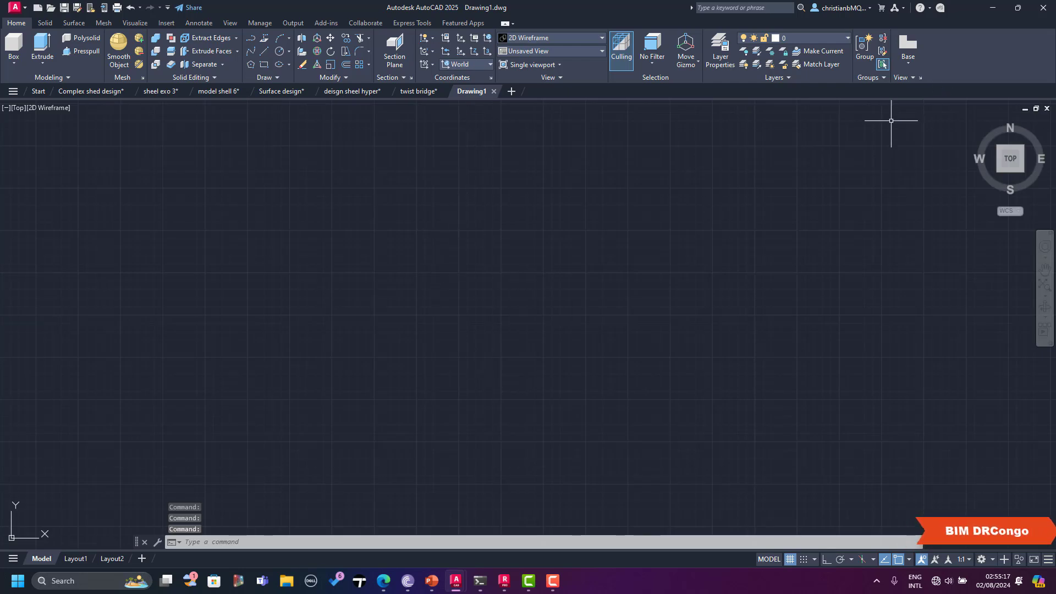
Save the drawing in the ADVANCE STEEL folder under the file name "comolex roof".
key("ctrl+s")
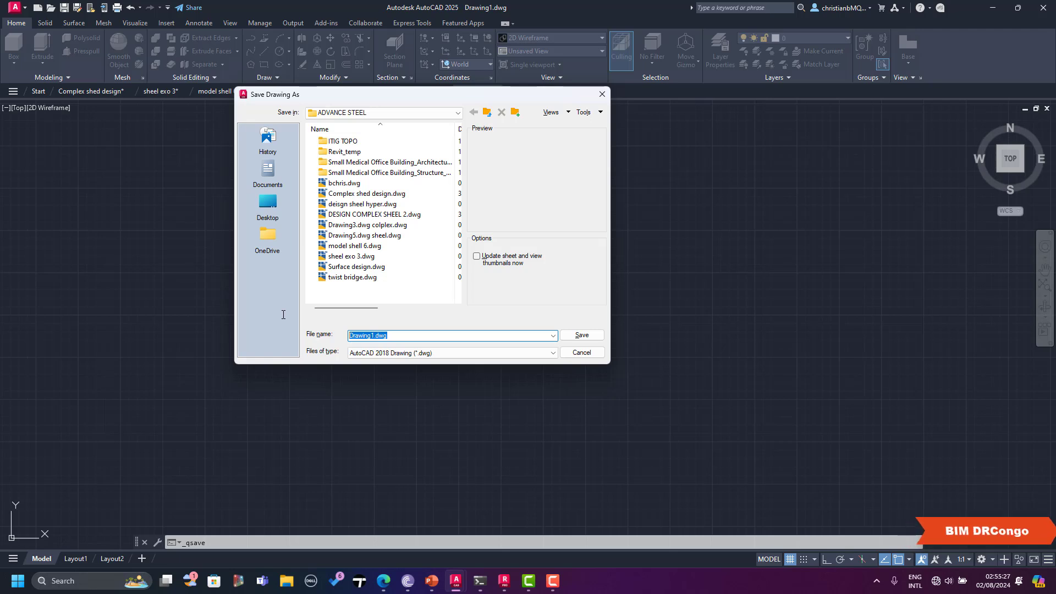
type("com")
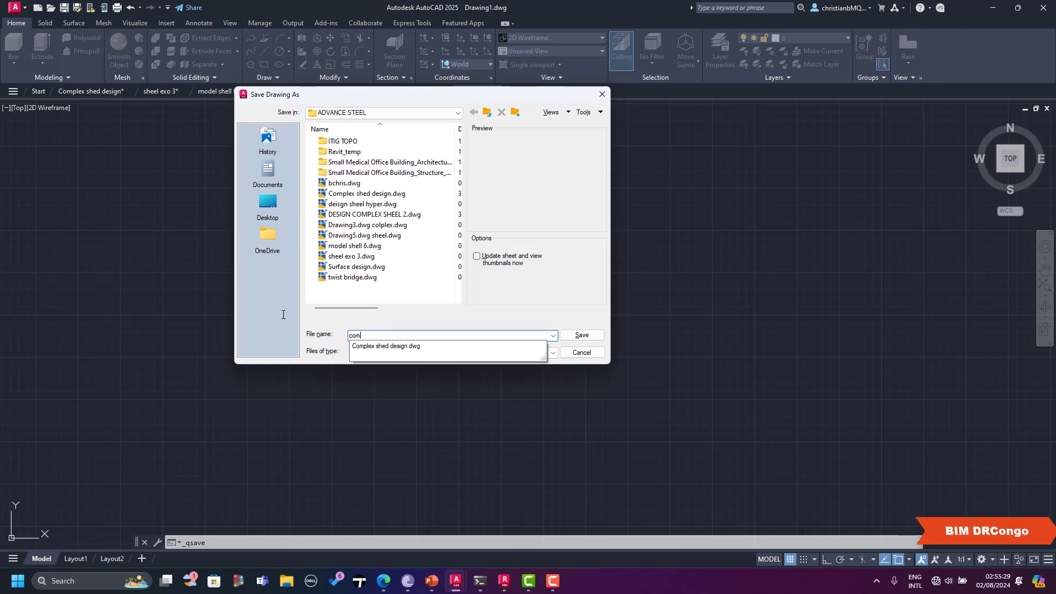
type("olex roof")
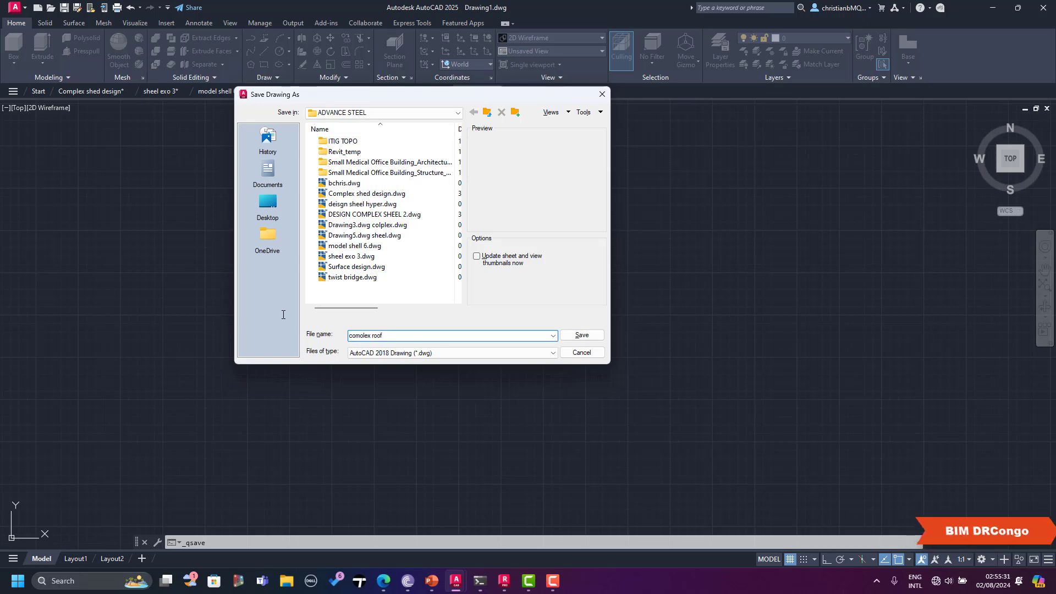
key("Return")
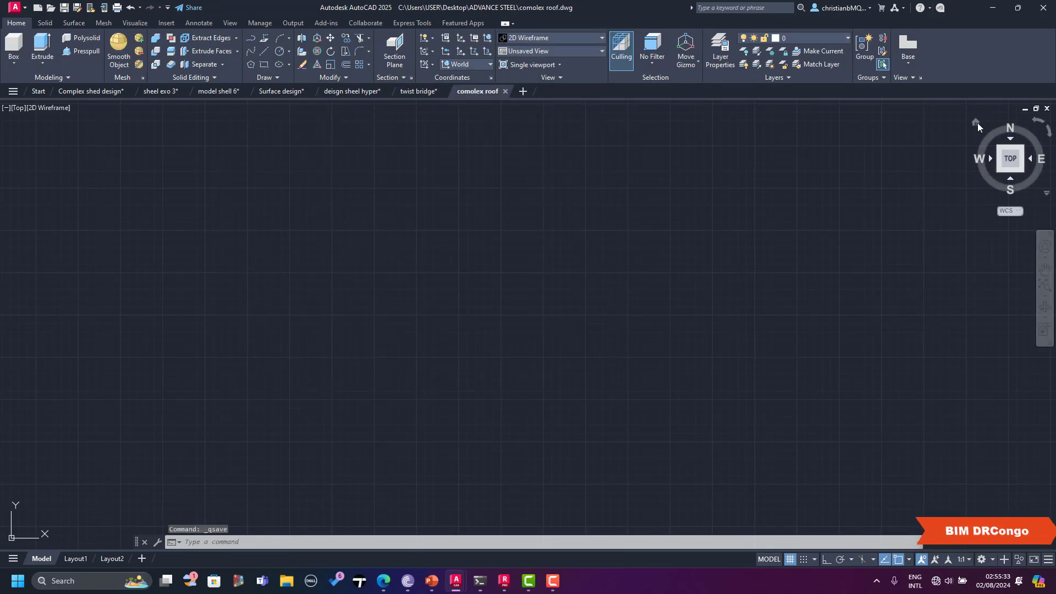
Switch to the SW Isometric view and turn off the grid.
left_click(977, 123)
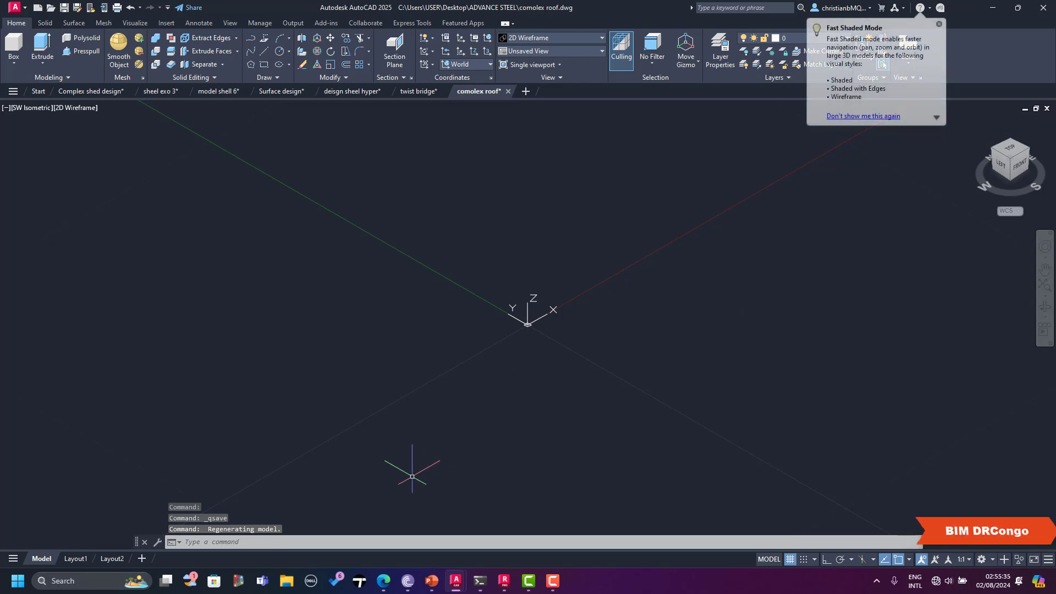
left_click(790, 560)
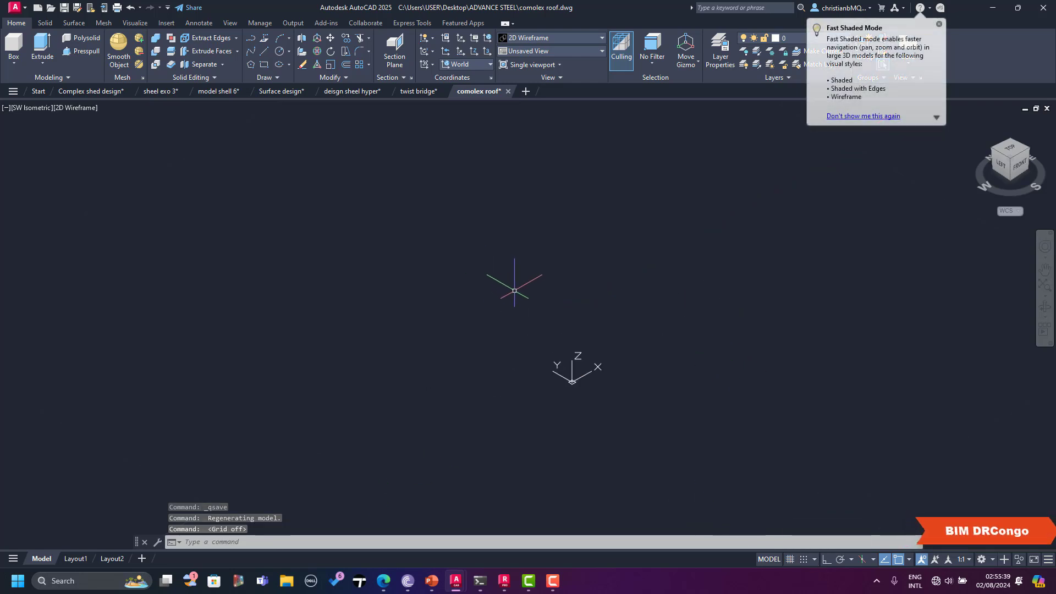
Configure the drawing units with a 0.0 length precision and meters as the insertion scale.
type("UN")
key("Return")
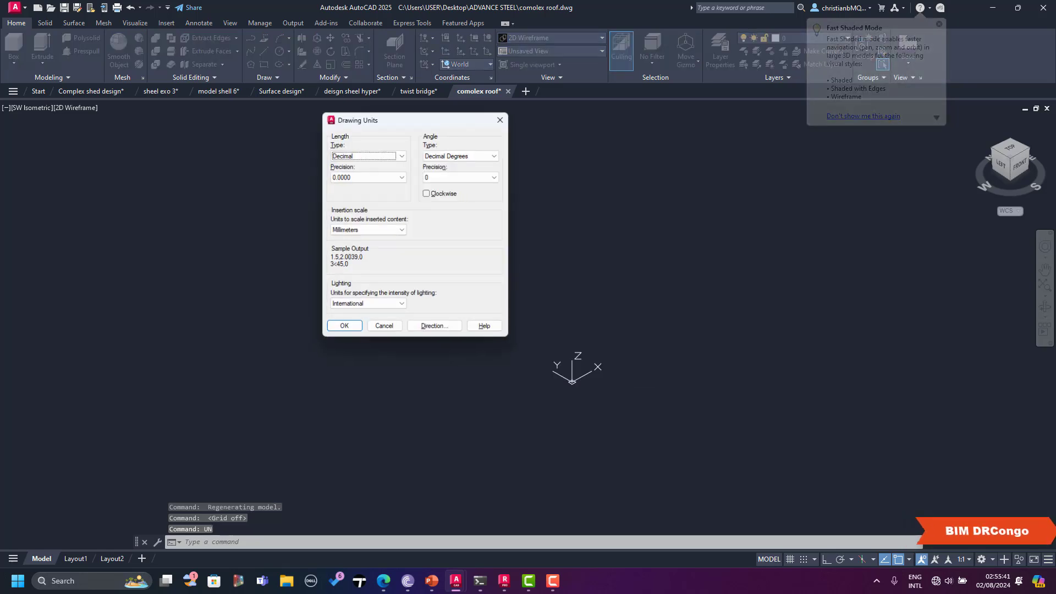
left_click(364, 230)
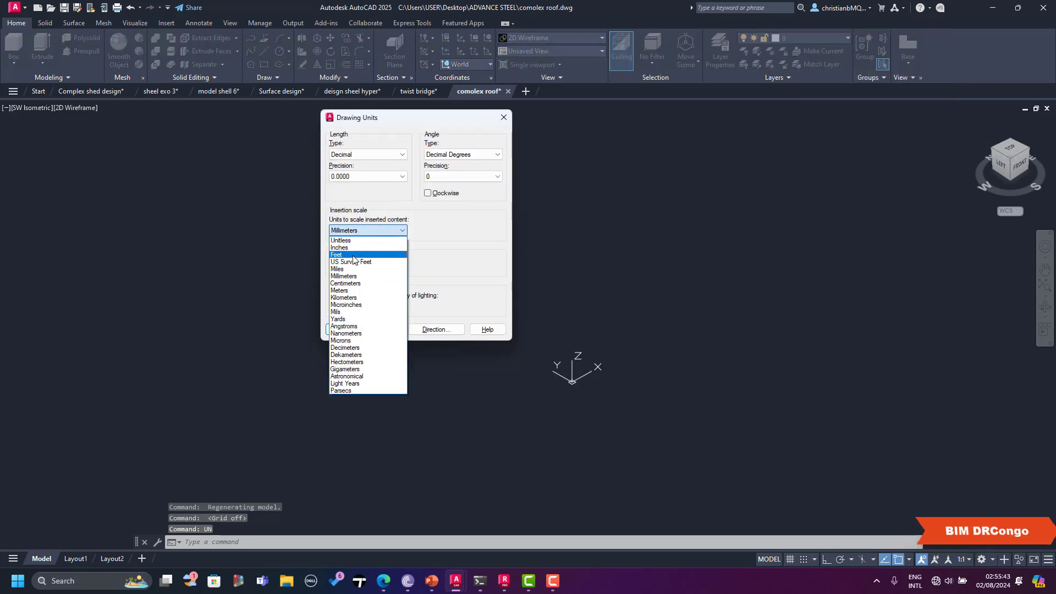
left_click(354, 288)
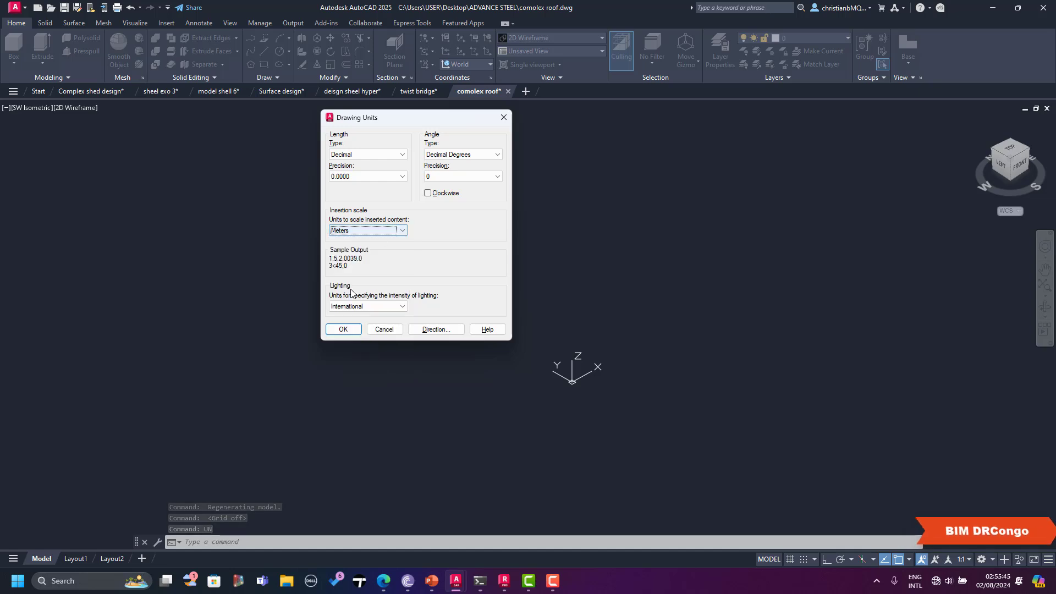
left_click(371, 176)
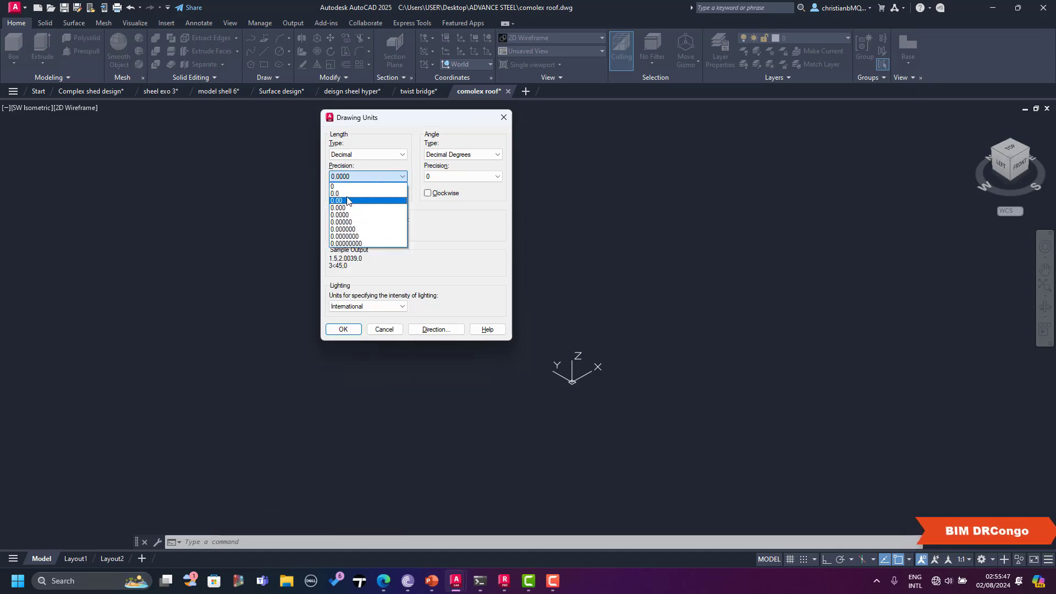
left_click(364, 194)
left_click(343, 329)
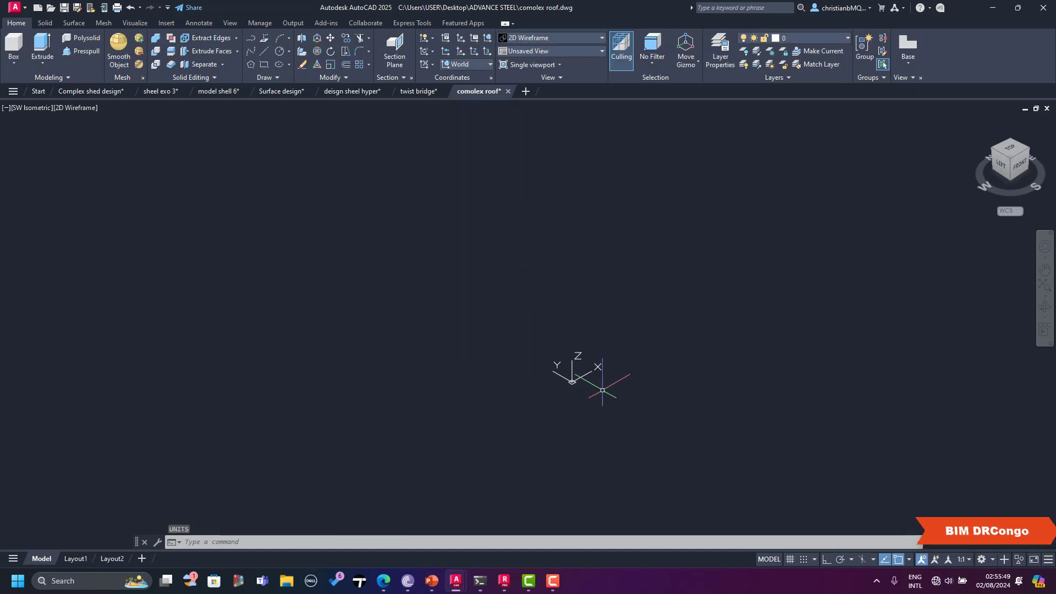
Begin a line at 0,0 with ortho mode on and draw its first segment 8 m straight up along Z.
left_click(259, 50)
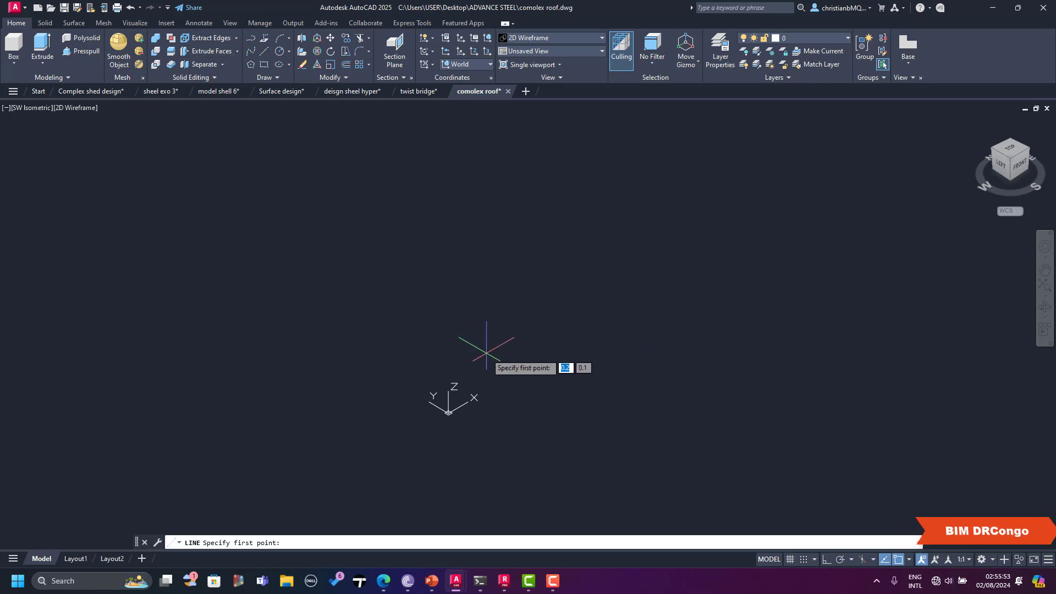
type("0,0")
key("Return")
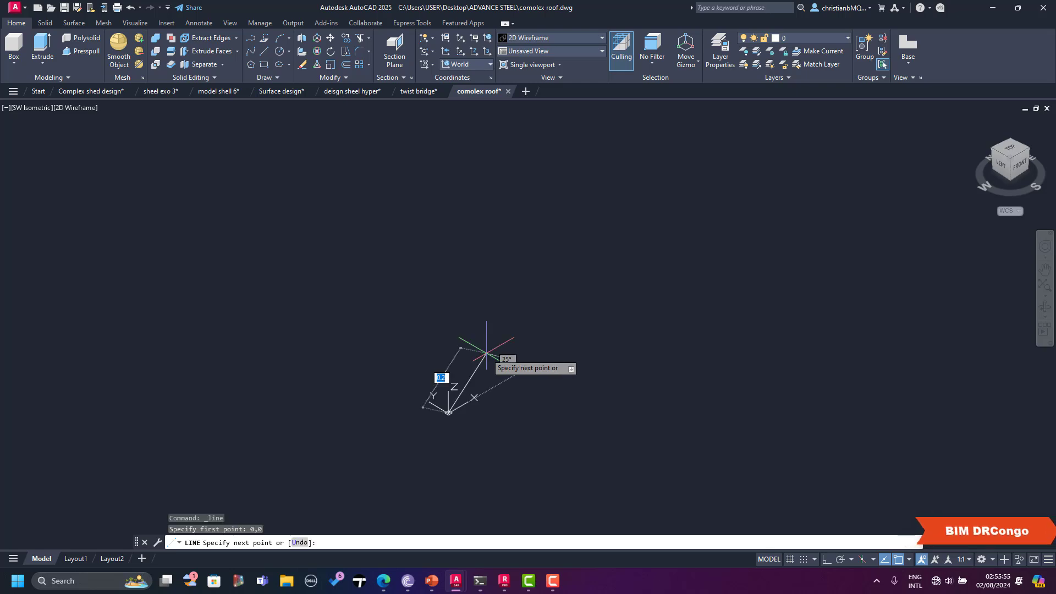
key("F8")
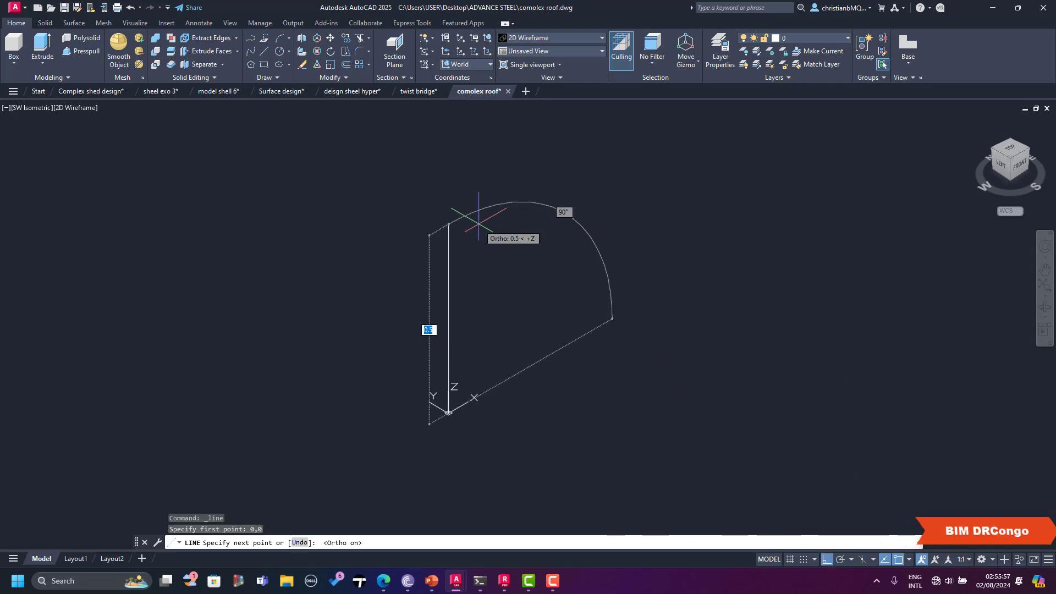
type("8")
key("Return")
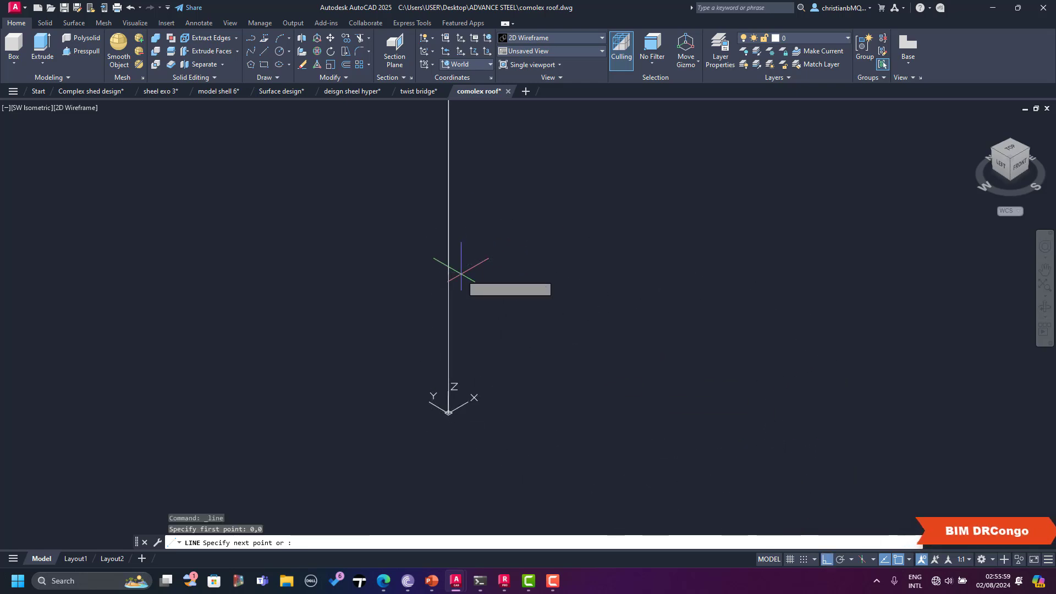
Continue the line 15 m along the X axis and 8 m straight down, completing the portal outline.
scroll(395, 401, "down", 5)
scroll(394, 396, "down", 3)
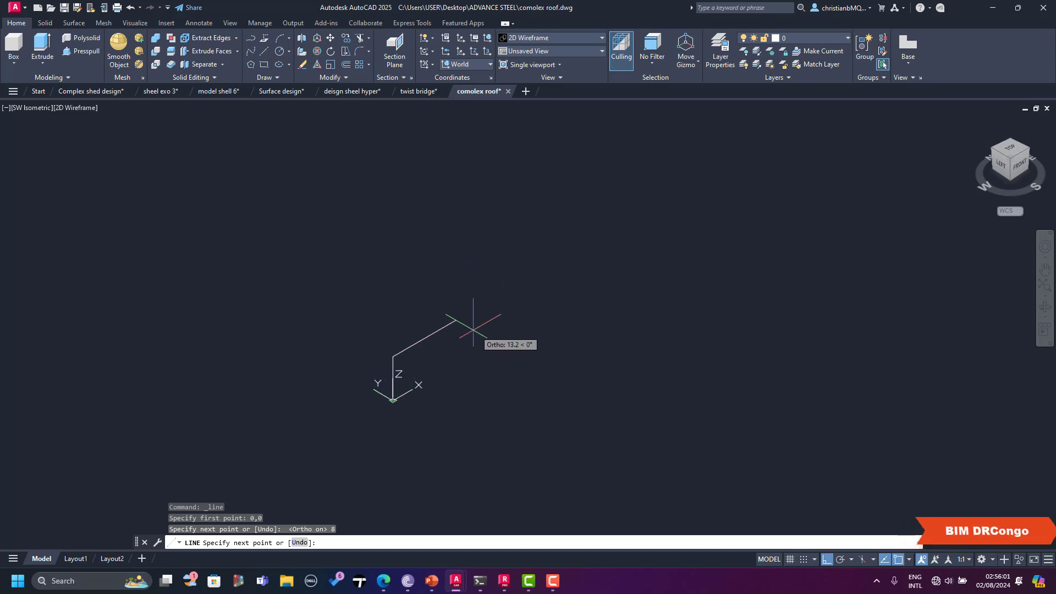
scroll(466, 333, "up", 2)
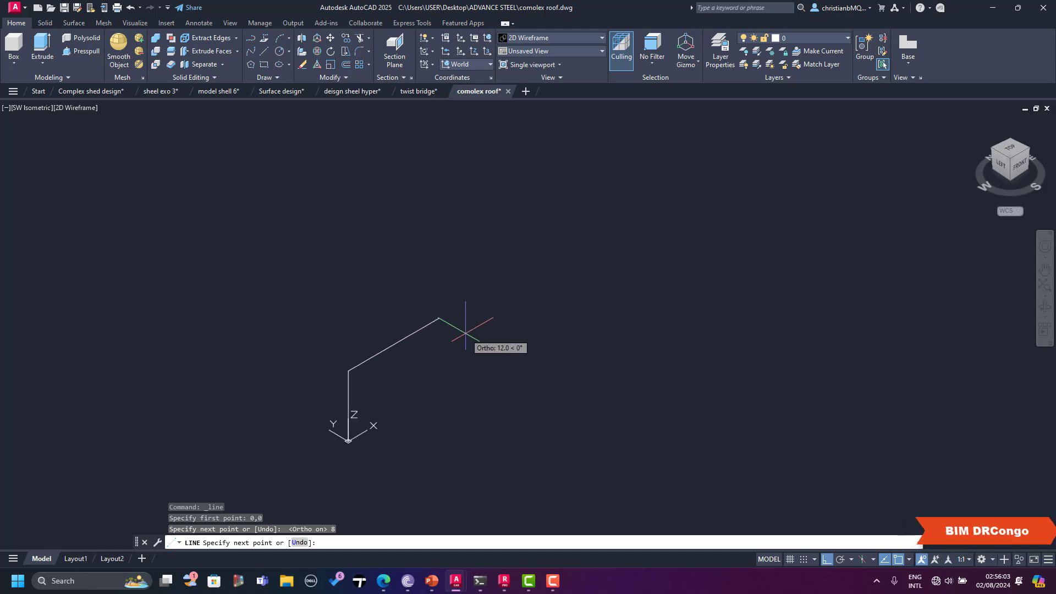
type("15")
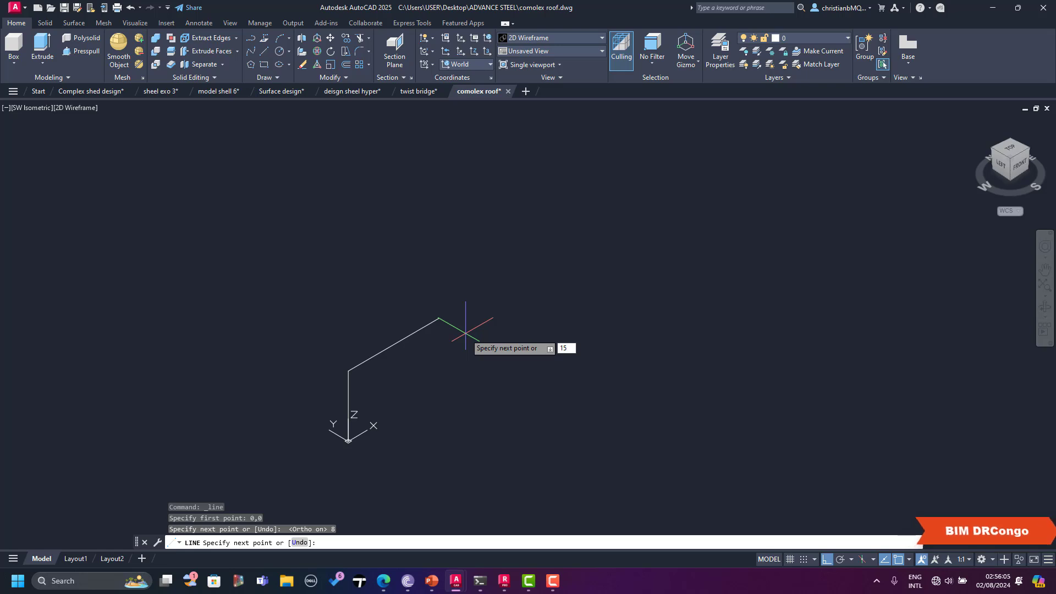
key("Return")
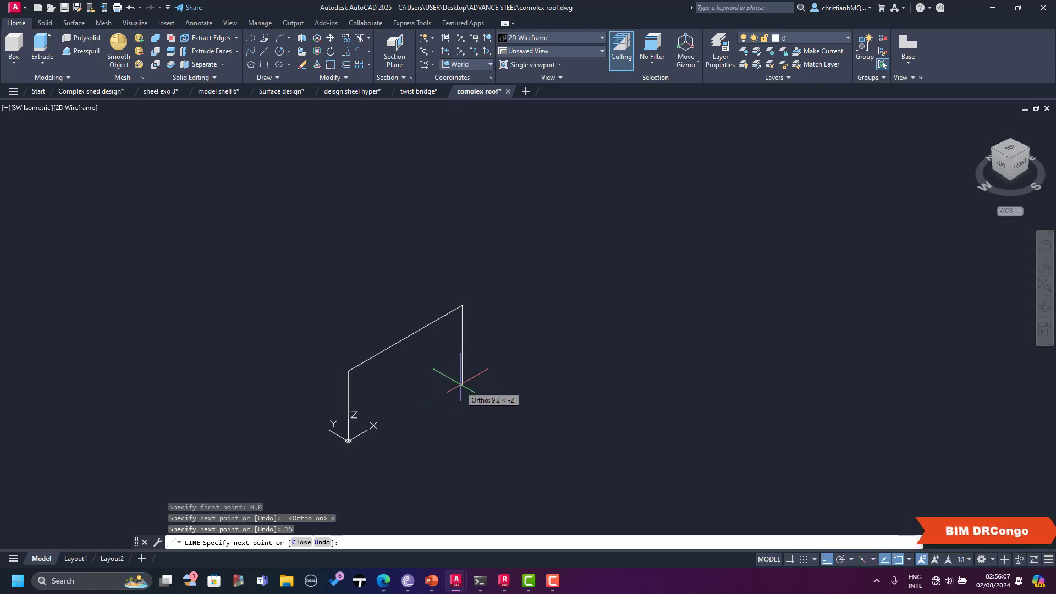
type("8")
key("Return")
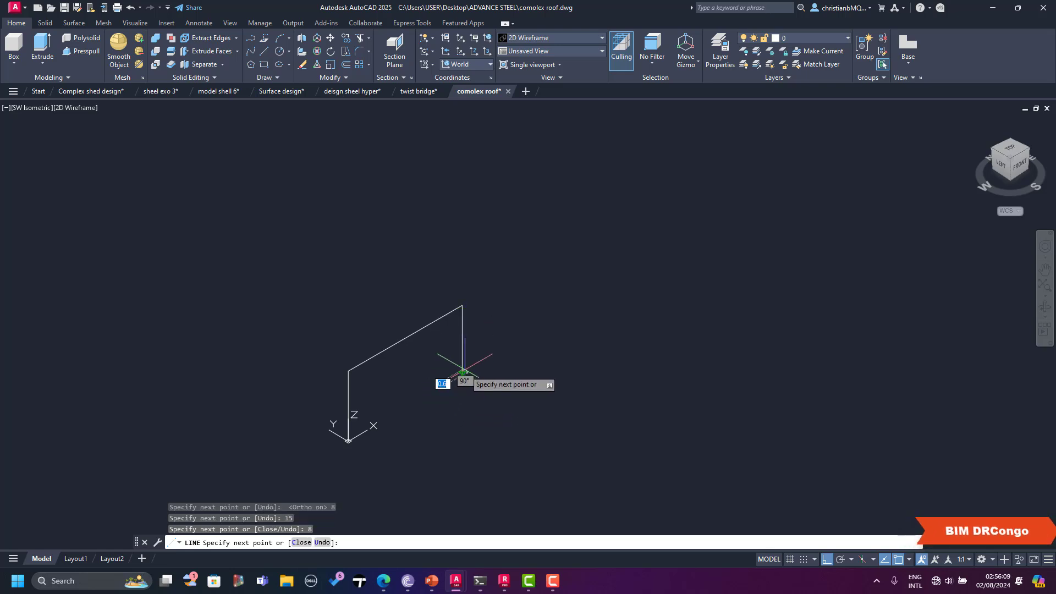
key("Escape")
Copy the 15 m horizontal line of the portal 2 m straight up along Z.
middle_click_drag(358, 341, 395, 310)
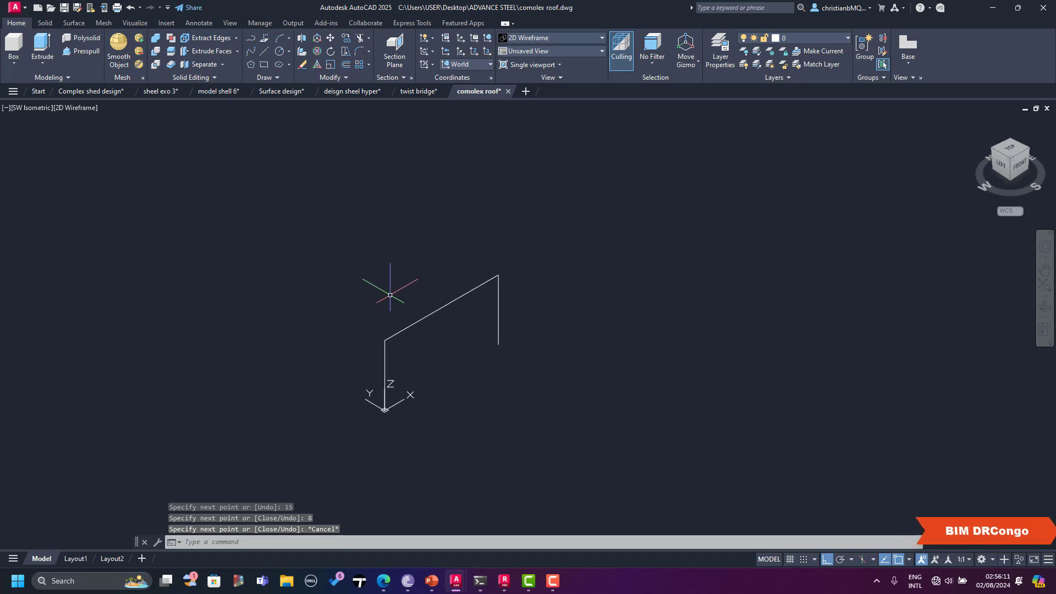
scroll(388, 302, "up", 4)
scroll(409, 287, "down", 4)
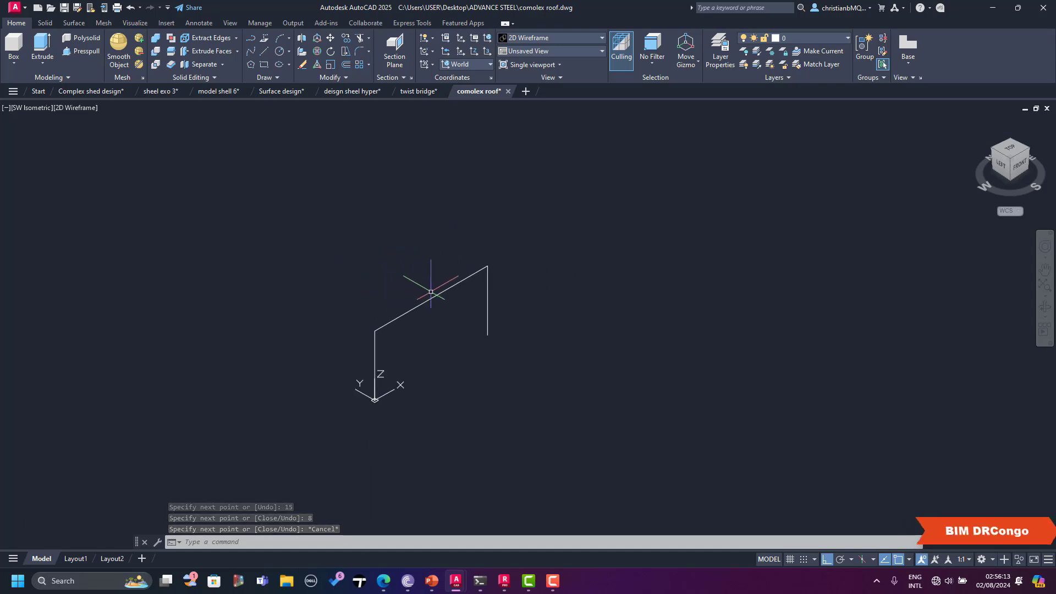
left_click(468, 278)
scroll(476, 265, "up", 3)
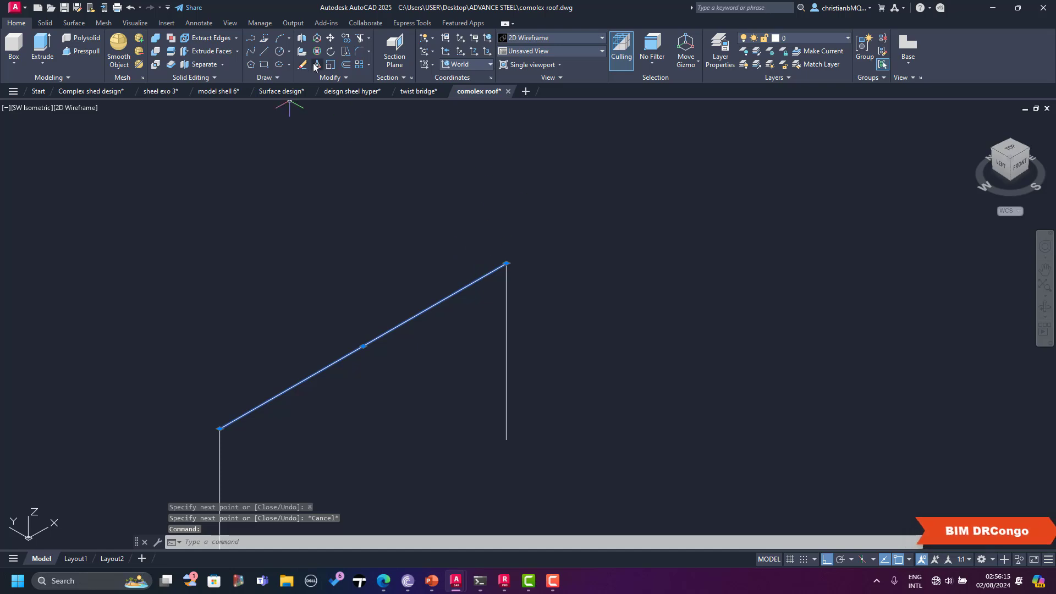
left_click(345, 37)
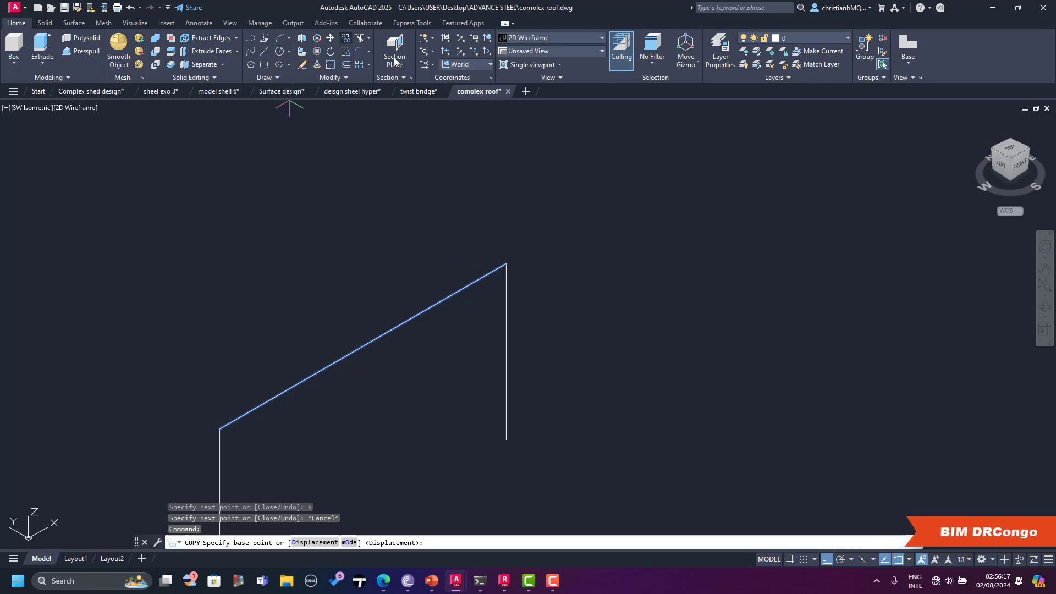
left_click(506, 264)
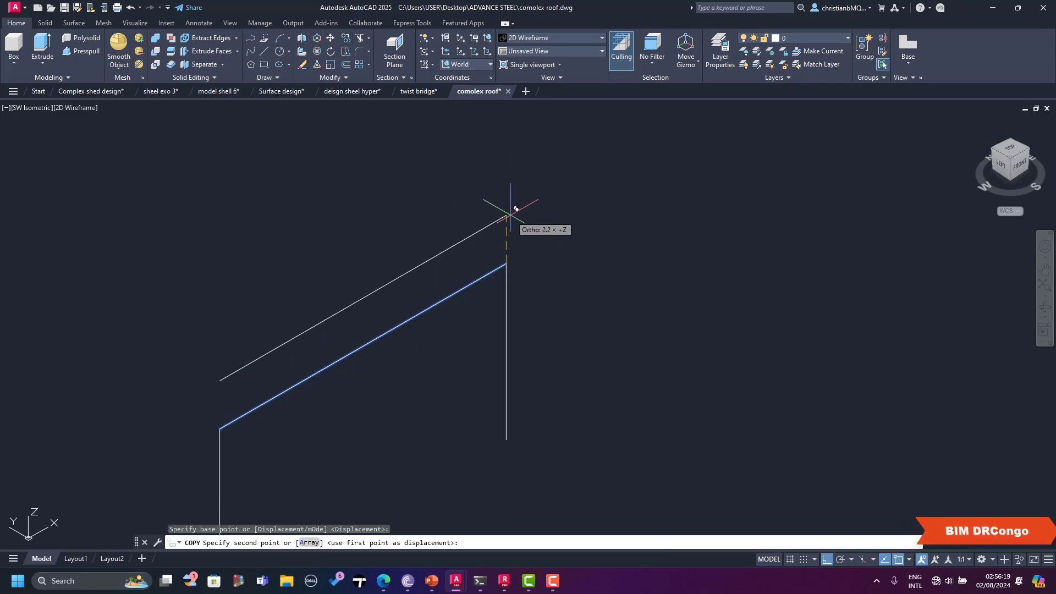
type("2")
key("Return")
key("Return")
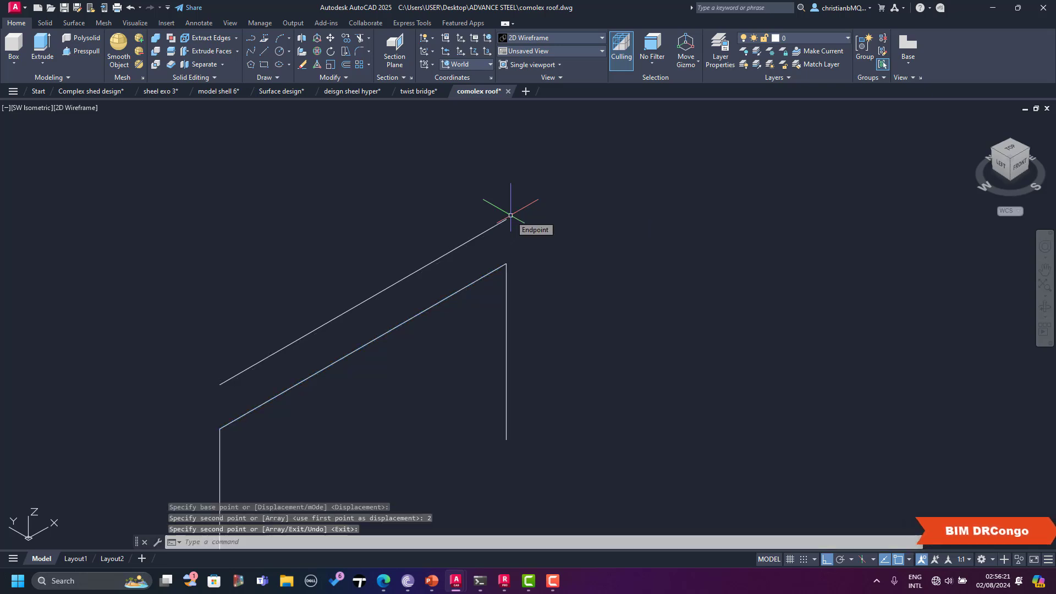
Define a new UCS at the top of the first column, with X along the horizontal line and Y pointing vertically up.
scroll(512, 209, "down", 2)
scroll(348, 317, "up", 2)
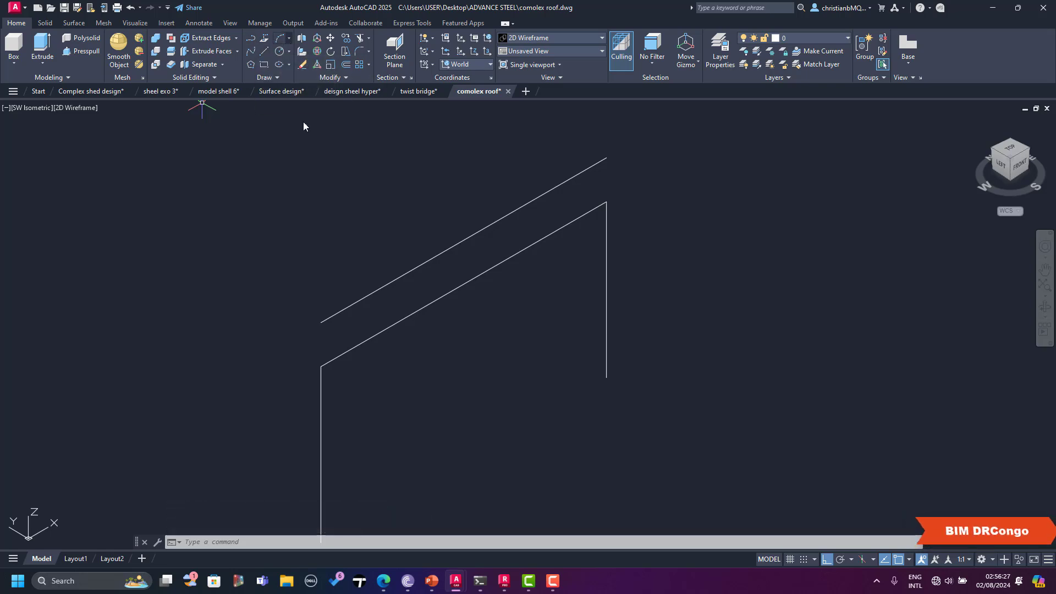
scroll(342, 406, "up", 5)
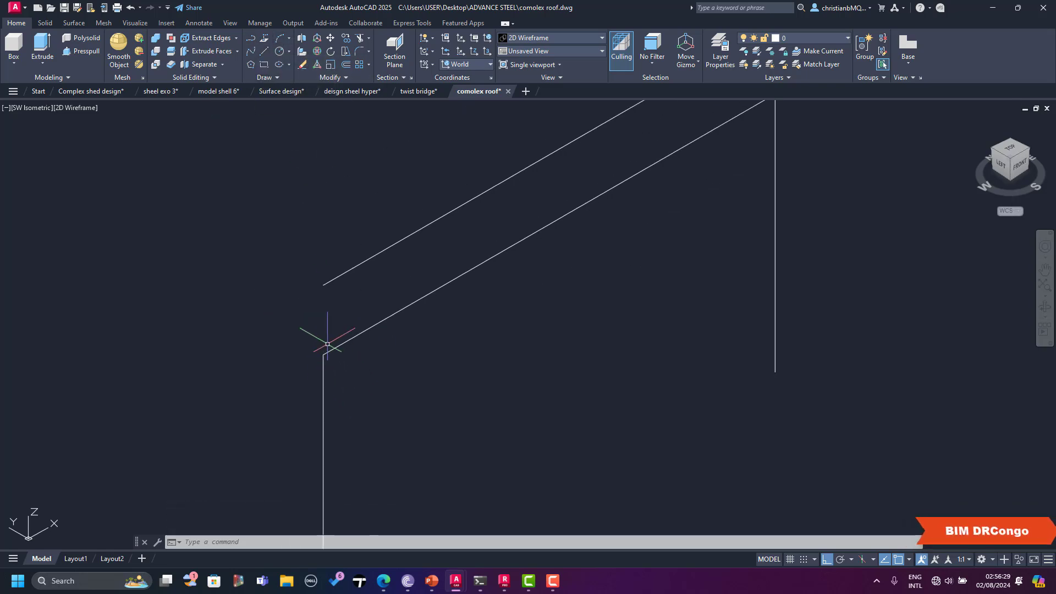
scroll(306, 369, "down", 2)
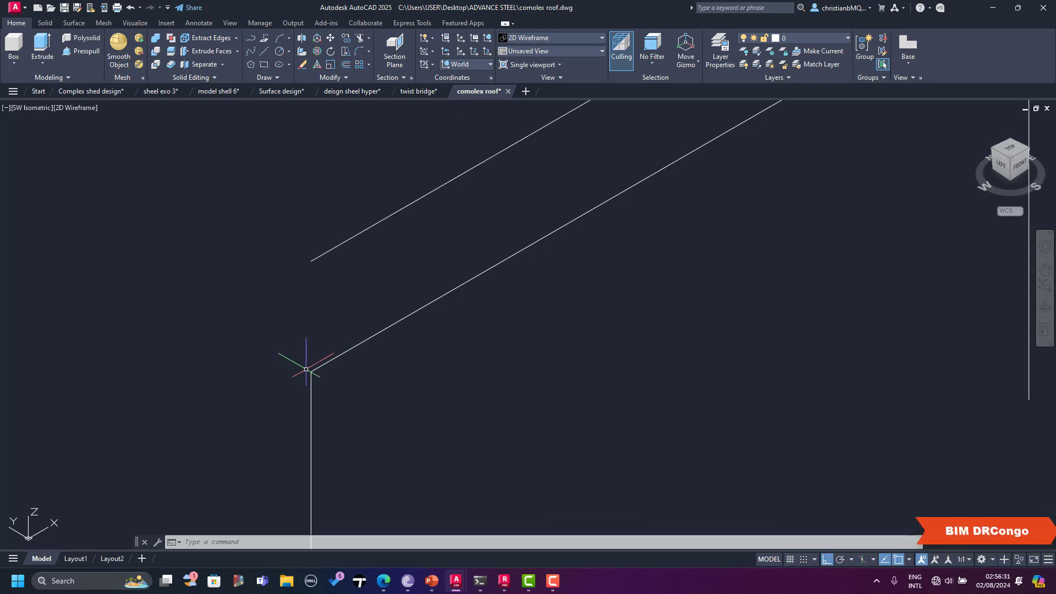
scroll(307, 369, "down", 1)
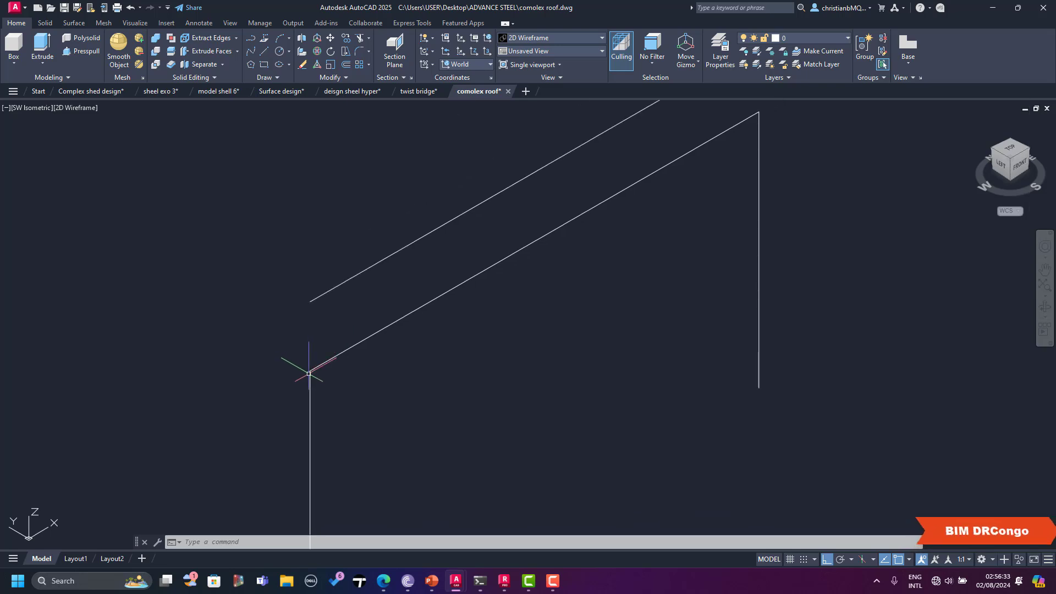
left_click(1012, 211)
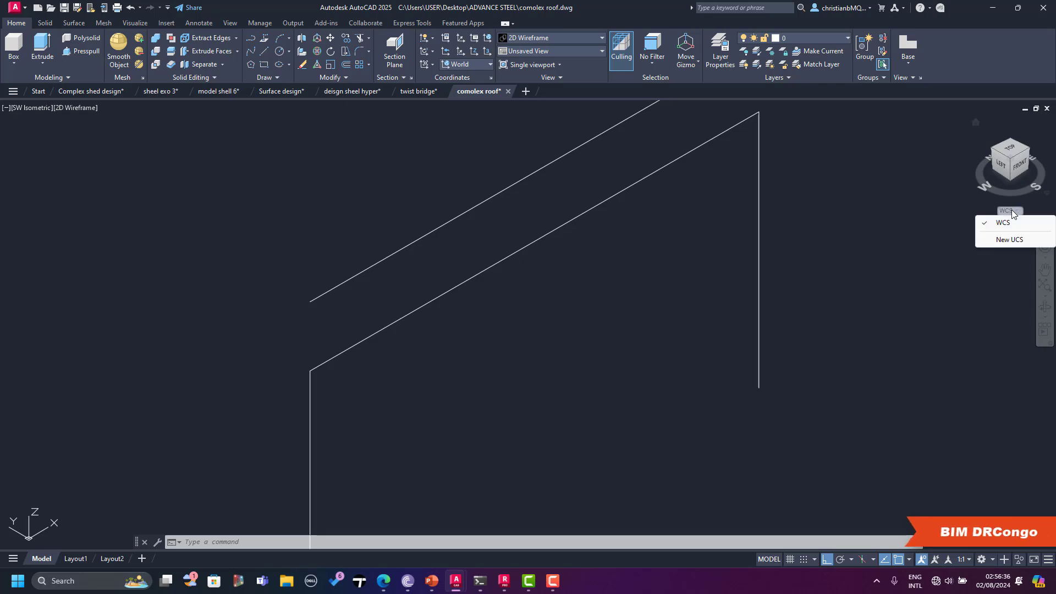
left_click(1003, 243)
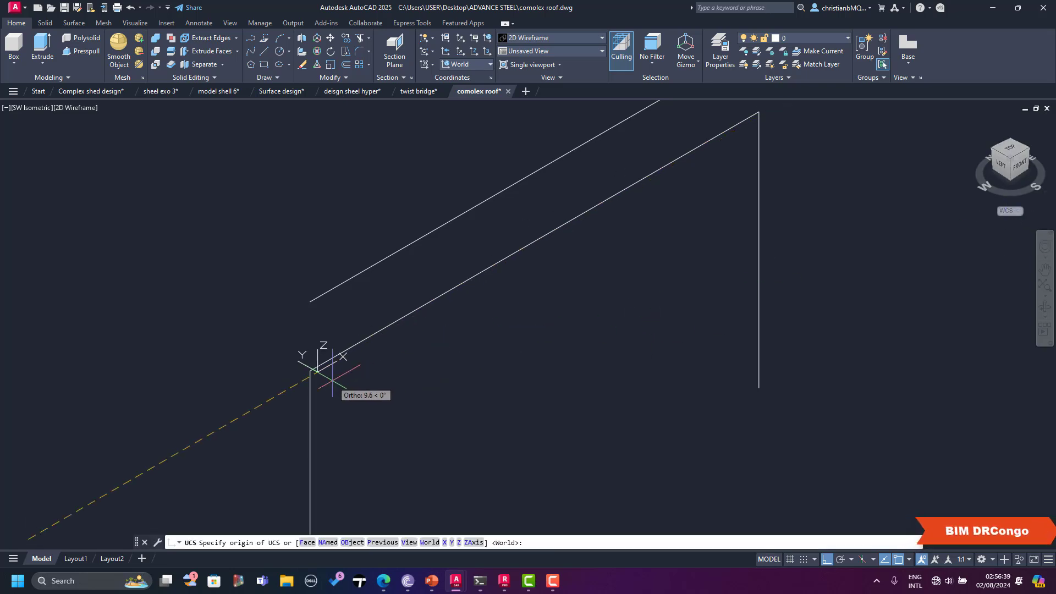
left_click(311, 369)
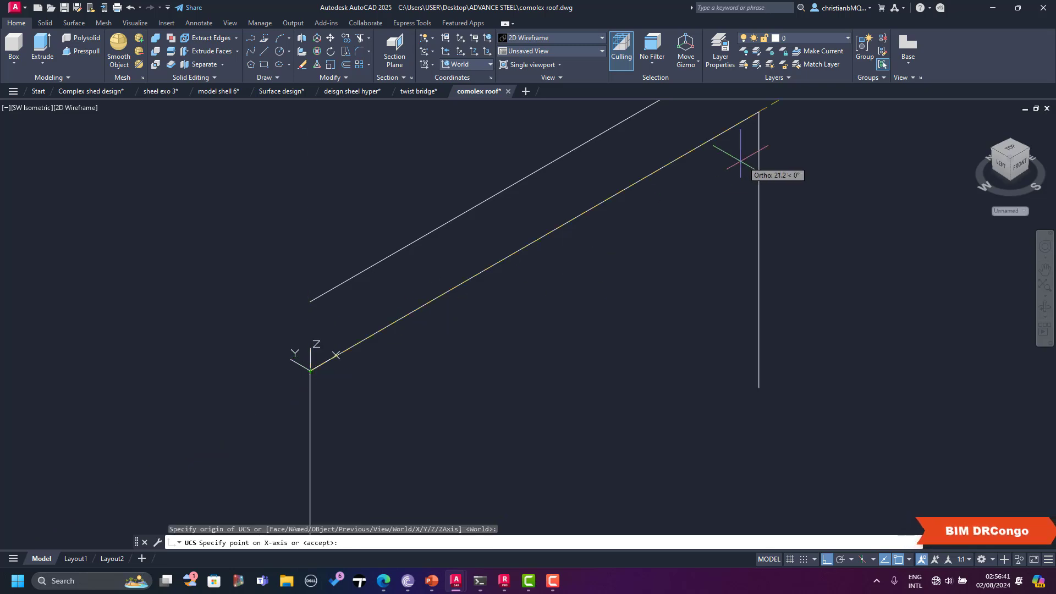
scroll(624, 251, "down", 2)
left_click(708, 166)
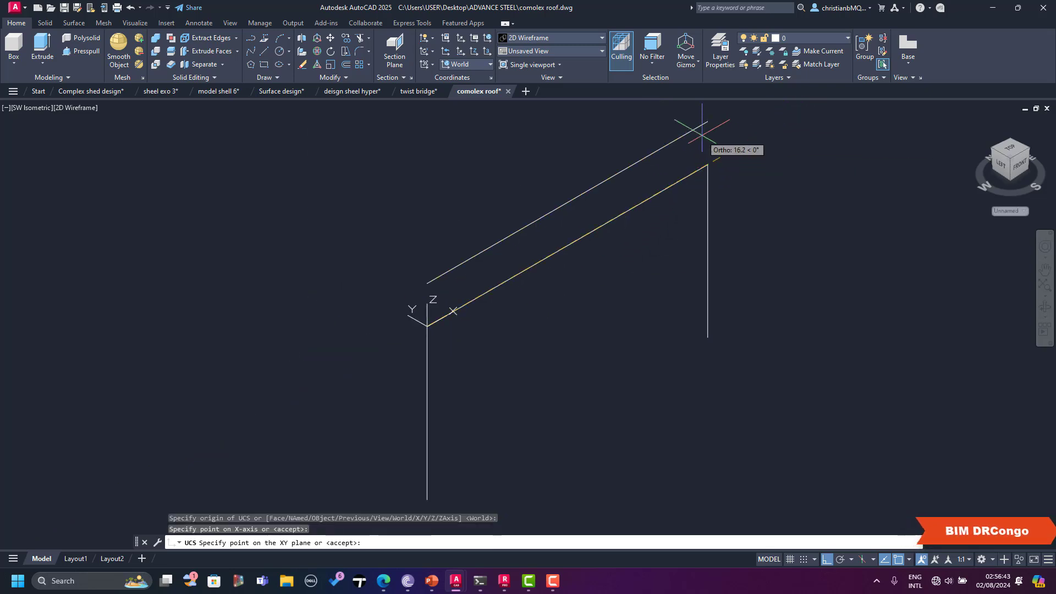
left_click(462, 150)
scroll(448, 267, "up", 5)
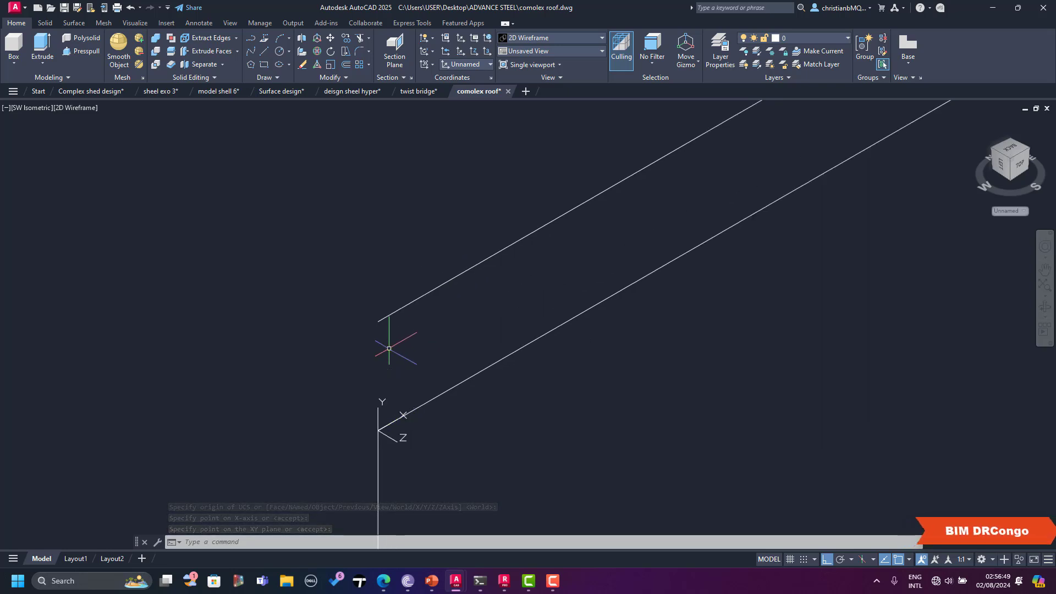
Draw a three-point arc from the first column's top through the upper line's midpoint to the second column's top.
scroll(371, 426, "down", 4)
scroll(424, 347, "up", 2)
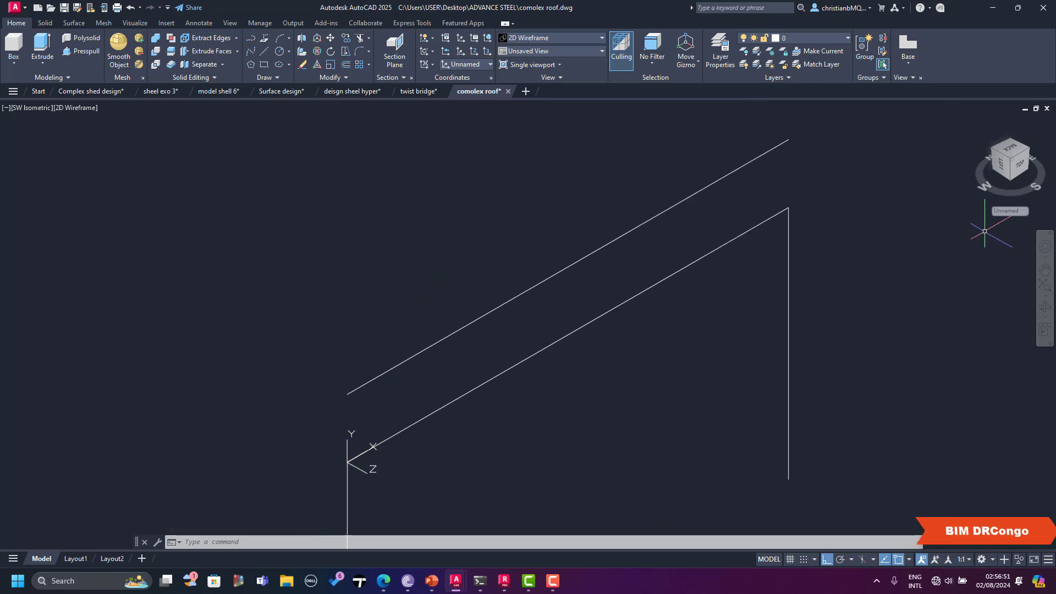
left_click(1015, 210)
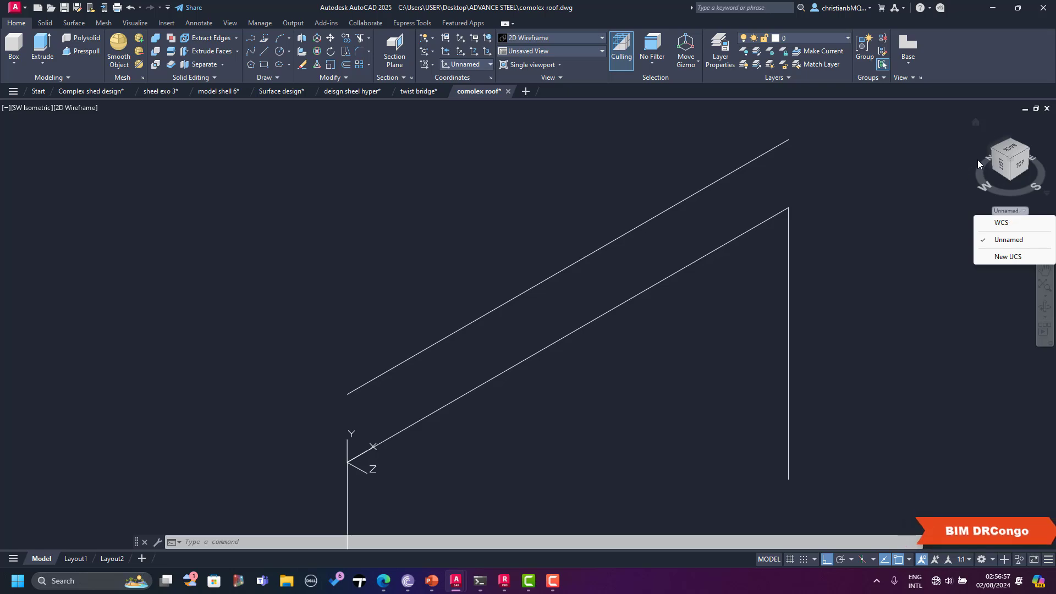
key("Escape")
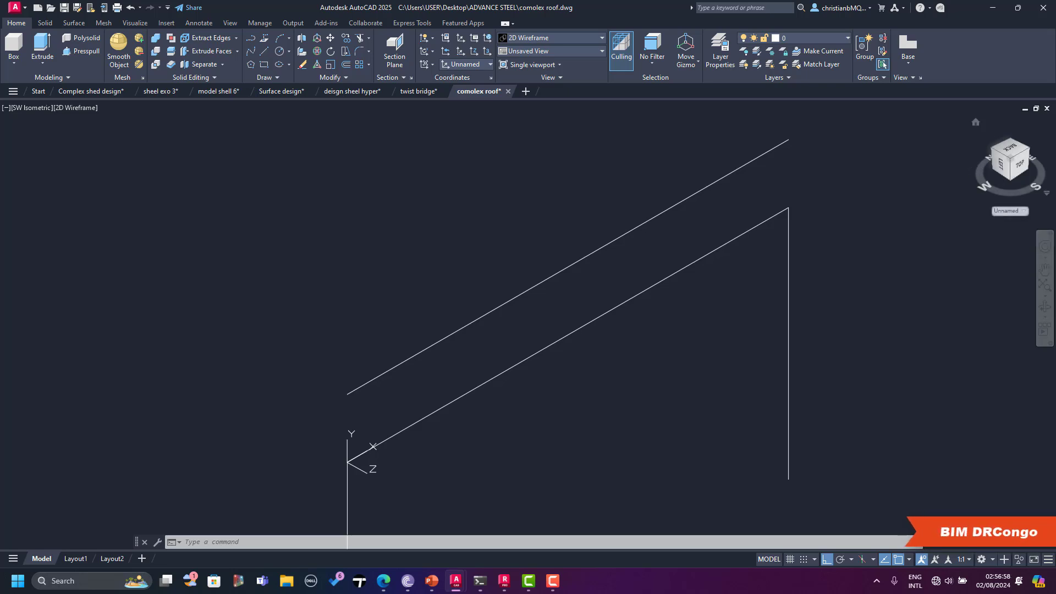
left_click(288, 39)
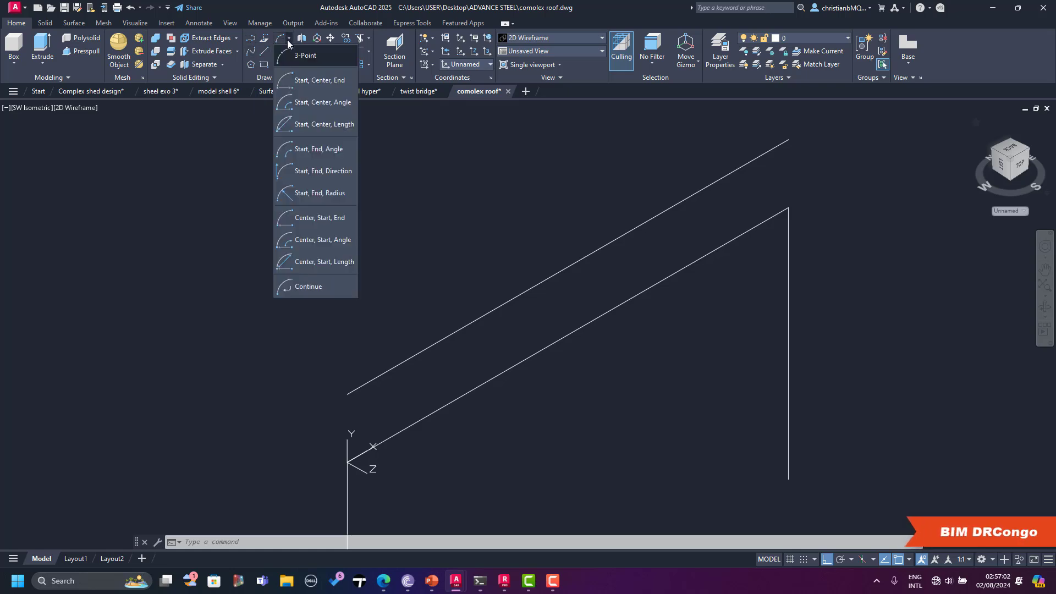
left_click(318, 55)
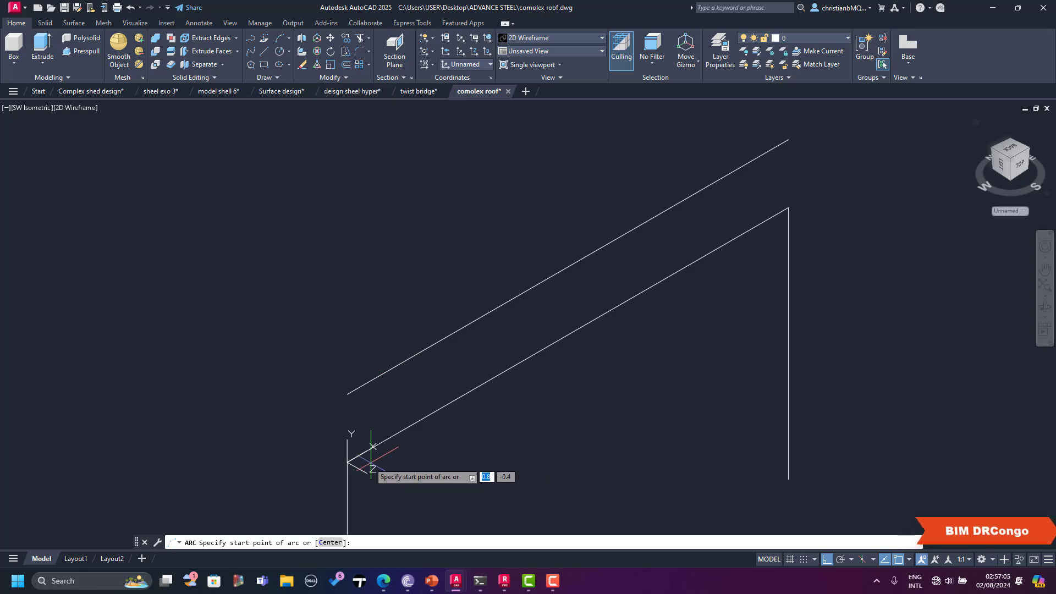
left_click(348, 462)
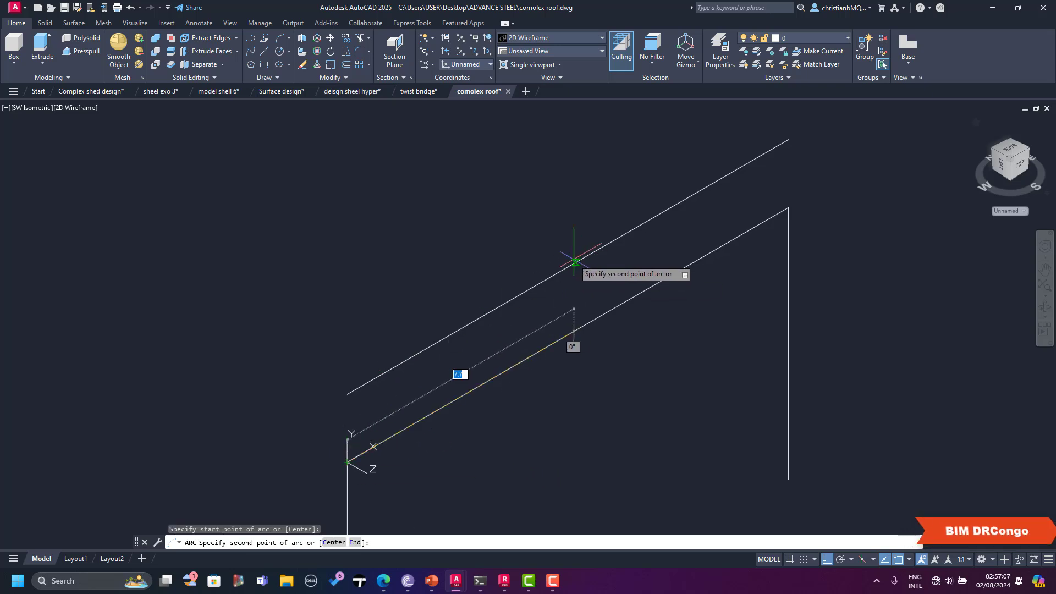
left_click(569, 265)
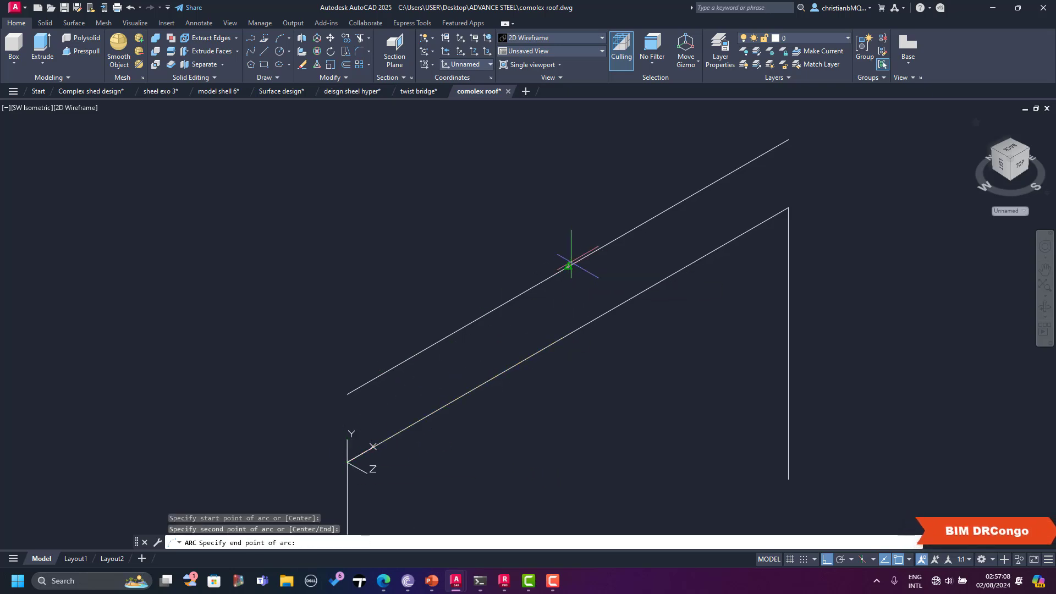
left_click(789, 208)
Examine the arc's ends at the column tops and its contact with the upper guide line.
scroll(462, 361, "up", 3)
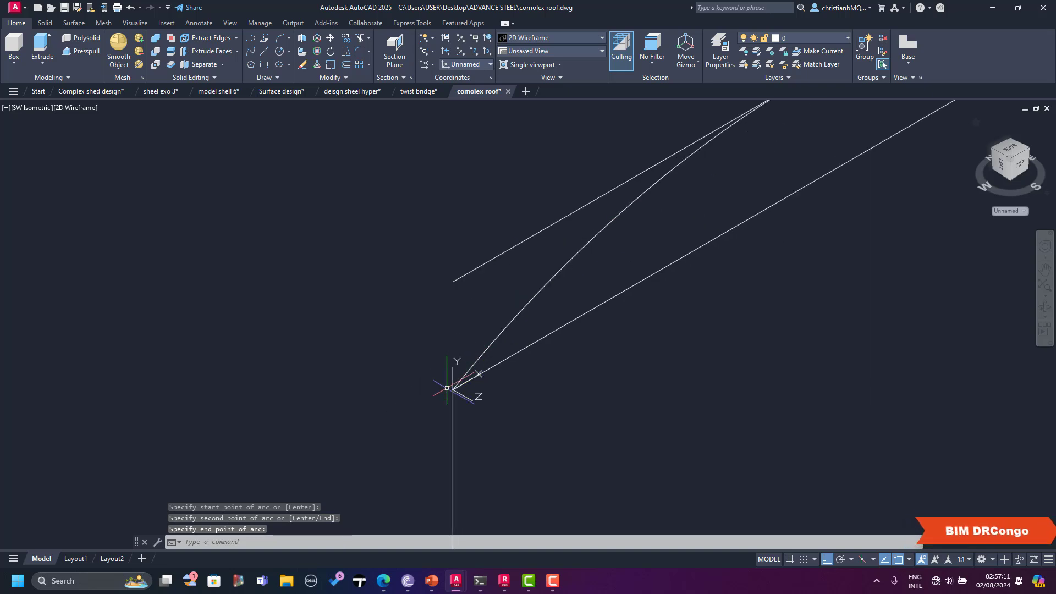
scroll(473, 385, "up", 3)
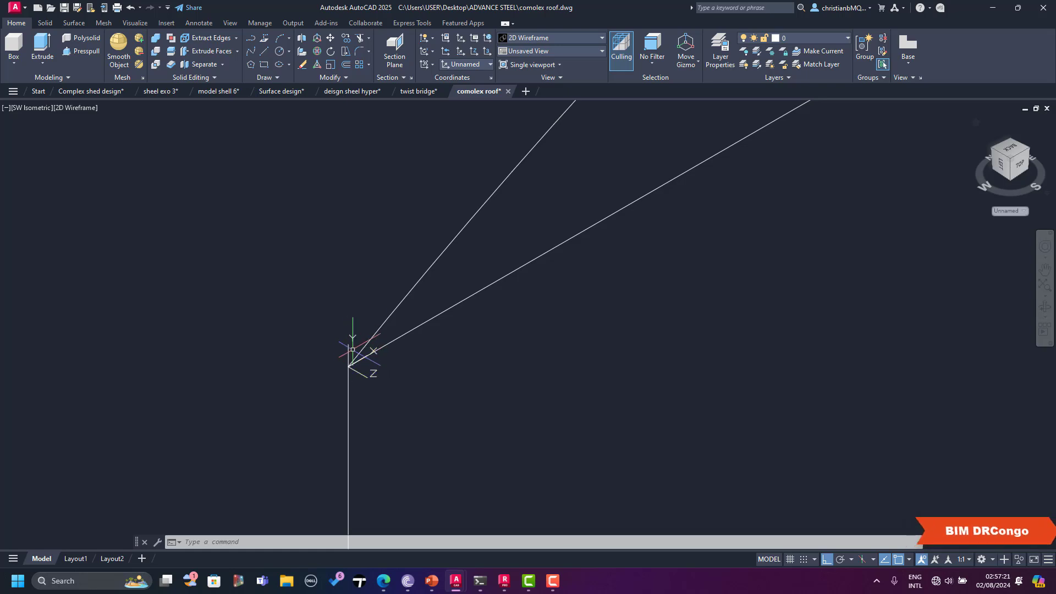
scroll(412, 384, "down", 6)
scroll(382, 388, "down", 2)
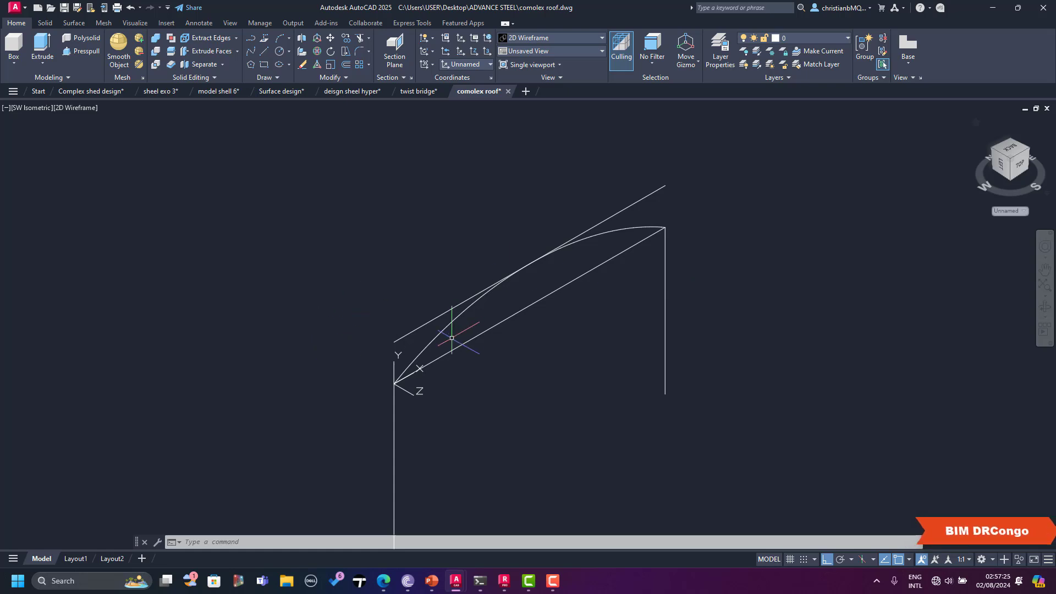
scroll(459, 330, "up", 5)
scroll(352, 317, "down", 4)
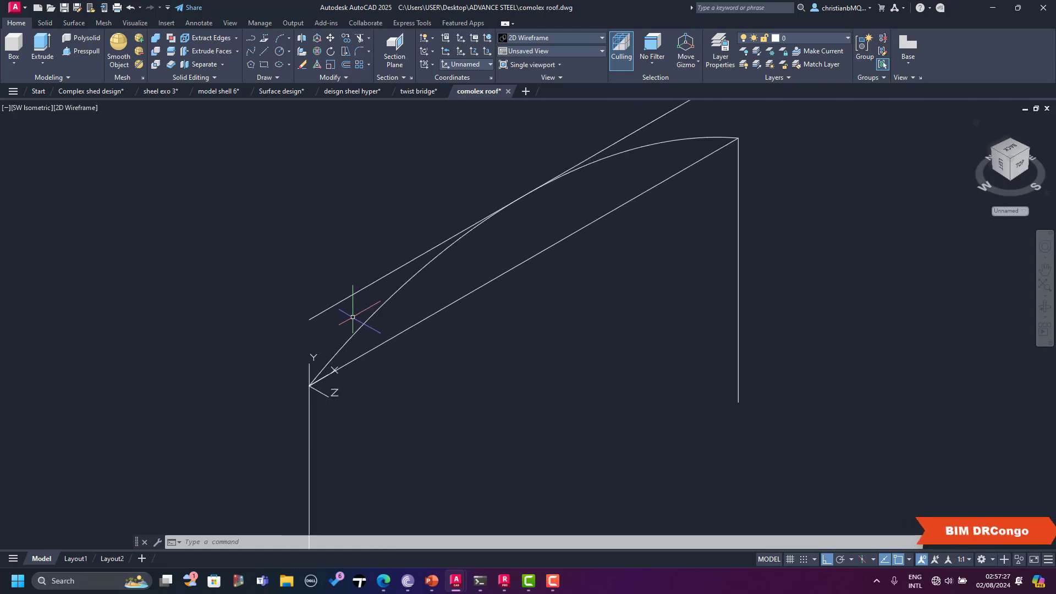
scroll(355, 310, "down", 3)
scroll(544, 275, "up", 3)
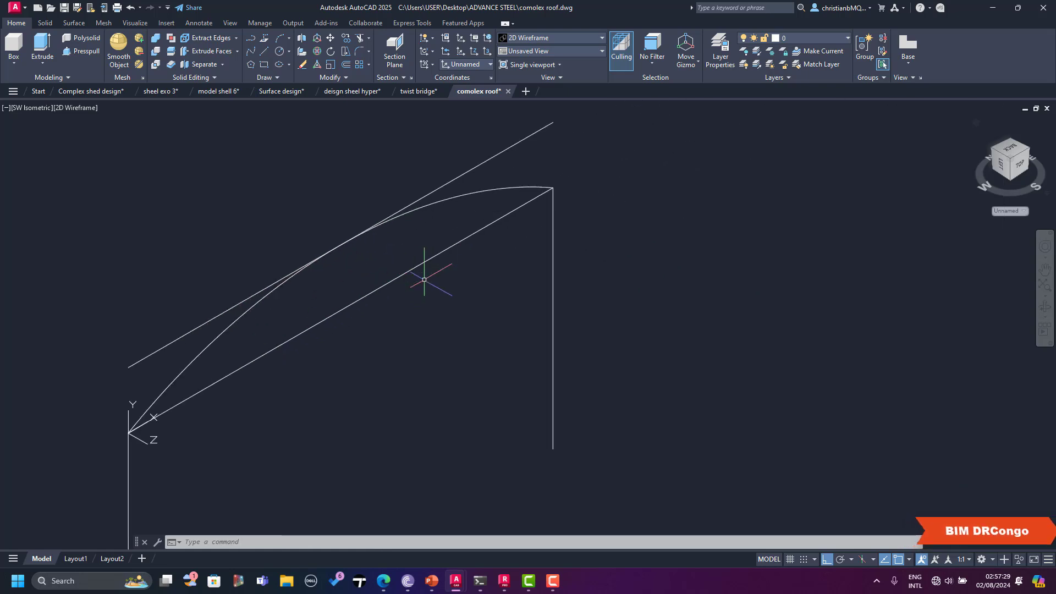
scroll(442, 227, "down", 2)
scroll(442, 226, "down", 2)
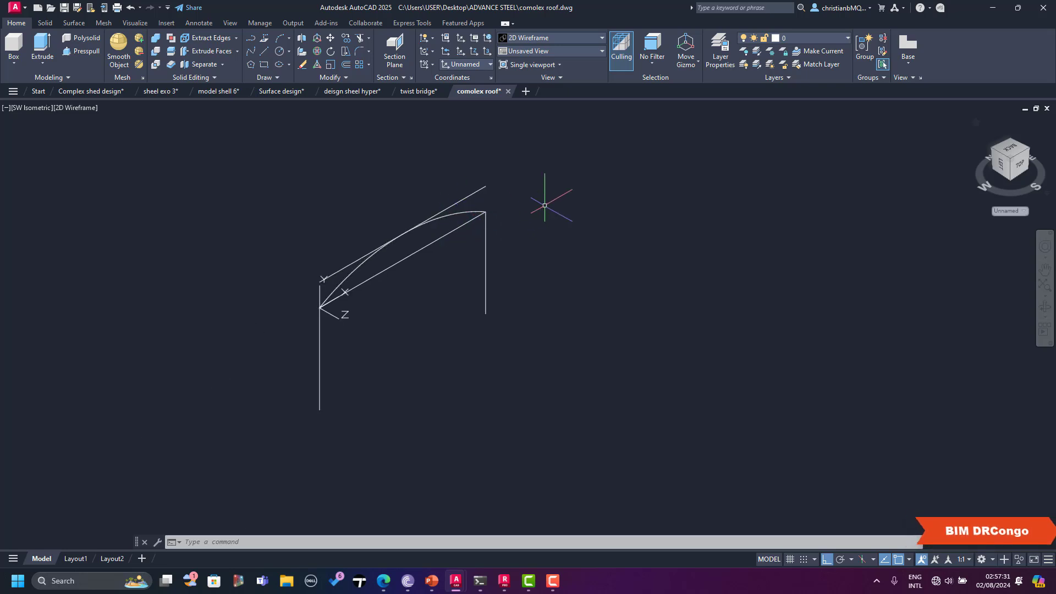
scroll(545, 205, "down", 2)
scroll(457, 233, "up", 4)
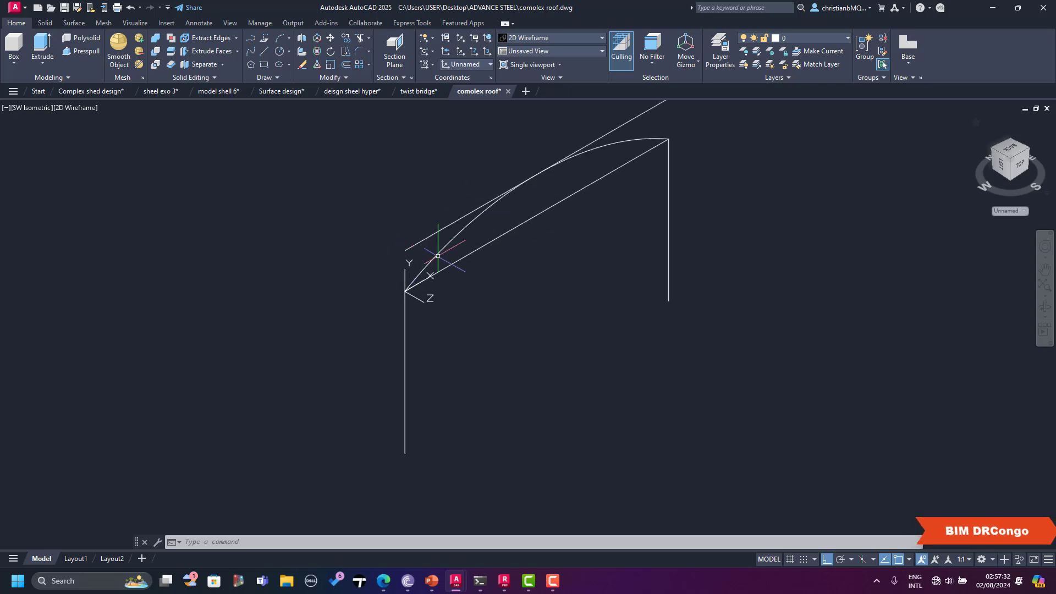
Mirror the arc about the first column's vertical line, keeping the source arc.
left_click(457, 233)
scroll(473, 231, "down", 1)
scroll(485, 228, "up", 1)
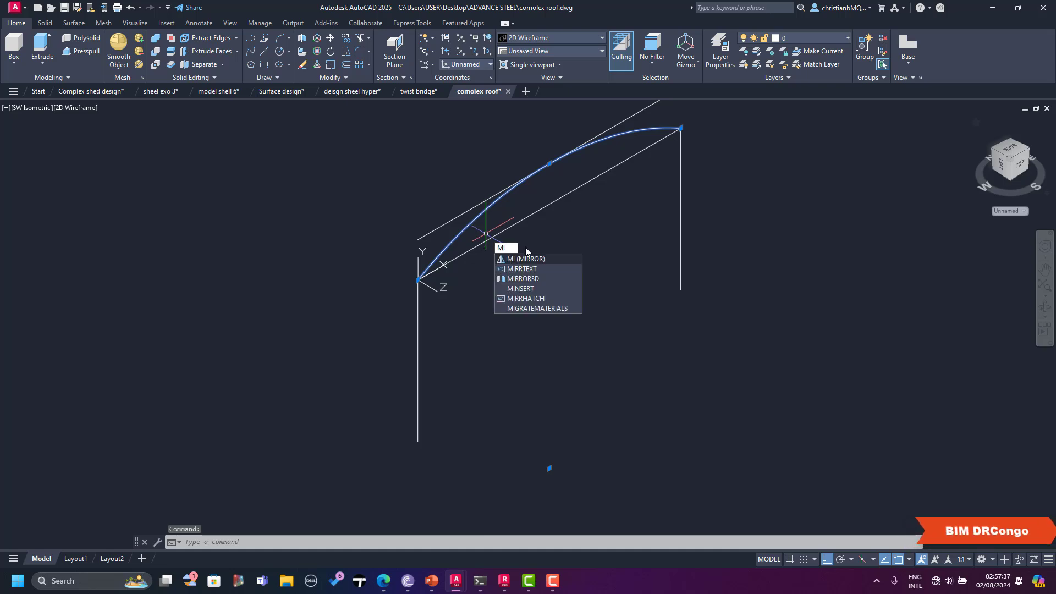
key("Return")
left_click(418, 279)
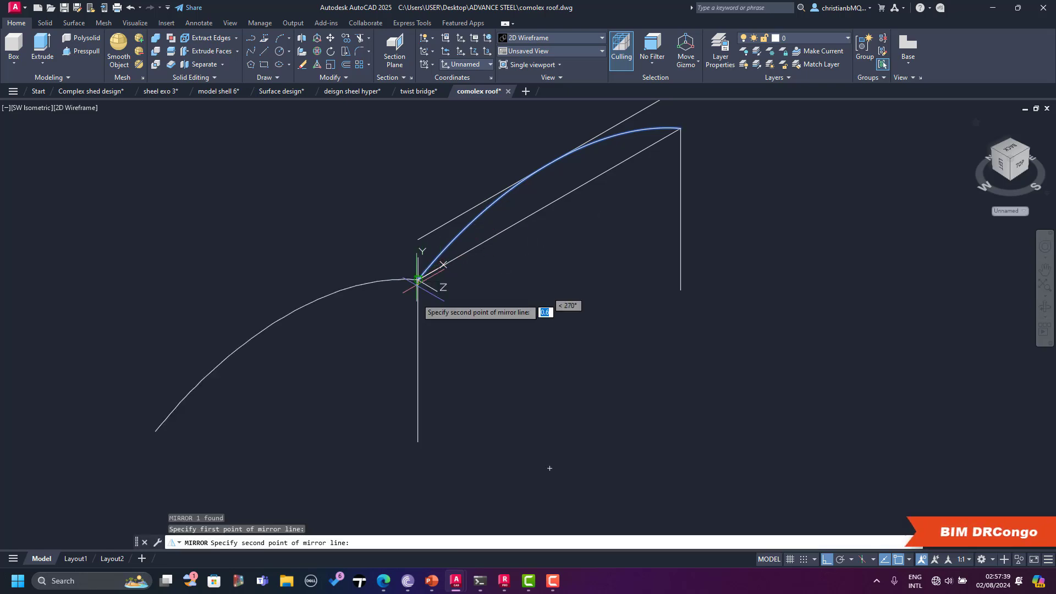
left_click(419, 442)
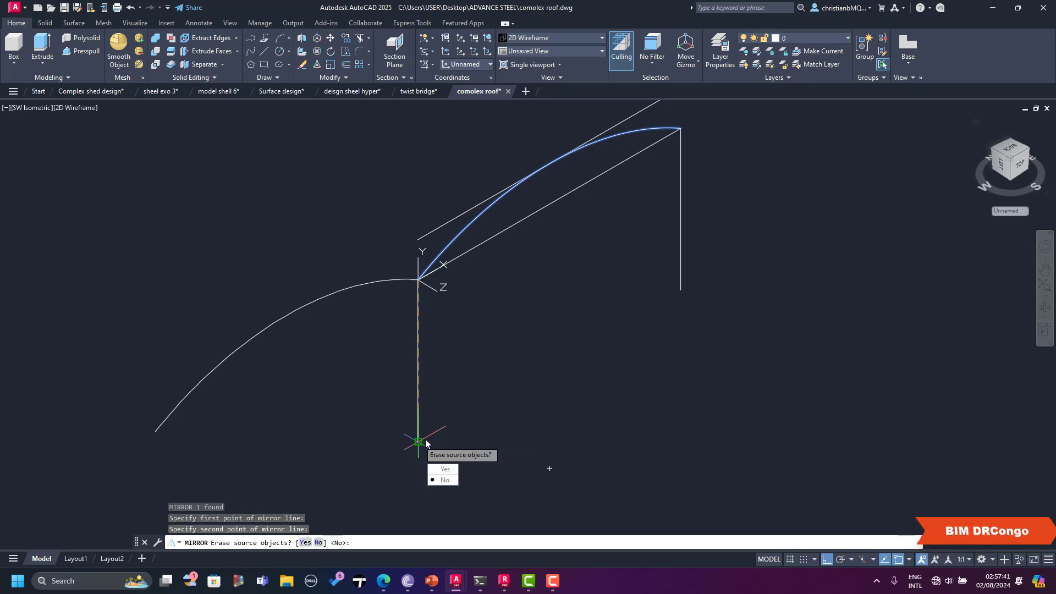
left_click(443, 480)
left_click(460, 235)
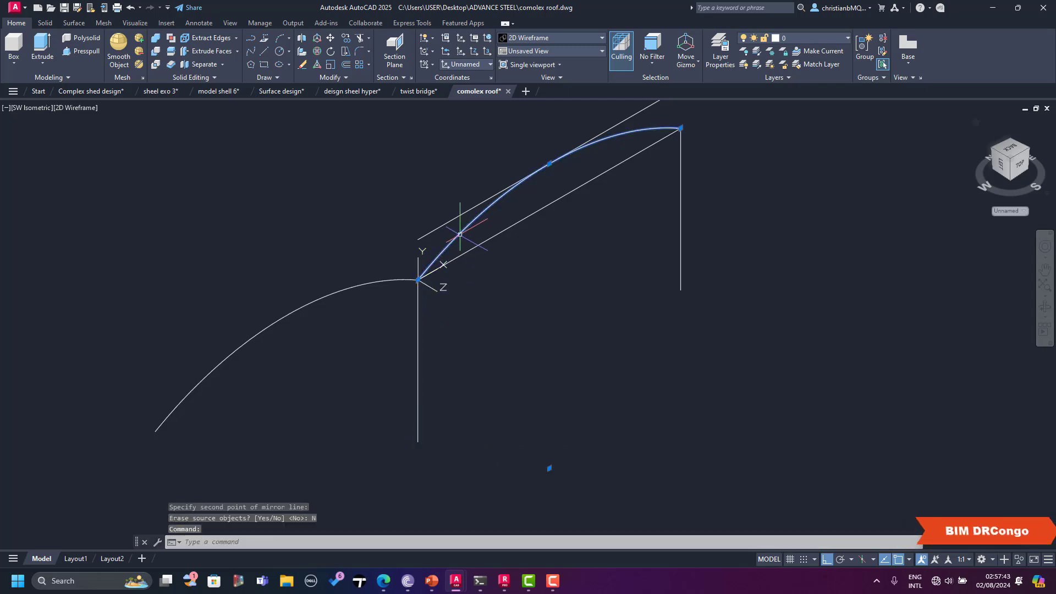
key("Escape")
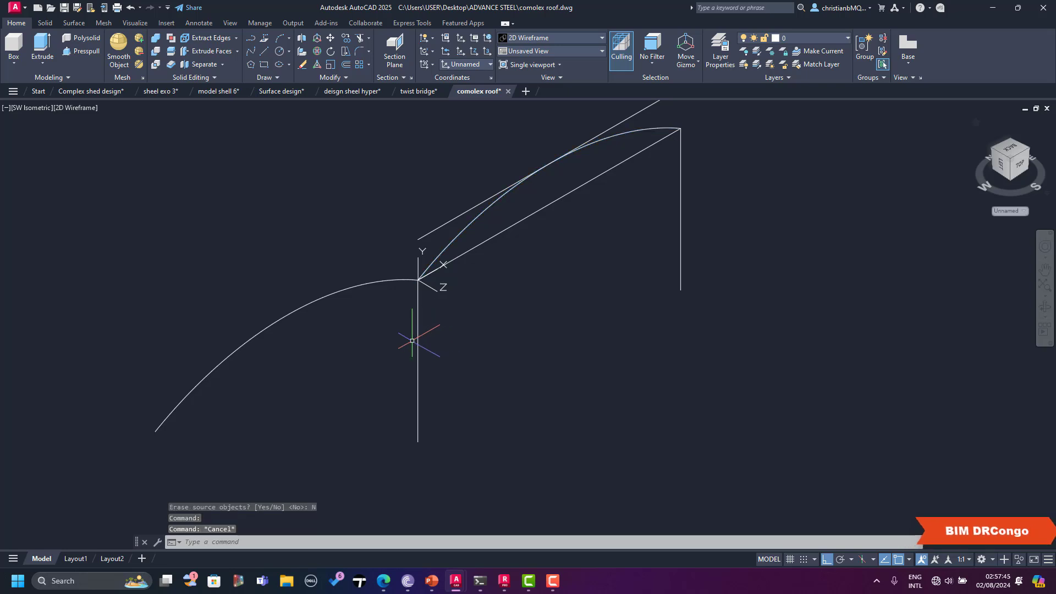
Offset the first column 3 m outward, to the side of the mirrored arc.
left_click(346, 65)
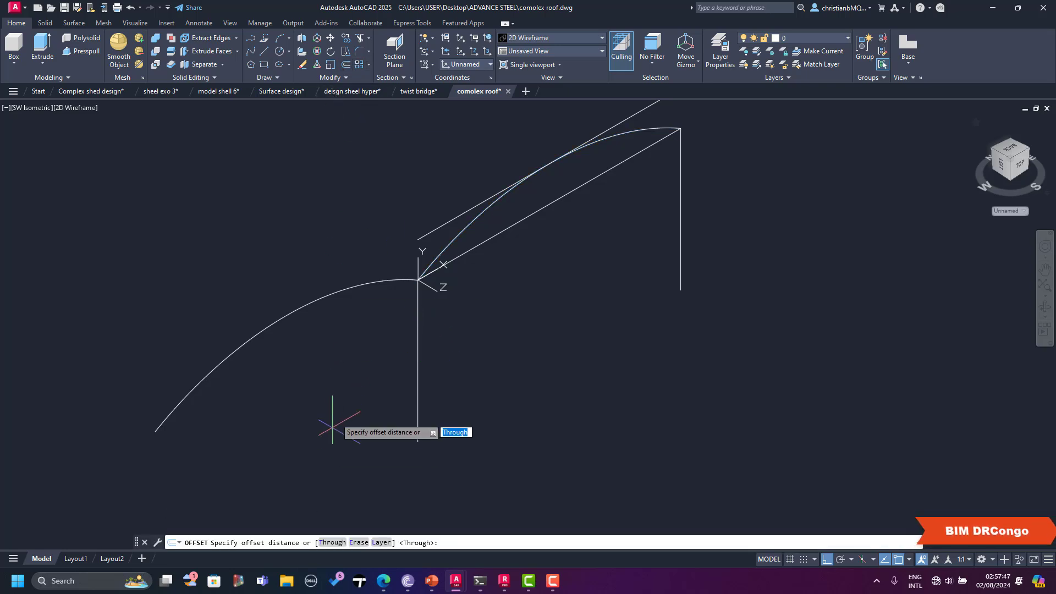
type("3")
key("Return")
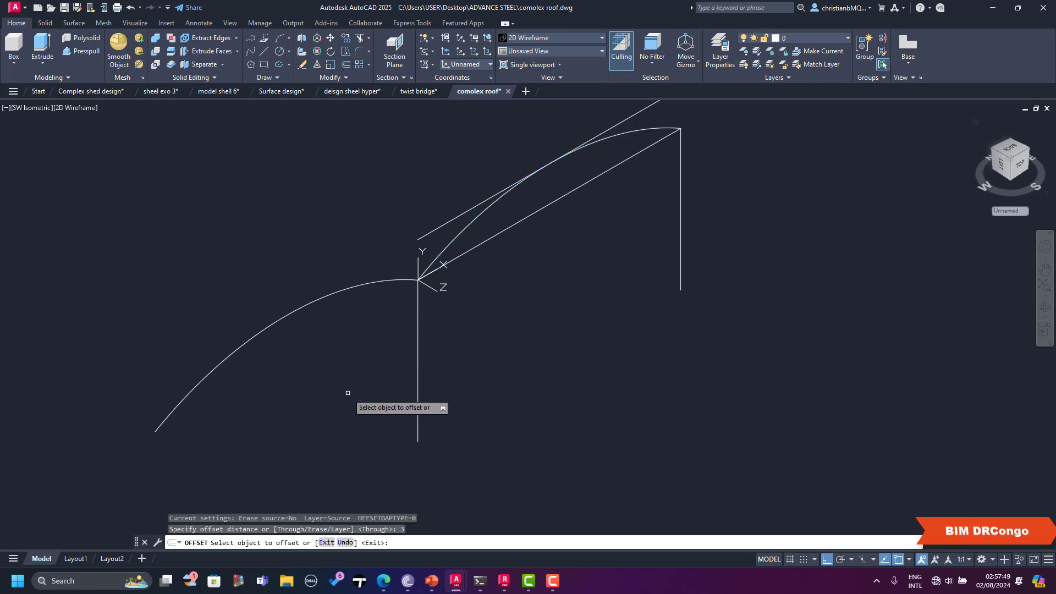
left_click(418, 344)
left_click(364, 367)
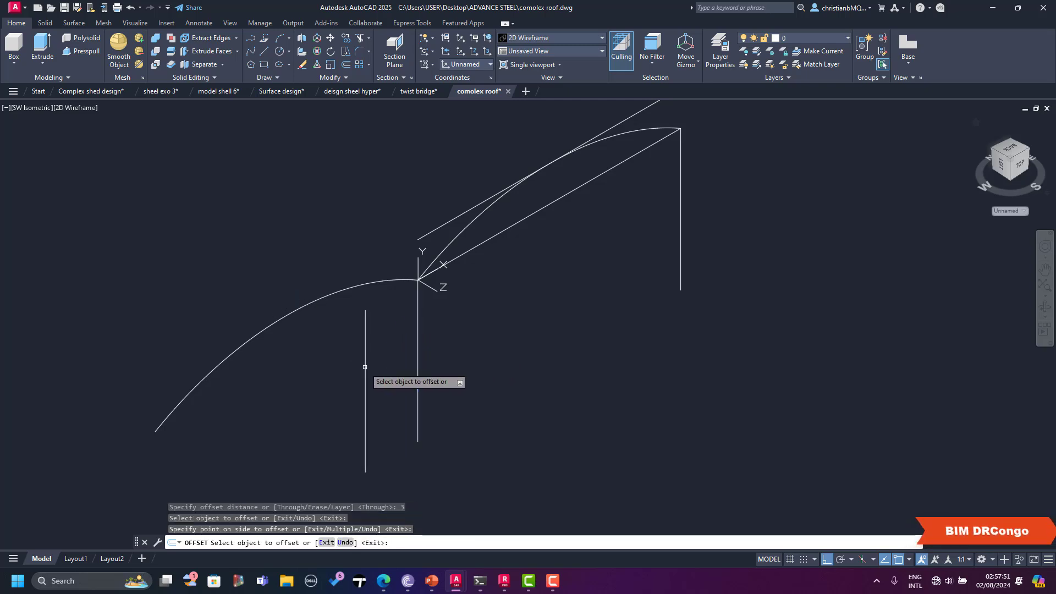
key("Escape")
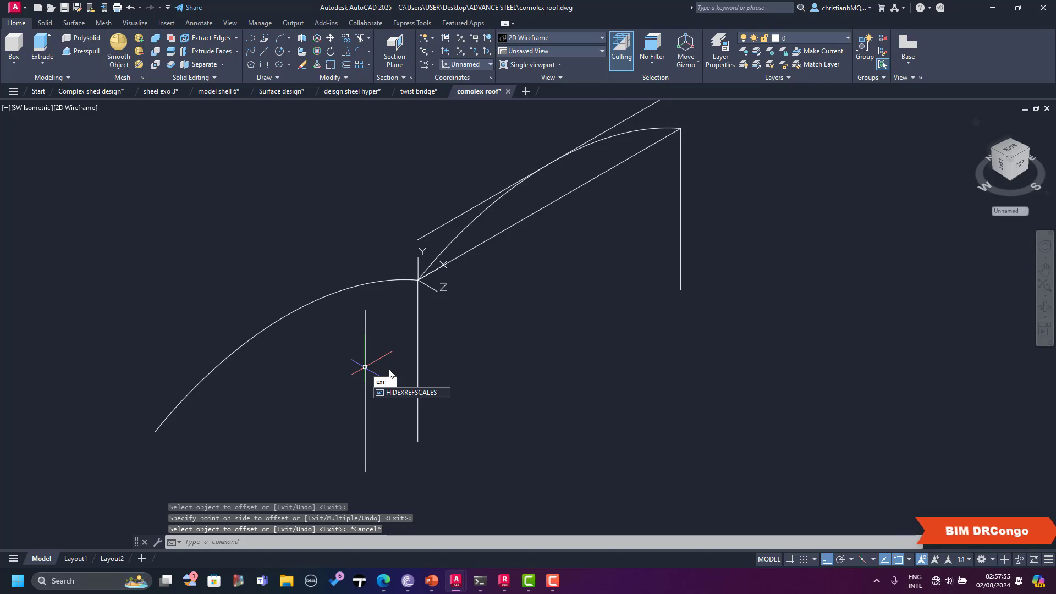
Extend the offset column up to the mirrored arc.
key("BackSpace")
type("t")
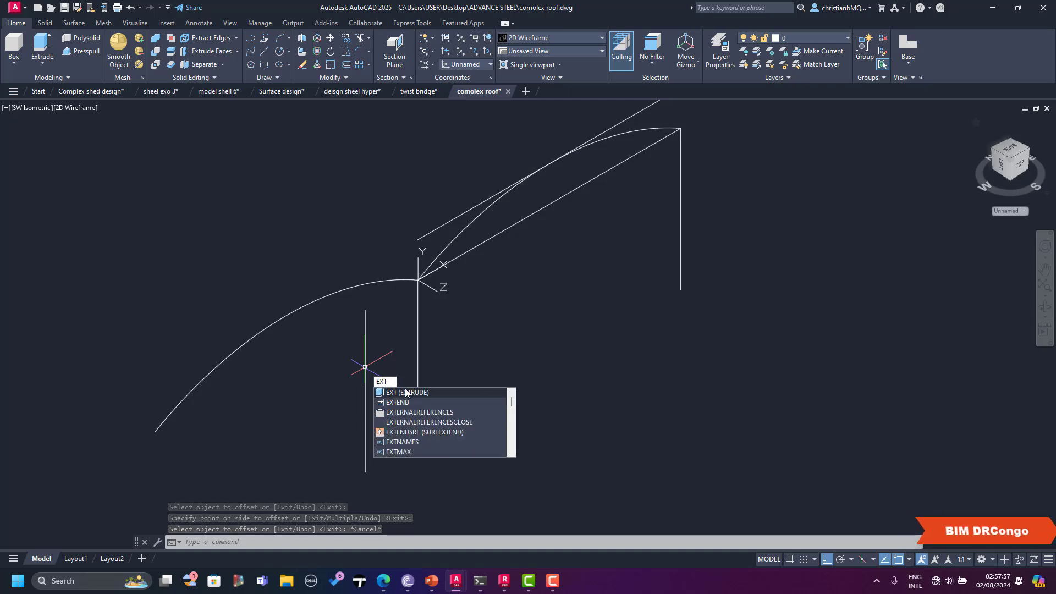
left_click(399, 402)
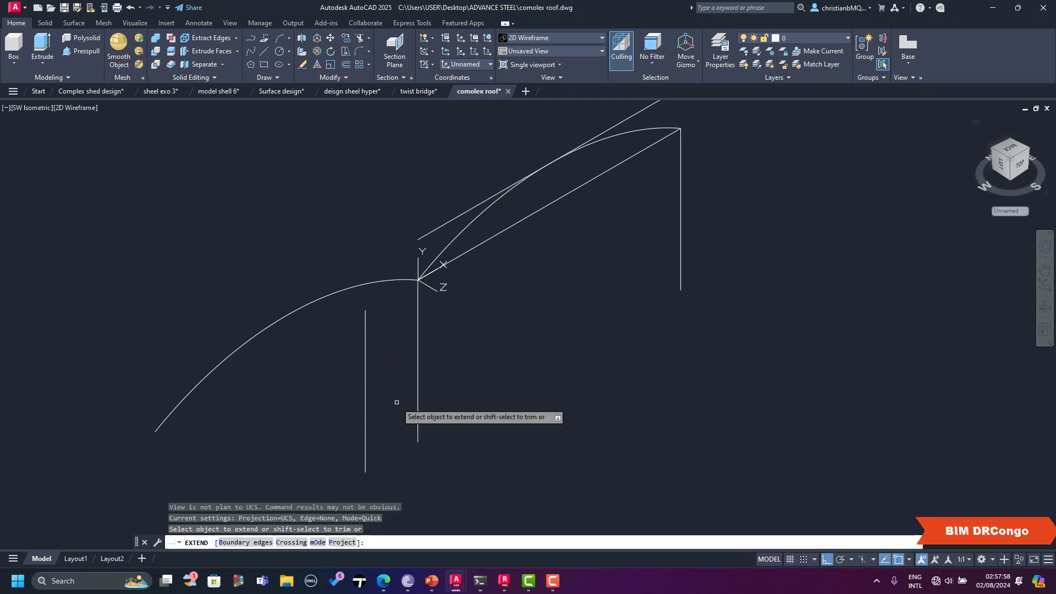
left_click(366, 323)
key("Return")
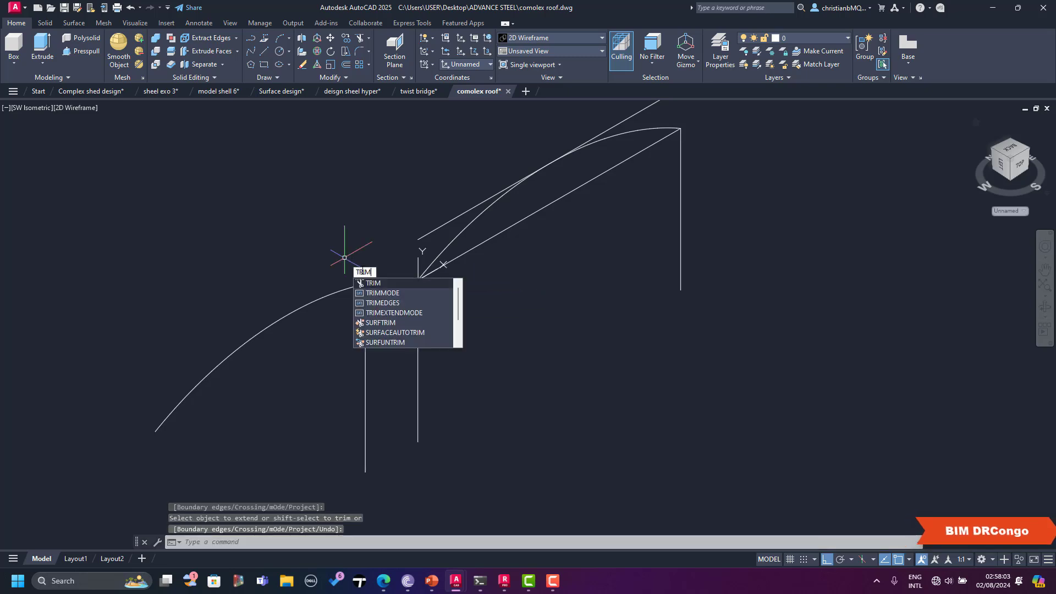
Trim the part of the mirrored arc that runs outward past the offset column.
left_click(373, 286)
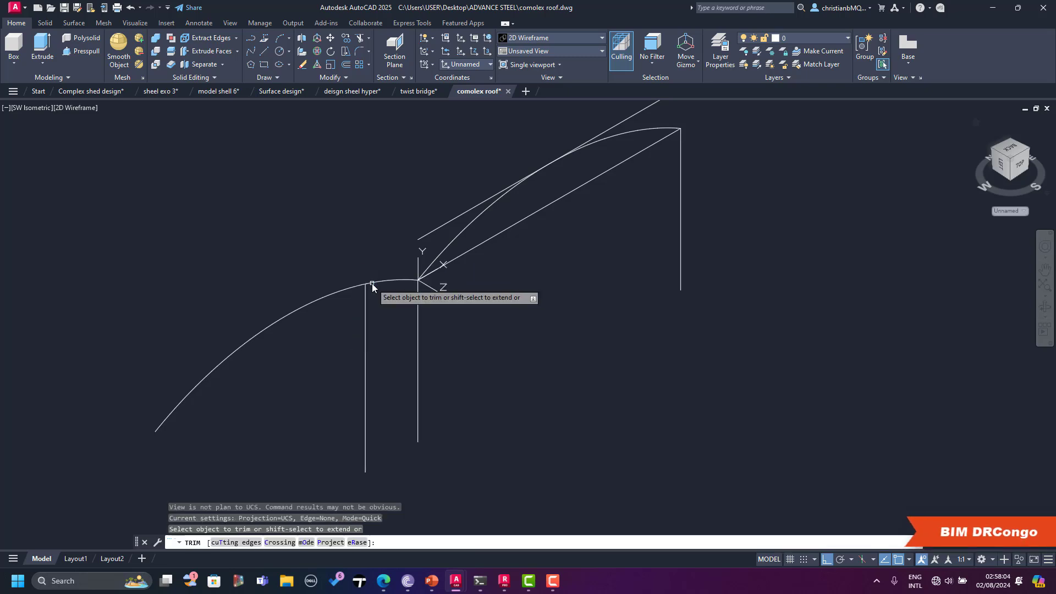
left_click(335, 294)
scroll(330, 284, "down", 2)
key("Escape")
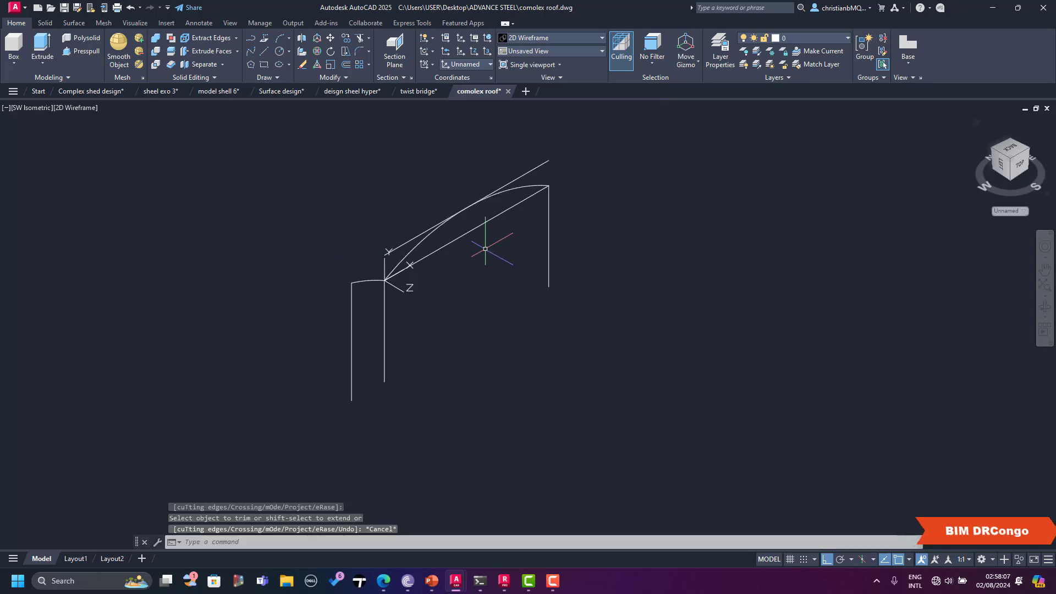
Erase the upper guide line and the straight horizontal line joining the two portal columns.
scroll(485, 242, "up", 1)
scroll(580, 214, "down", 1)
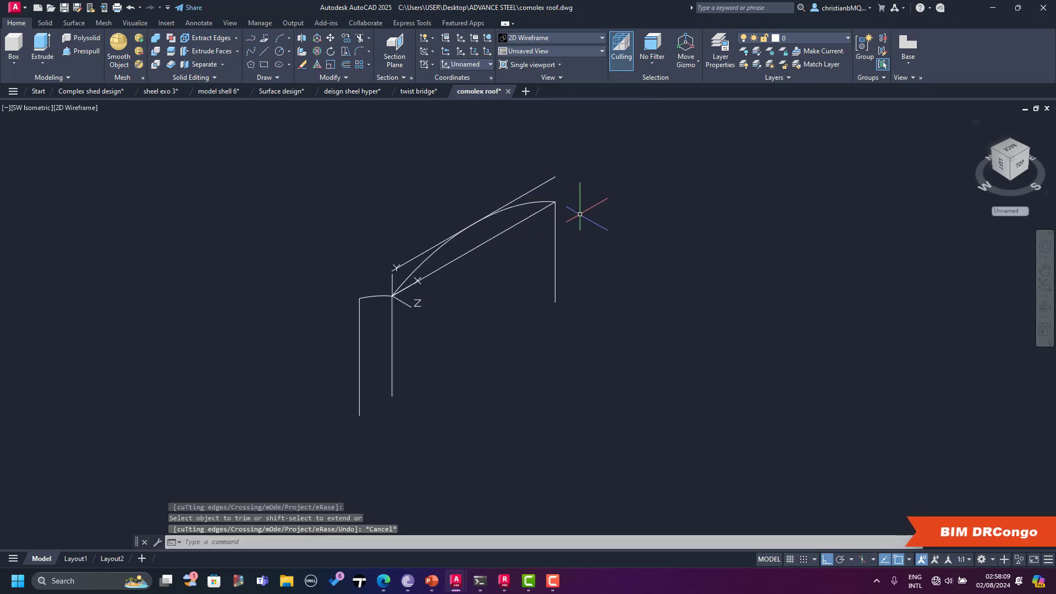
left_click(538, 186)
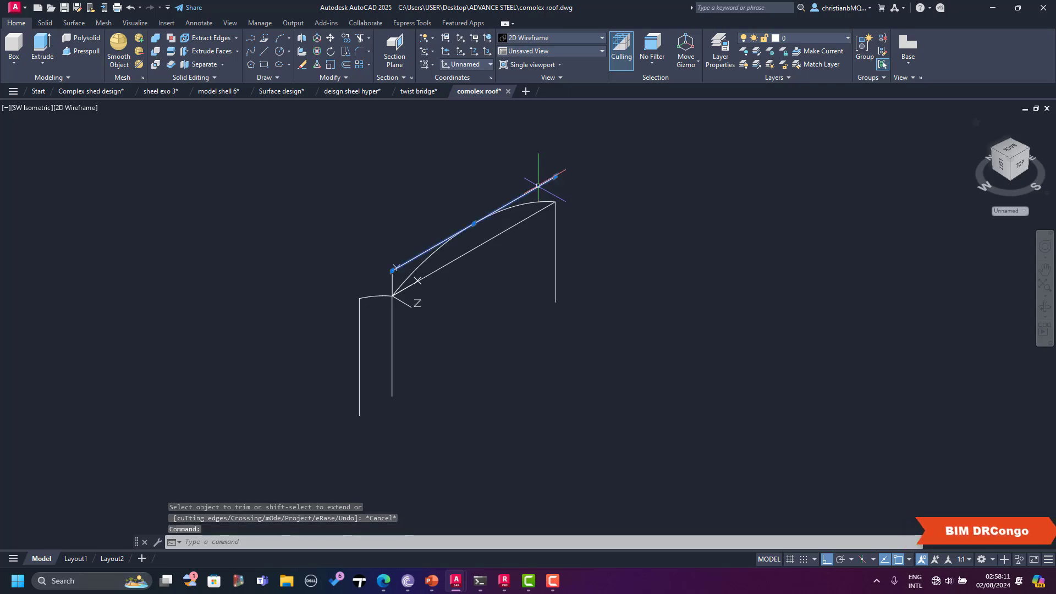
key("Delete")
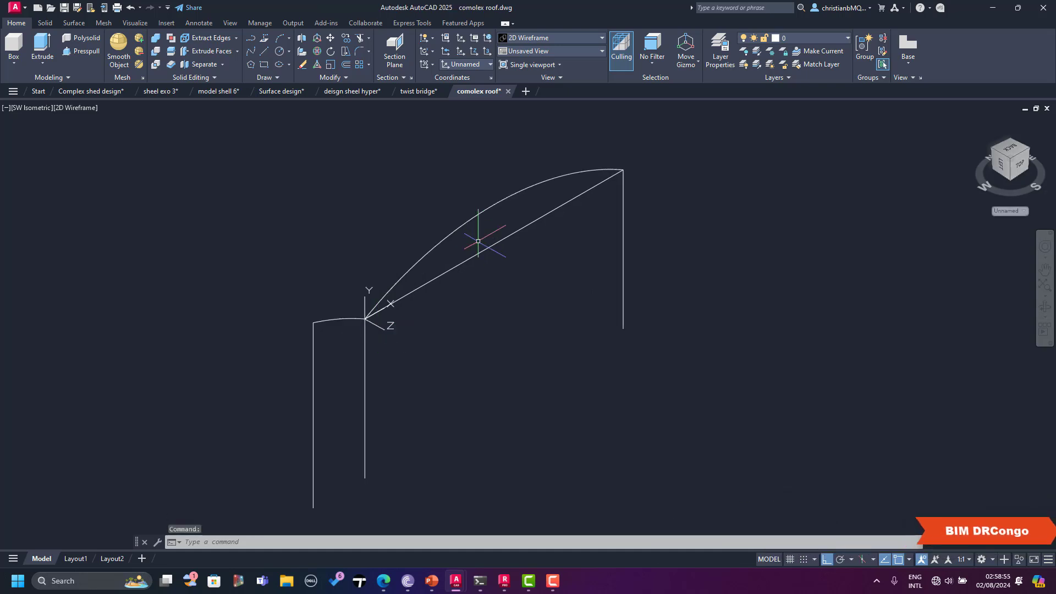
scroll(484, 241, "down", 2)
middle_click_drag(511, 241, 481, 226, "shift")
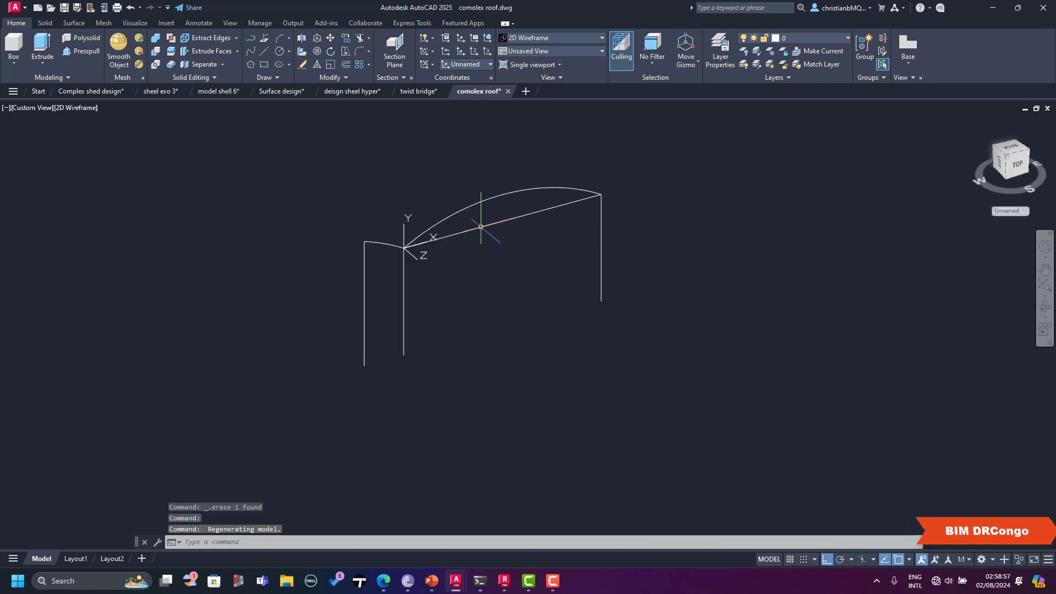
scroll(407, 264, "up", 2)
scroll(372, 320, "down", 2)
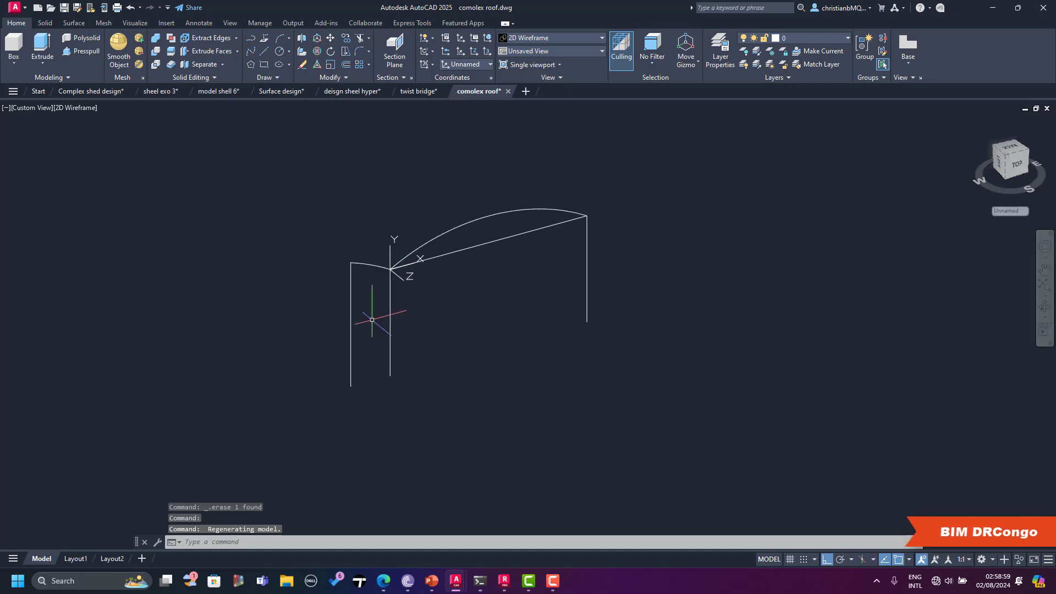
left_click(493, 243)
key("Delete")
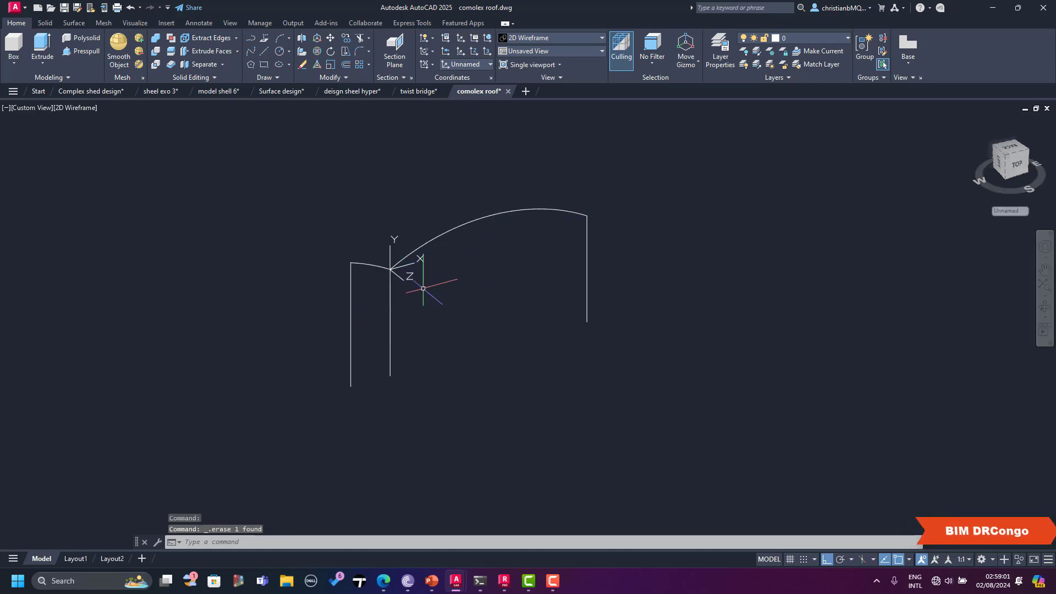
Erase the offset column at the outer end of the short overhang arc.
left_click(371, 323)
left_click(333, 312)
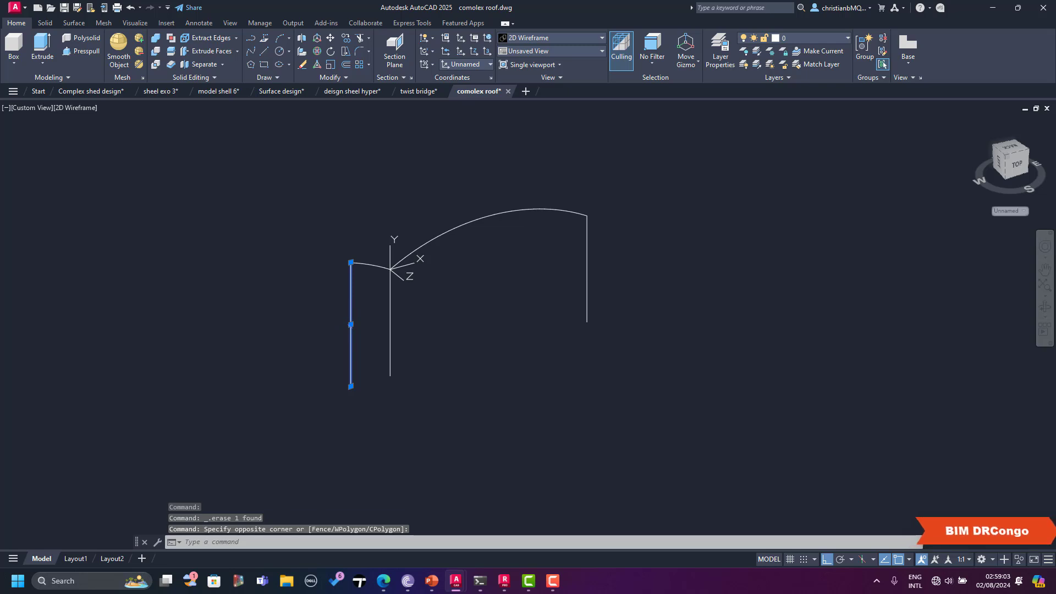
key("Delete")
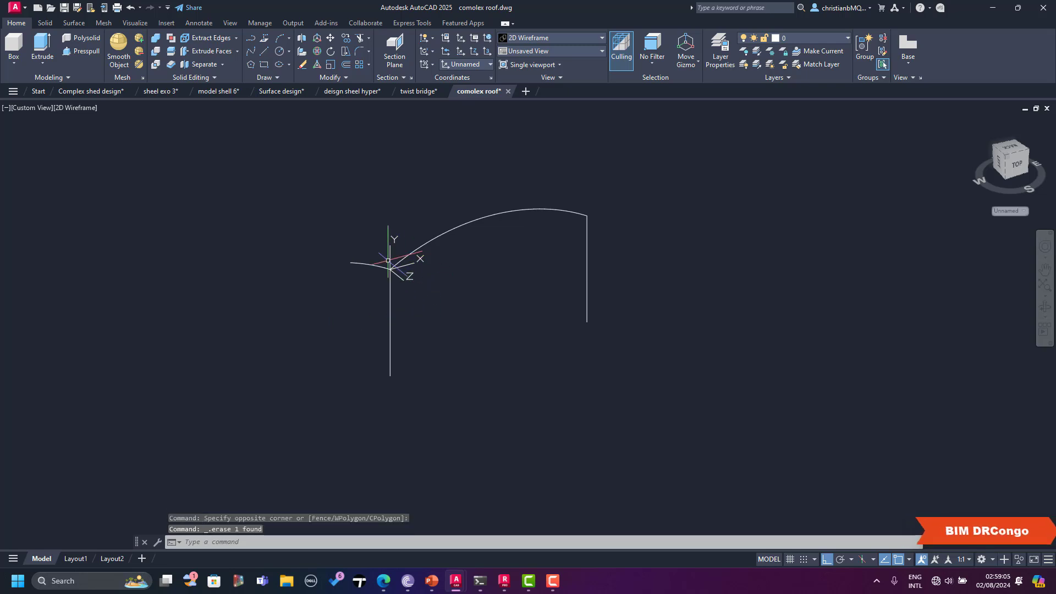
Mirror the main arc and the far column about the vertical axis of that column, keeping the originals.
left_click(499, 213)
left_click(652, 329)
left_click(585, 243)
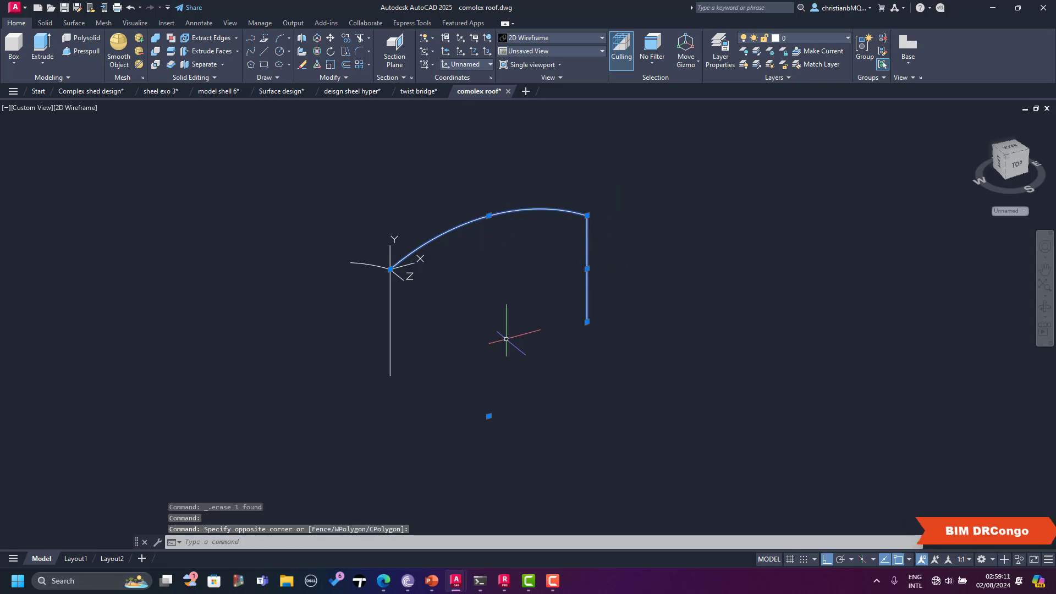
key("Return")
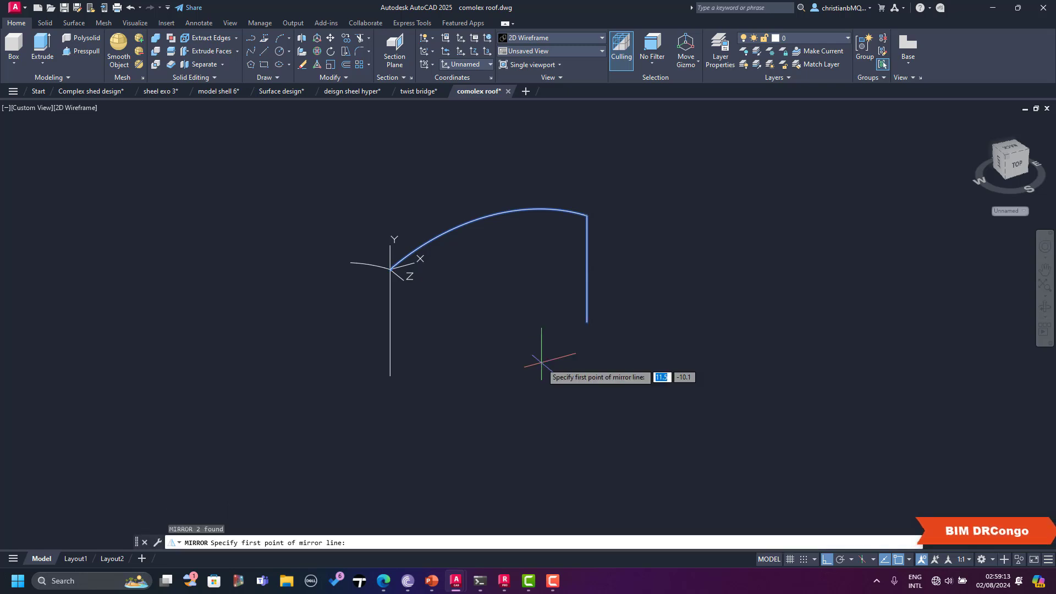
left_click(587, 222)
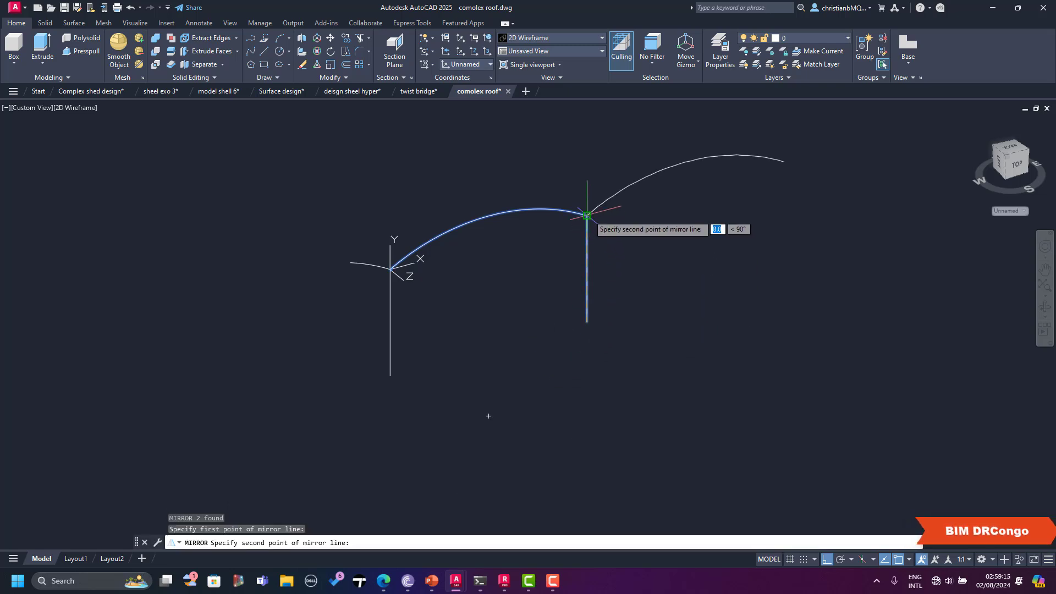
left_click(586, 216)
left_click(625, 256)
scroll(473, 318, "down", 3)
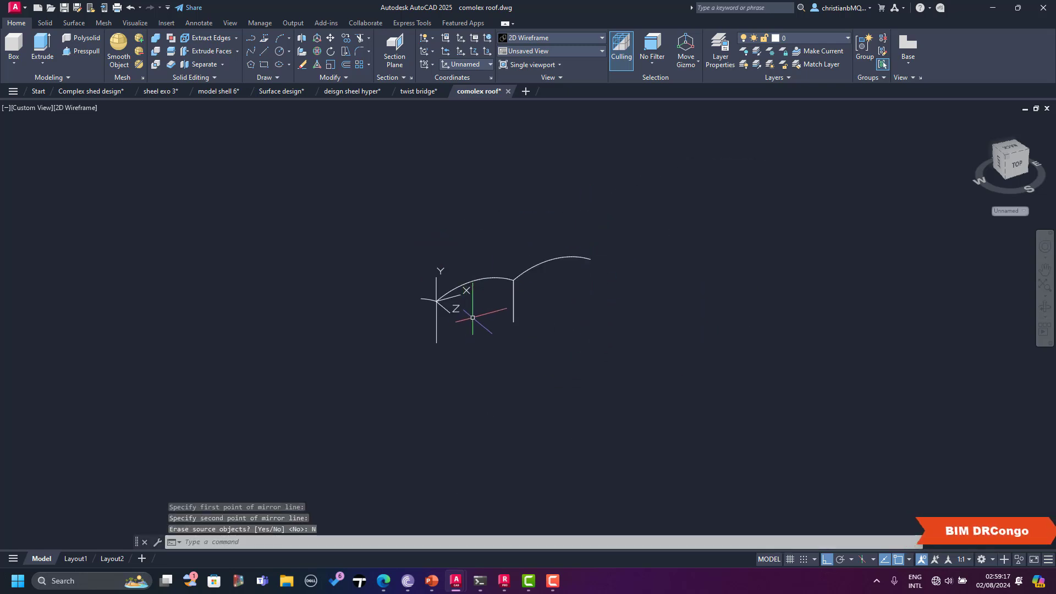
Mirror the second arc and its column about a vertical line through the arc's free end, keeping the originals, to form a third bay.
left_click(563, 327)
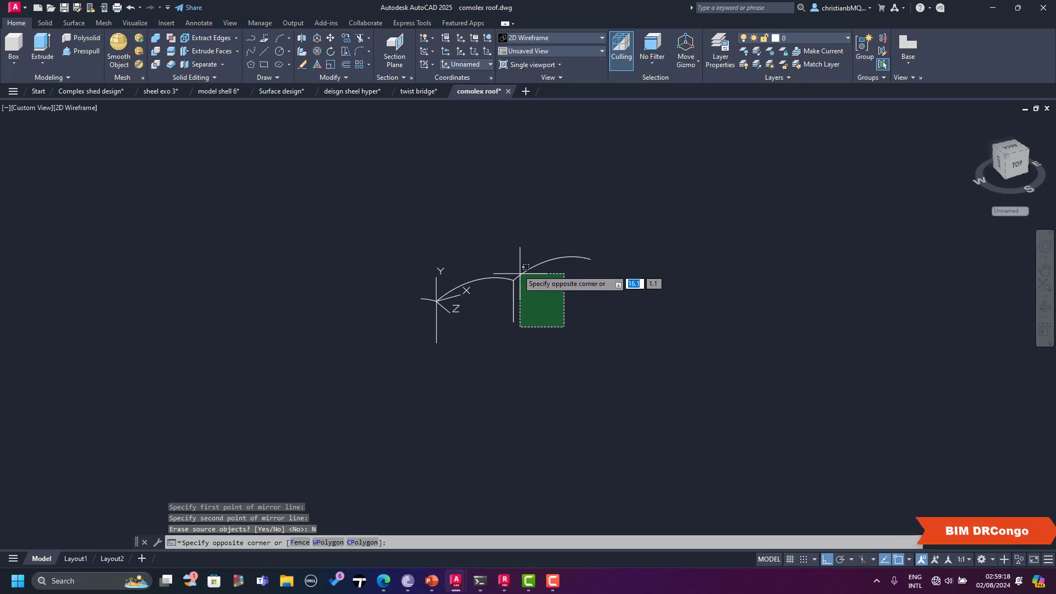
left_click(514, 232)
left_click(514, 297)
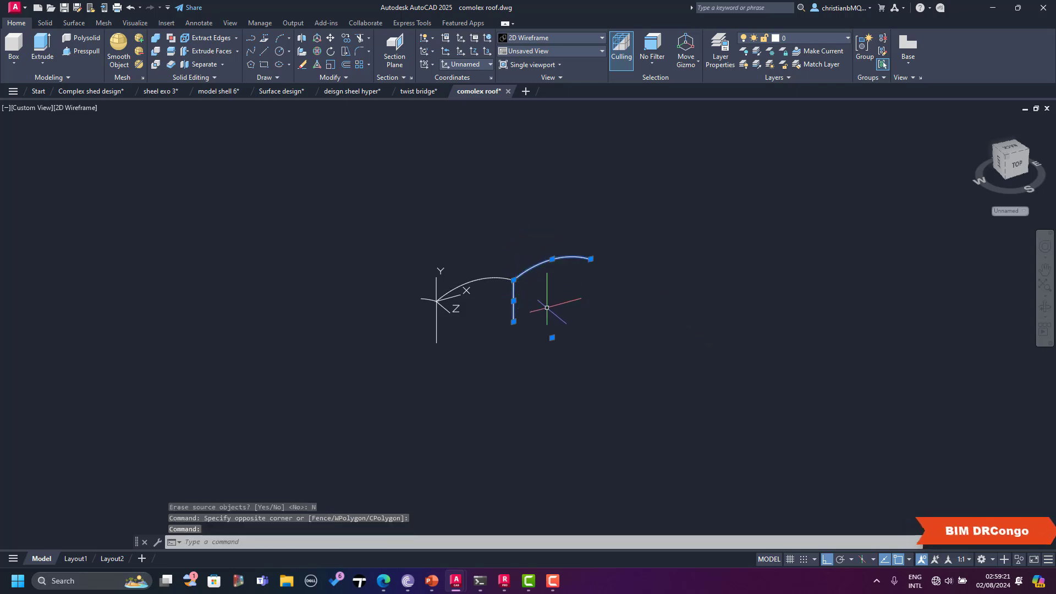
type("mi")
left_click(581, 334)
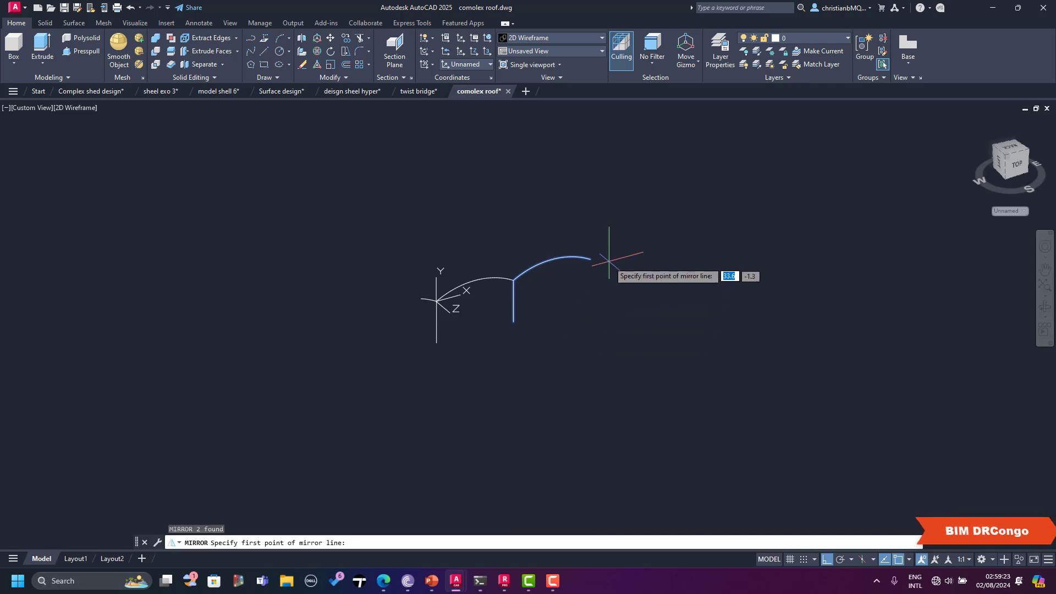
left_click(590, 259)
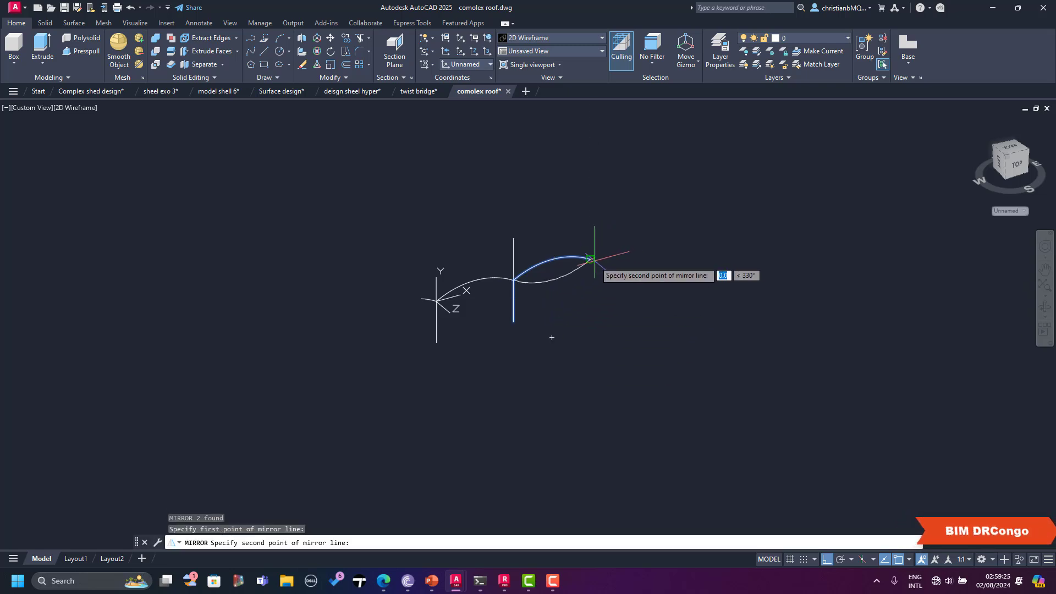
left_click(589, 314)
left_click(614, 353)
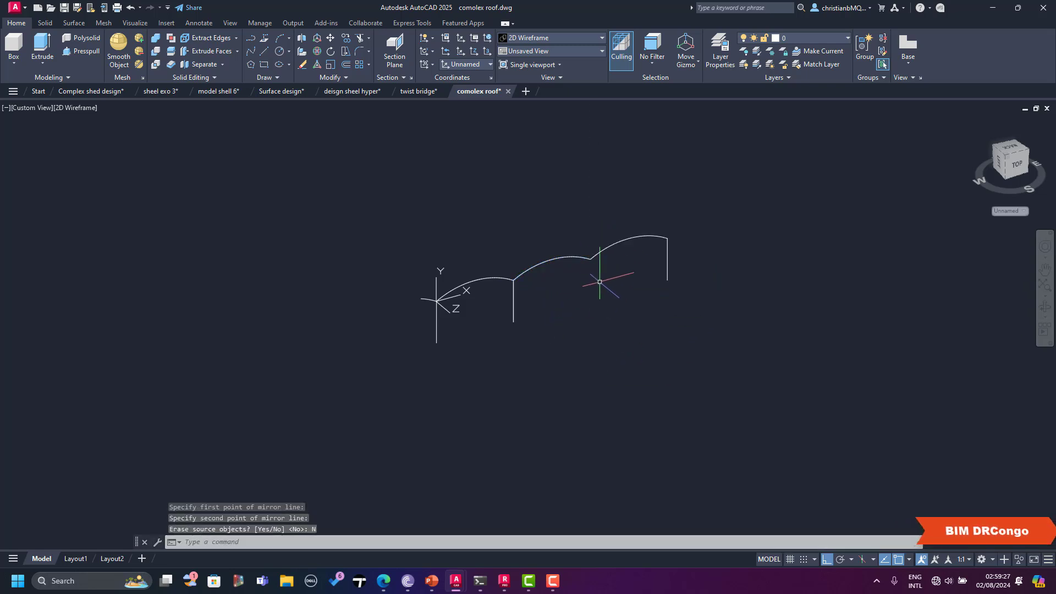
Copy the second column from its top end to the junction of the second and third arcs.
left_click(513, 301)
scroll(522, 291, "up", 4)
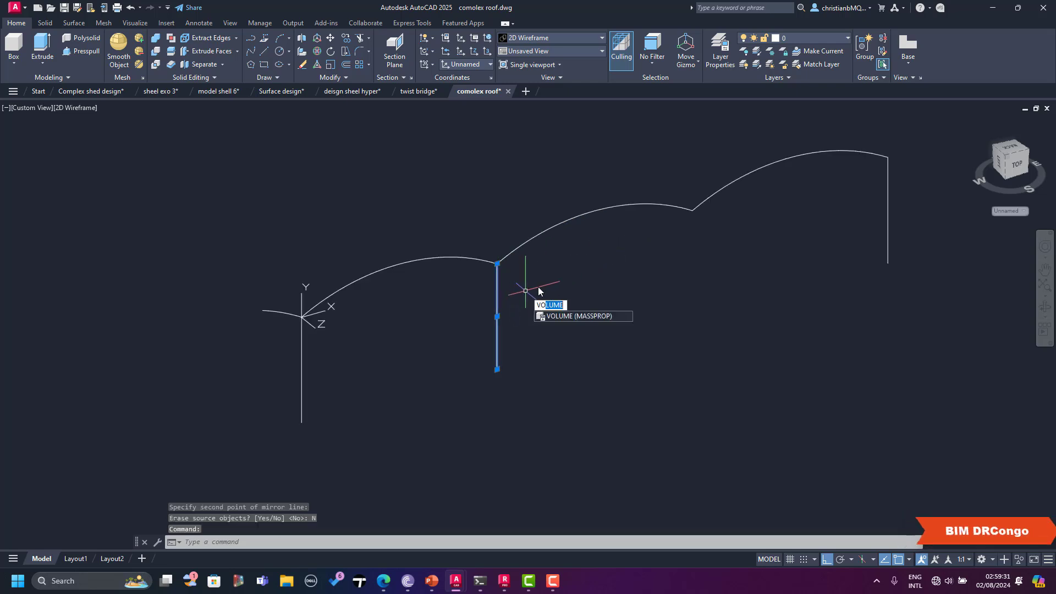
key("BackSpace")
key("BackSpace")
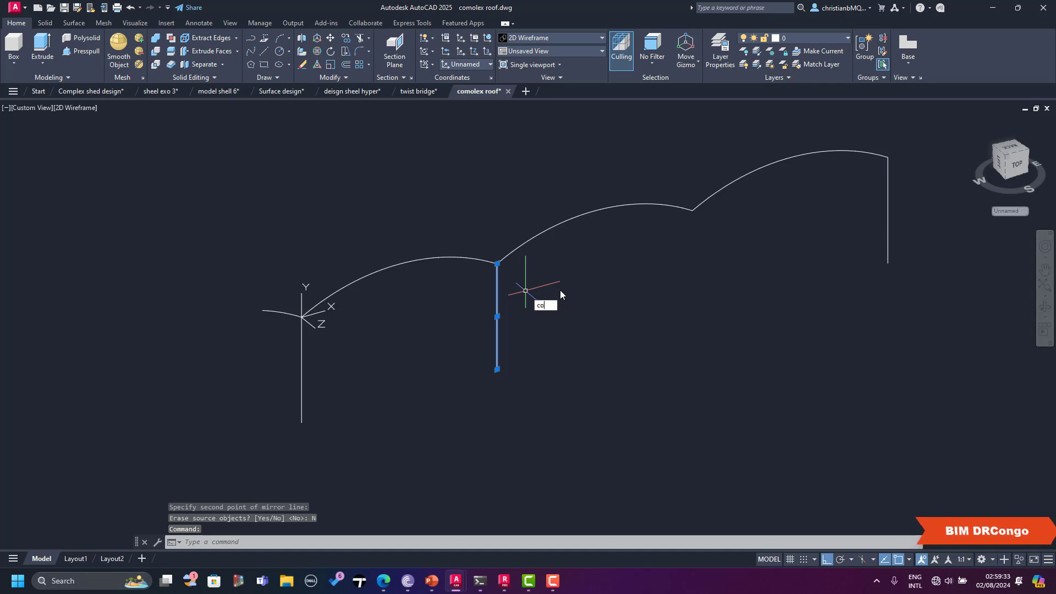
type("co")
key("Return")
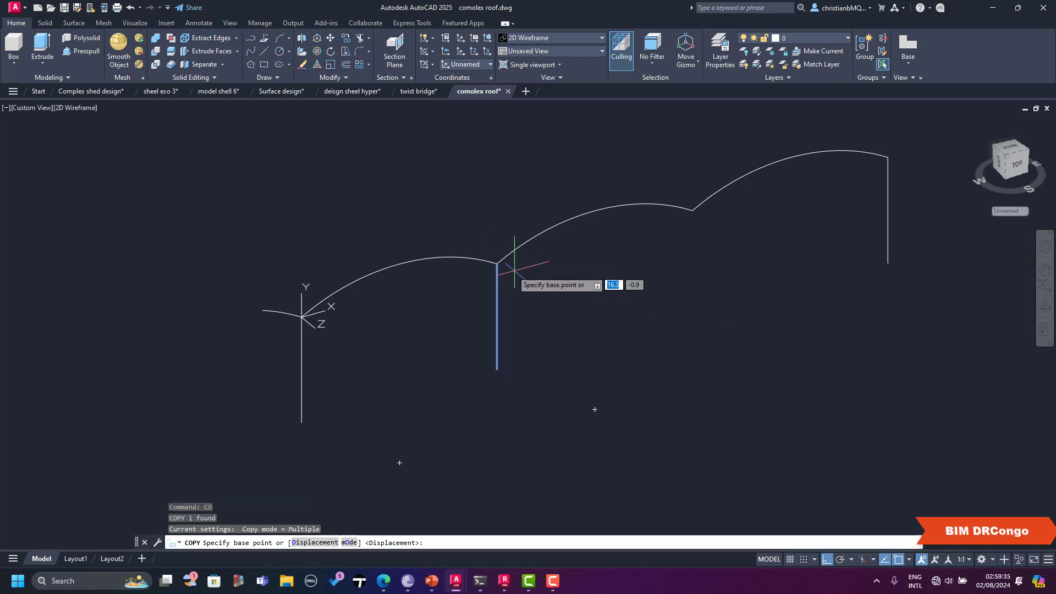
left_click(496, 263)
left_click(697, 205)
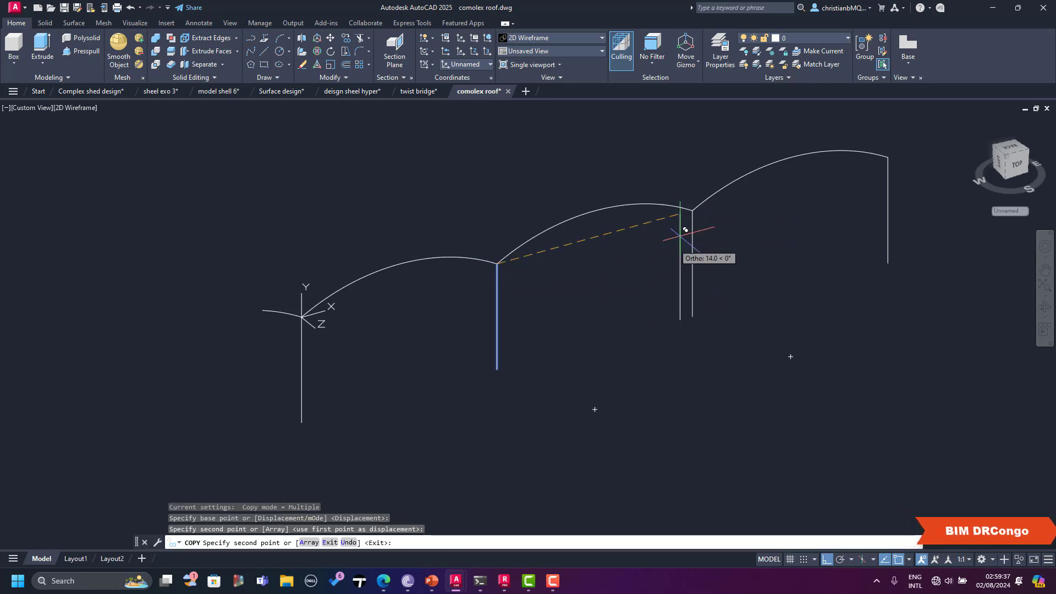
scroll(574, 299, "down", 3)
key("Escape")
scroll(455, 312, "up", 3)
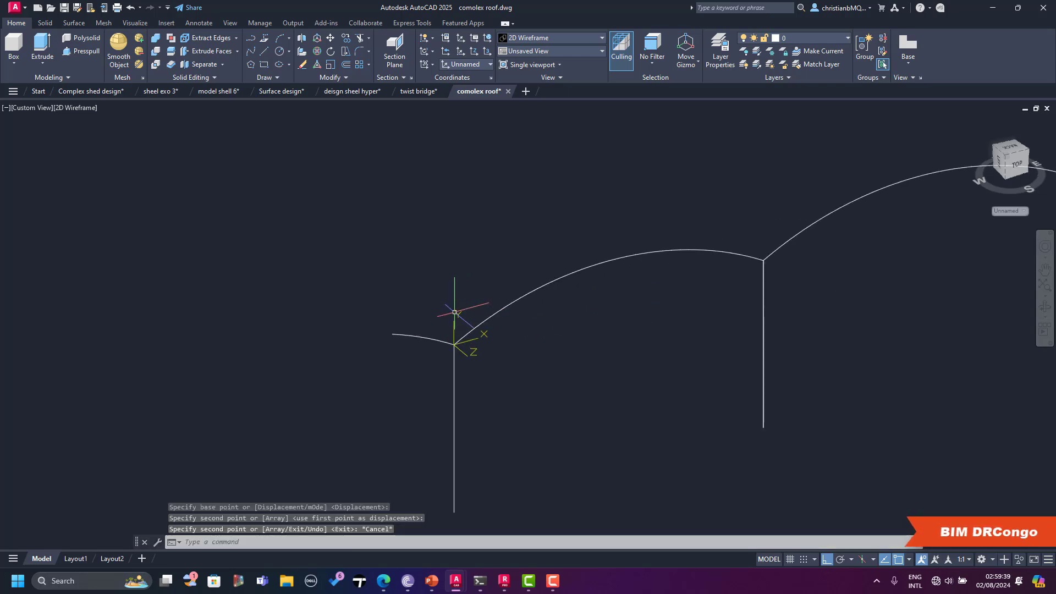
Mirror the short overhang arc about the vertical line through the middle arc's midpoint, keeping the original, to add an overhang at the far end.
left_click(435, 339)
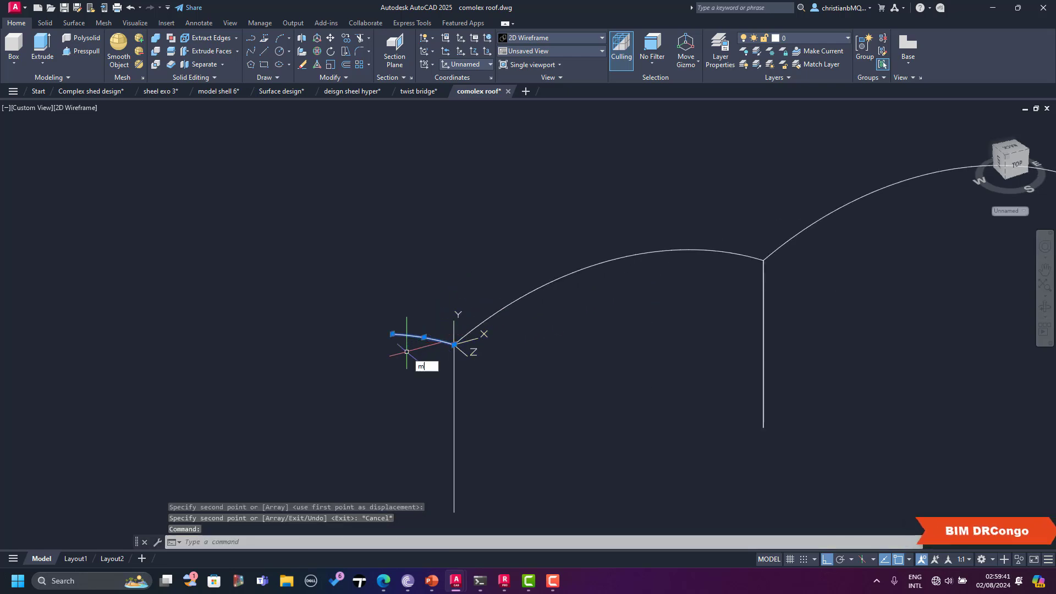
left_click(431, 377)
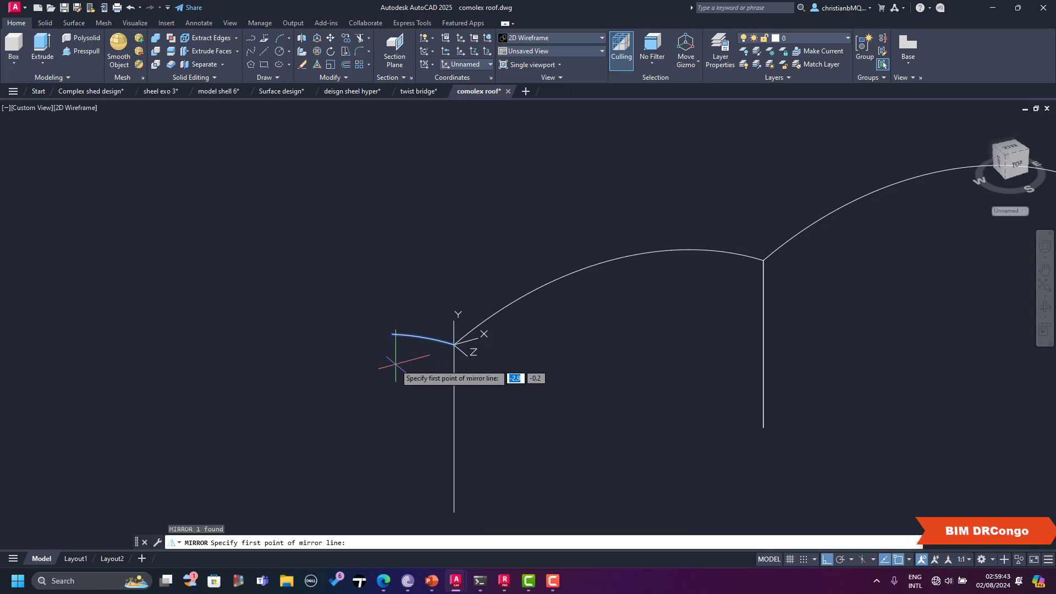
scroll(435, 374, "down", 3)
left_click(600, 290)
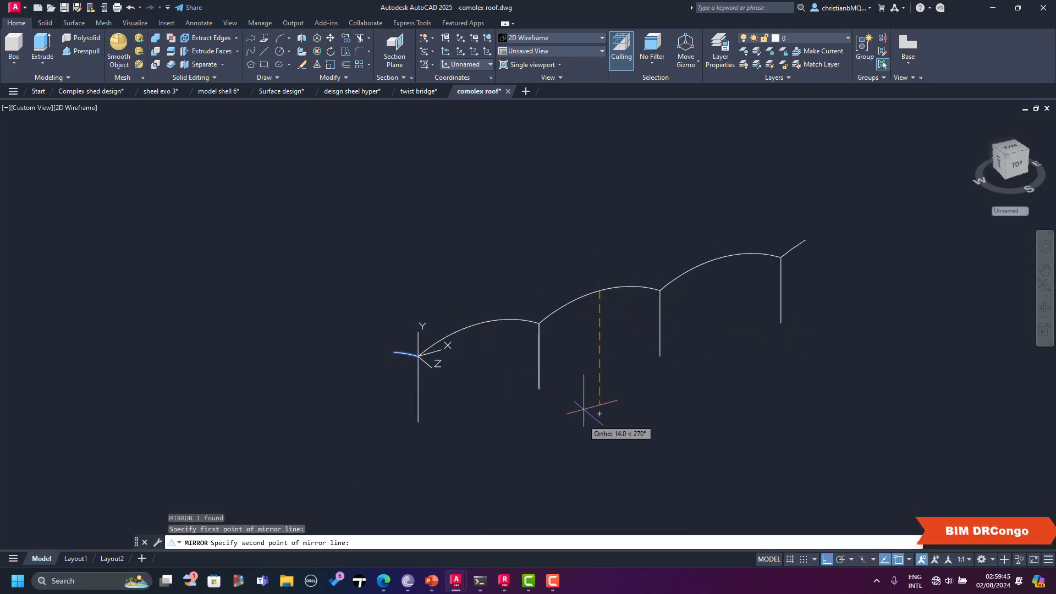
left_click(599, 413)
left_click(630, 450)
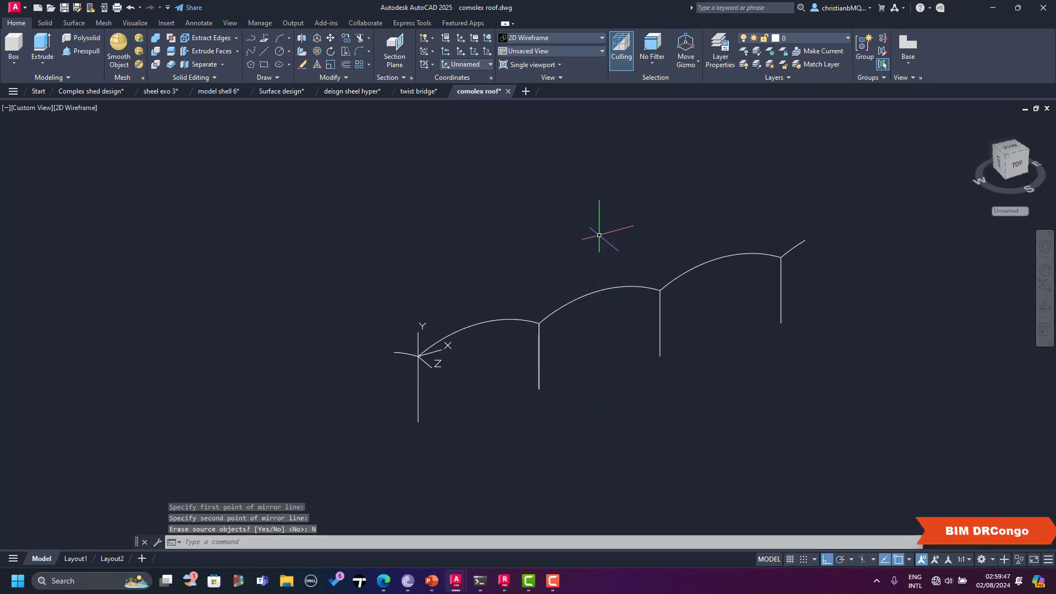
Copy the complete three-bay frame 10 m in the negative Z direction, using the first column's base as base point.
scroll(605, 231, "down", 2)
scroll(583, 247, "up", 2)
left_click(851, 397)
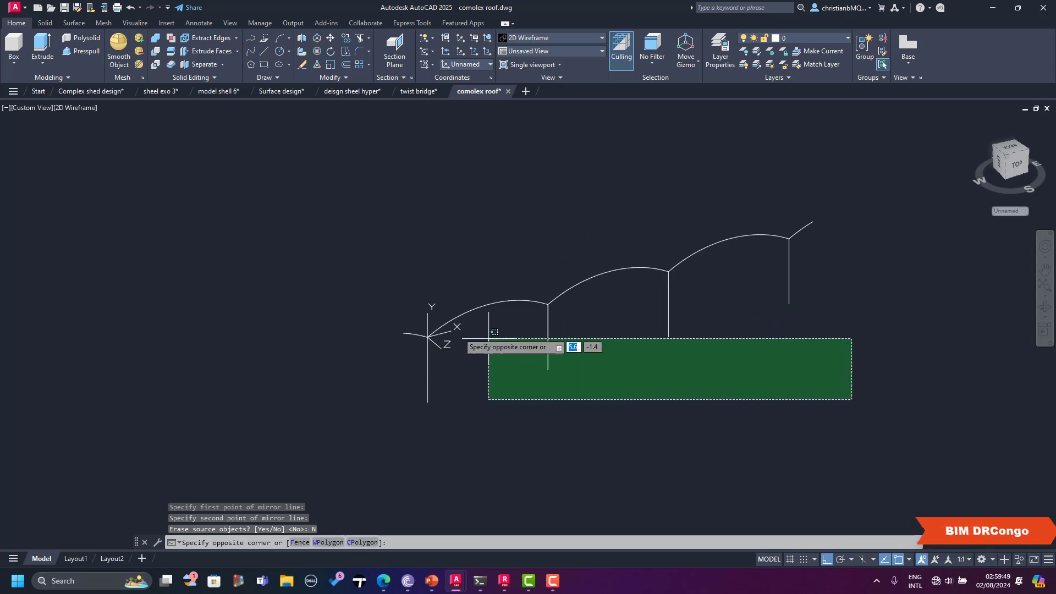
left_click(312, 151)
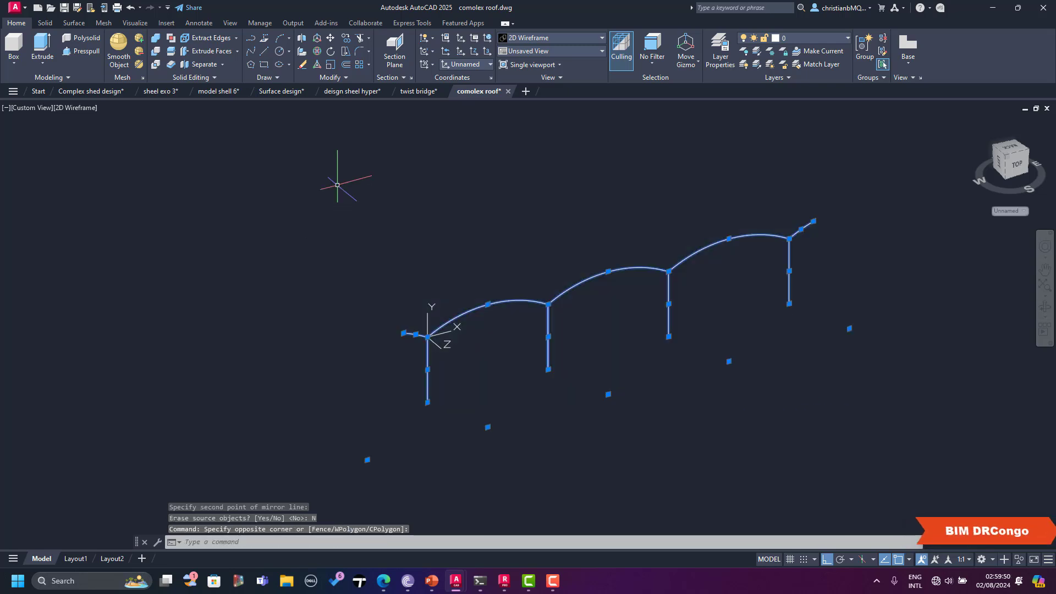
left_click(346, 39)
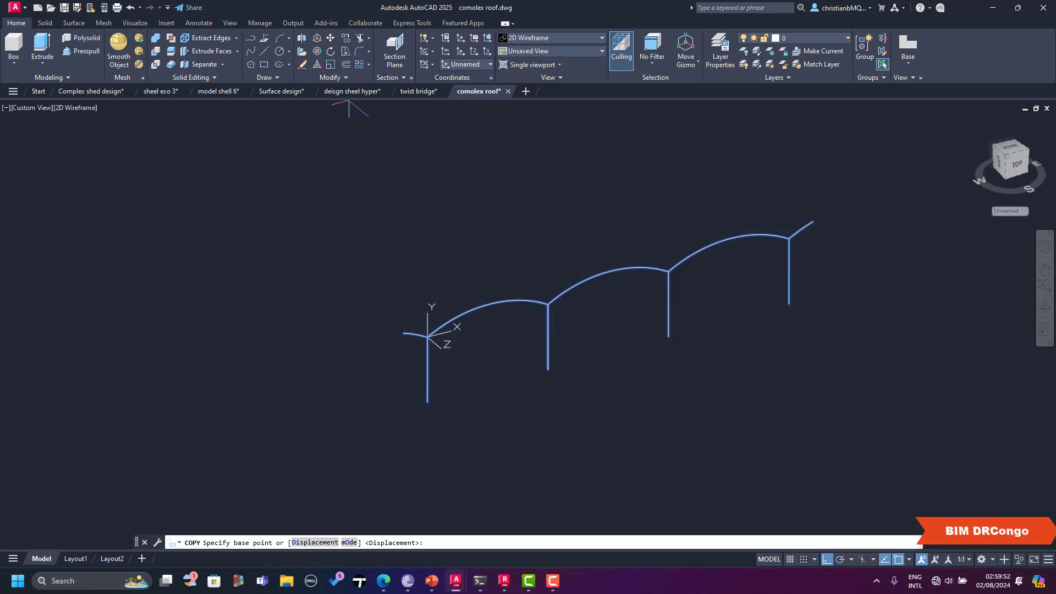
left_click(427, 403)
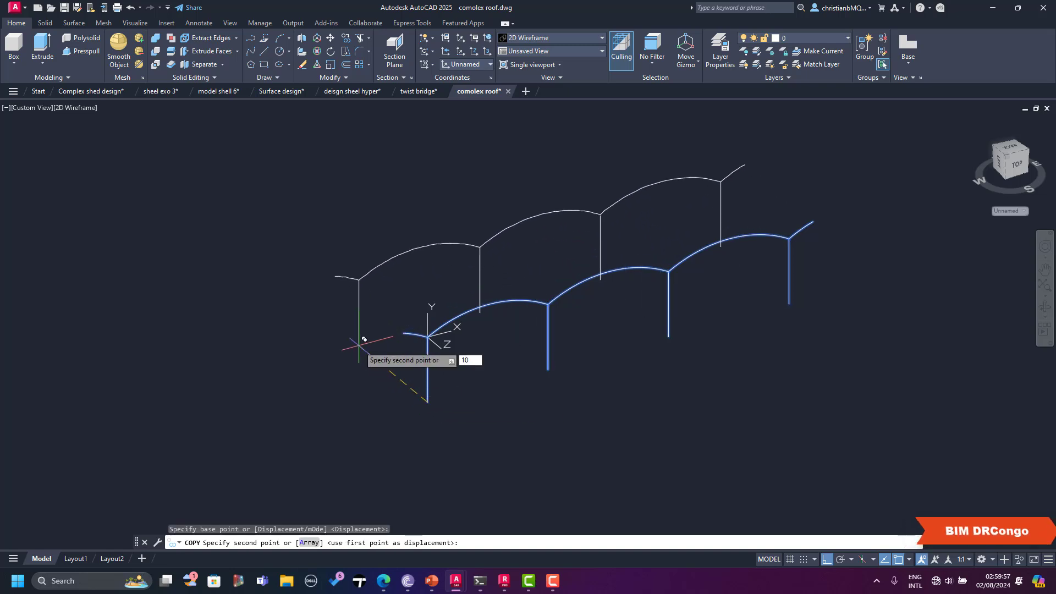
key("Return")
key("Escape")
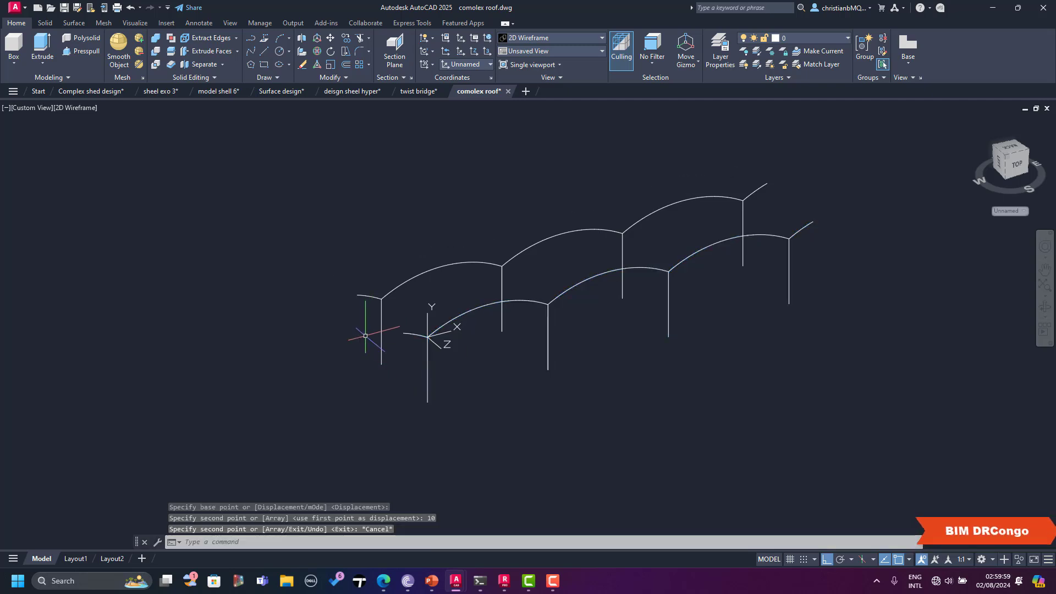
Draw a line joining the tops of the first columns of the two parallel frames.
middle_click_drag(416, 286, 362, 226, "shift")
scroll(362, 226, "up", 6)
scroll(291, 141, "down", 3)
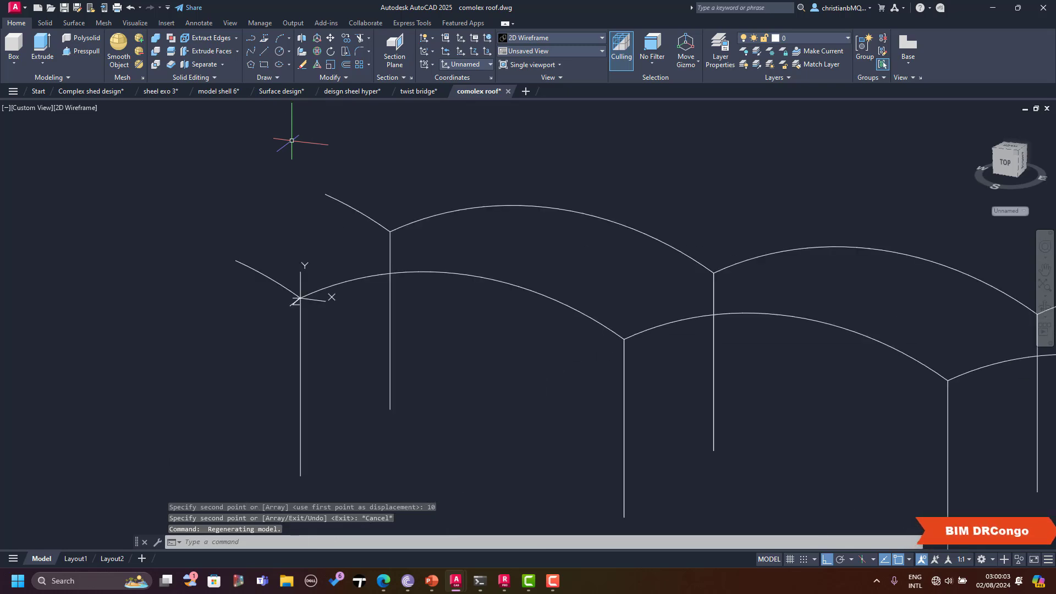
left_click(265, 51)
left_click(299, 299)
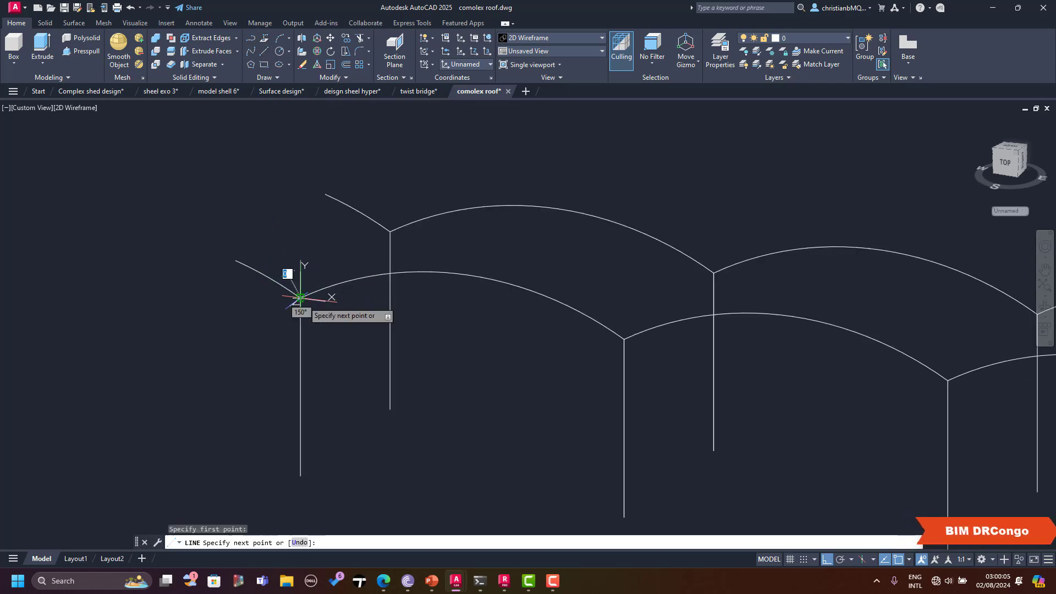
left_click(390, 231)
scroll(389, 233, "down", 3)
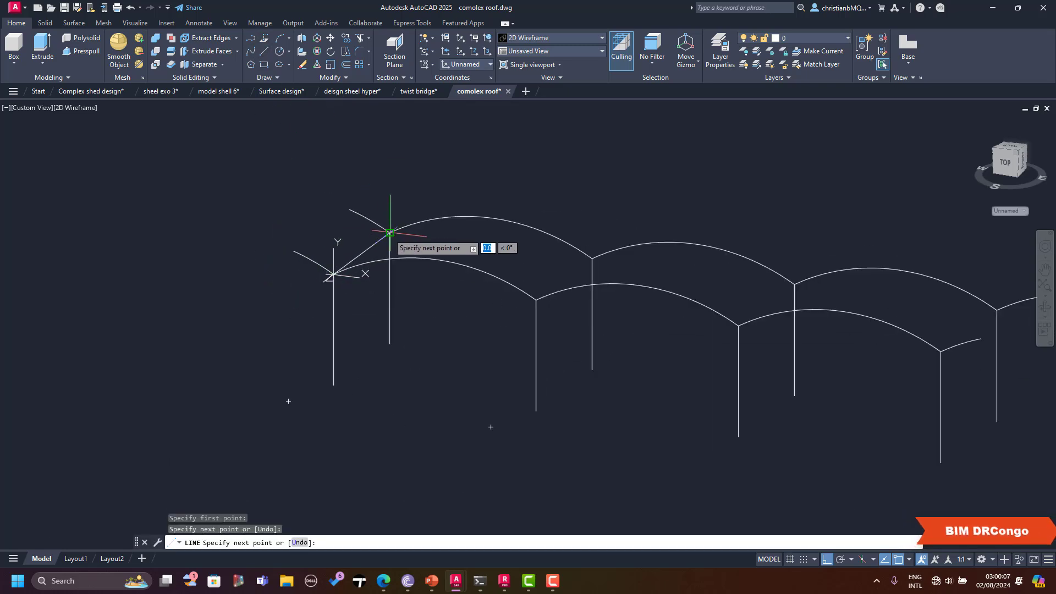
key("Escape")
scroll(385, 241, "up", 7)
left_click(384, 241)
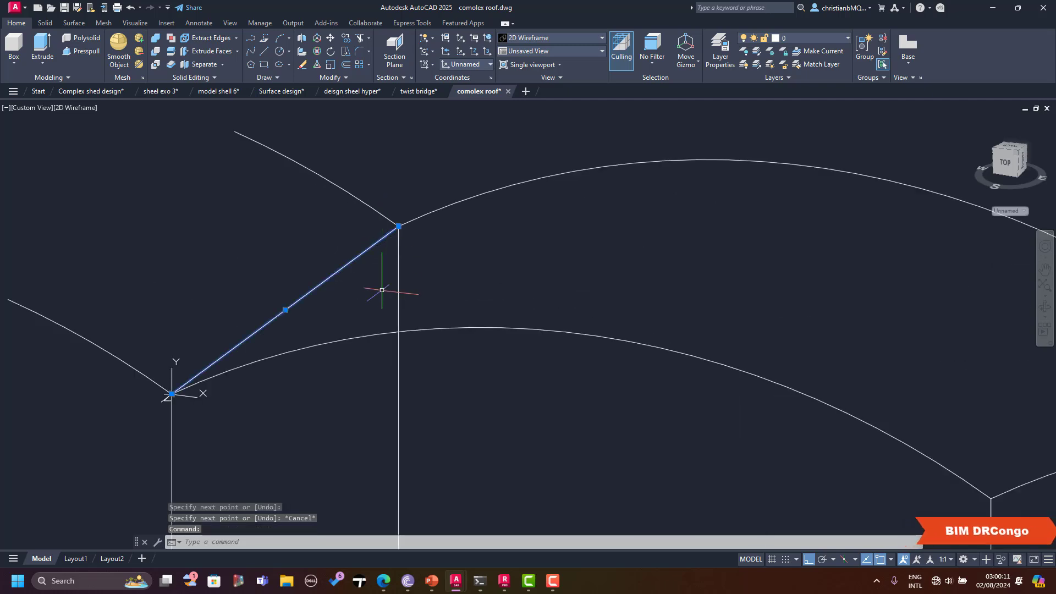
key("BackSpace")
key("BackSpace")
type("off")
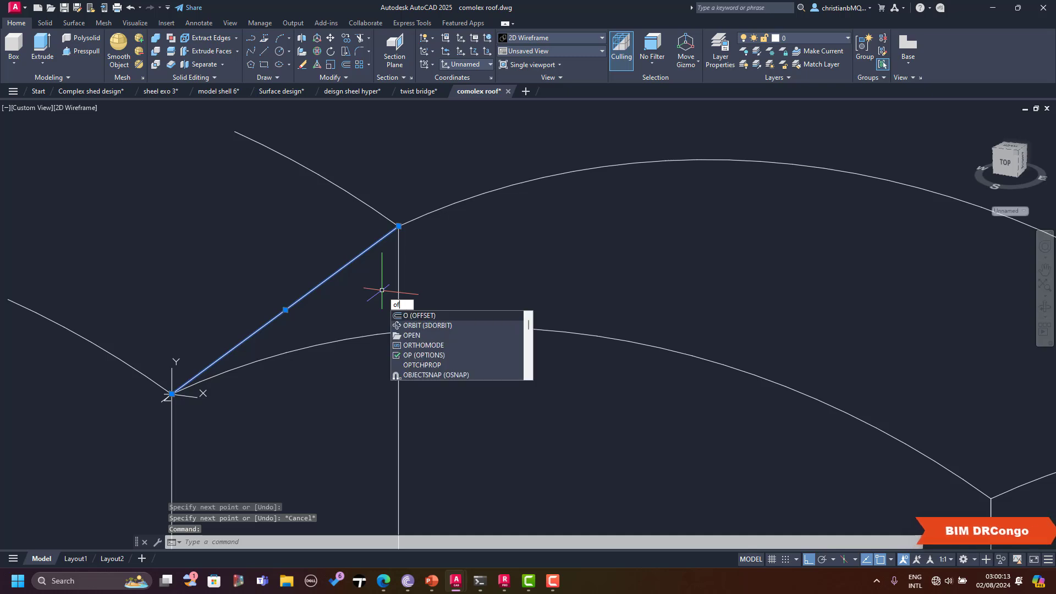
left_click(414, 317)
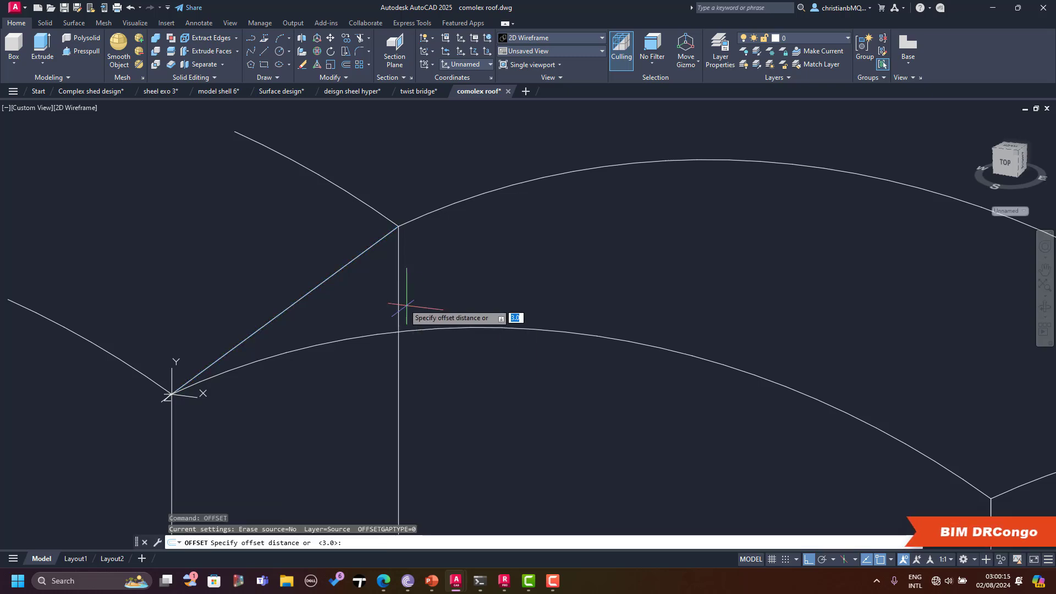
left_click(351, 261)
key("Escape")
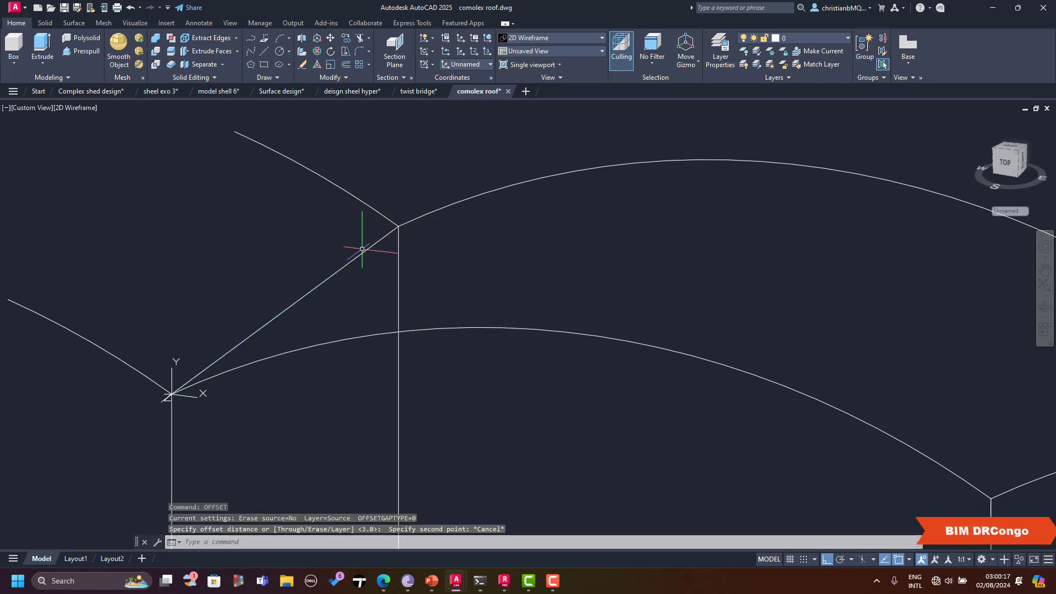
Copy the line joining the two first column tops 1 m vertically upward.
left_click(364, 249)
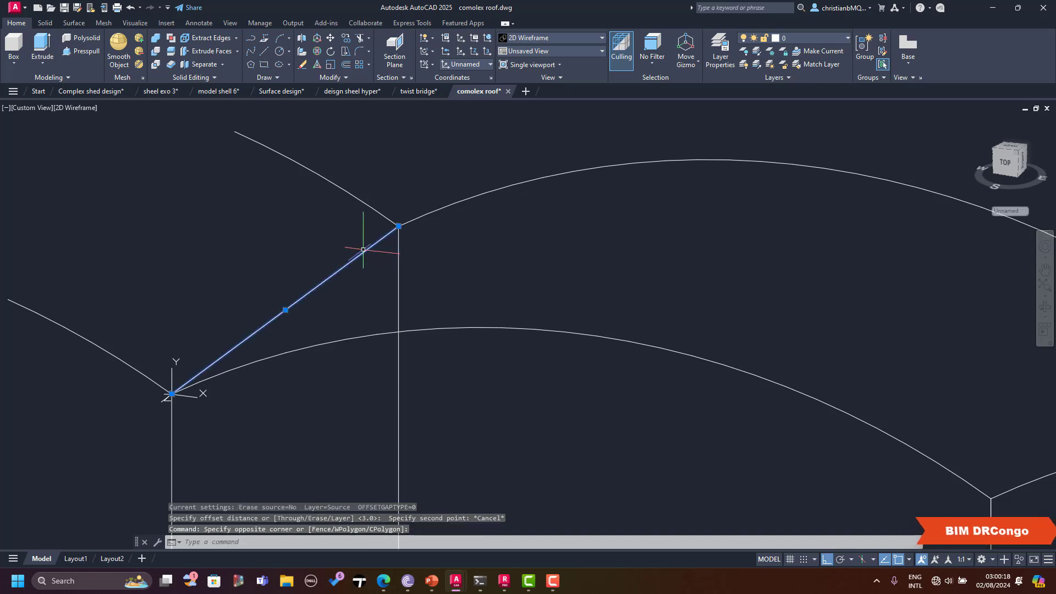
left_click(342, 51)
left_click(399, 226)
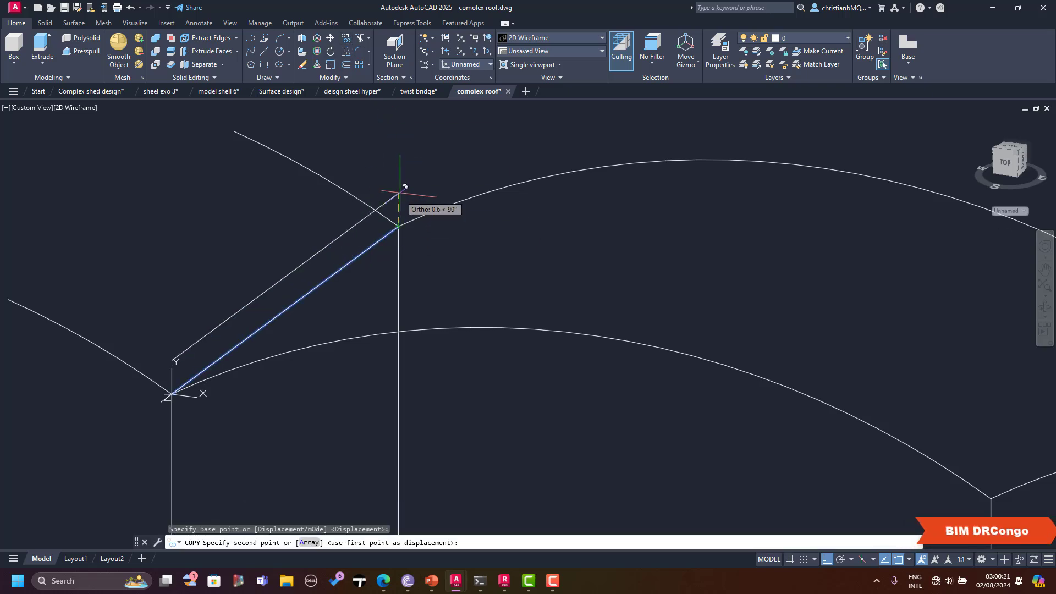
key("Return")
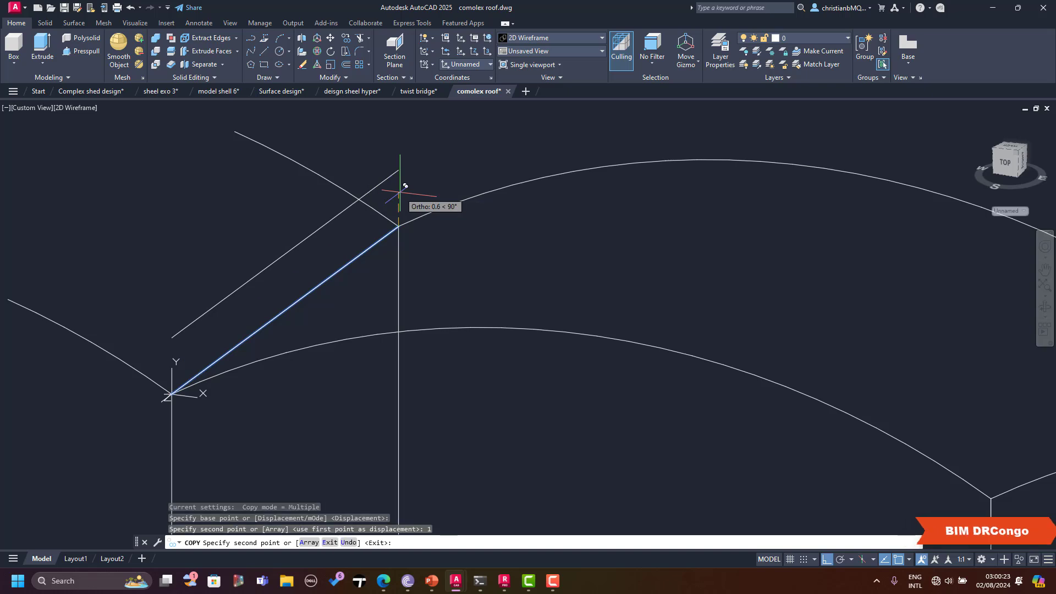
key("Escape")
scroll(330, 218, "down", 2)
scroll(293, 248, "up", 4)
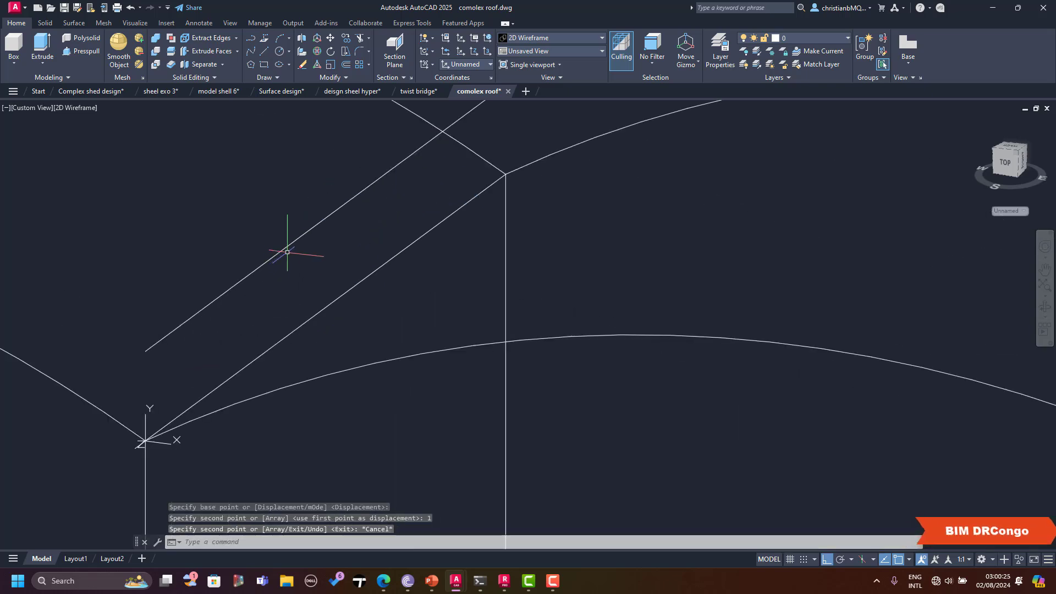
scroll(321, 236, "down", 2)
scroll(259, 267, "up", 2)
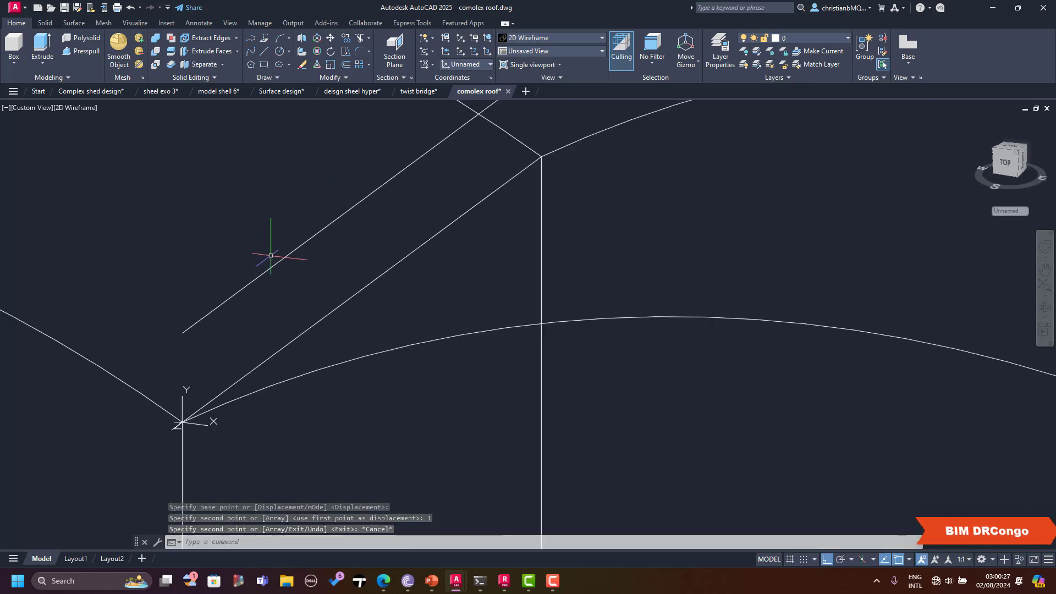
scroll(215, 351, "down", 2)
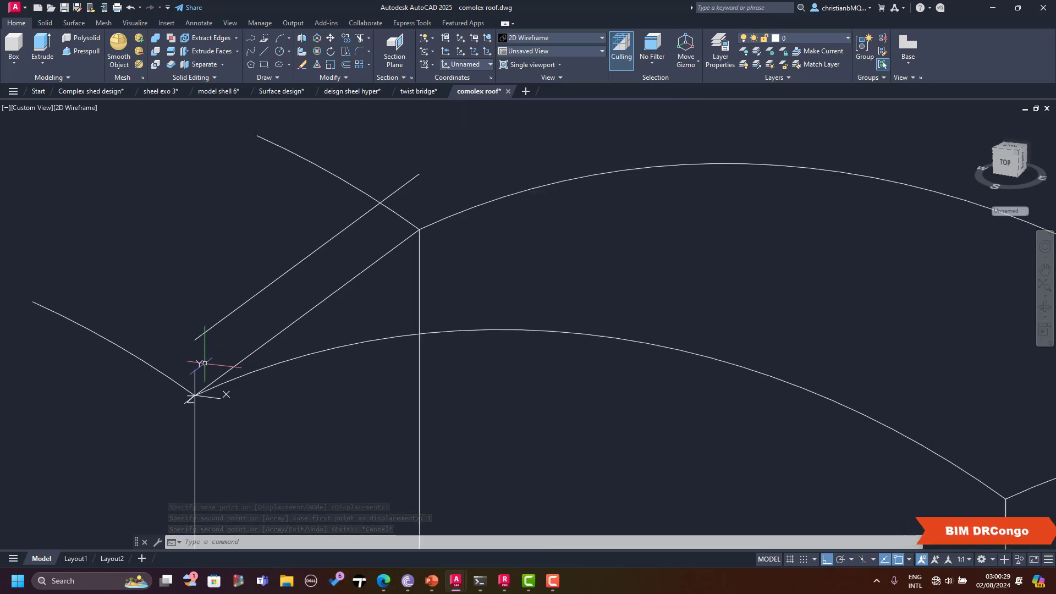
scroll(208, 334, "down", 4)
scroll(208, 334, "up", 4)
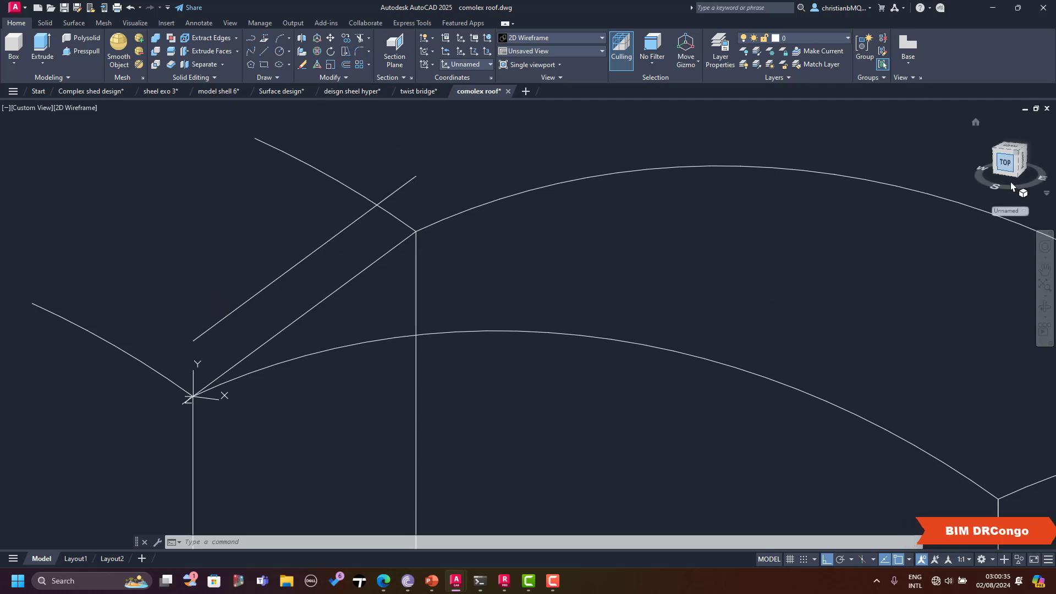
left_click(1007, 211)
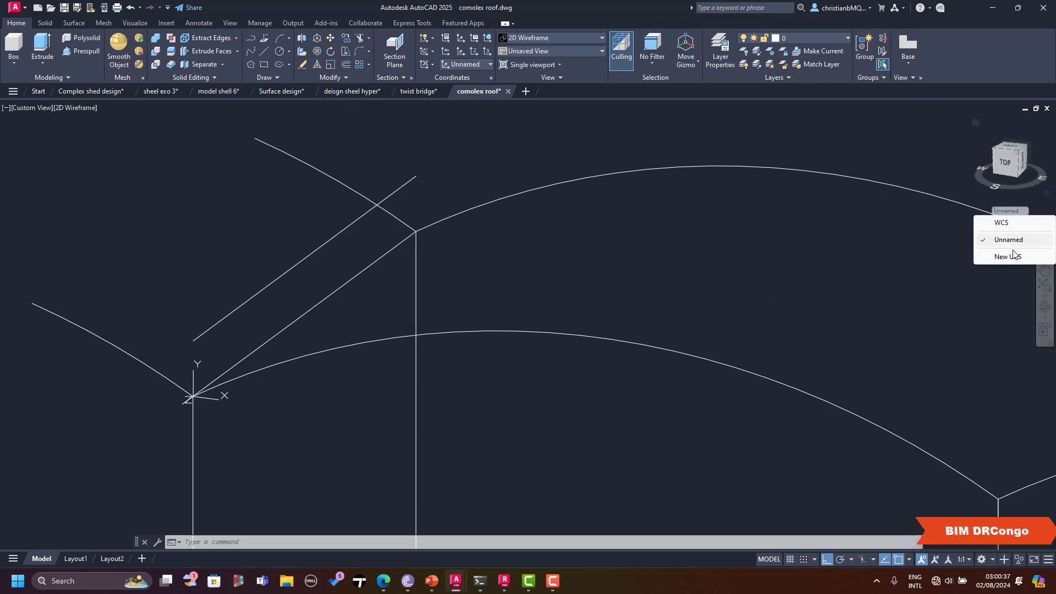
left_click(1014, 255)
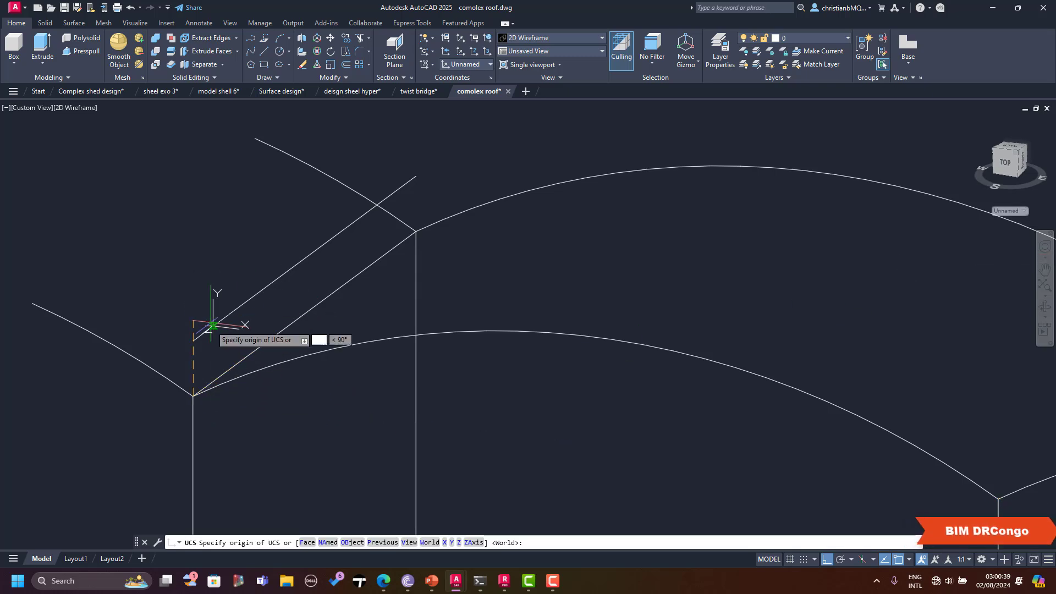
left_click(193, 395)
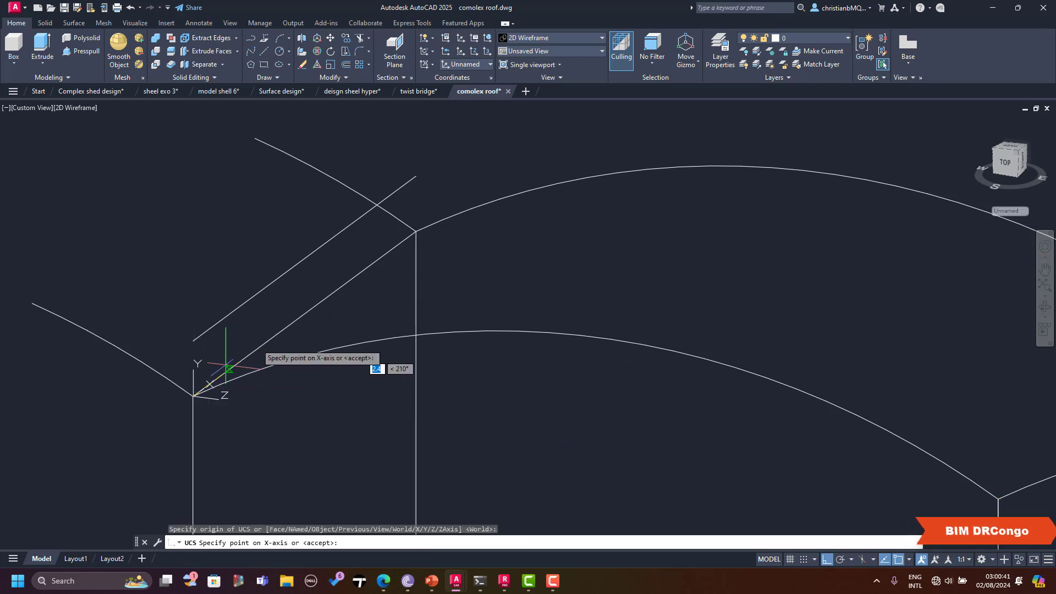
left_click(416, 231)
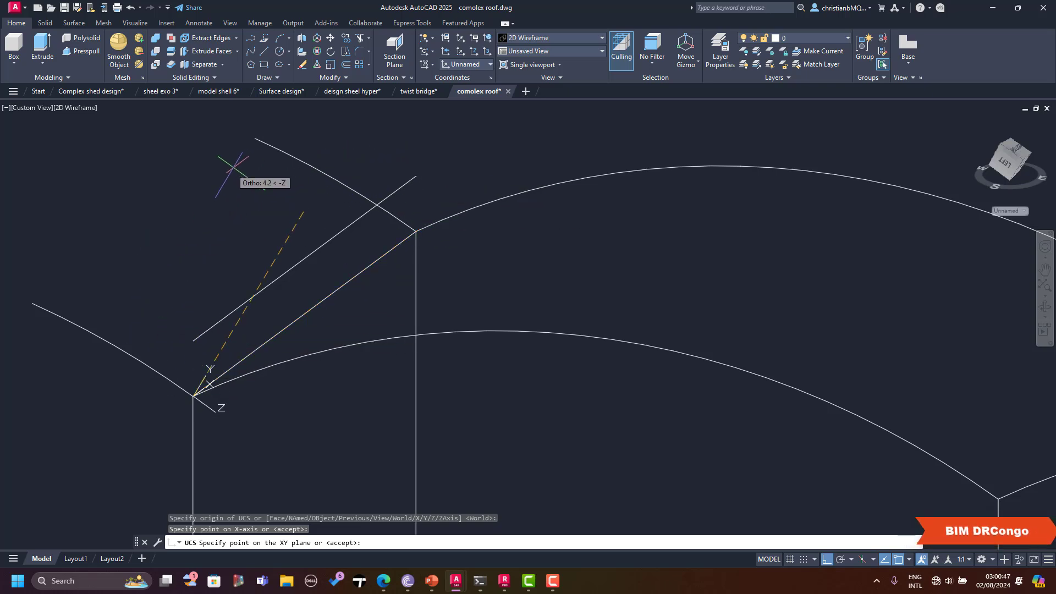
key("Escape")
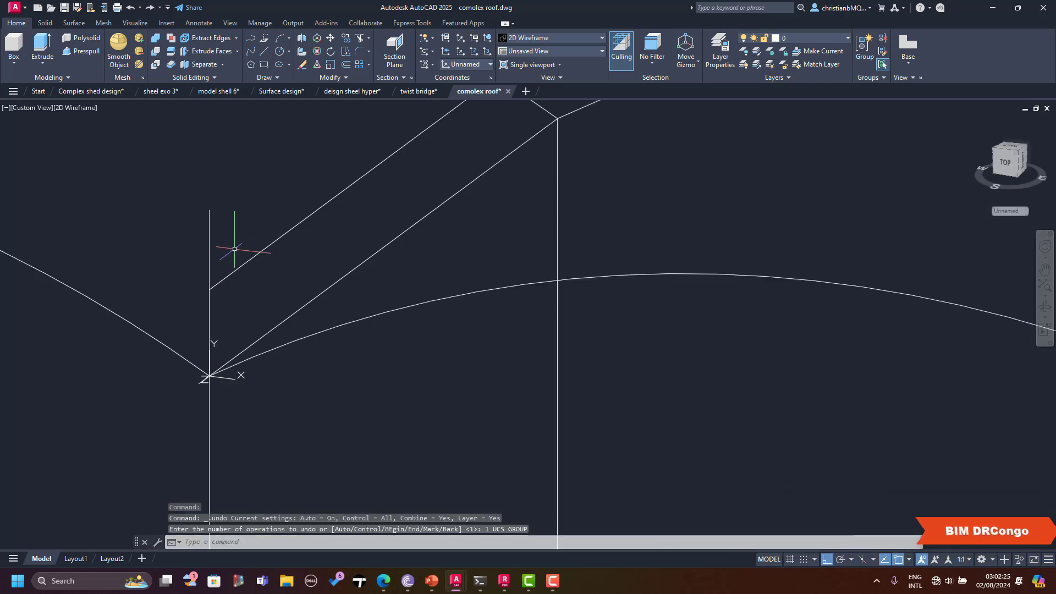
Define a new UCS at the first column's top, with X along the line to the parallel frame's first column and Y vertical.
left_click(1008, 211)
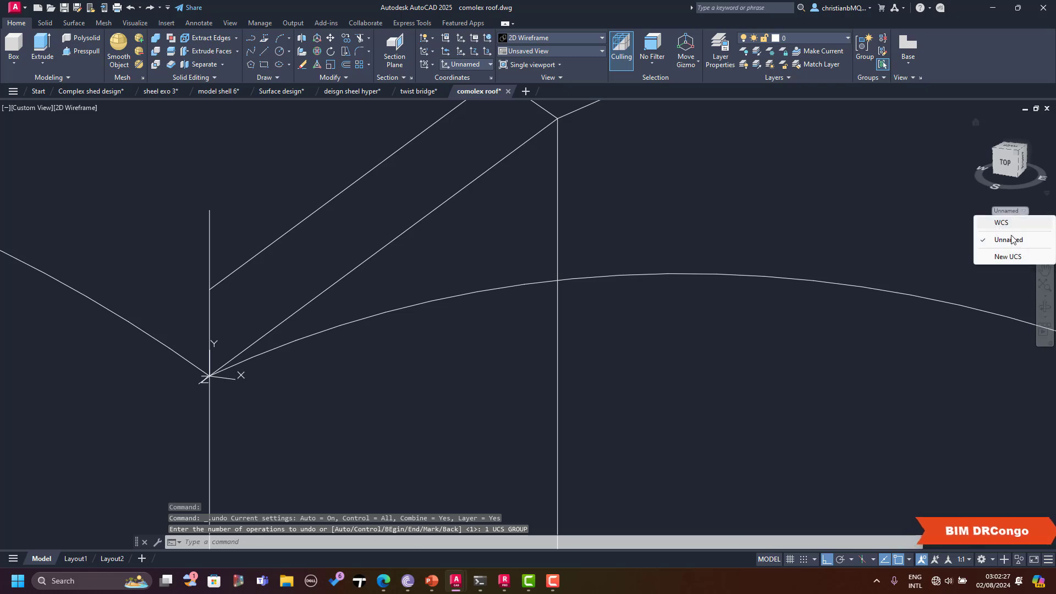
left_click(1006, 256)
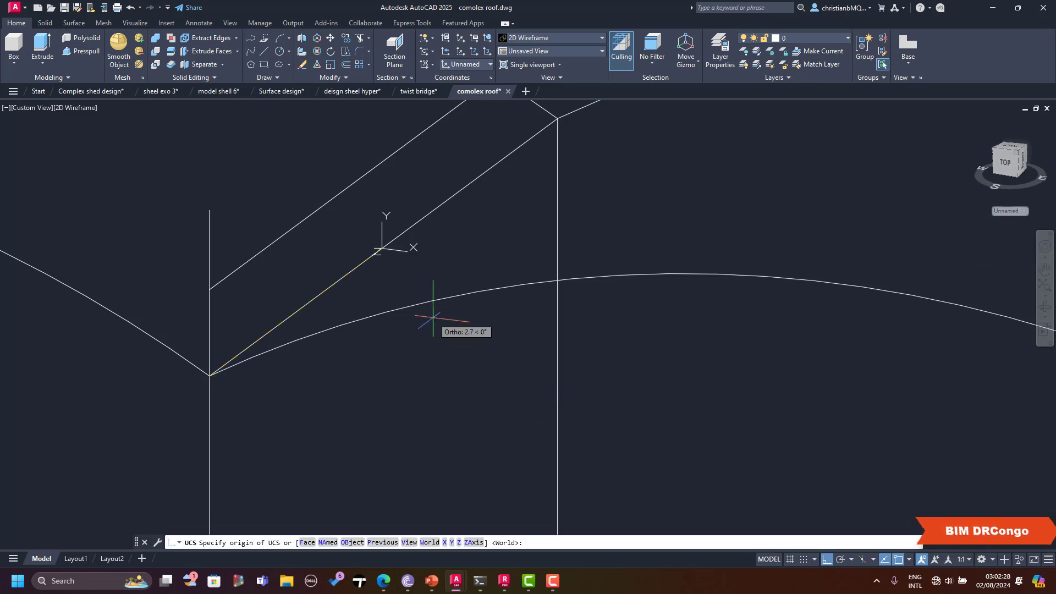
left_click(210, 376)
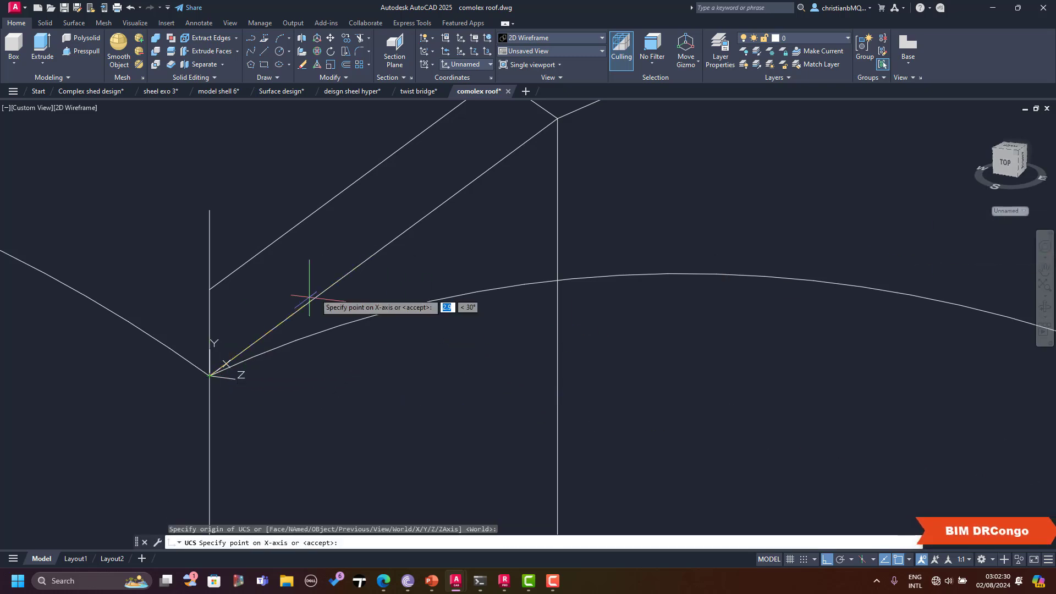
left_click(557, 118)
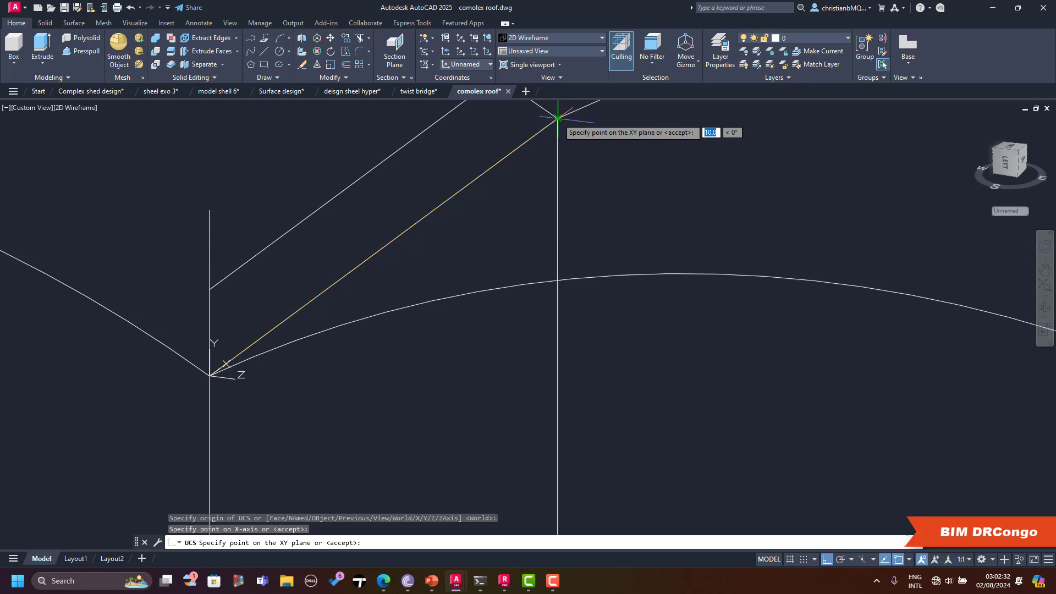
left_click(214, 208)
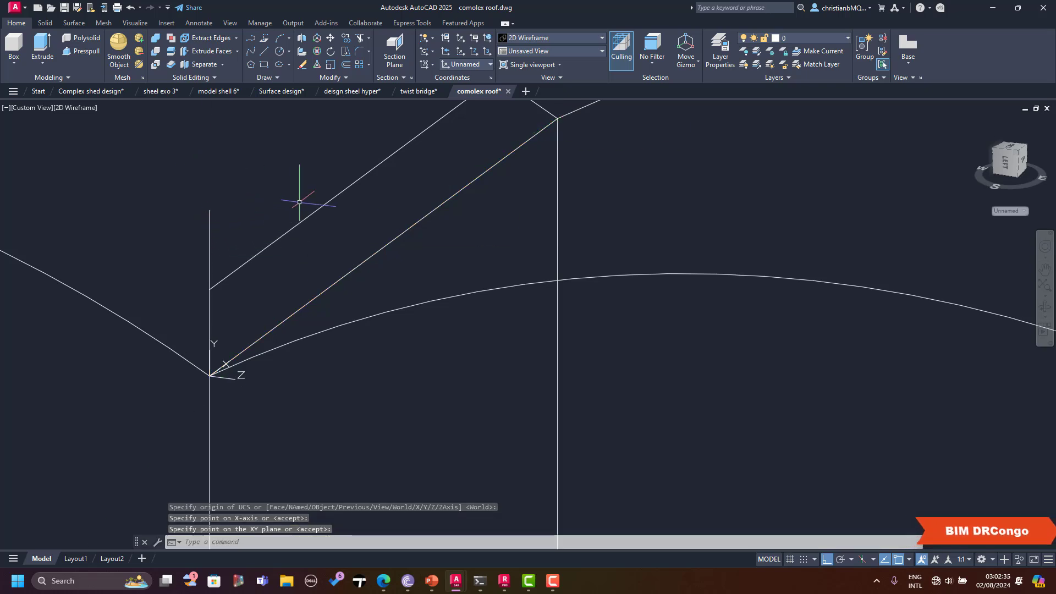
Draw a three-point arc between the two first column tops, passing through the midpoint of the raised line.
left_click(288, 36)
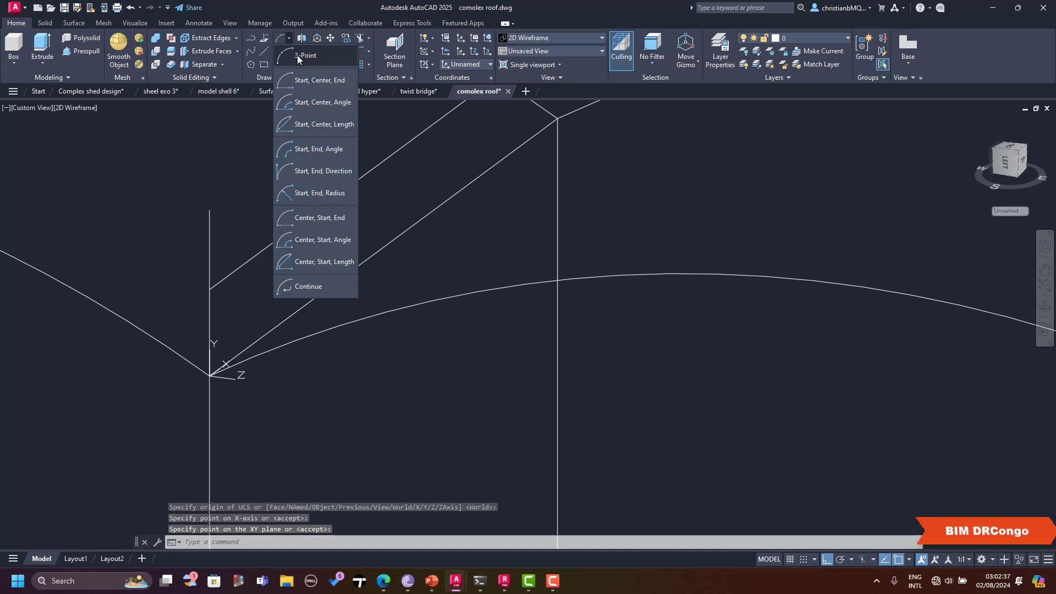
left_click(297, 55)
left_click(210, 376)
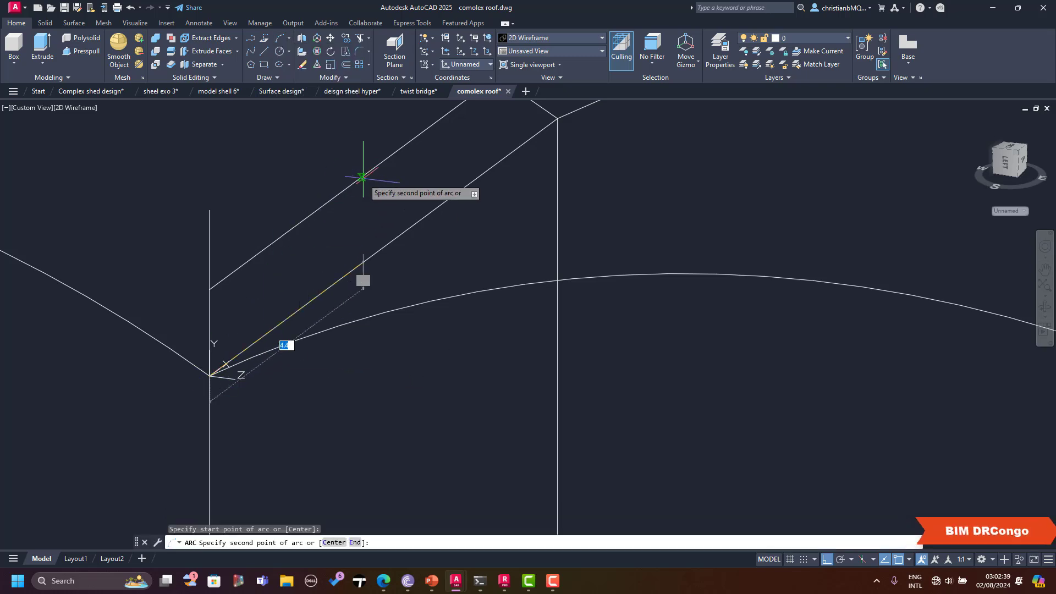
left_click(383, 160)
middle_click_drag(384, 160, 394, 130, "shift")
mouse_move(409, 223)
middle_mouse_down("shift")
mouse_move(485, 162)
mouse_move(421, 208)
middle_mouse_up("shift")
left_click(422, 208)
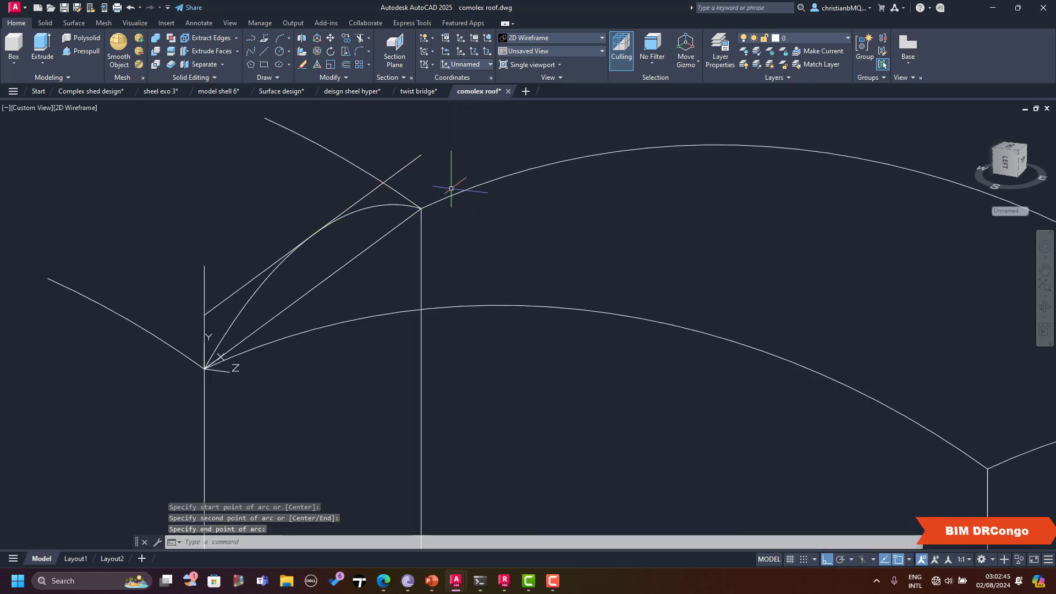
Erase the raised construction line above the two first column tops.
scroll(385, 198, "down", 1)
scroll(348, 223, "up", 3)
left_click(294, 272)
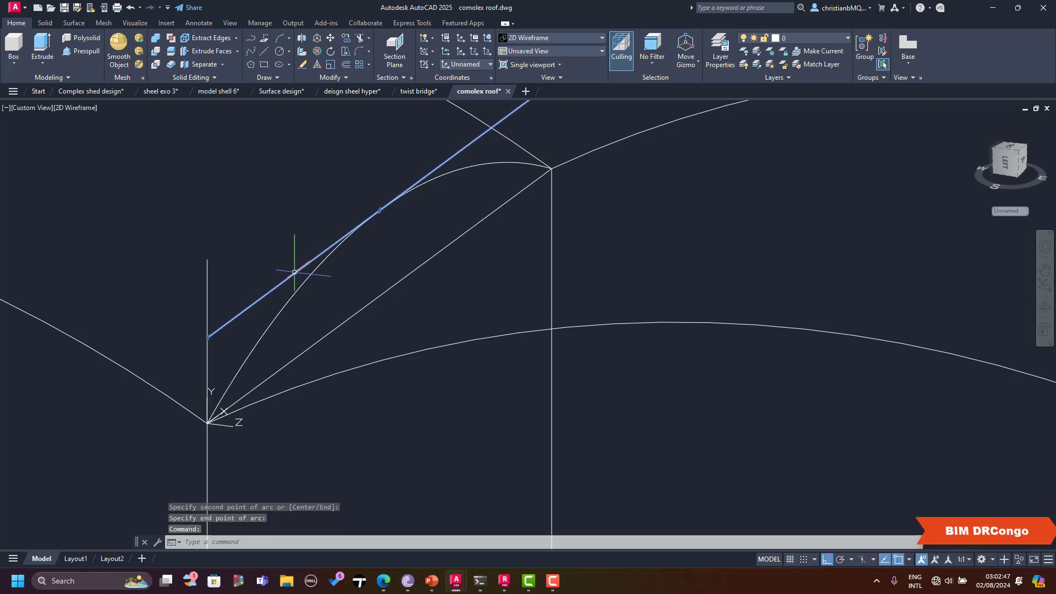
key("Delete")
scroll(473, 253, "down", 2)
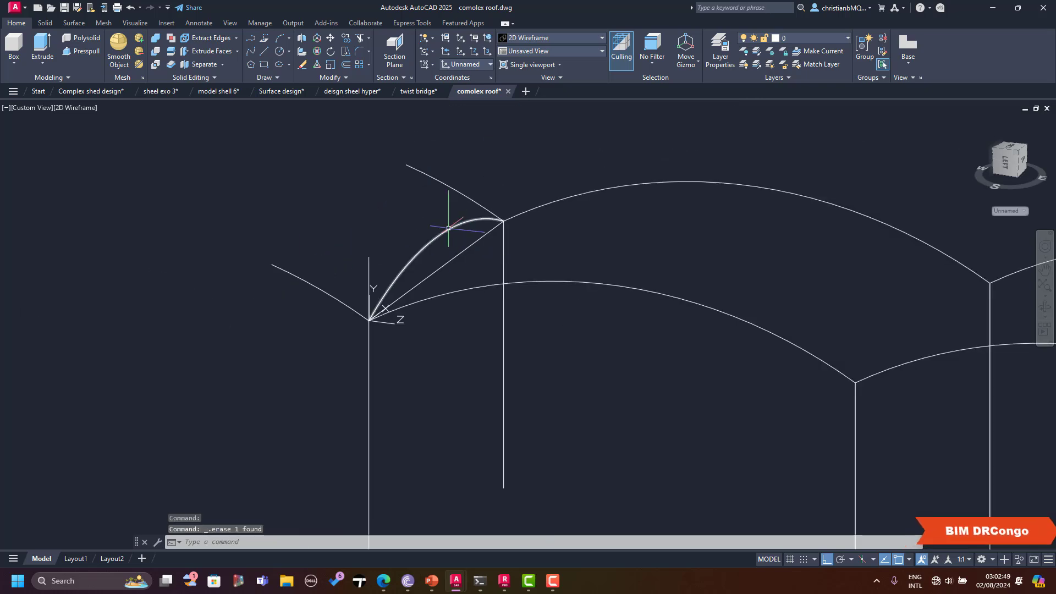
Copy the transverse arc from the first column's top to the adjacent overhang's end, the first arch's midpoint and the second column's top.
left_click(451, 230)
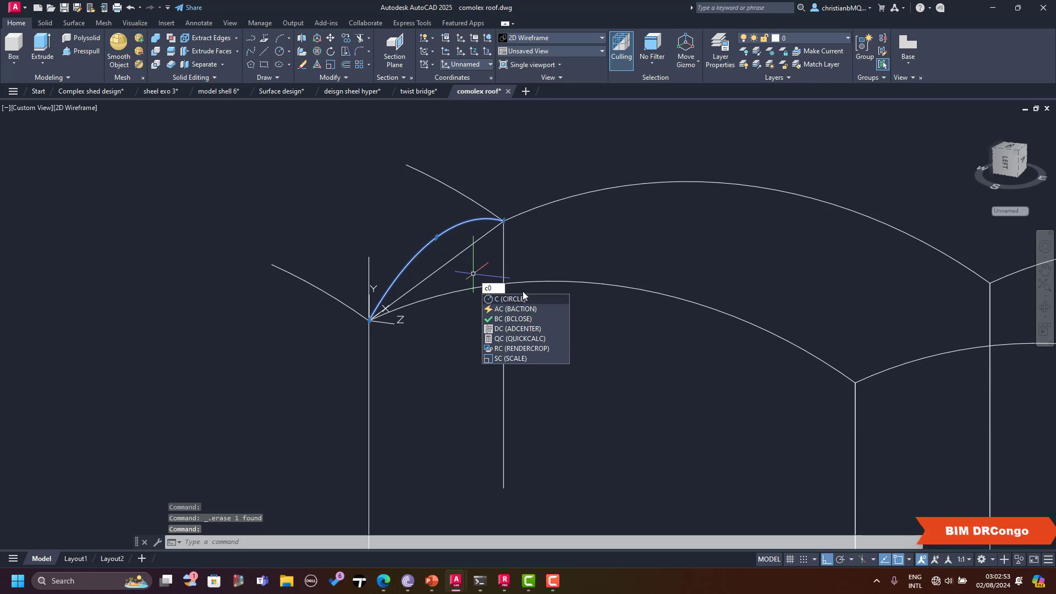
key("BackSpace")
type("opy")
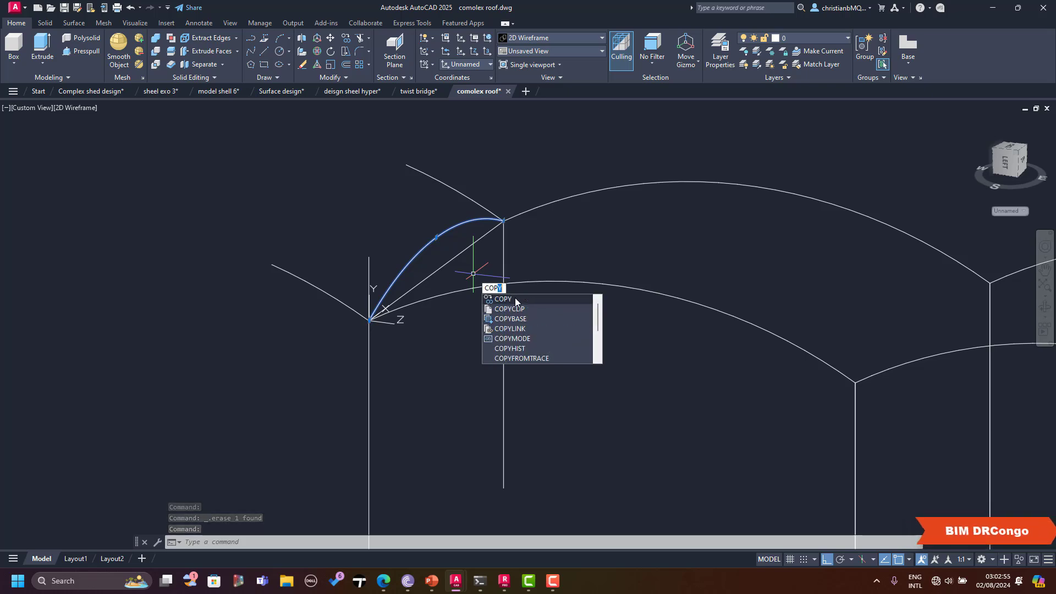
key("Return")
left_click(369, 319)
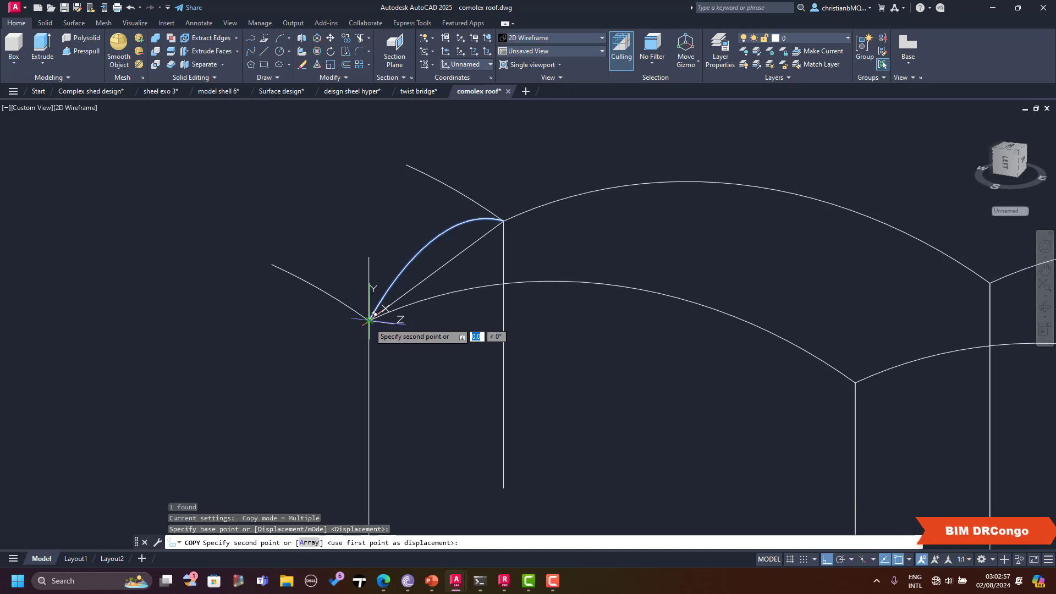
left_click(272, 263)
scroll(276, 257, "down", 2)
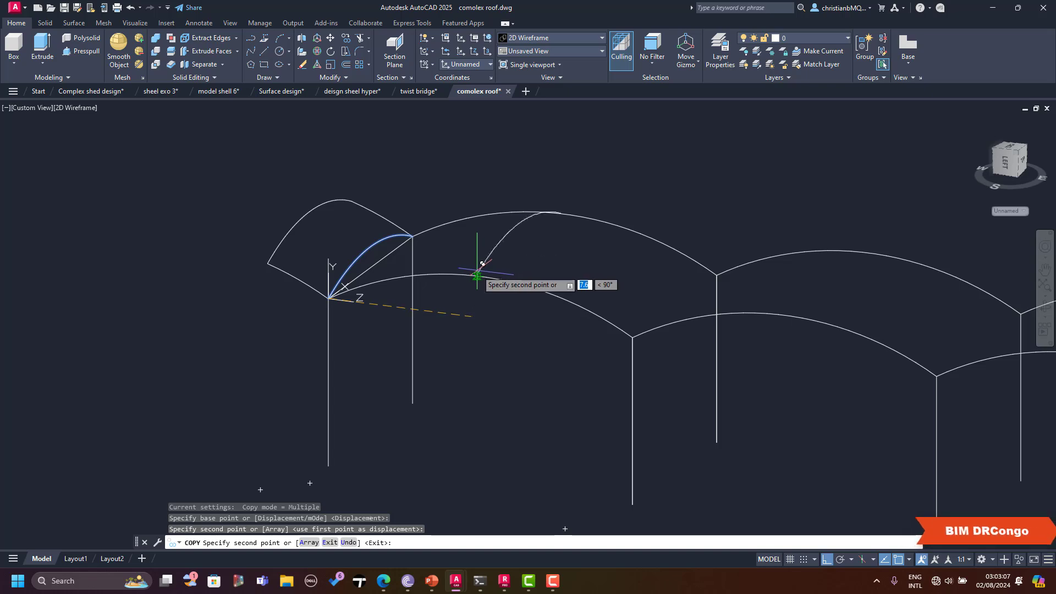
left_click(483, 265)
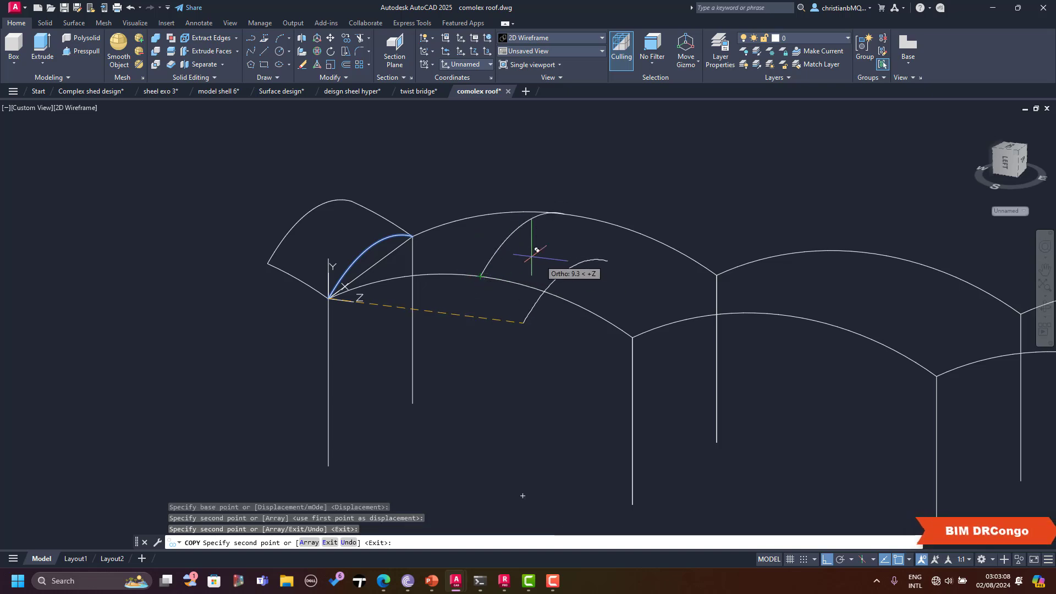
left_click(633, 336)
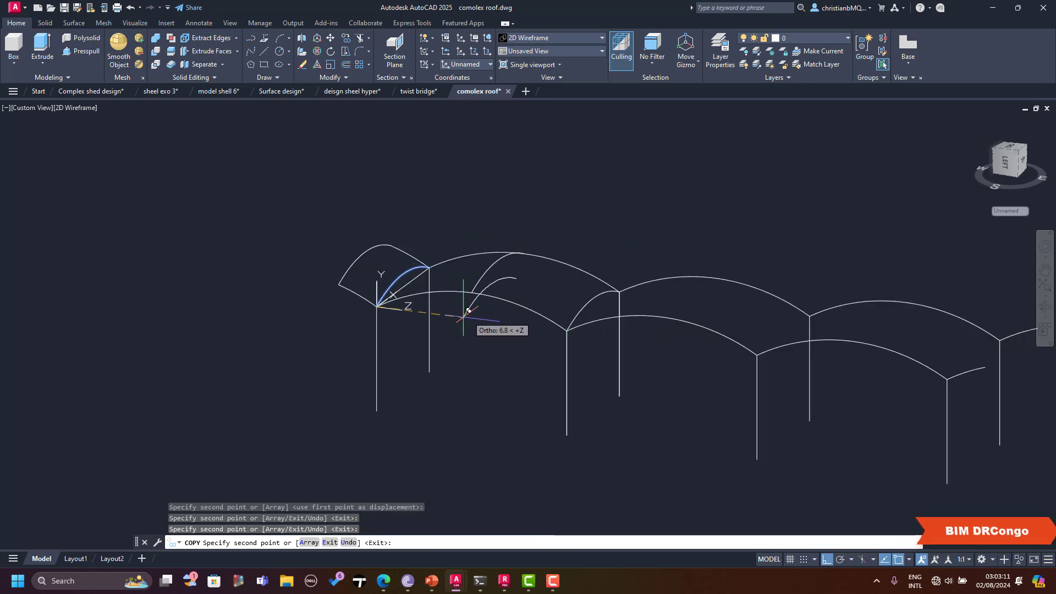
Place further copies of the transverse arc at the second and third arches' midpoints, the fourth column's top and the far overhang's end.
scroll(459, 319, "down", 2)
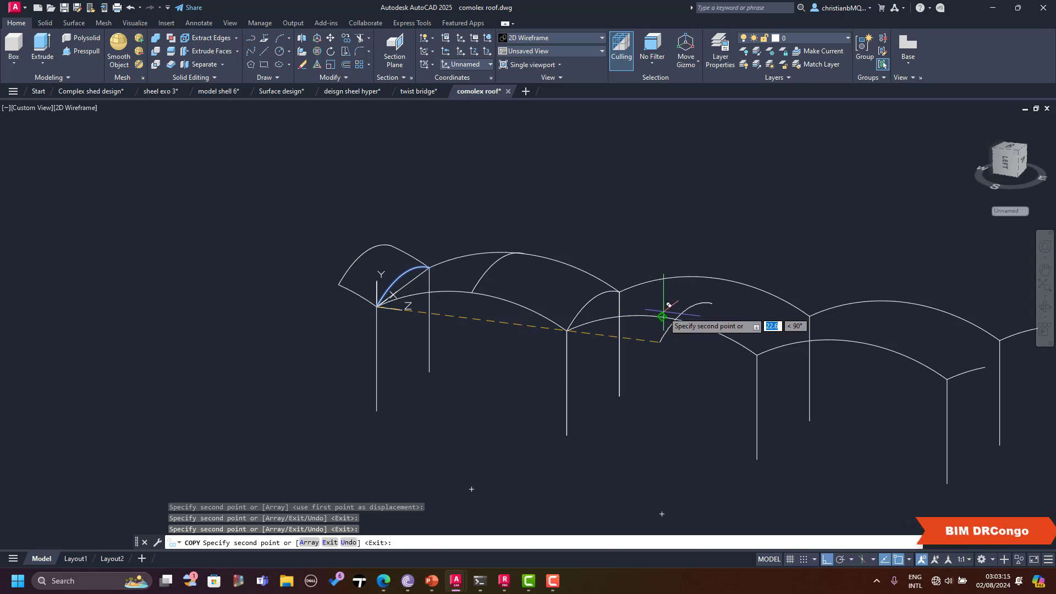
scroll(467, 294, "down", 3)
scroll(803, 313, "up", 5)
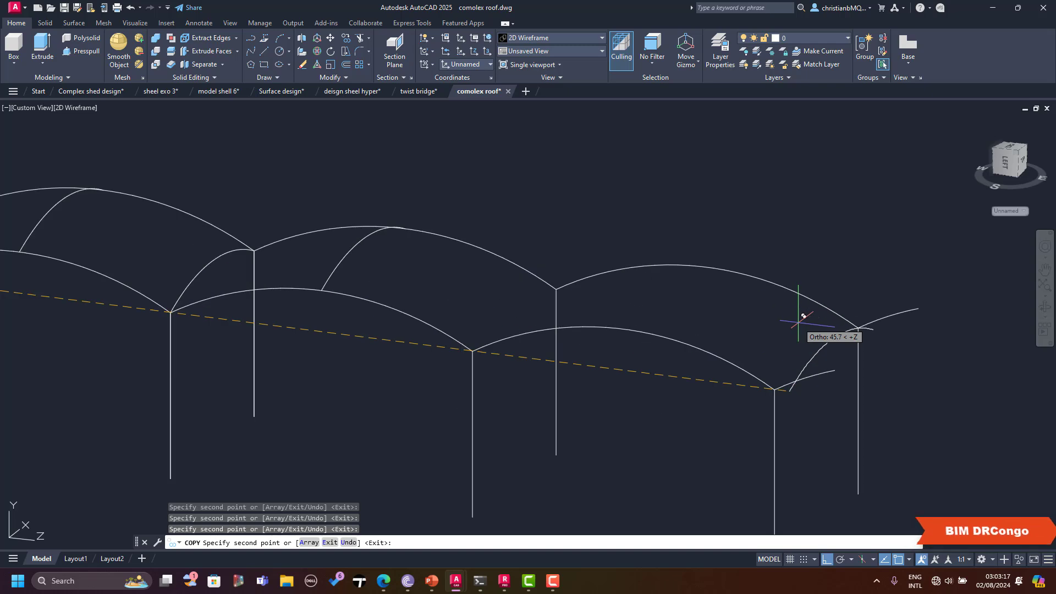
left_click(625, 327)
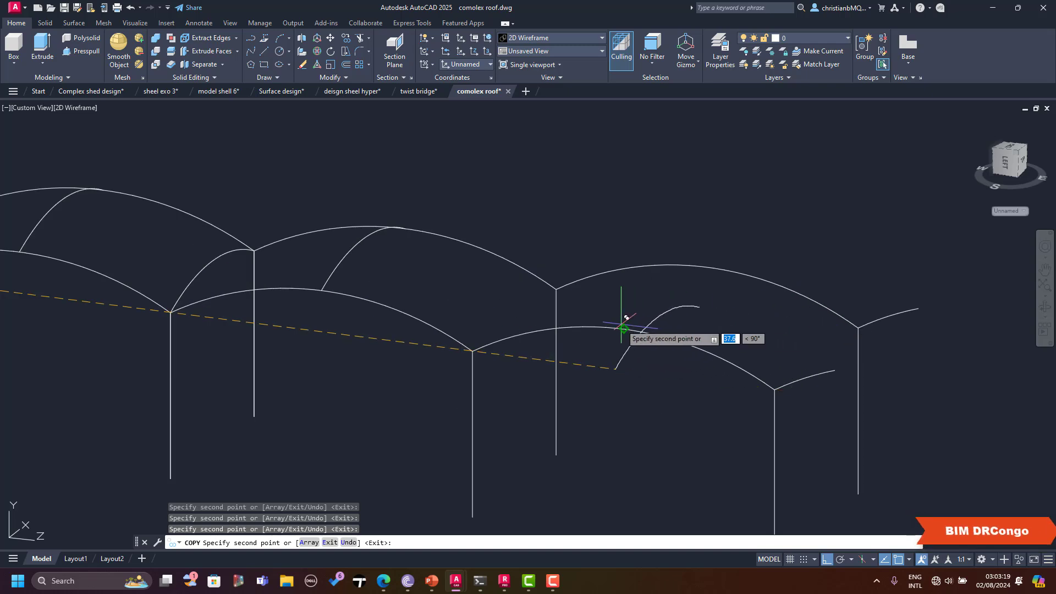
left_click(775, 389)
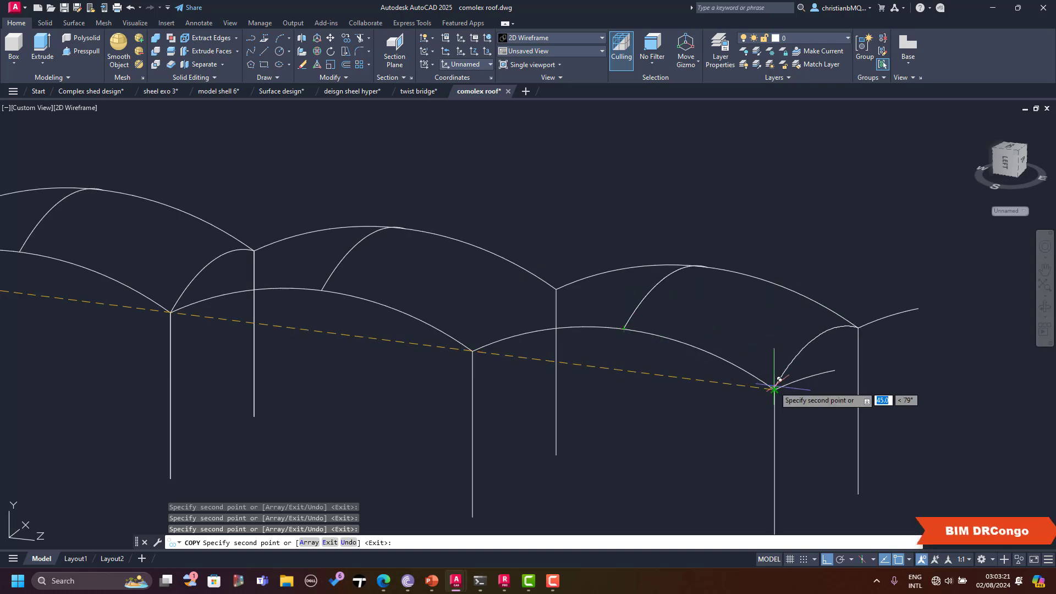
left_click(835, 371)
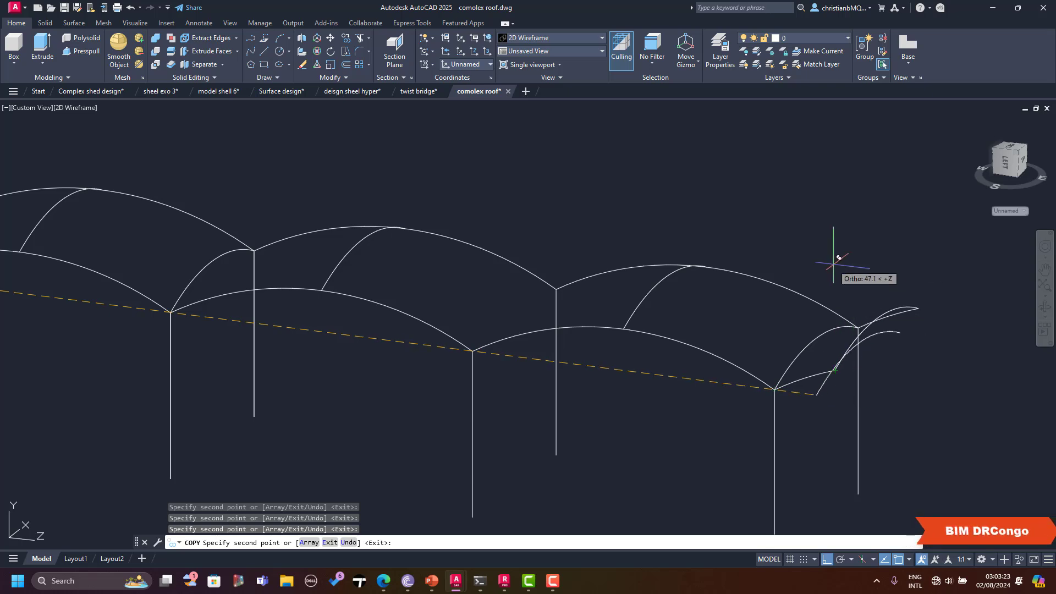
key("Escape")
scroll(701, 240, "down", 3)
middle_click_drag(704, 237, 750, 220, "shift")
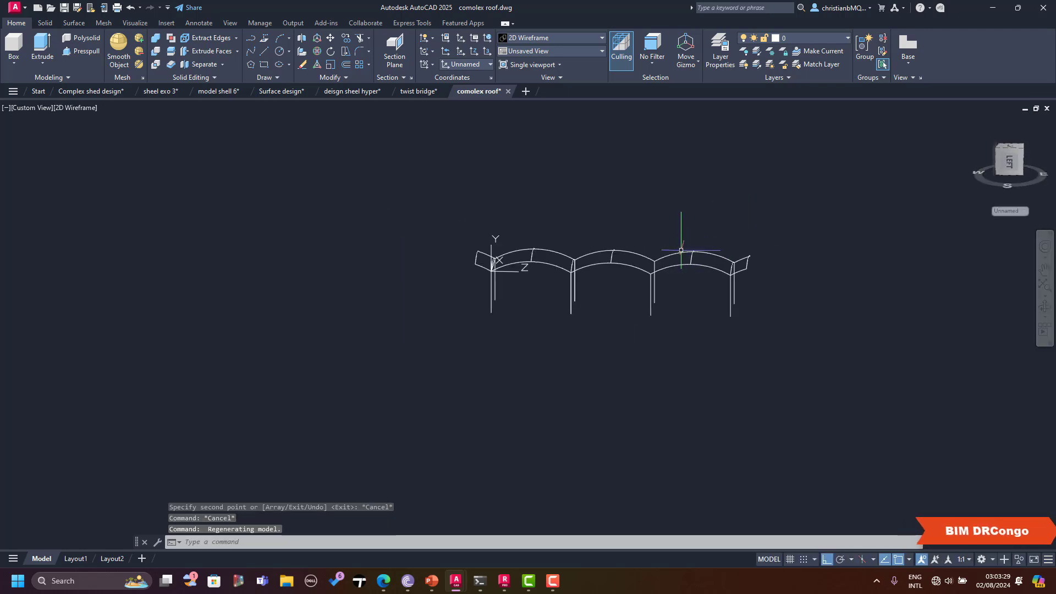
middle_click_drag(688, 271, 635, 239, "shift")
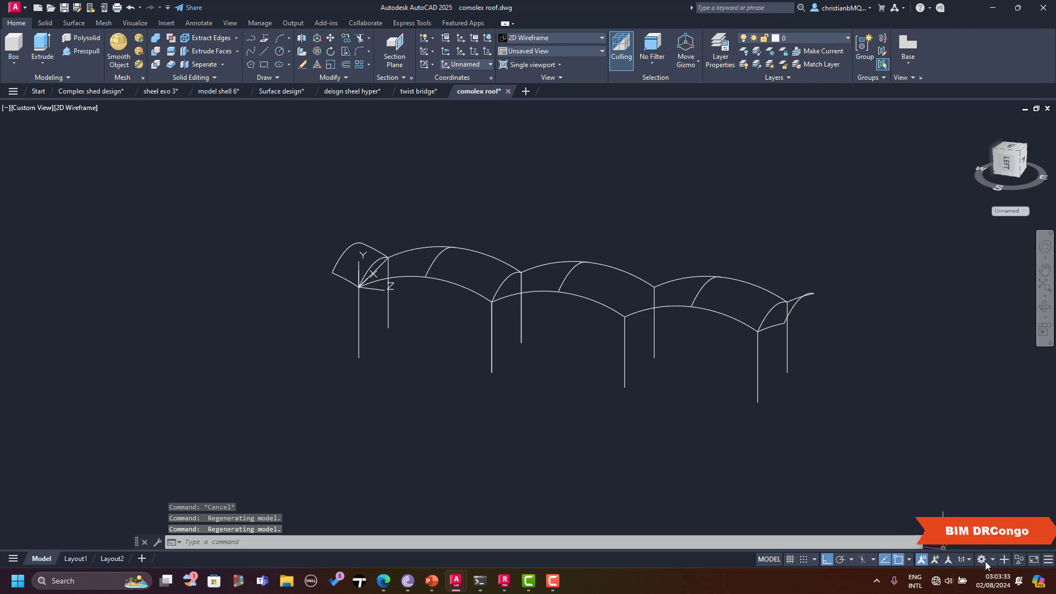
Switch the workspace to Drafting & Annotation and back to 3D Modeling.
left_click(992, 559)
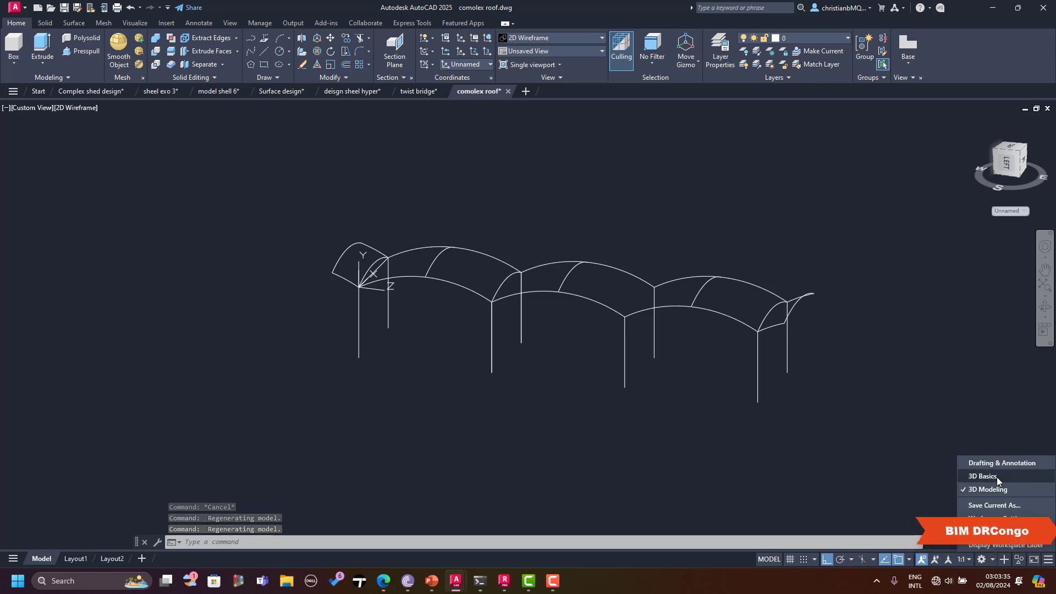
left_click(995, 463)
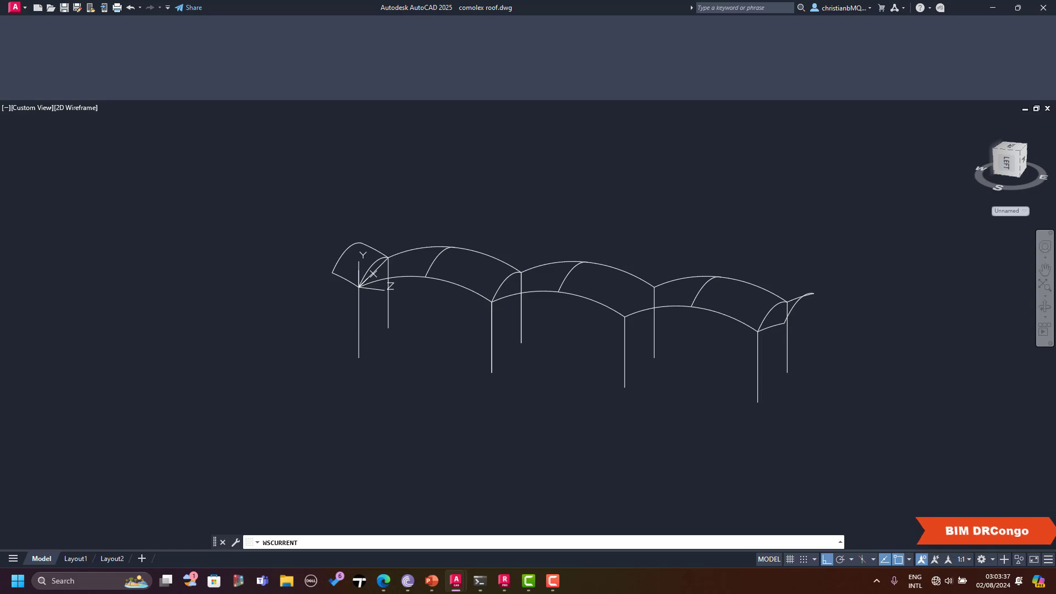
left_click(996, 560)
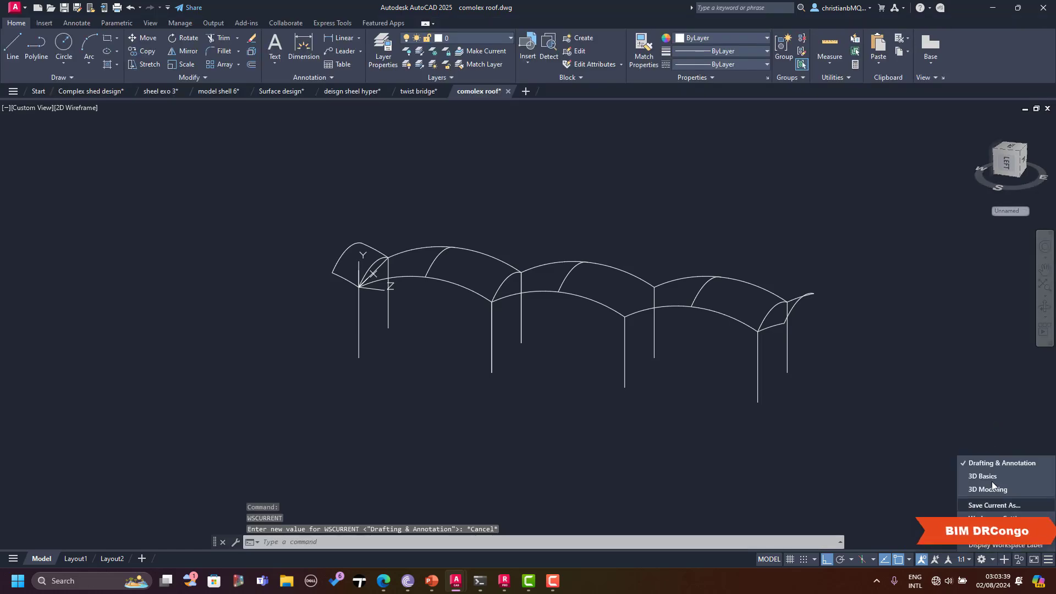
left_click(990, 488)
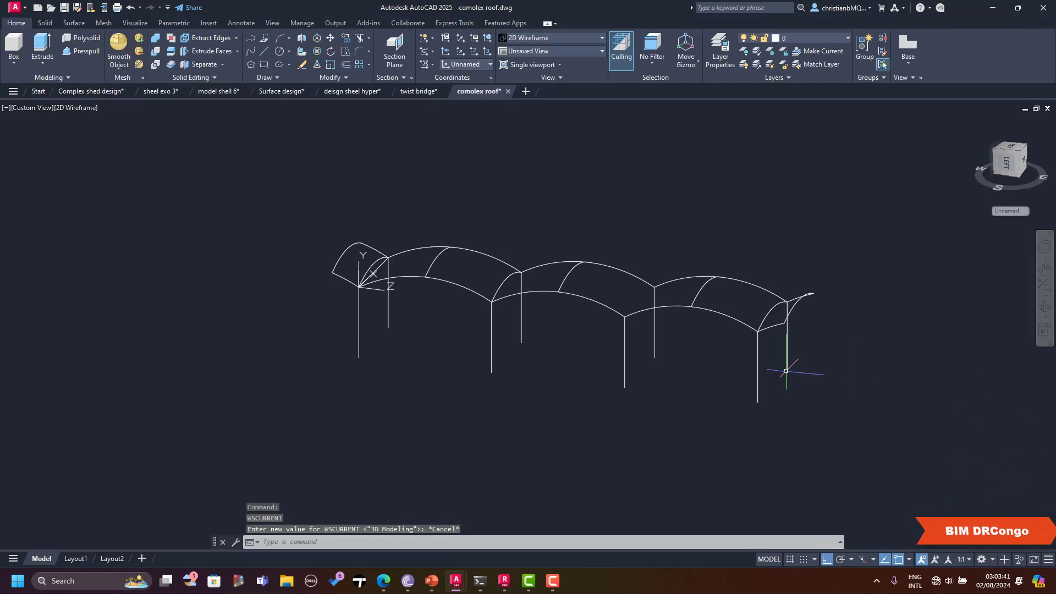
Erase the straight construction line joining the first two column tops beneath the transverse arc.
scroll(435, 243, "up", 2)
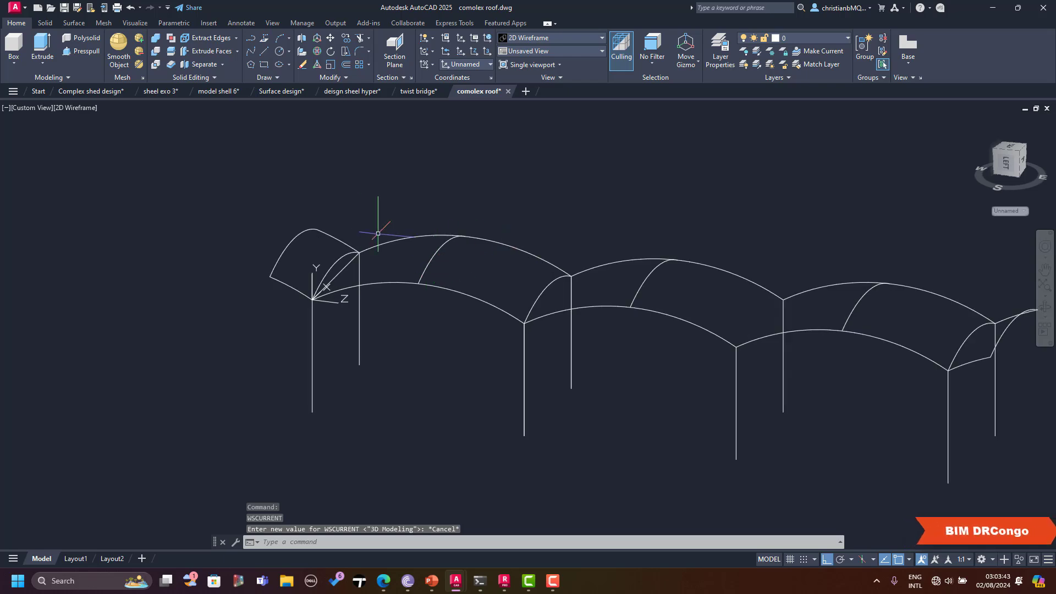
scroll(363, 228, "up", 2)
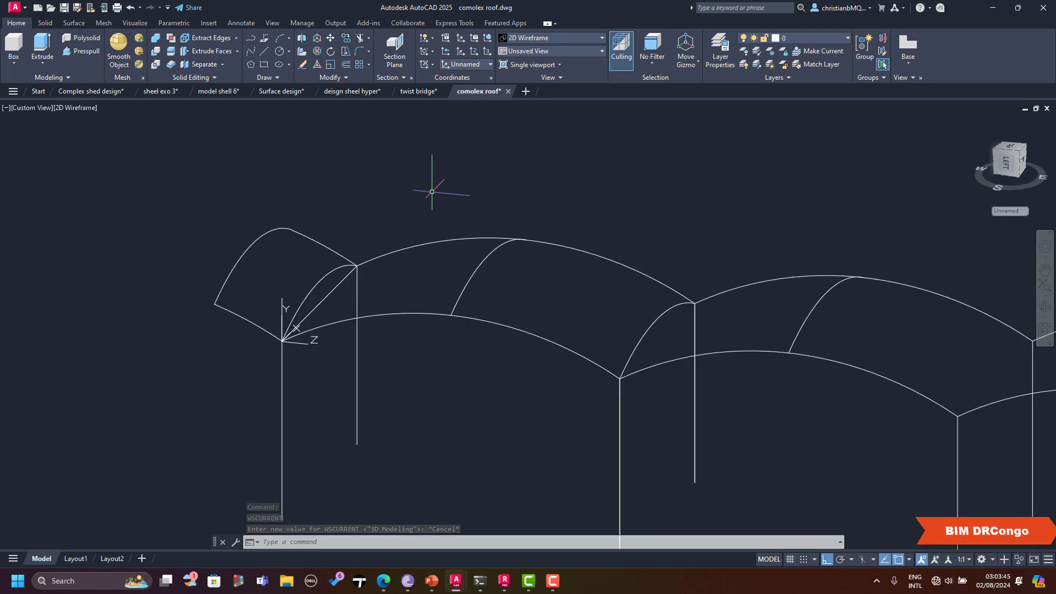
scroll(427, 181, "down", 4)
scroll(424, 177, "up", 3)
scroll(449, 194, "down", 1)
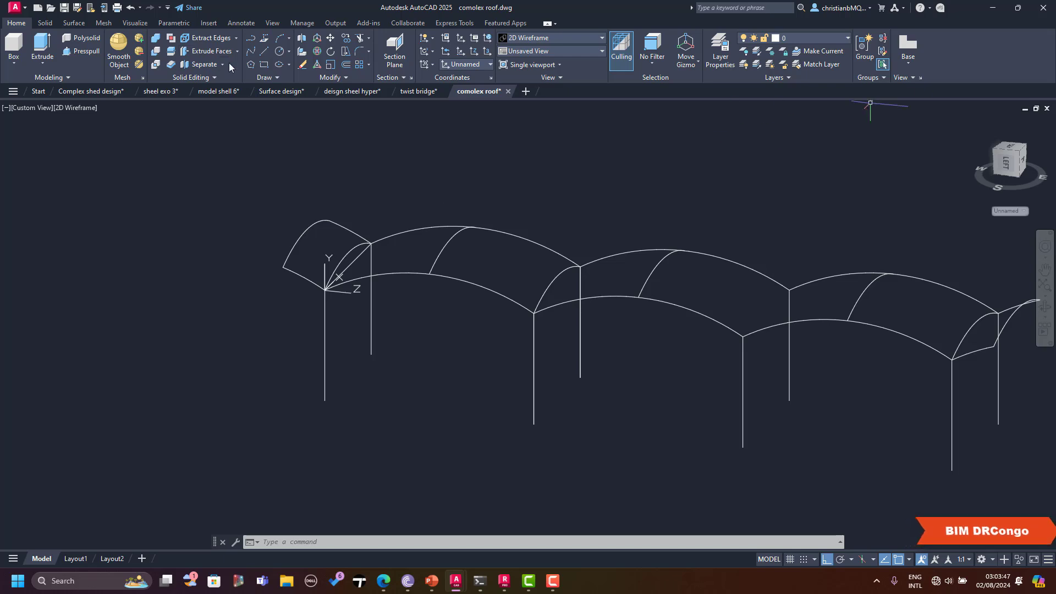
left_click(75, 24)
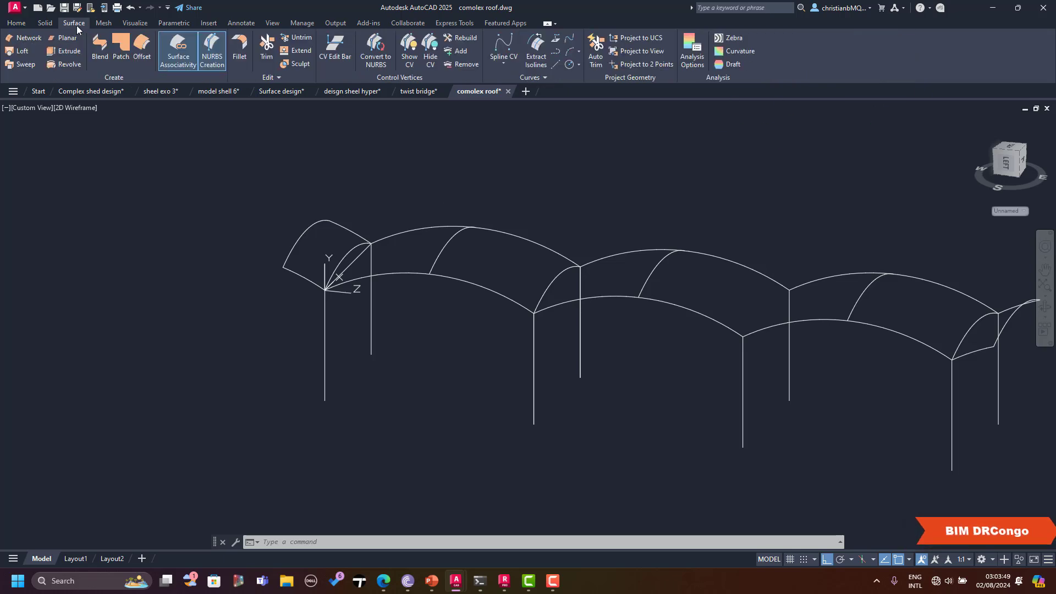
left_click(22, 52)
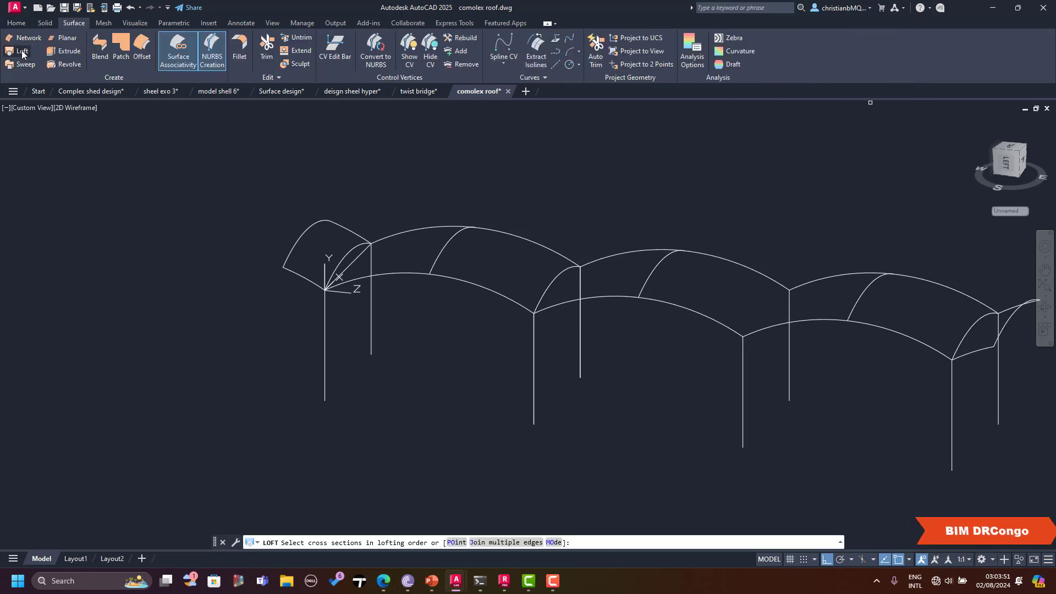
scroll(363, 248, "up", 2)
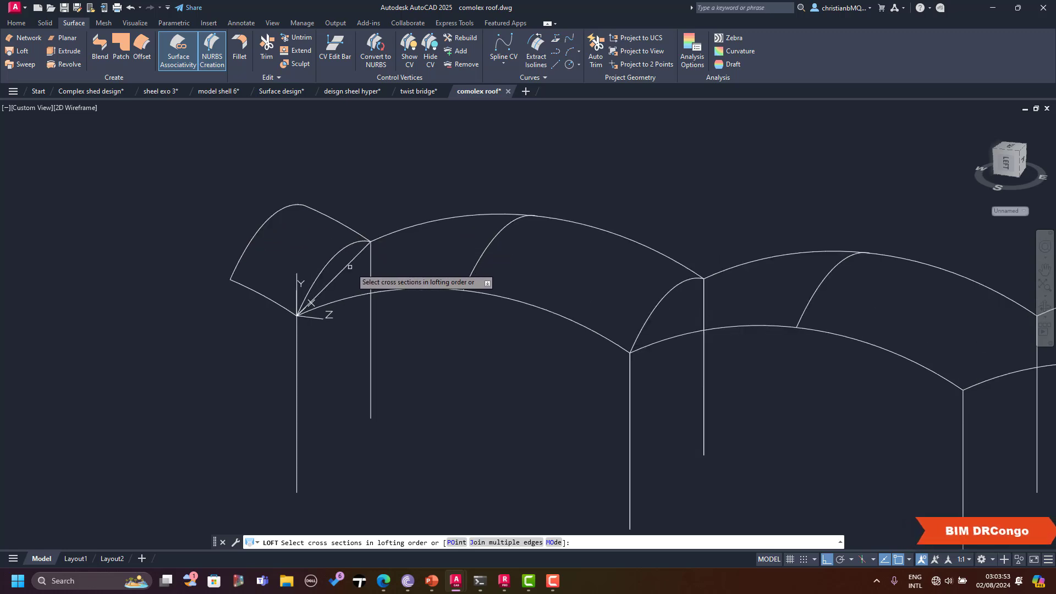
key("Escape")
left_click(352, 261)
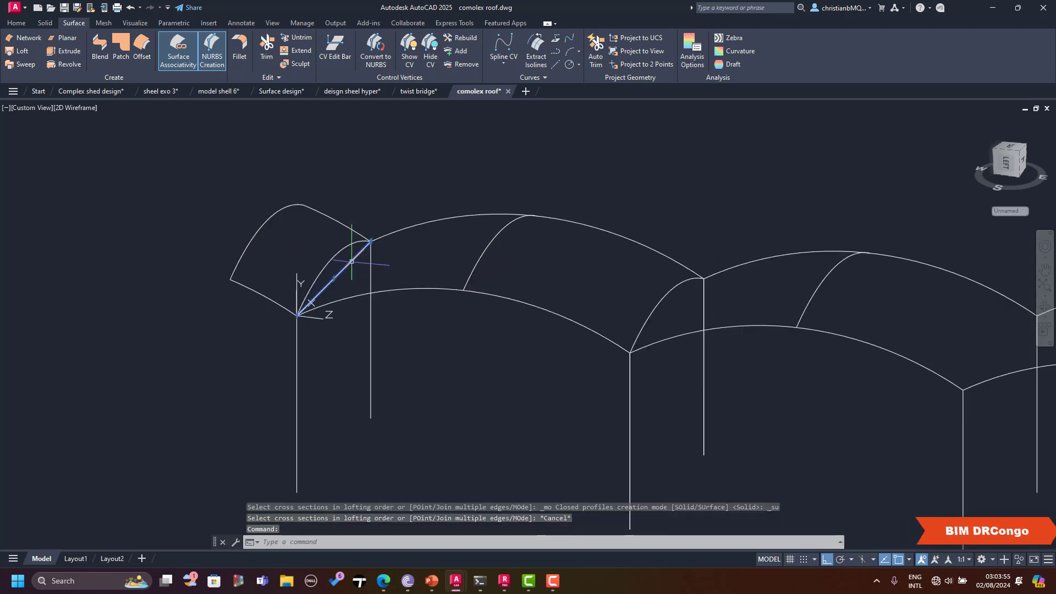
key("Delete")
left_click(21, 51)
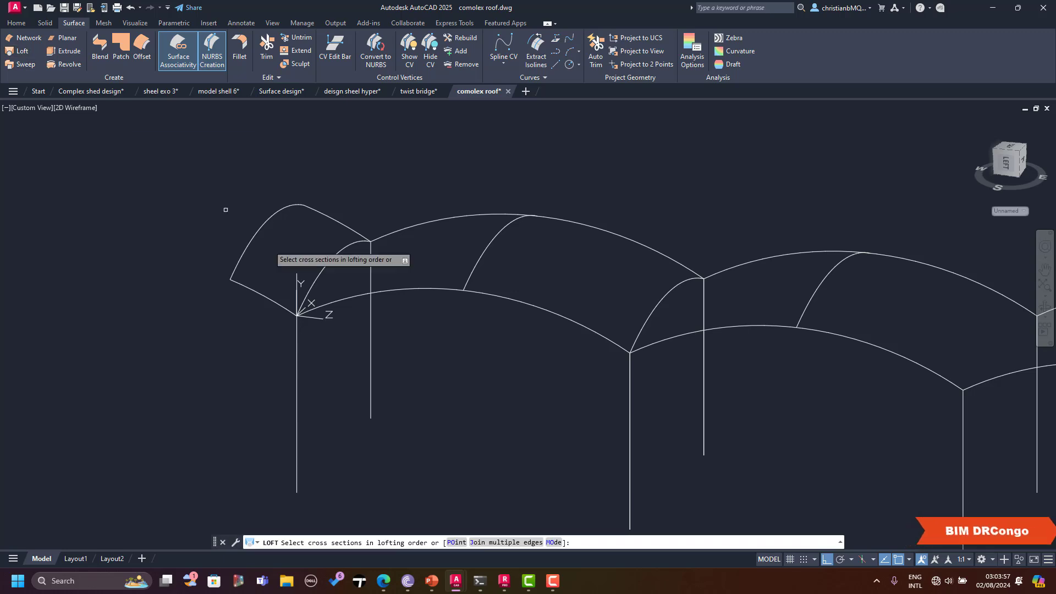
left_click(327, 264)
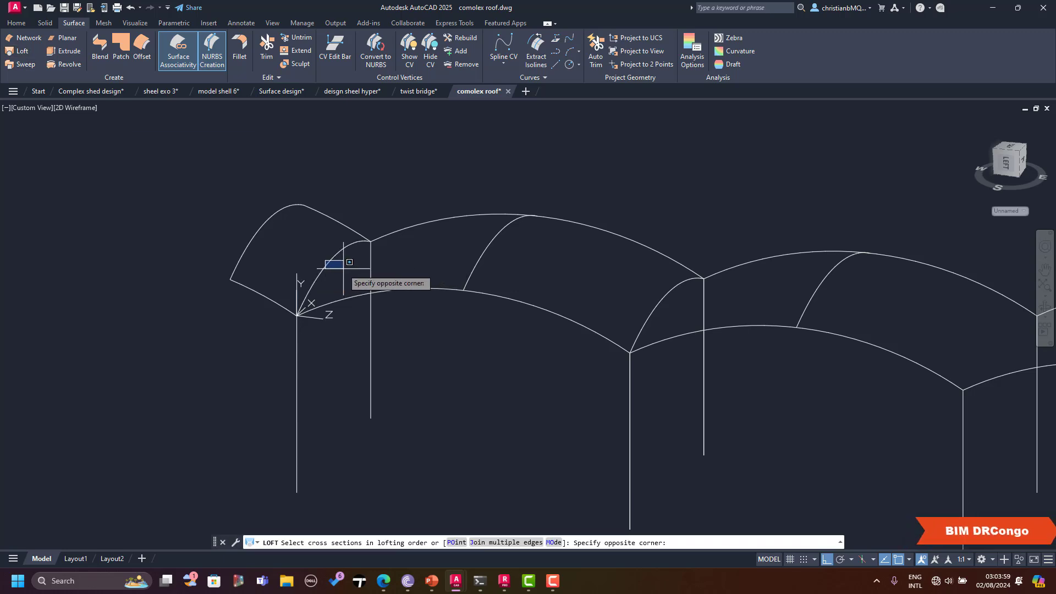
left_click(330, 266)
left_click(330, 261)
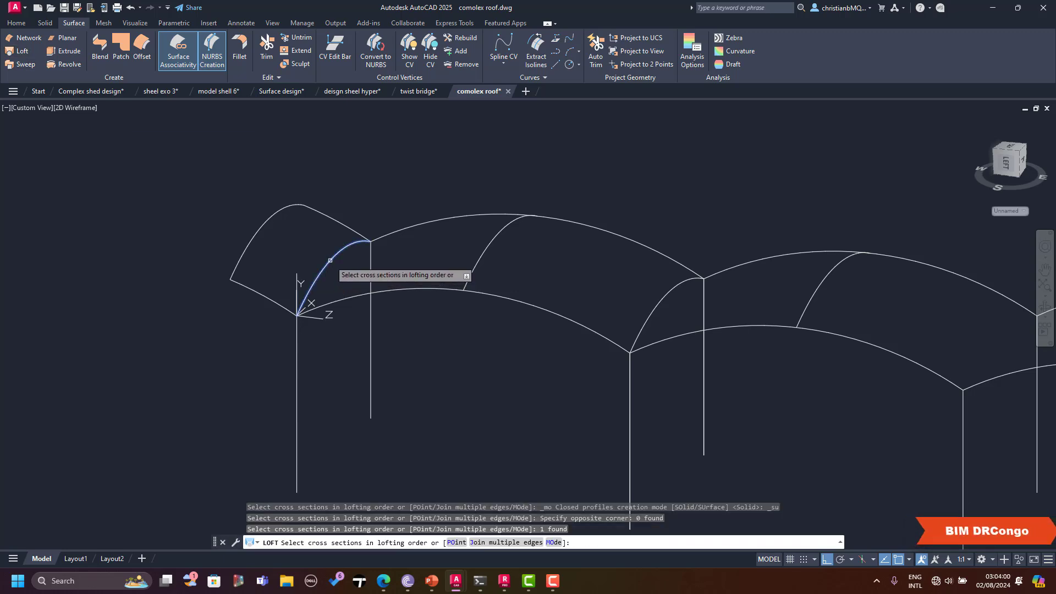
left_click(661, 299)
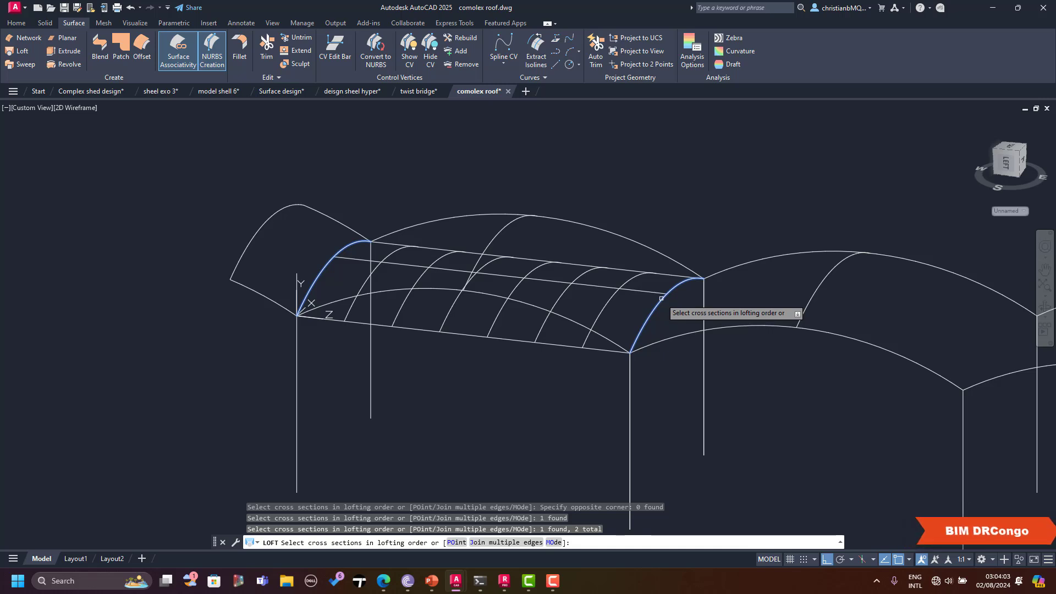
key("Escape")
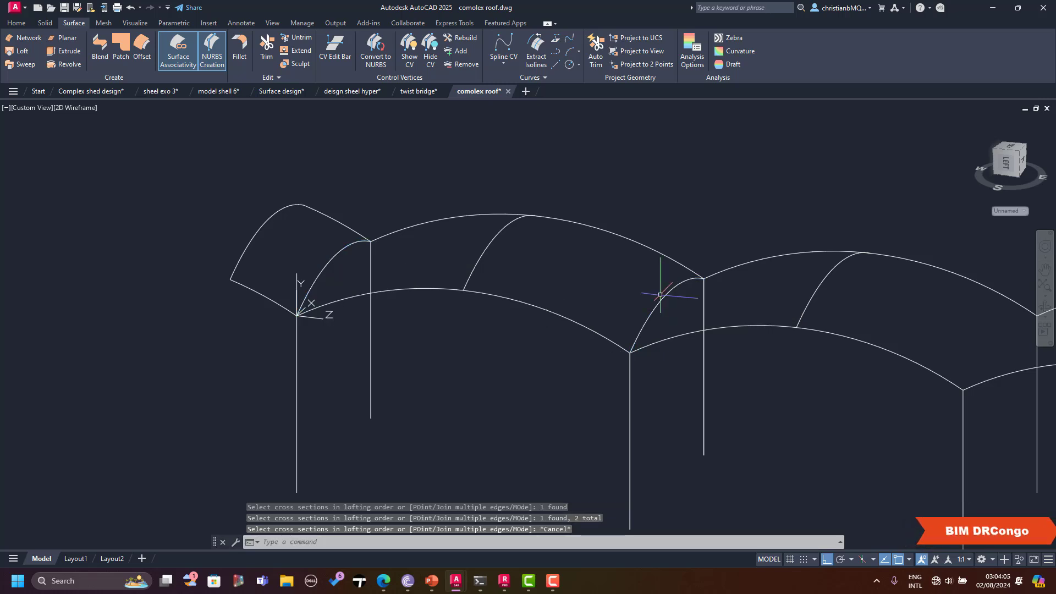
Loft a surface between the first bay's two parallel arches, using the transverse arc at their midpoints as the guide.
left_click(22, 53)
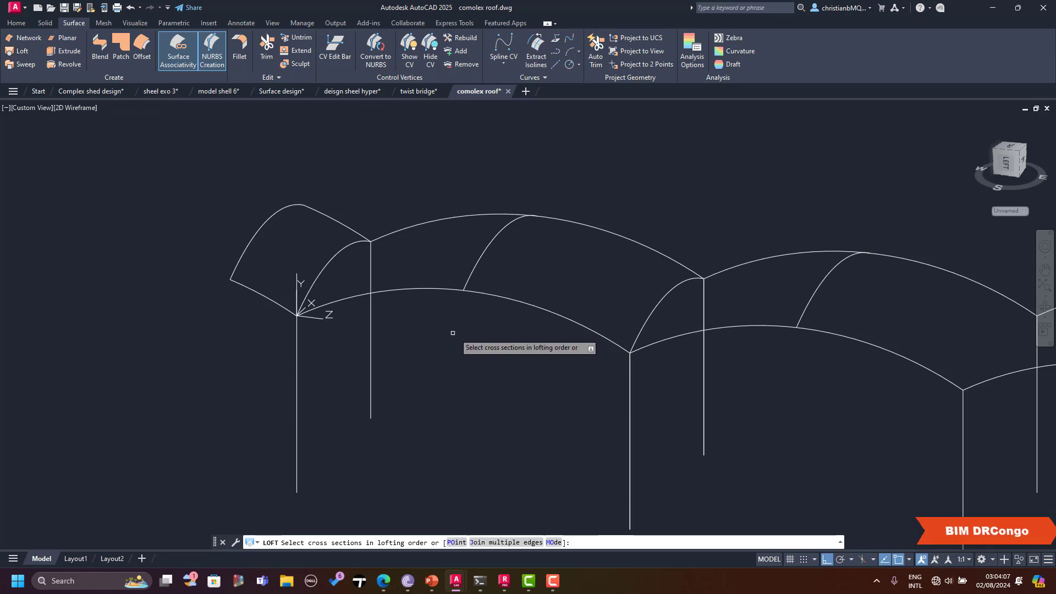
left_click(509, 298)
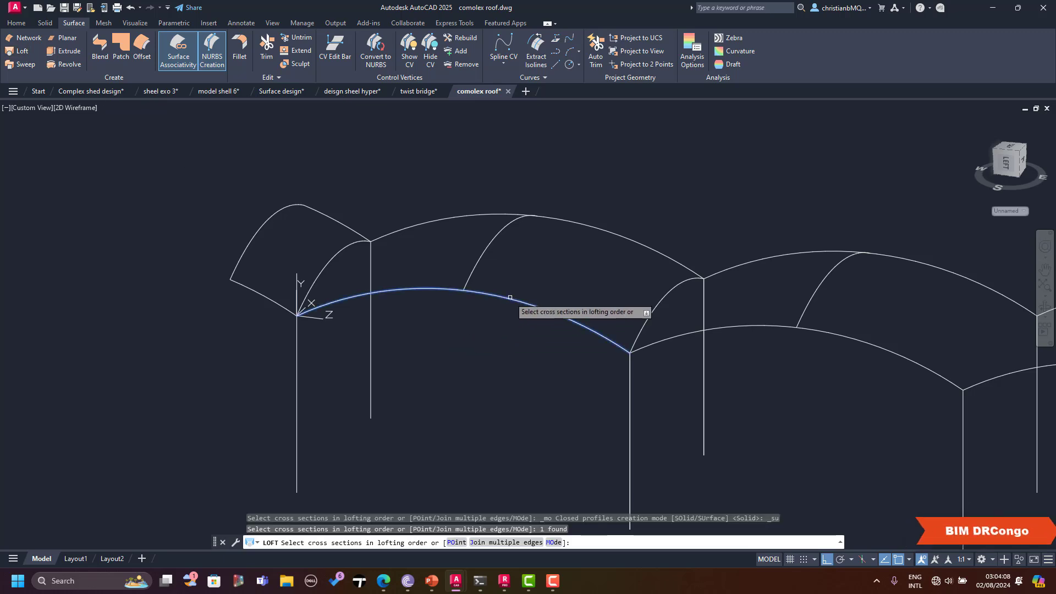
left_click(597, 227)
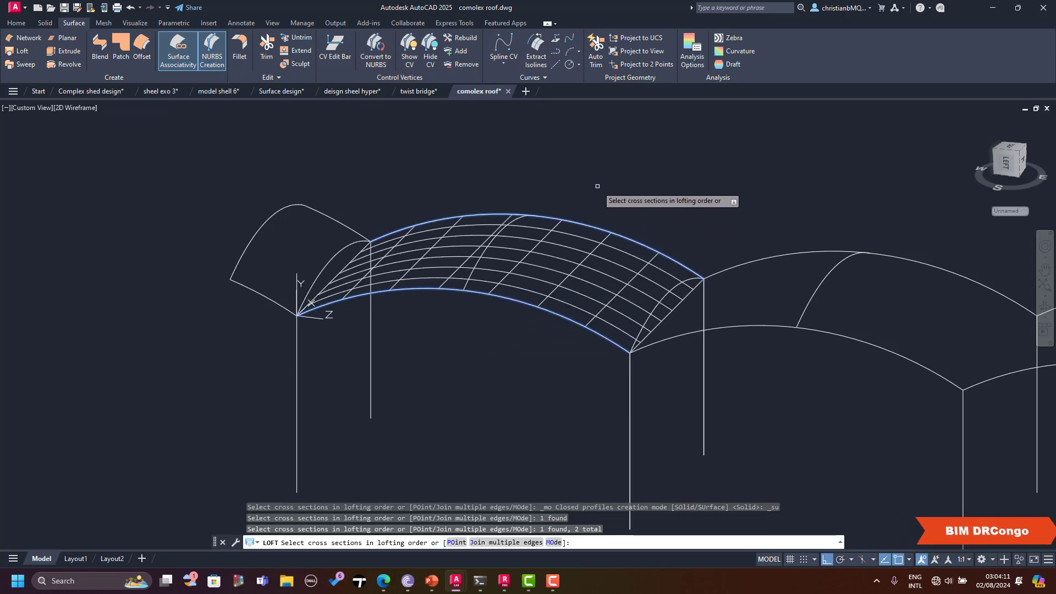
key("Return")
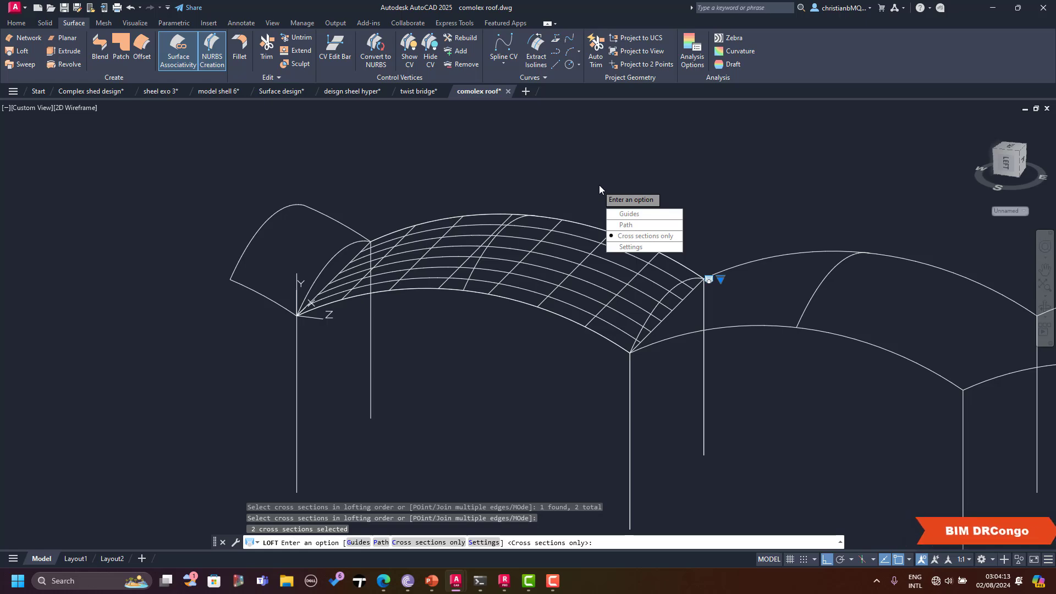
right_click(600, 186)
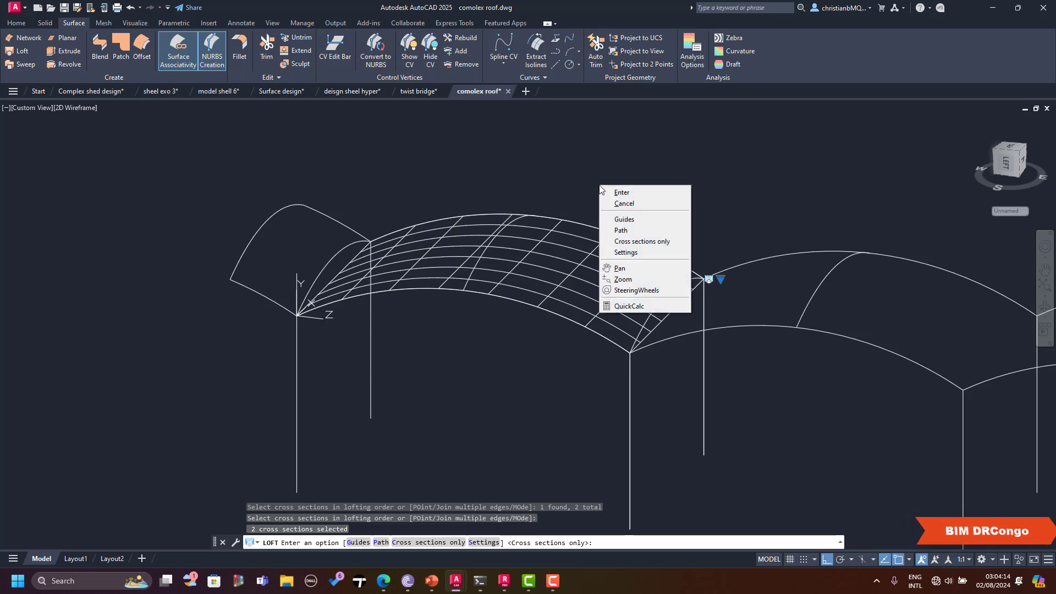
left_click(633, 222)
scroll(495, 243, "up", 4)
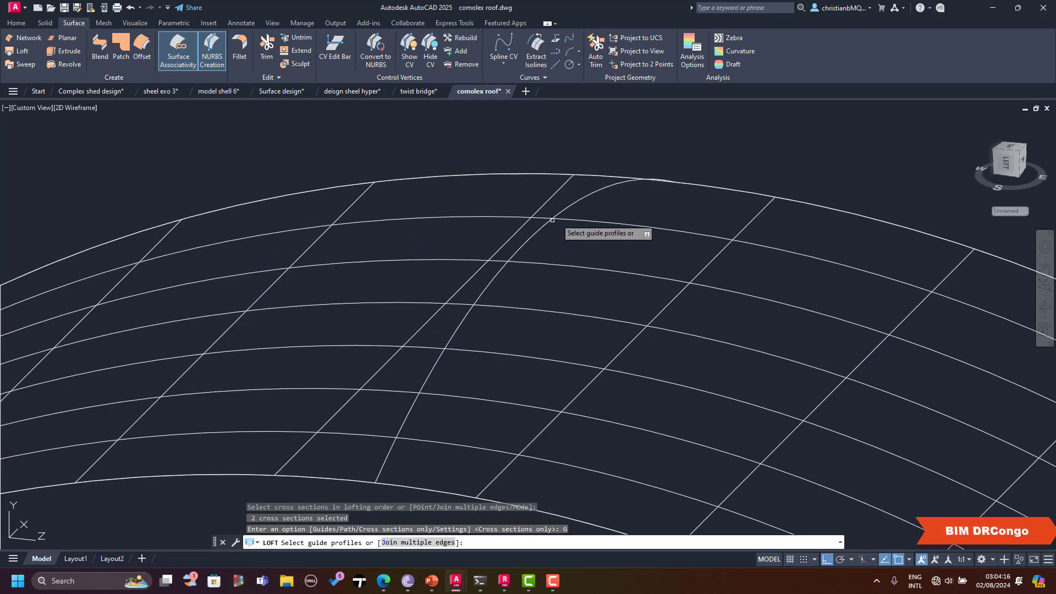
left_click(596, 191)
scroll(435, 201, "down", 5)
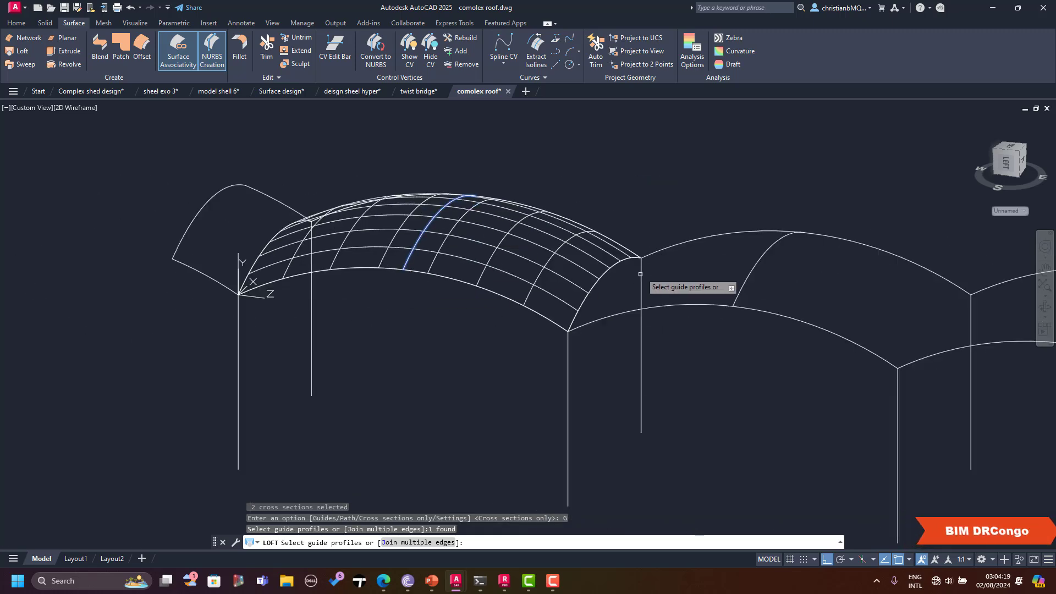
right_click(651, 203)
left_click(659, 208)
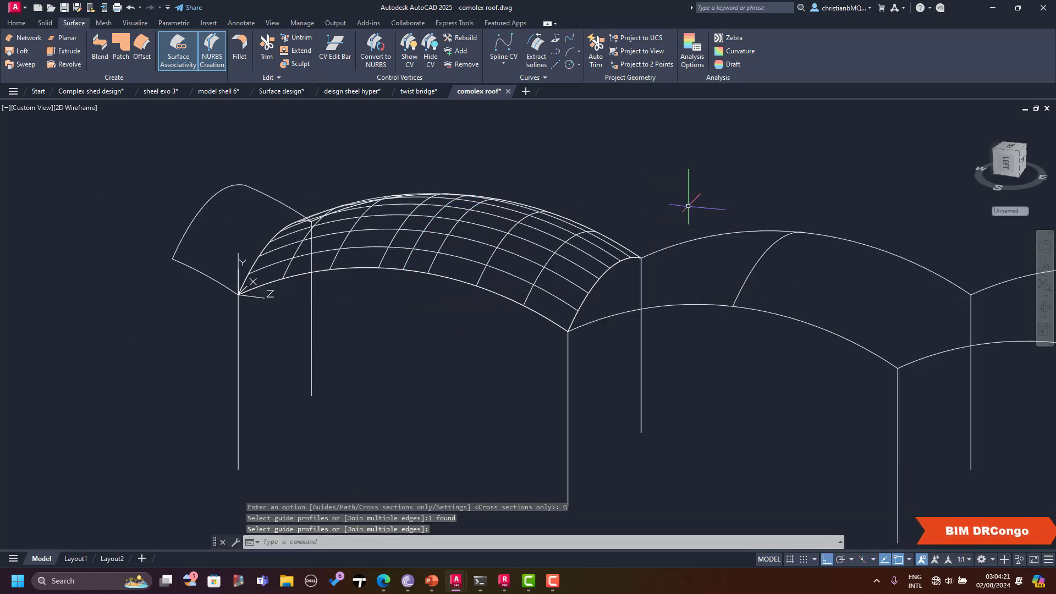
Loft a surface between the second bay's two parallel arches, guided by the transverse arc at their midpoints.
right_click(689, 206)
left_click(699, 211)
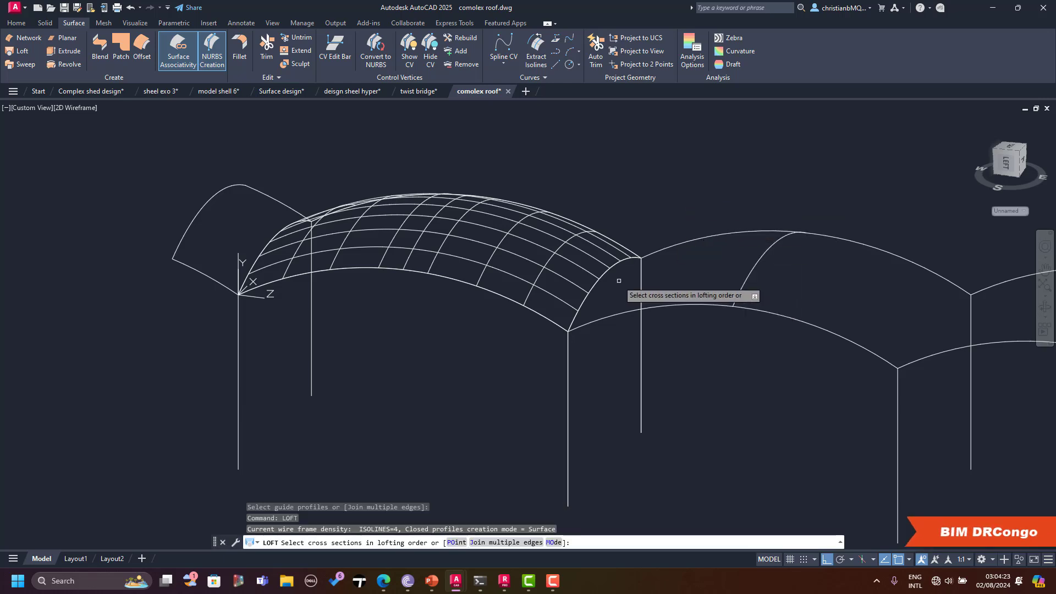
left_click(671, 305)
left_click(713, 239)
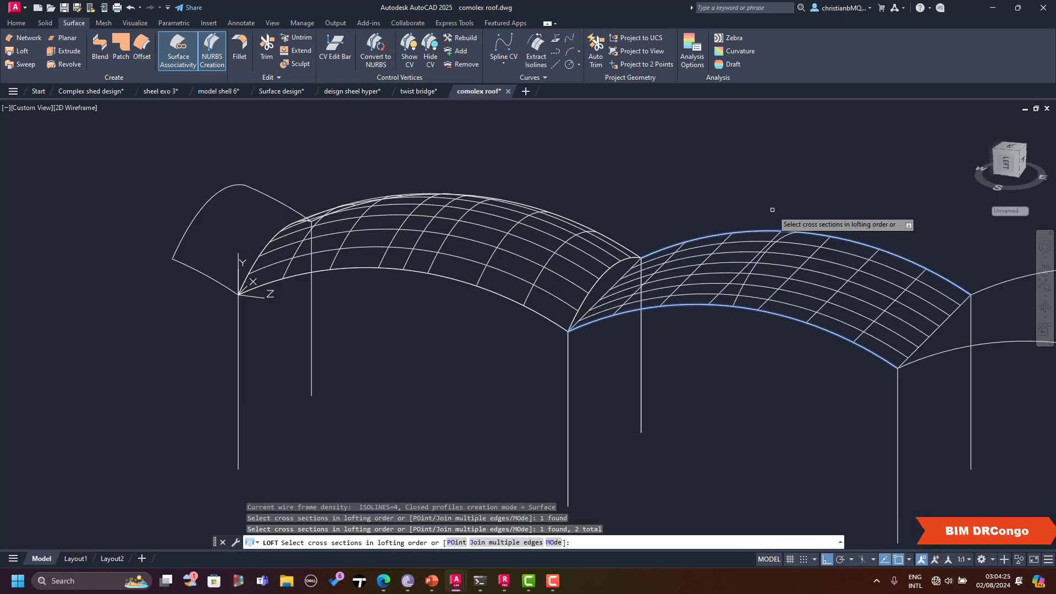
key("Return")
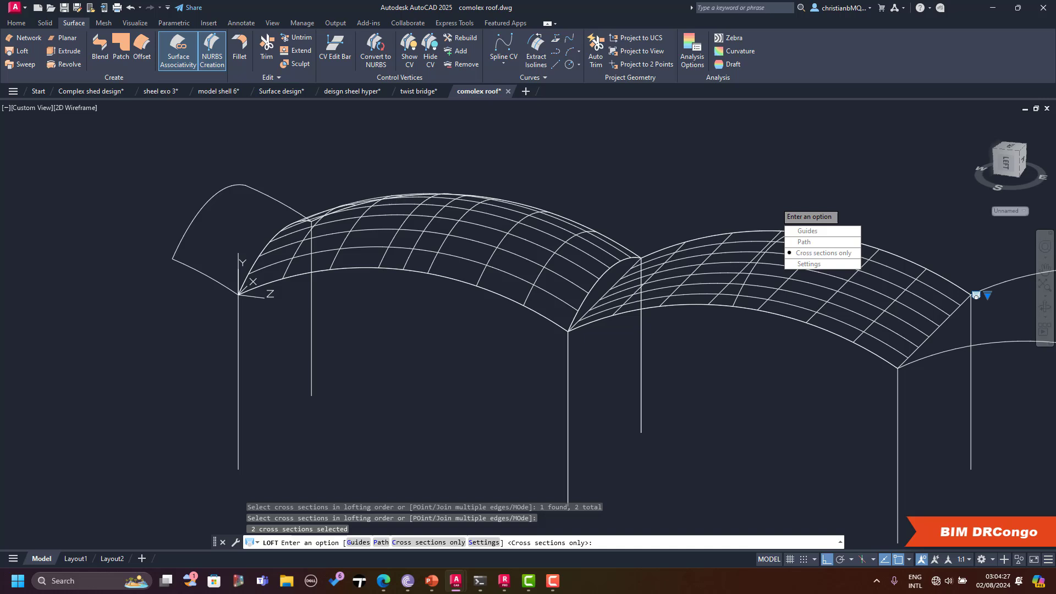
right_click(810, 235)
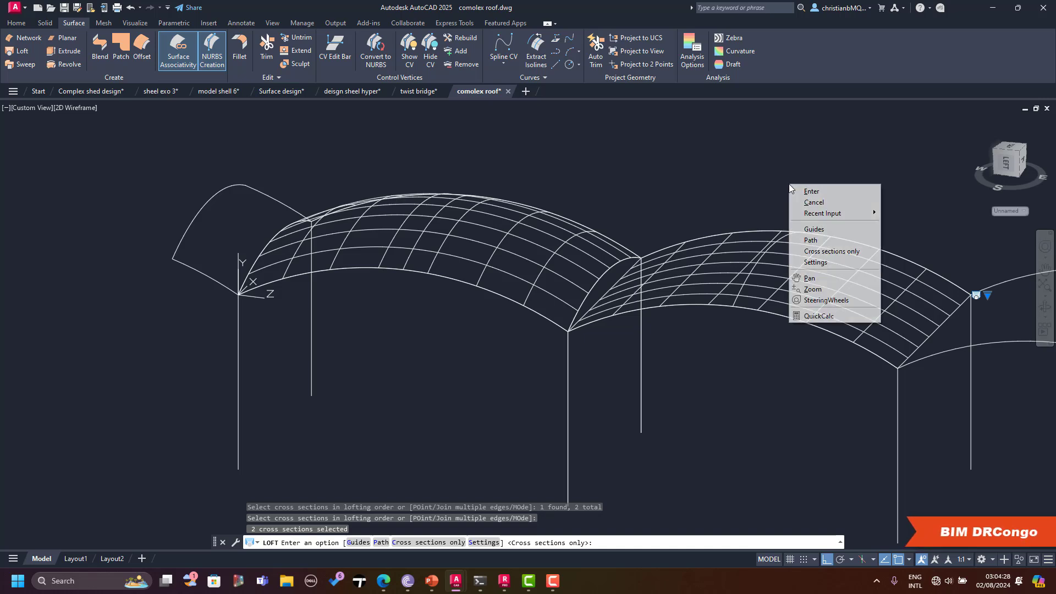
left_click(814, 229)
left_click(795, 243)
scroll(797, 246, "down", 3)
scroll(561, 244, "up", 2)
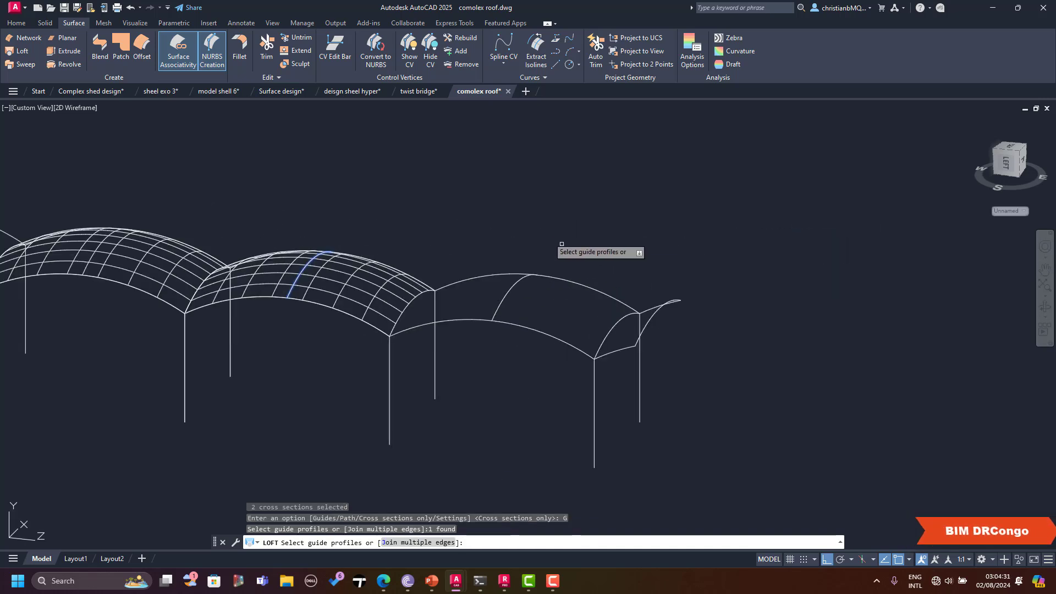
right_click(543, 232)
left_click(551, 235)
right_click(583, 229)
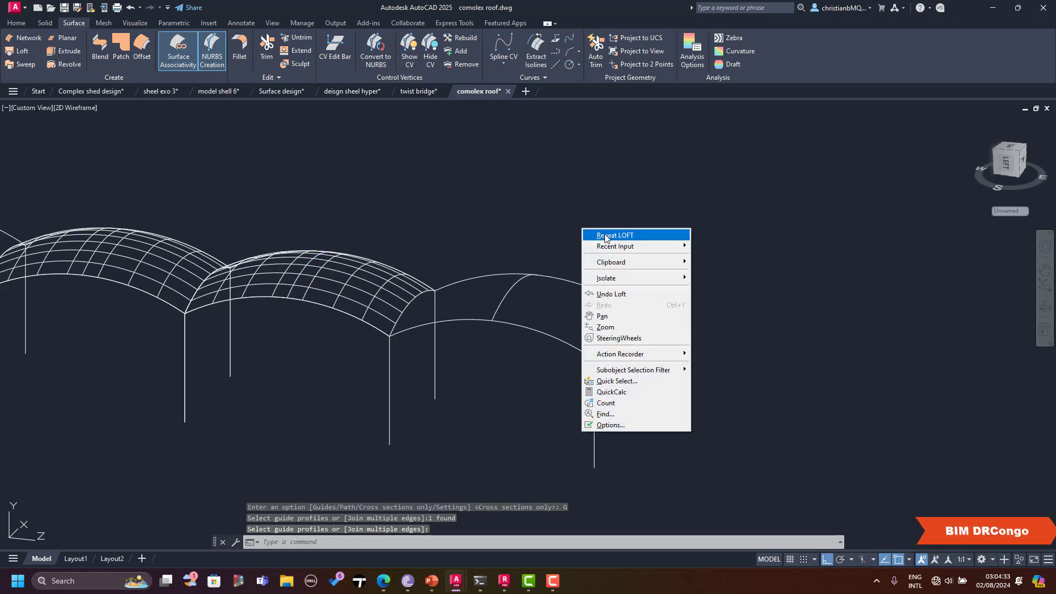
left_click(605, 236)
left_click(457, 321)
left_click(484, 279)
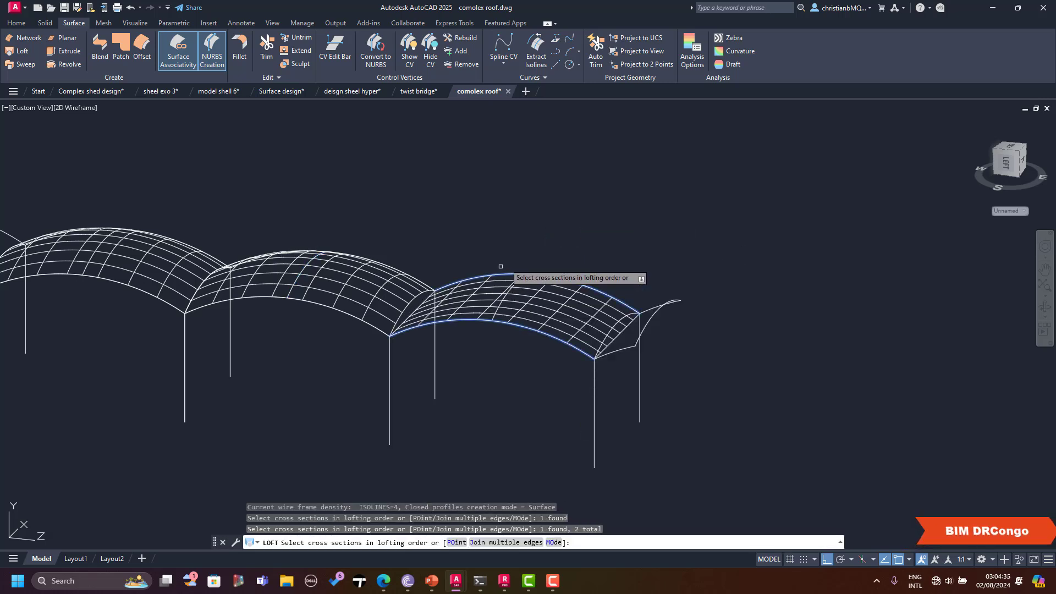
left_click(527, 249)
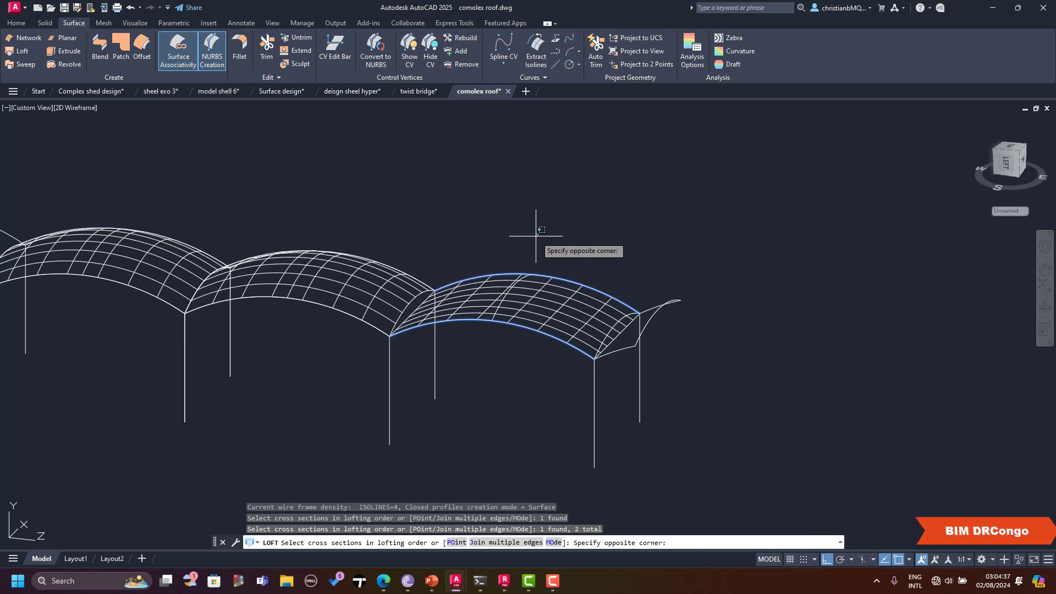
left_click(537, 235)
left_click(537, 236)
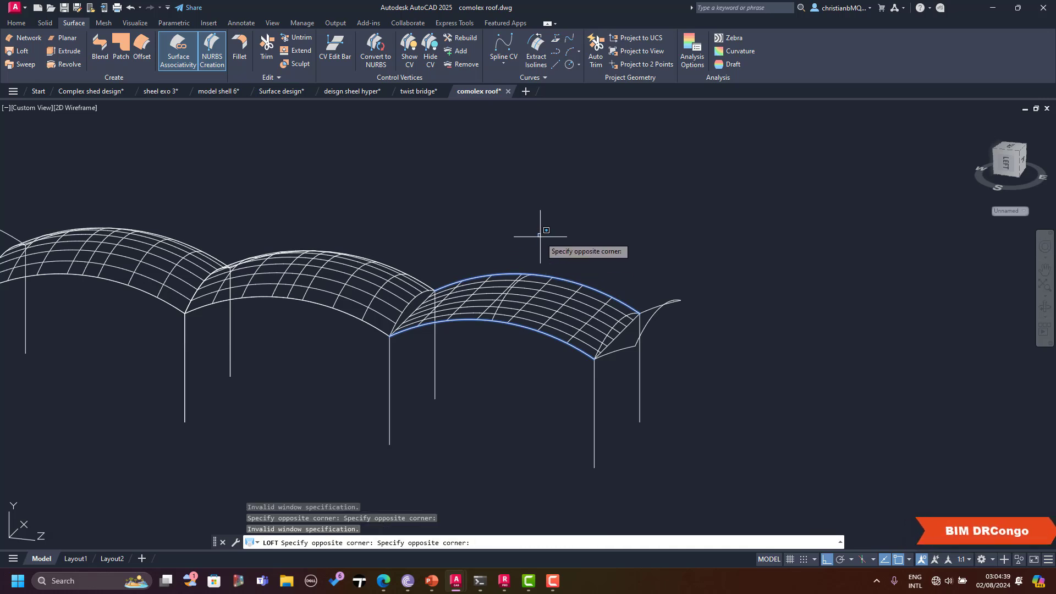
key("Escape")
right_click(540, 237)
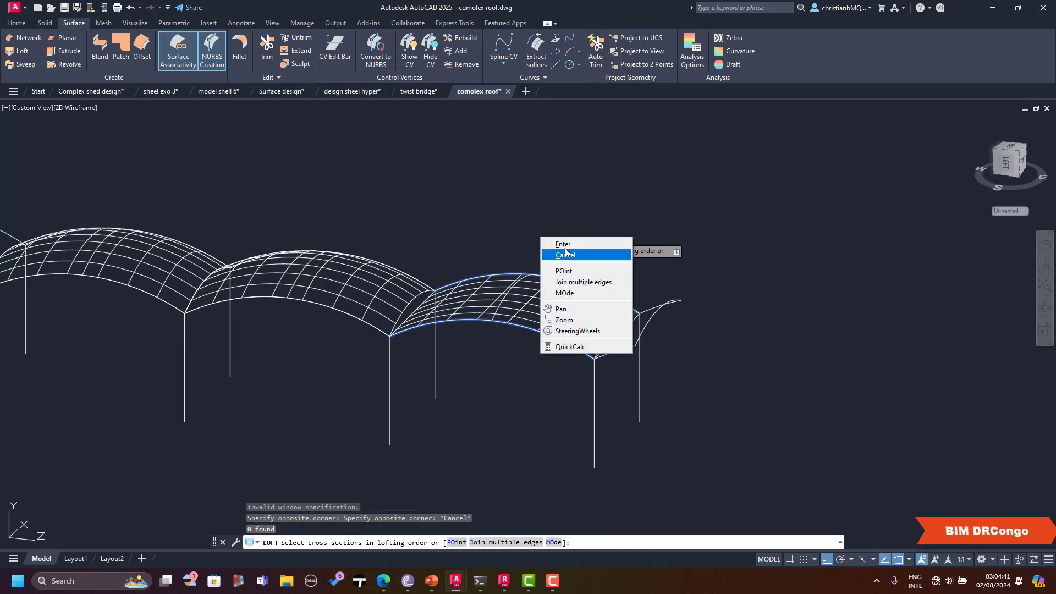
left_click(535, 226)
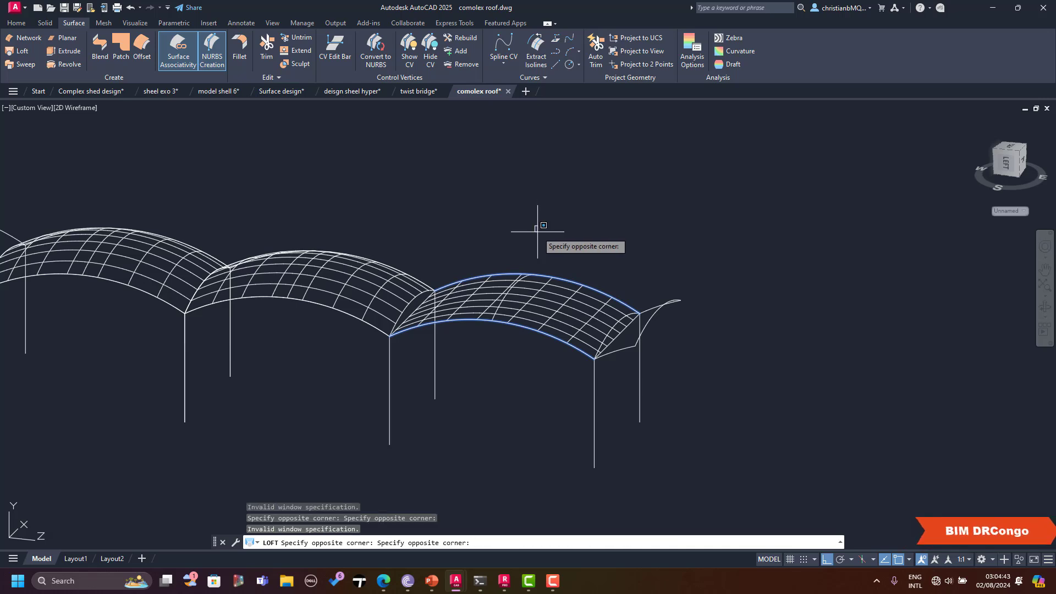
key("Escape")
right_click(544, 254)
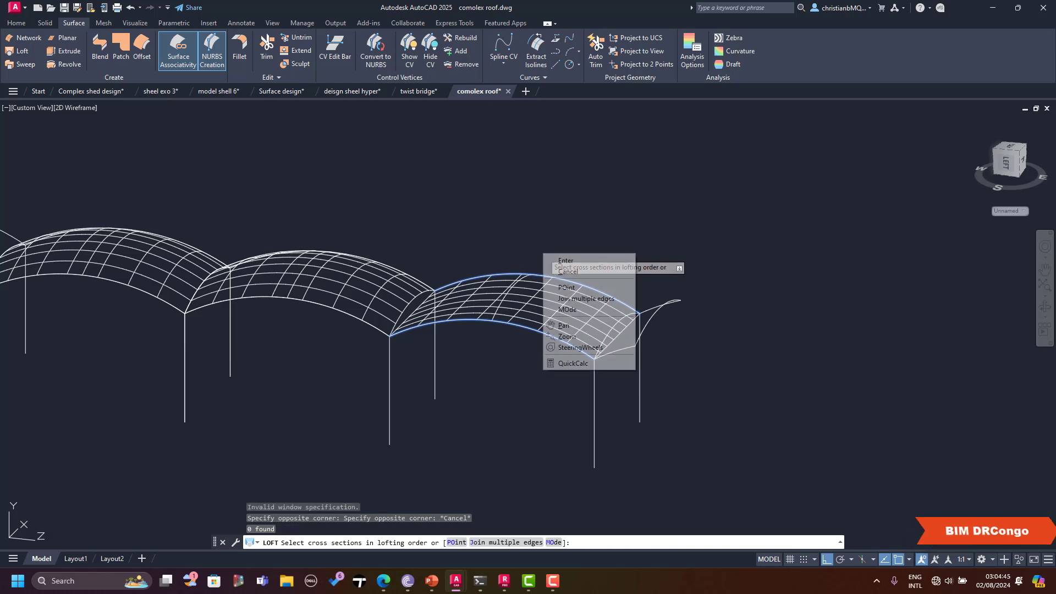
left_click(567, 271)
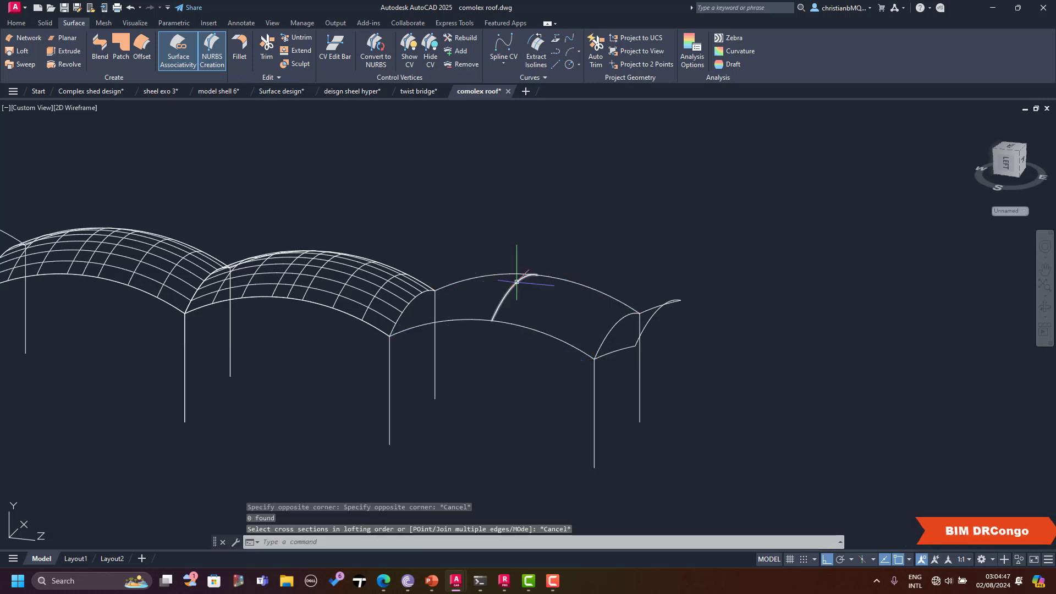
Try to loft the third bay between its two parallel arches, with the midpoint transverse arc and the adjacent overhang's side arc as guides.
scroll(523, 275, "up", 2)
left_click(22, 50)
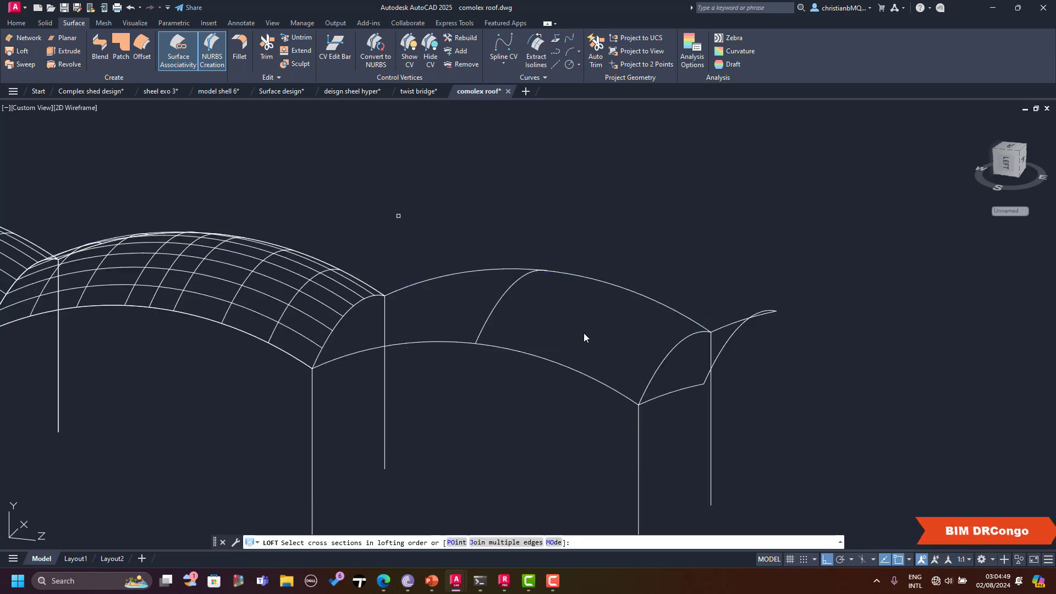
left_click(533, 354)
left_click(603, 289)
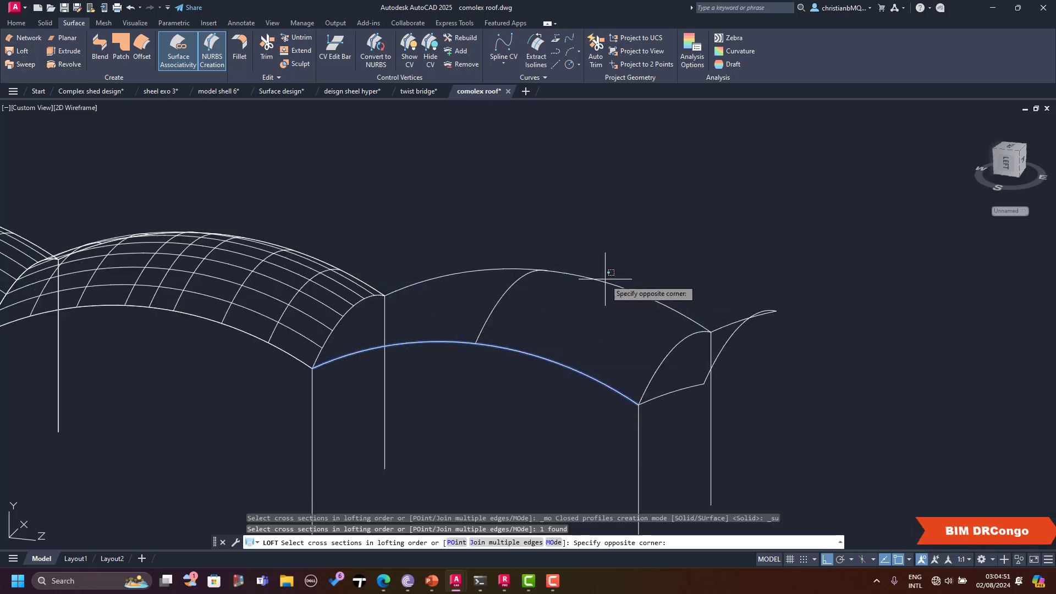
left_click(608, 275)
left_click(605, 279)
right_click(599, 248)
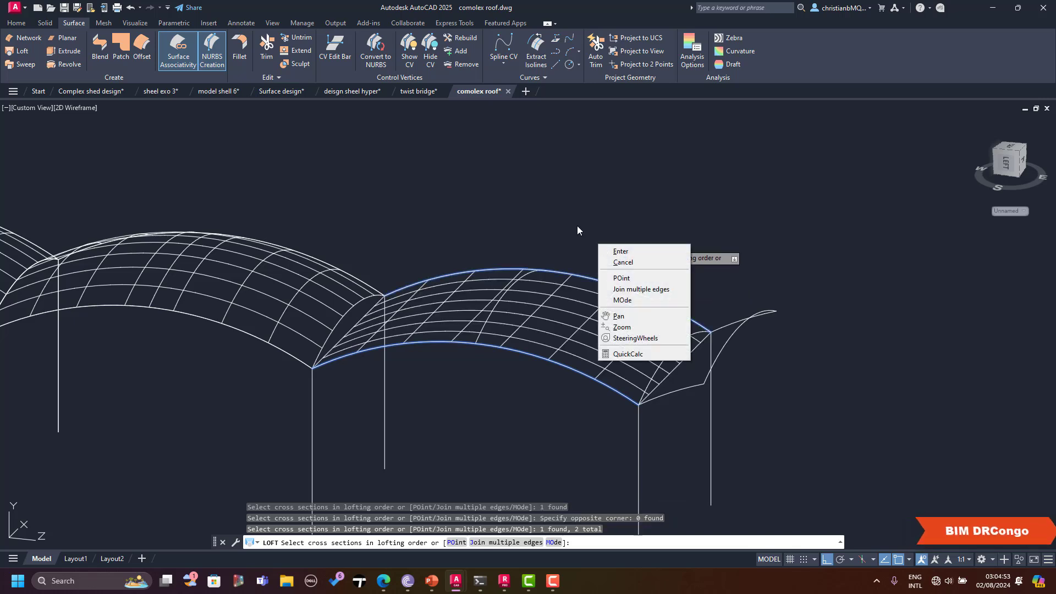
left_click(575, 230)
left_click(589, 236)
key("Return")
right_click(589, 243)
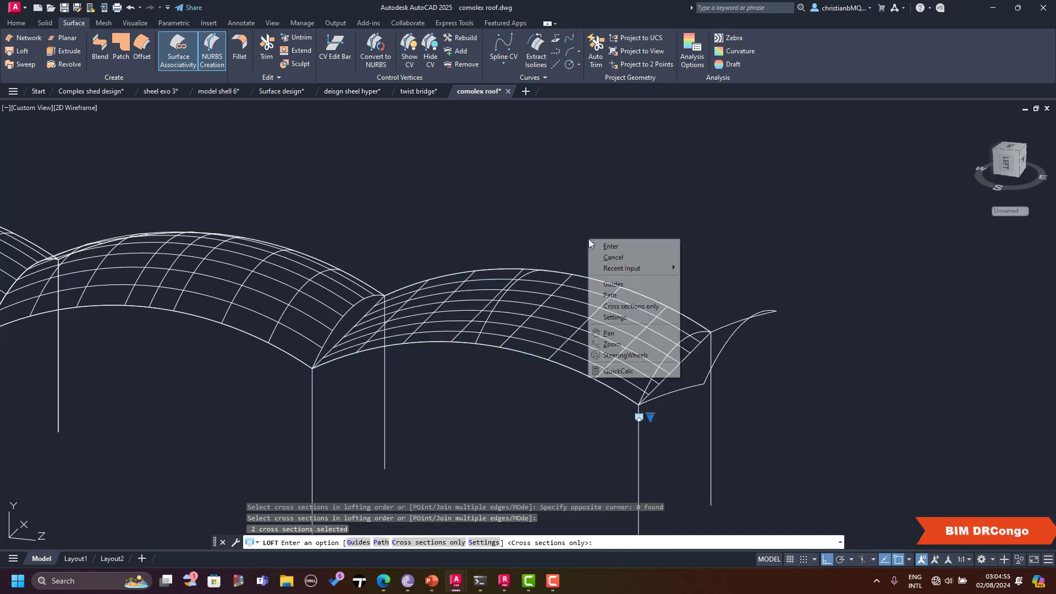
left_click(614, 285)
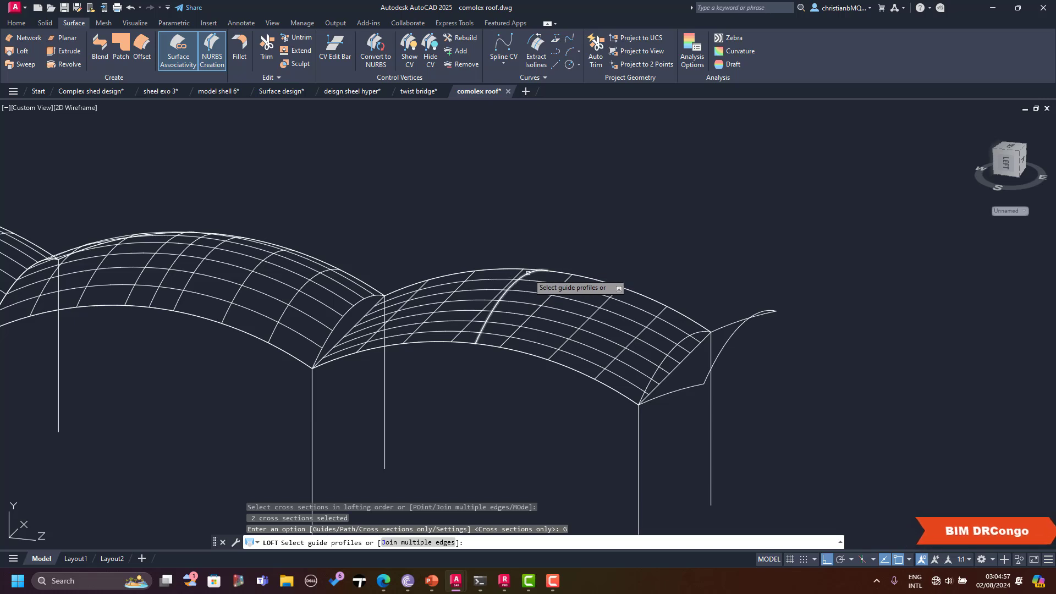
left_click(528, 273)
scroll(709, 395, "up", 2)
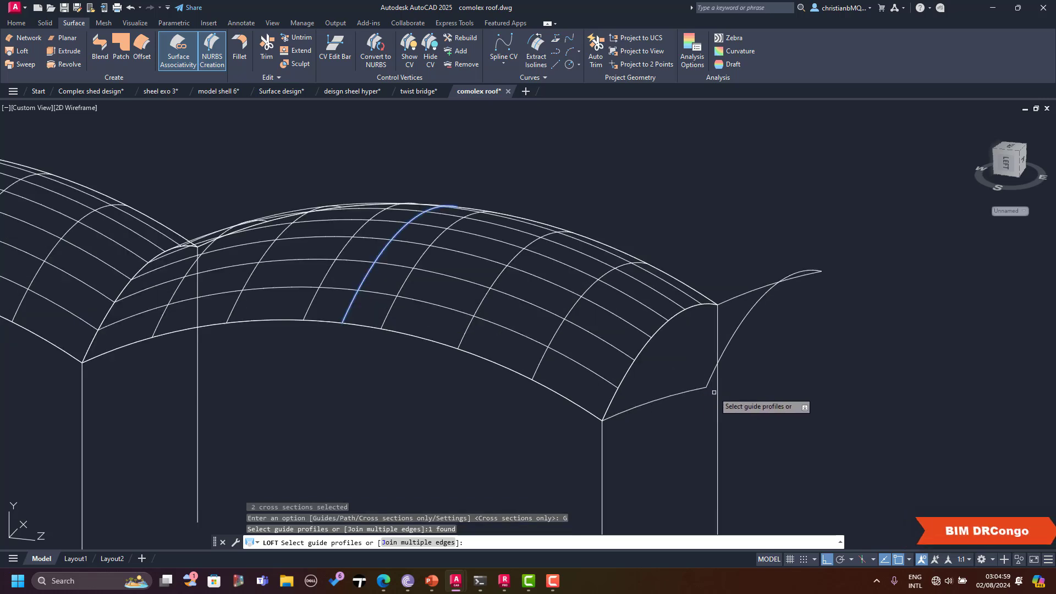
left_click(714, 392)
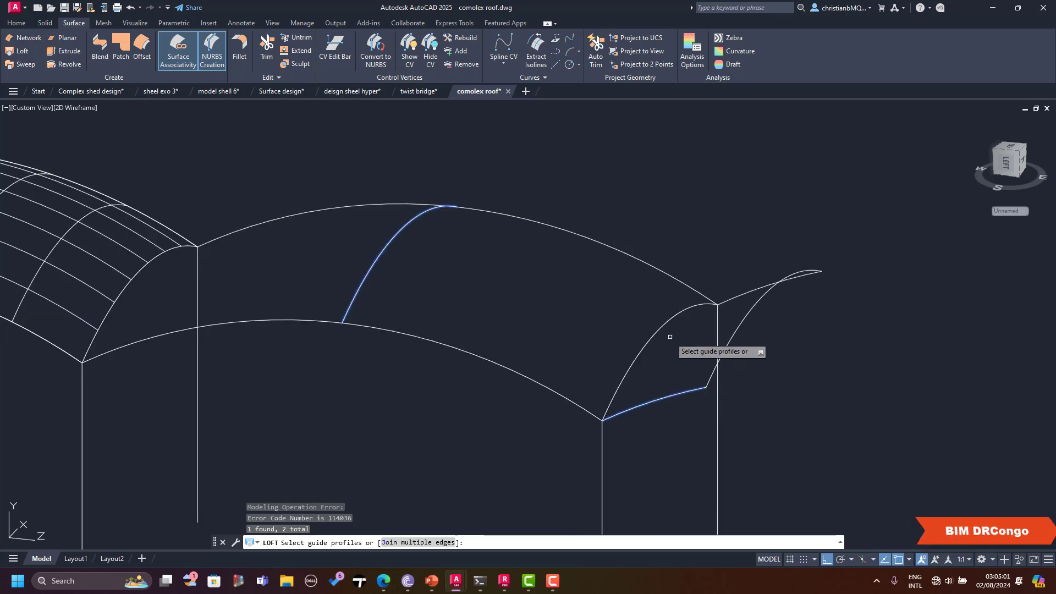
key("Escape")
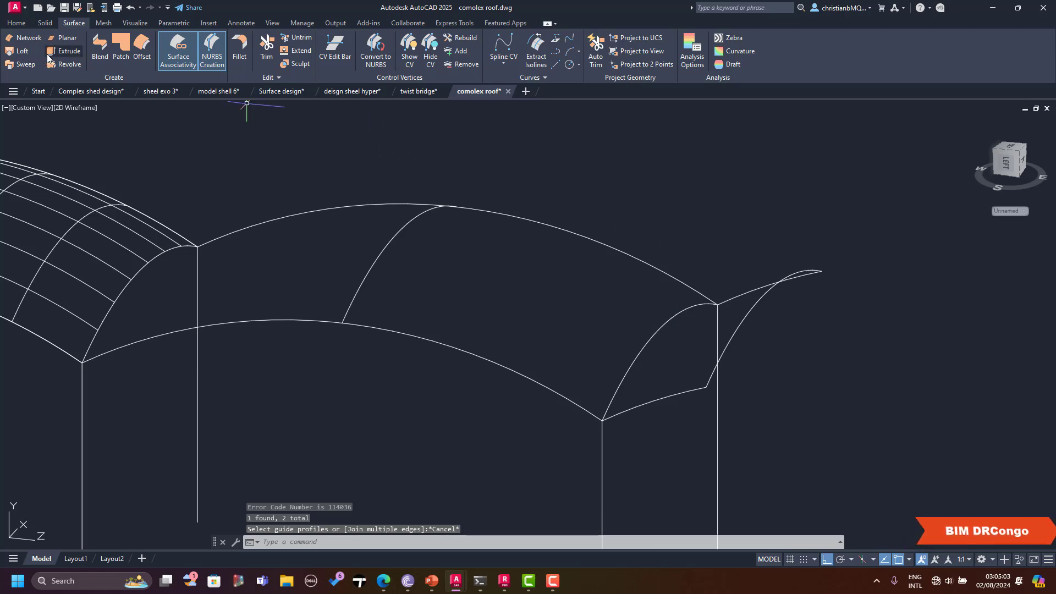
Loft a surface between the third bay's two parallel arches, using only the transverse arc at their midpoints as the guide.
left_click(28, 52)
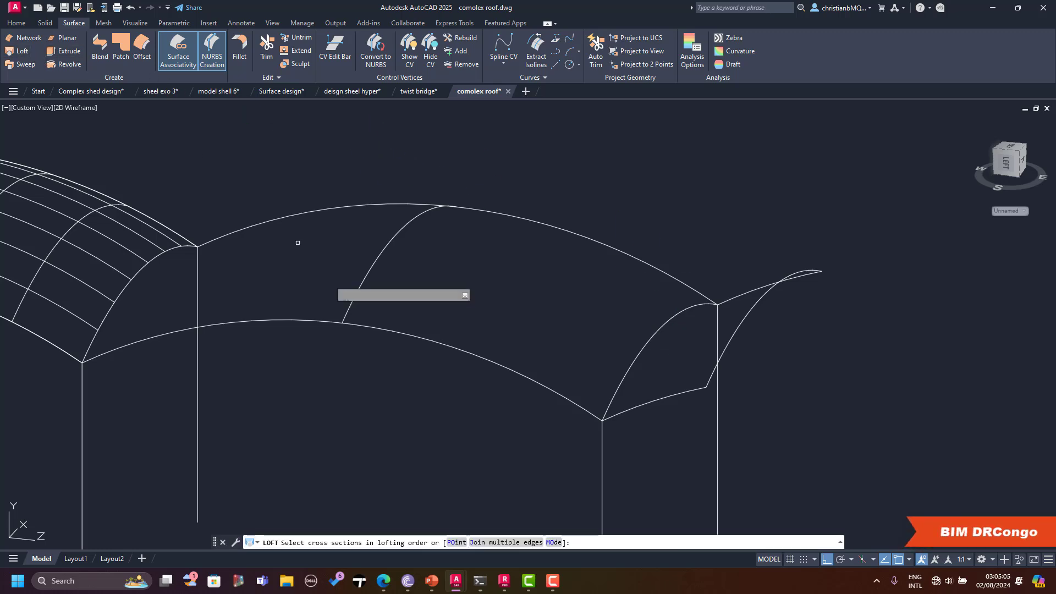
left_click(392, 333)
left_click(520, 221)
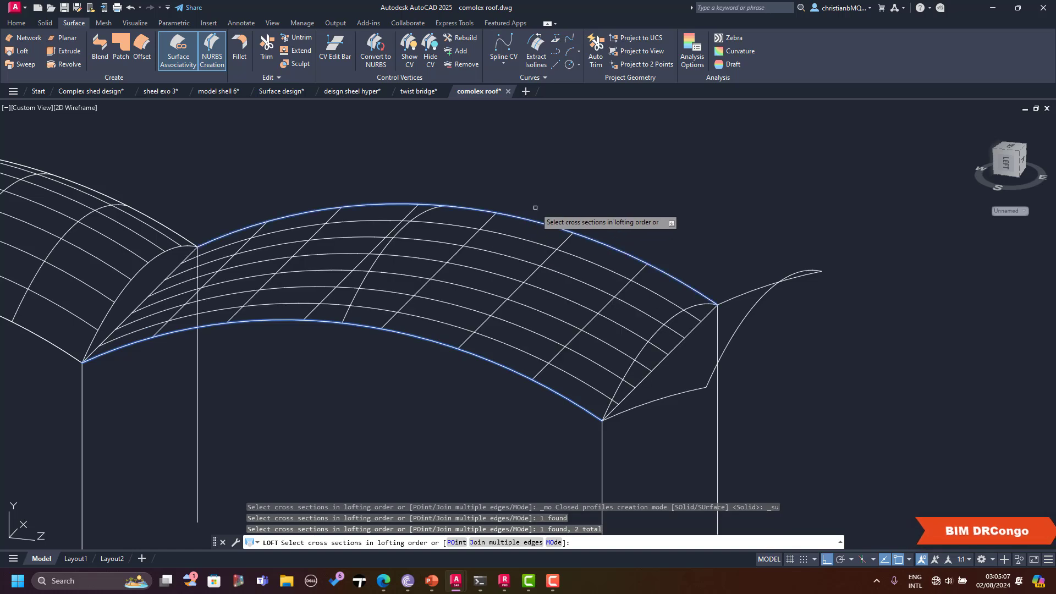
key("Return")
right_click(540, 204)
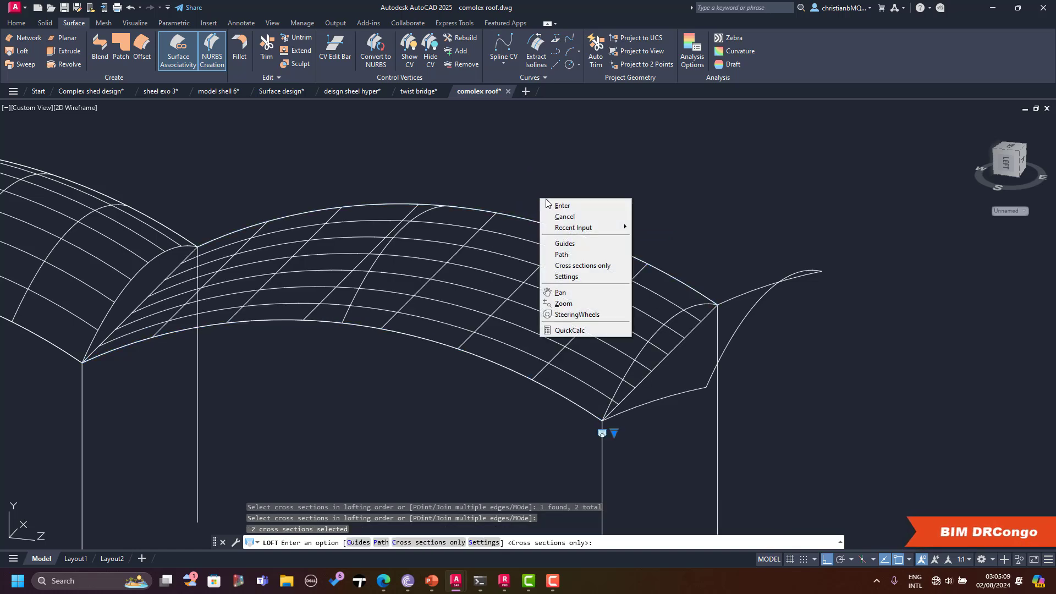
left_click(569, 238)
left_click(430, 209)
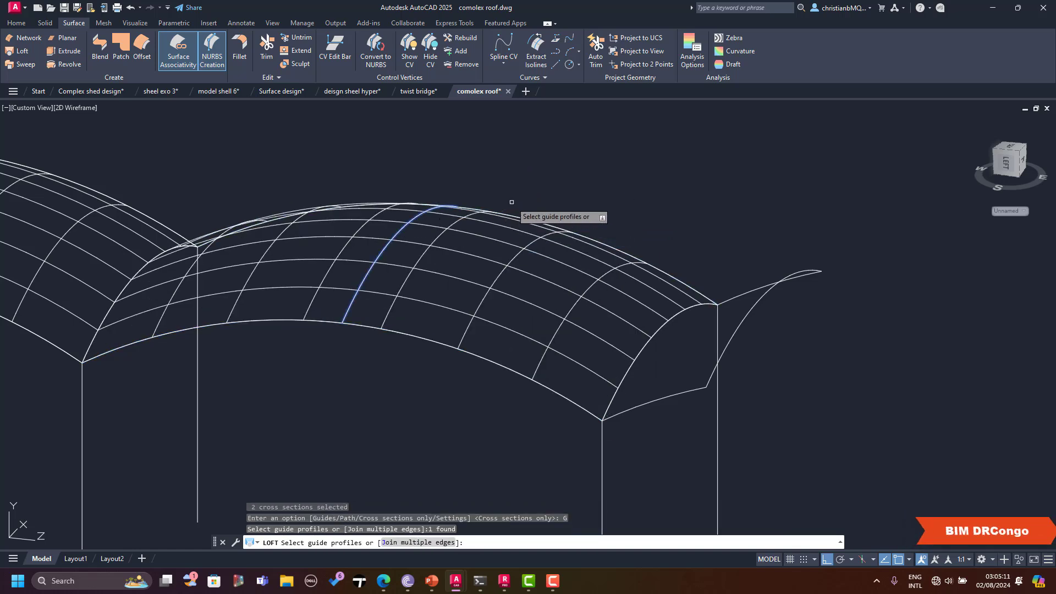
key("Return")
Try to loft the overhang beyond the third bay, using its outer transverse arc and the opposite overhang's two side arcs as guides.
right_click(574, 196)
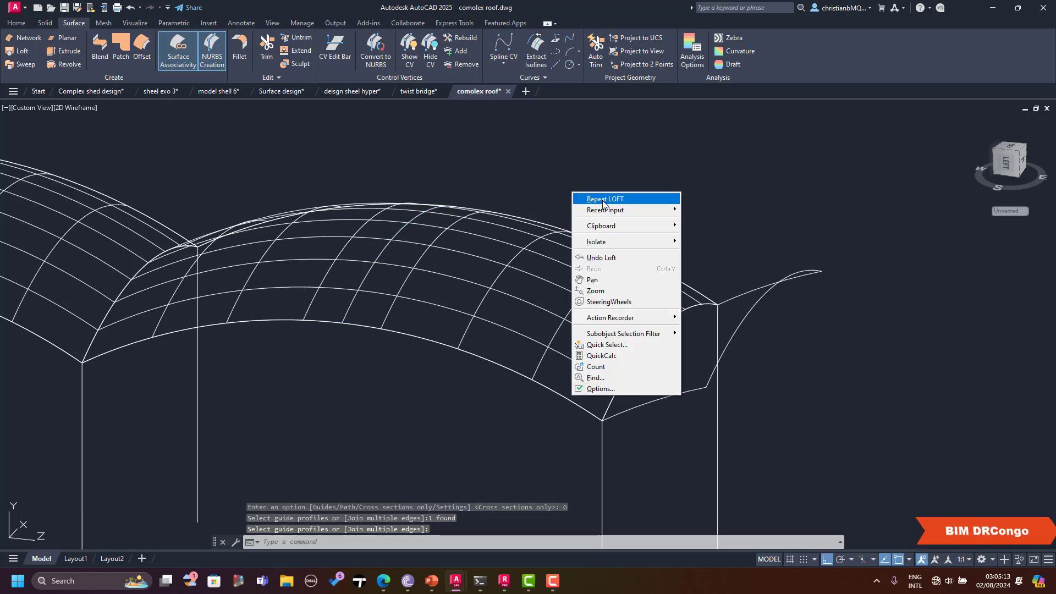
left_click(600, 199)
left_click(664, 396)
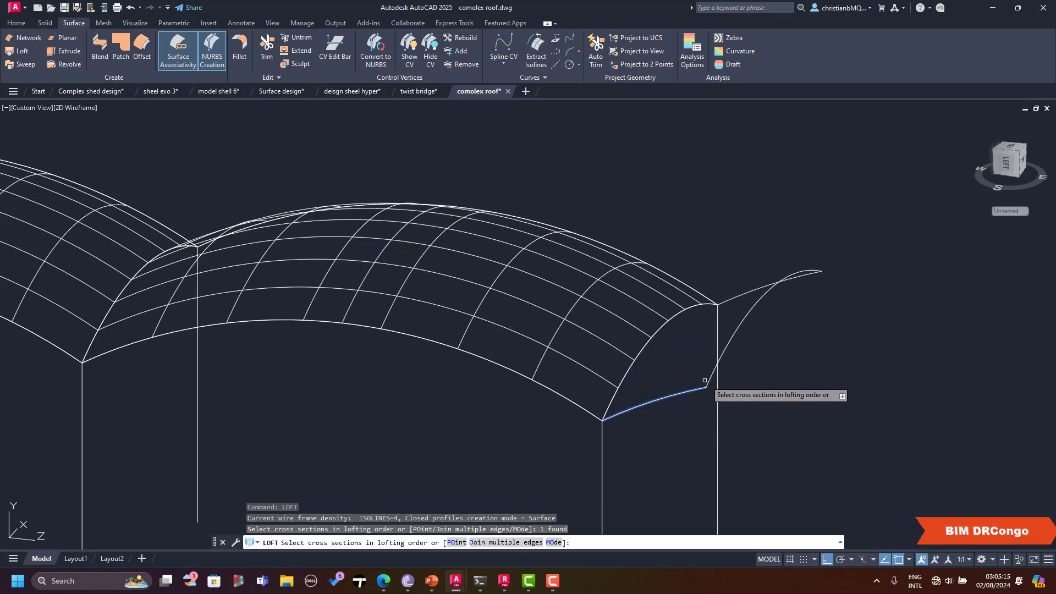
left_click(752, 291)
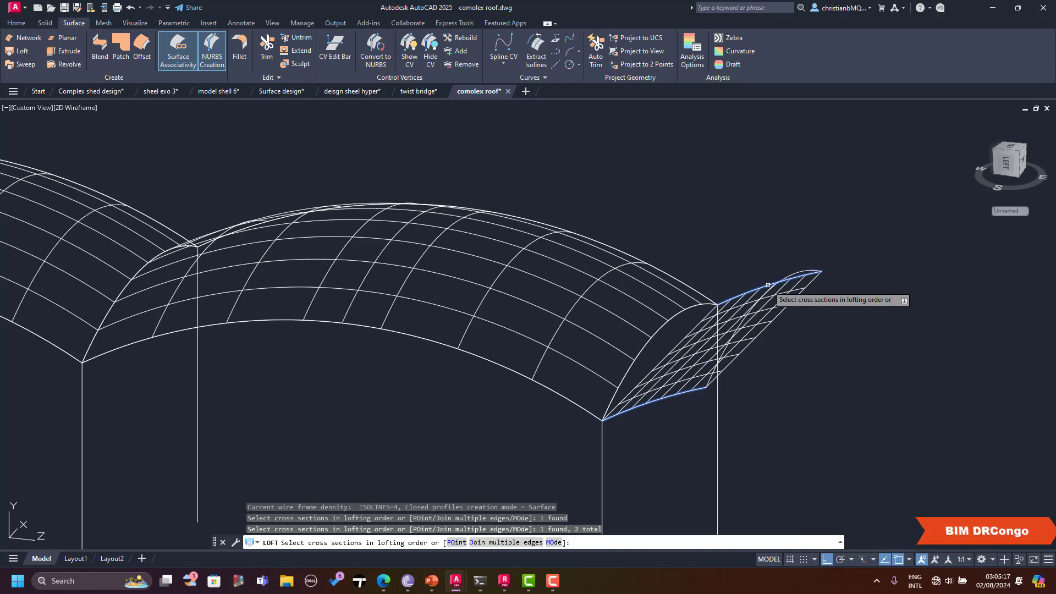
key("Return")
right_click(801, 234)
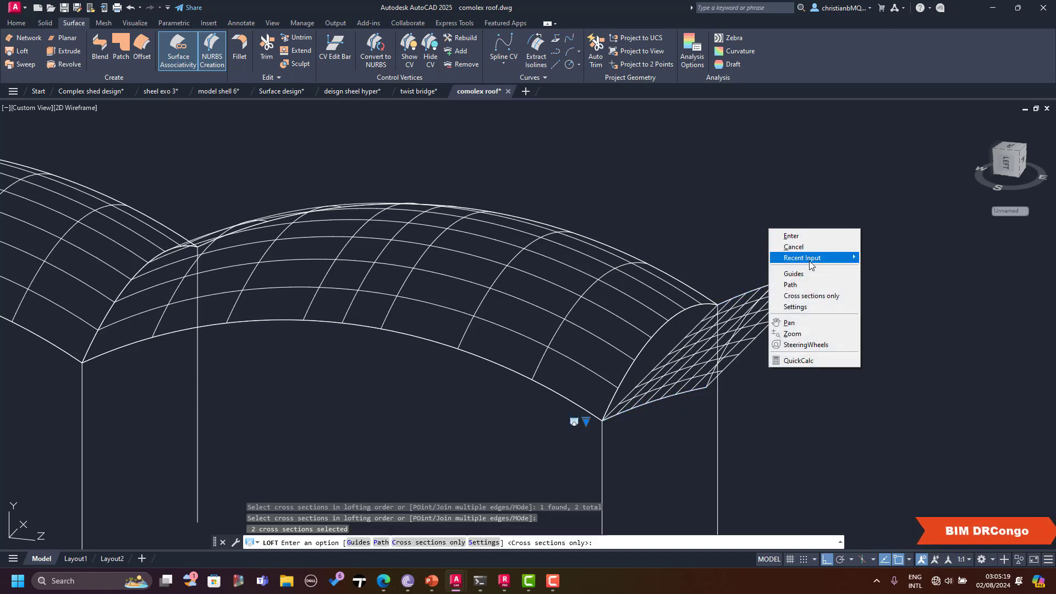
left_click(814, 280)
left_click(783, 277)
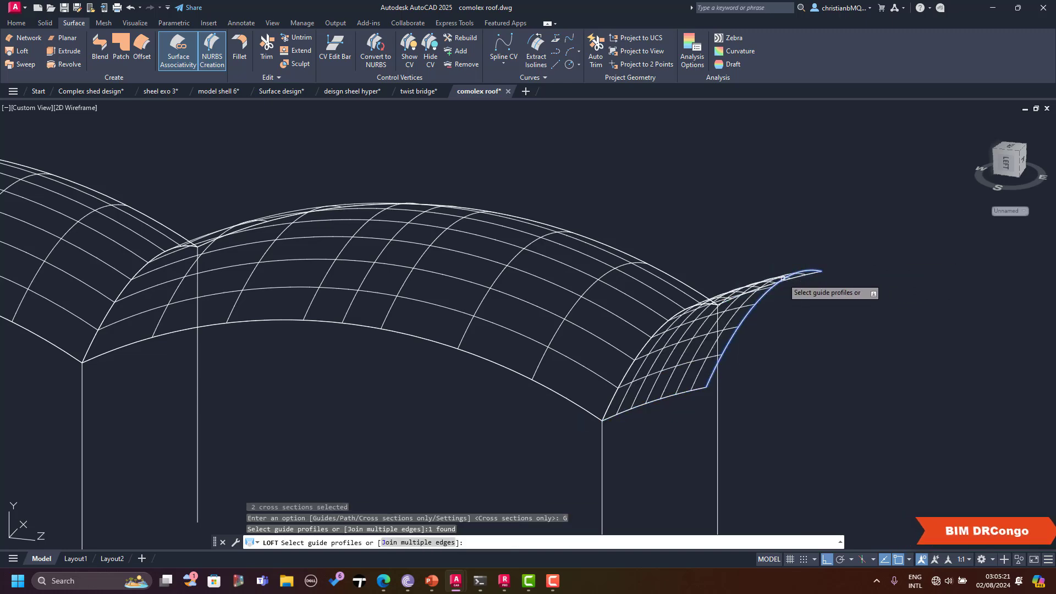
scroll(836, 283, "down", 3)
scroll(104, 236, "up", 5)
scroll(255, 309, "down", 3)
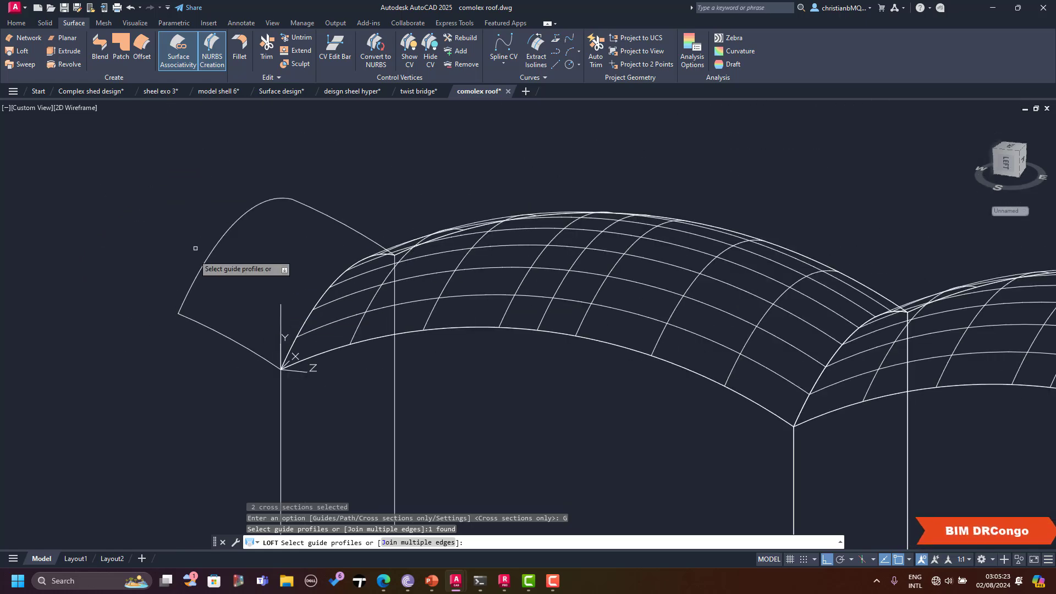
left_click(231, 343)
left_click(341, 224)
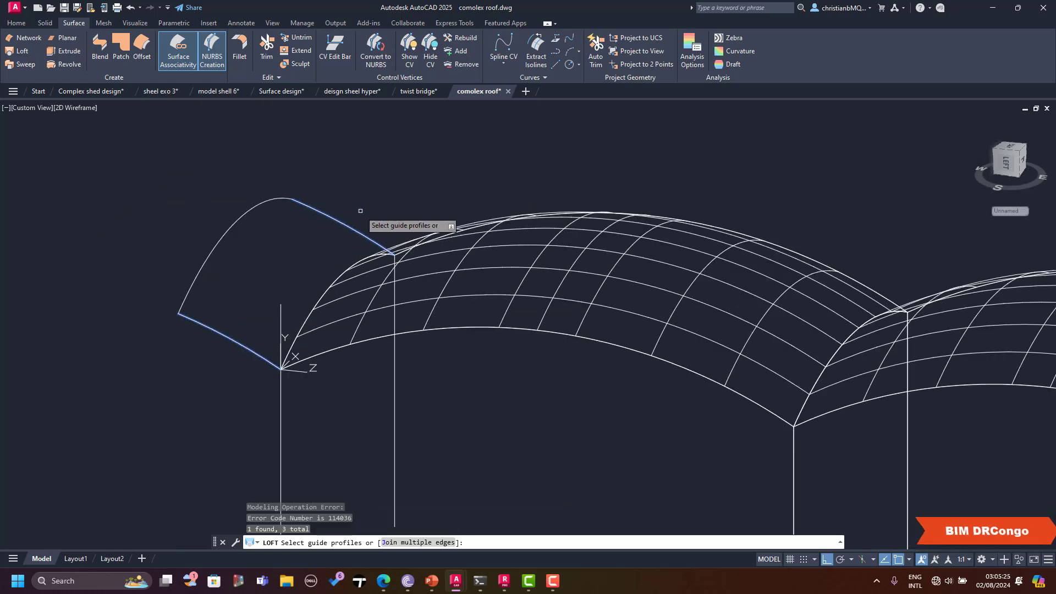
scroll(248, 213, "down", 3)
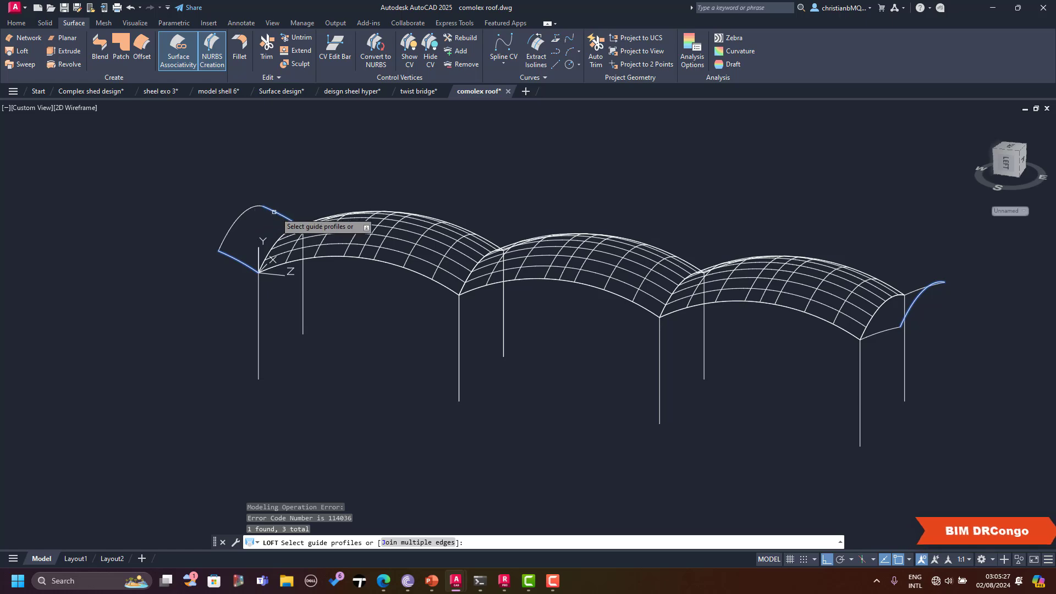
scroll(273, 207, "up", 4)
key("Escape")
scroll(204, 223, "down", 4)
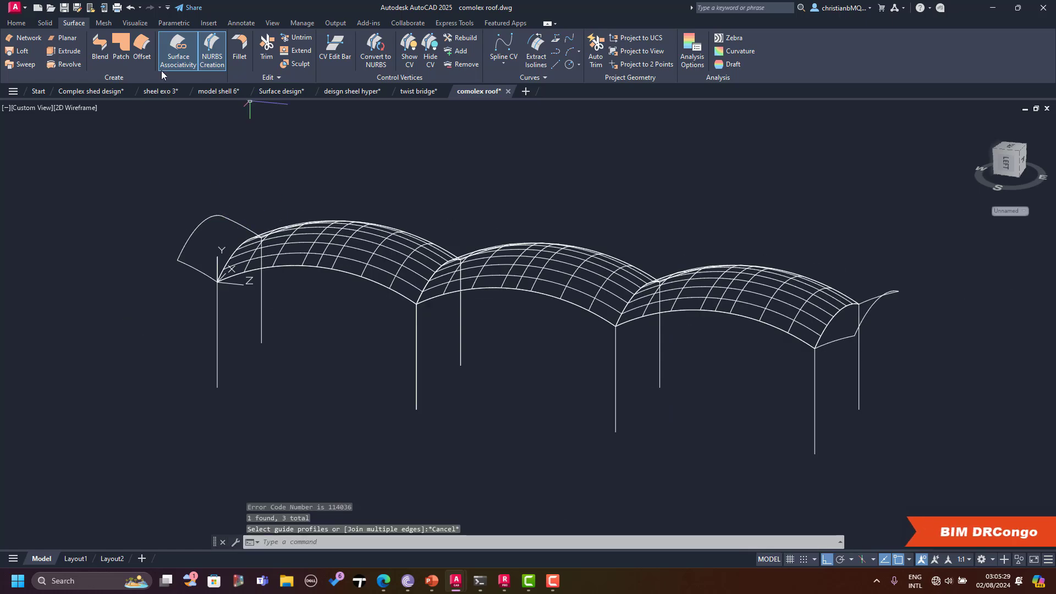
Loft a surface between the two short side arcs of the overhang beyond the third bay, guided by its outer transverse arc.
left_click(4, 53)
scroll(857, 337, "up", 2)
left_click(839, 339)
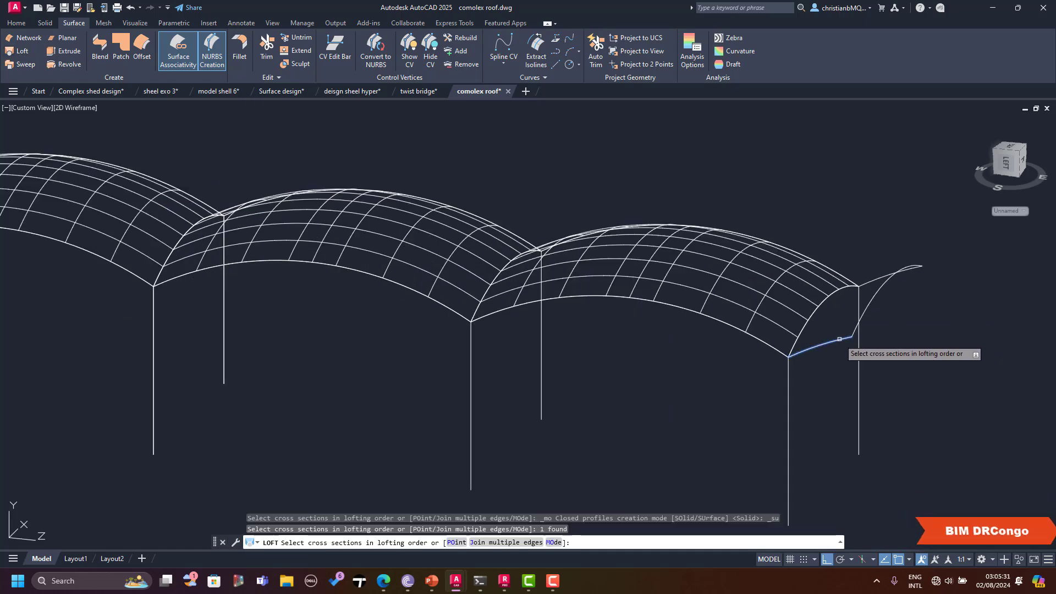
scroll(897, 279, "up", 2)
left_click(887, 287)
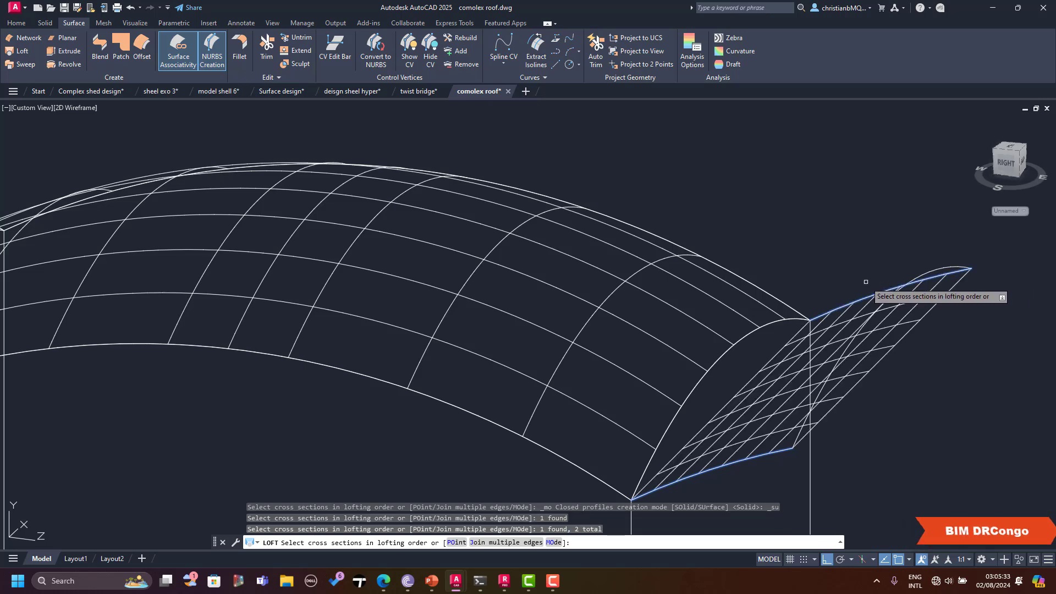
key("Return")
right_click(852, 266)
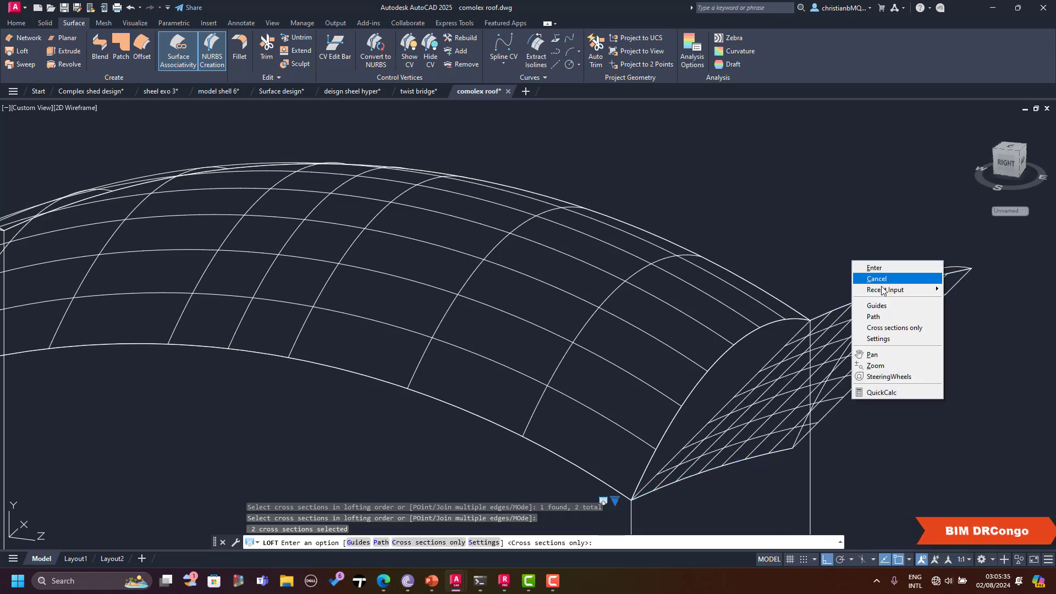
left_click(880, 302)
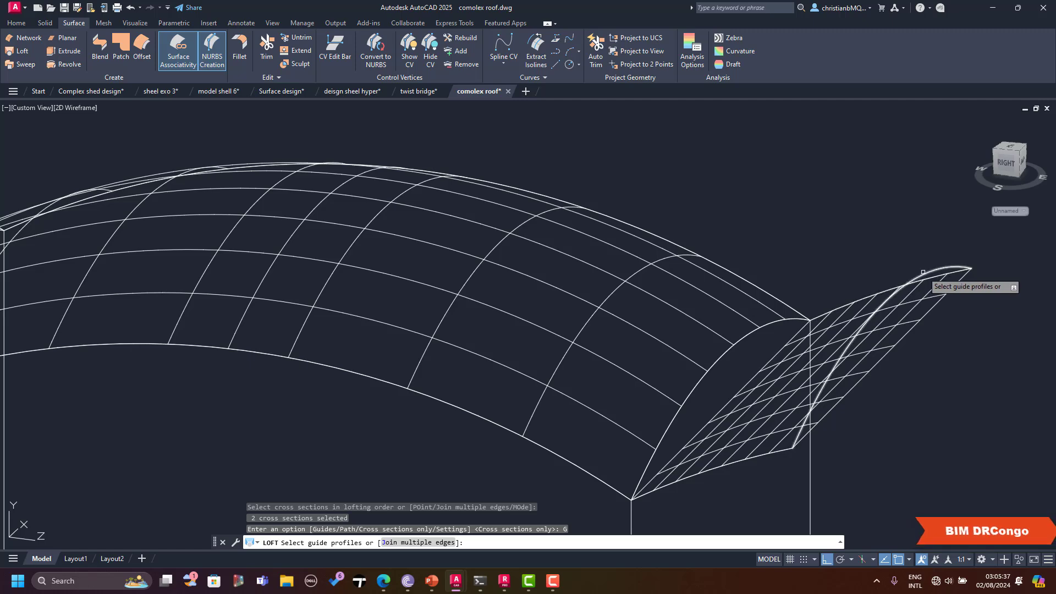
left_click(925, 250)
left_click(931, 277)
left_click(923, 273)
scroll(849, 247, "down", 2)
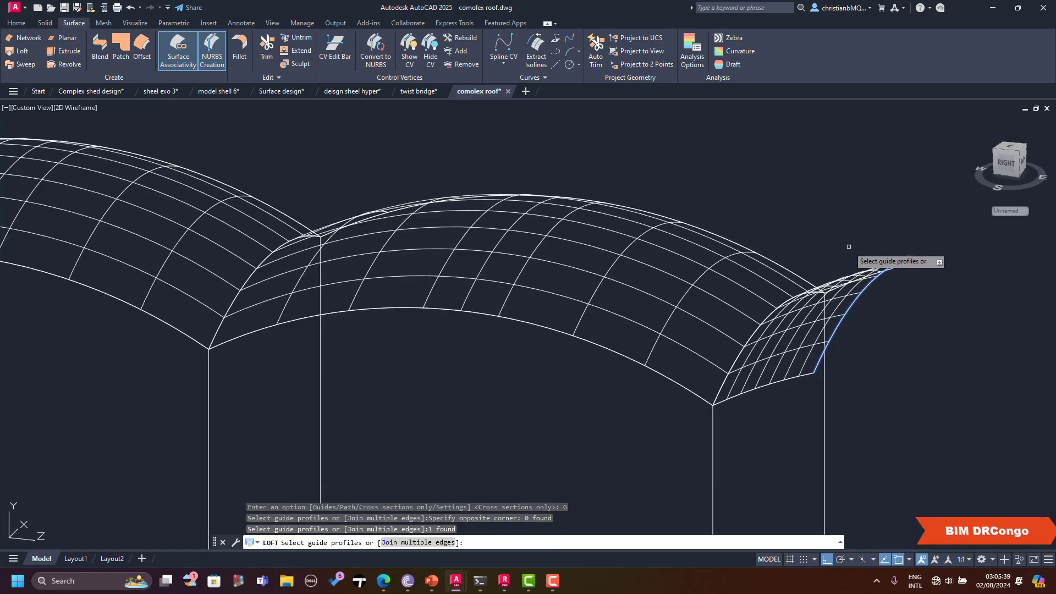
key("Return")
scroll(850, 237, "down", 2)
middle_click_drag(853, 224, 701, 311, "shift")
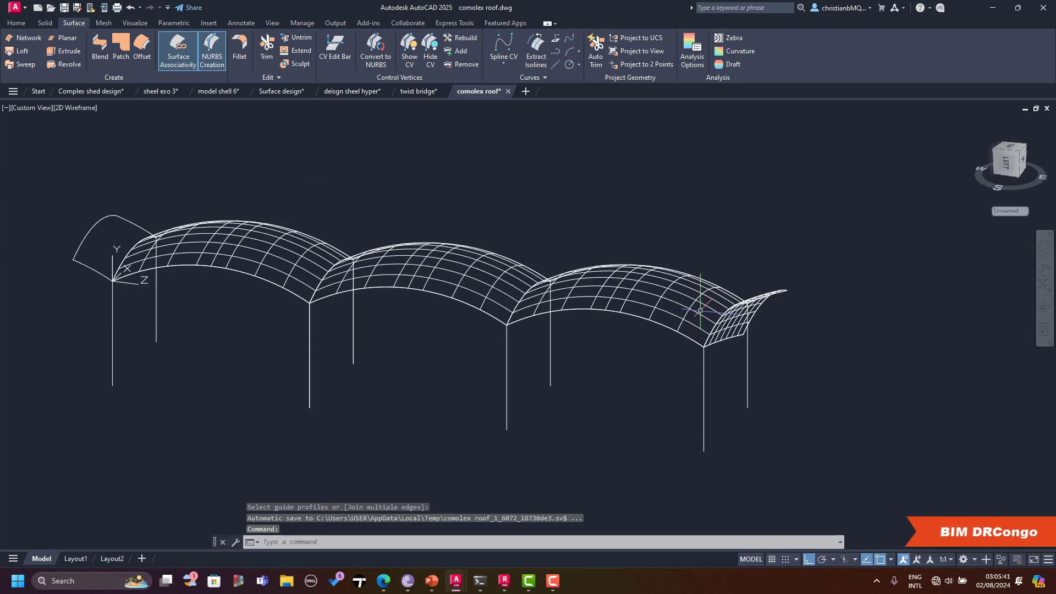
Loft a surface between the first overhang's two short side arcs, using its outer transverse arc as the guide.
right_click(200, 151)
left_click(236, 156)
left_click(95, 270)
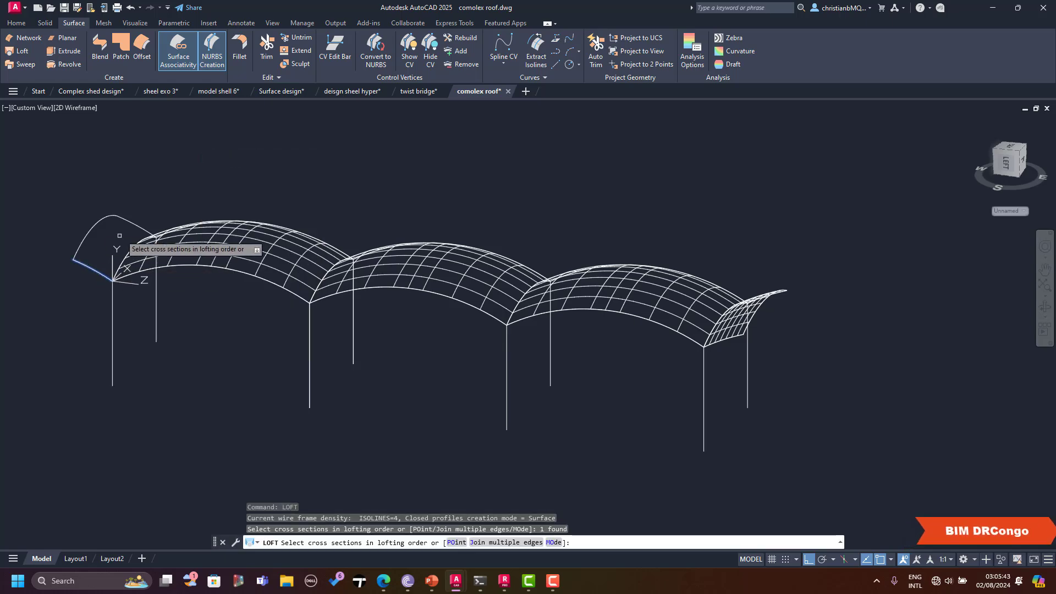
left_click(138, 218)
scroll(98, 226, "up", 4)
left_click(184, 231)
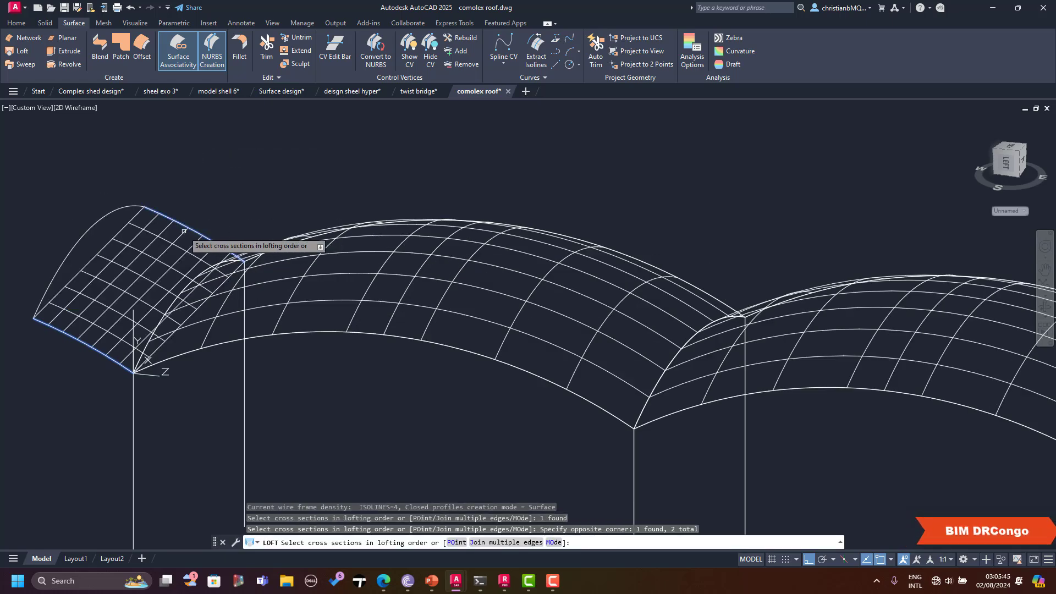
right_click(183, 192)
right_click(183, 192)
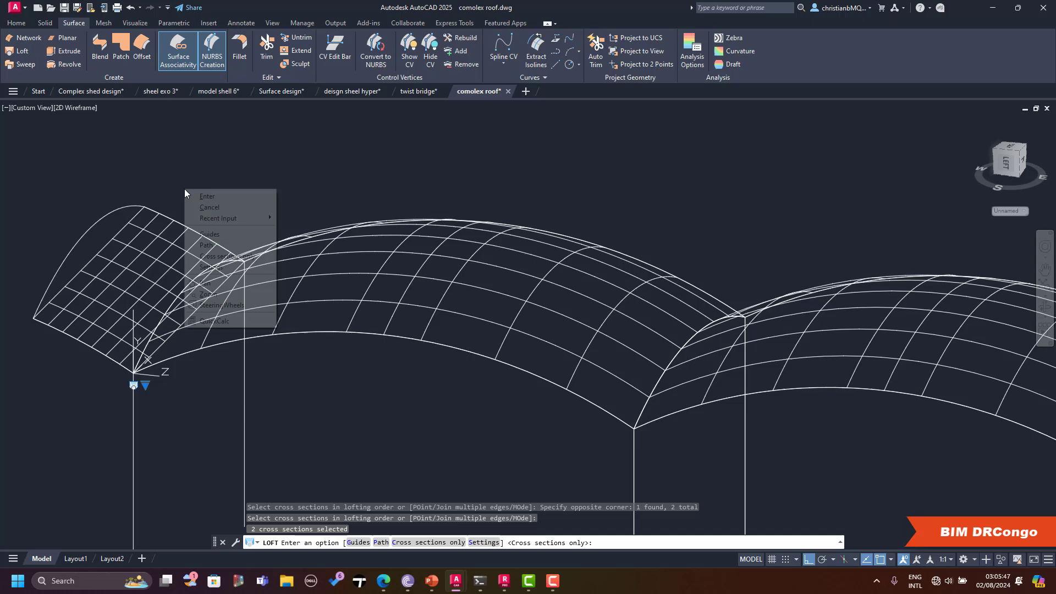
left_click(209, 233)
left_click(95, 230)
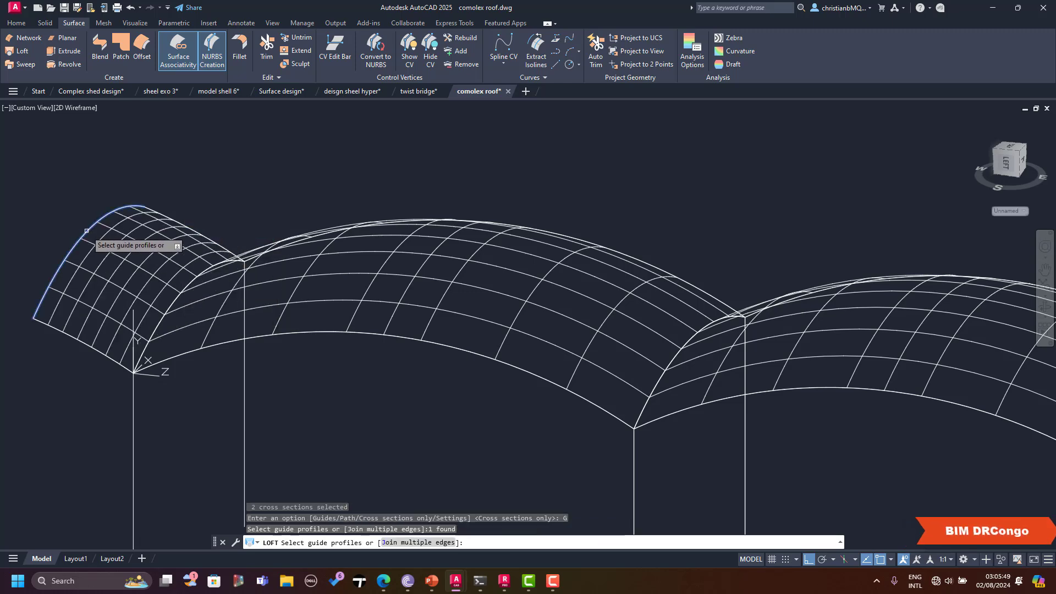
scroll(109, 226, "down", 3)
scroll(109, 226, "up", 2)
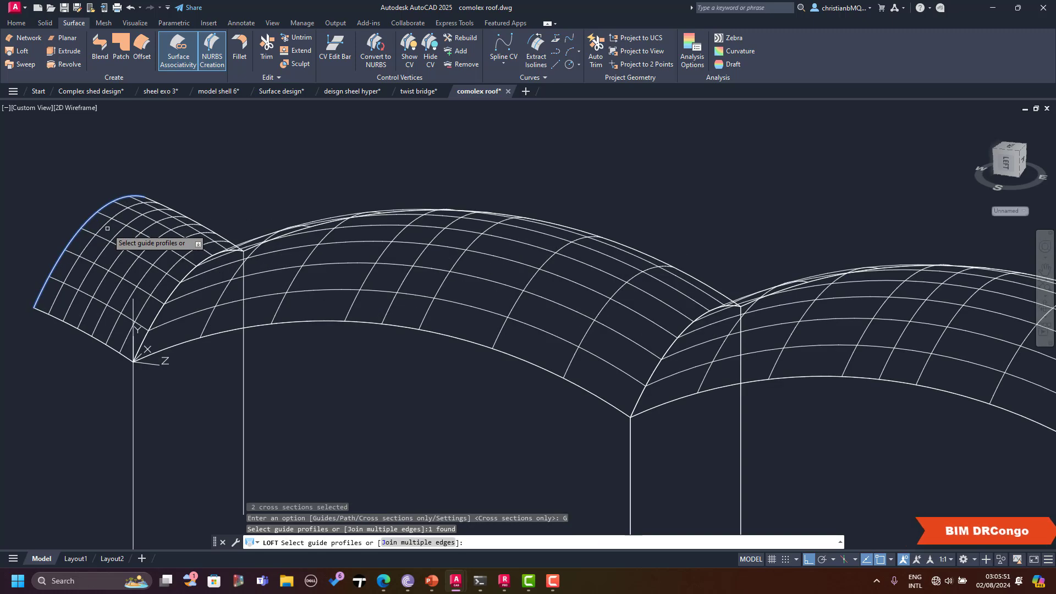
key("Return")
Examine the lofted overhang surface and its junction with the first bay.
scroll(165, 198, "down", 3)
scroll(171, 194, "up", 3)
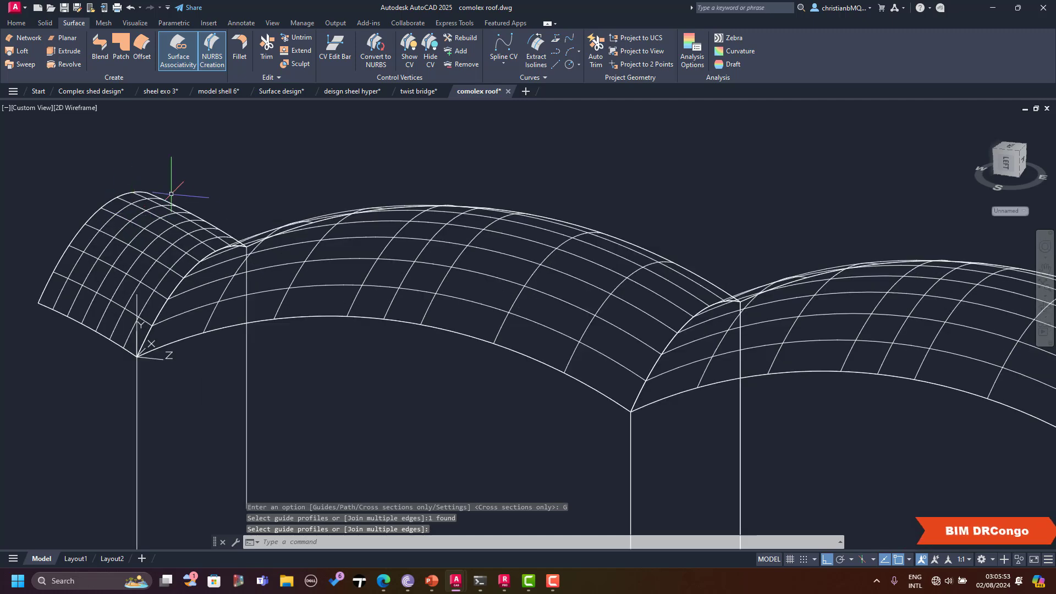
scroll(171, 193, "down", 2)
scroll(187, 209, "up", 3)
scroll(192, 220, "down", 3)
scroll(266, 310, "up", 2)
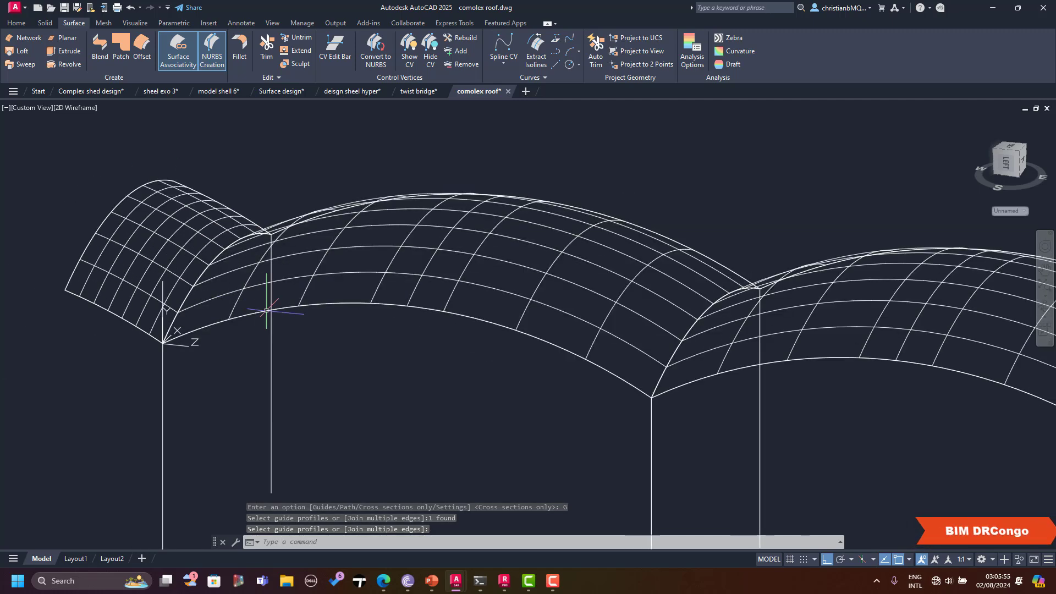
scroll(519, 353, "down", 2)
scroll(393, 296, "up", 2)
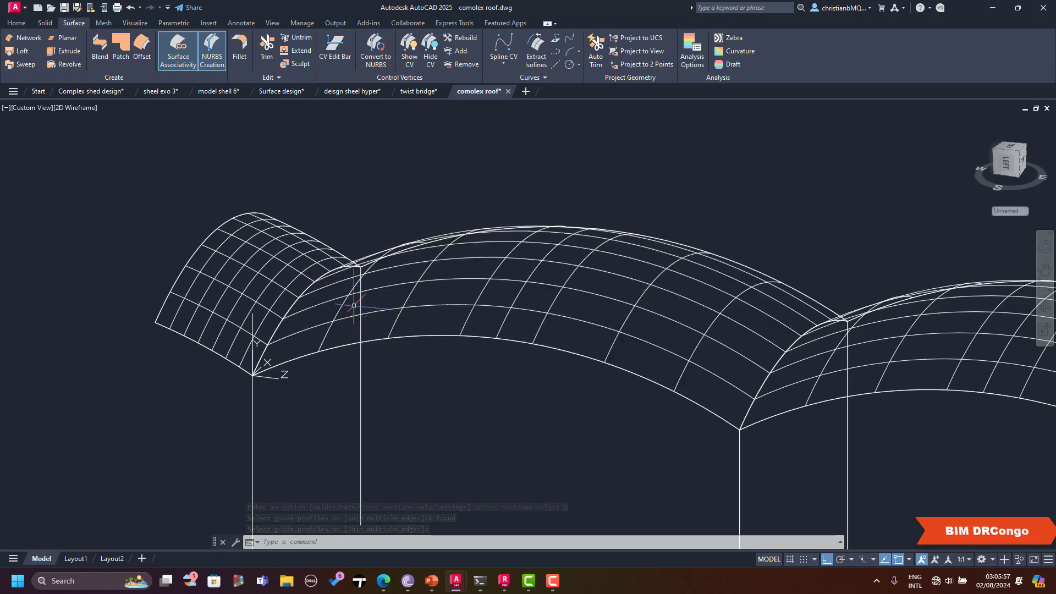
Show the properties of the first bay's surface and set its U isolines to 12.
left_click(391, 324)
right_click(100, 219)
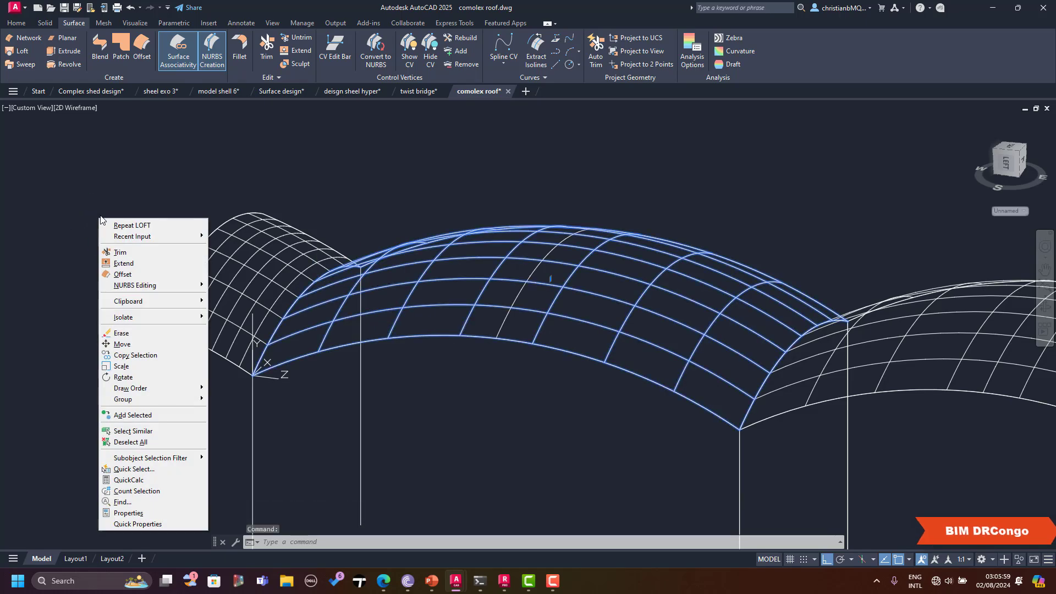
left_click(128, 513)
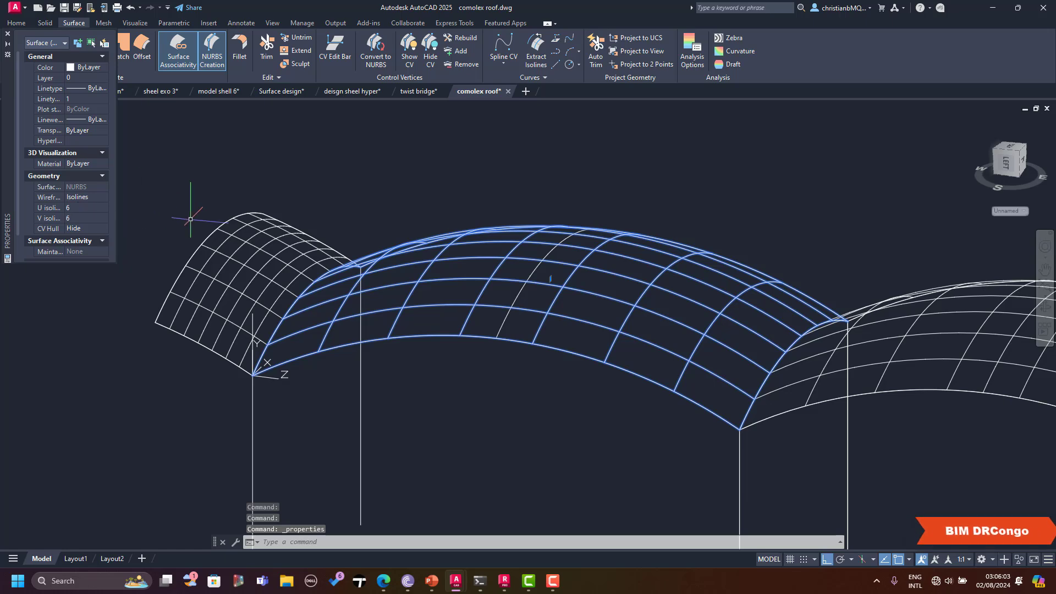
scroll(440, 281, "up", 2)
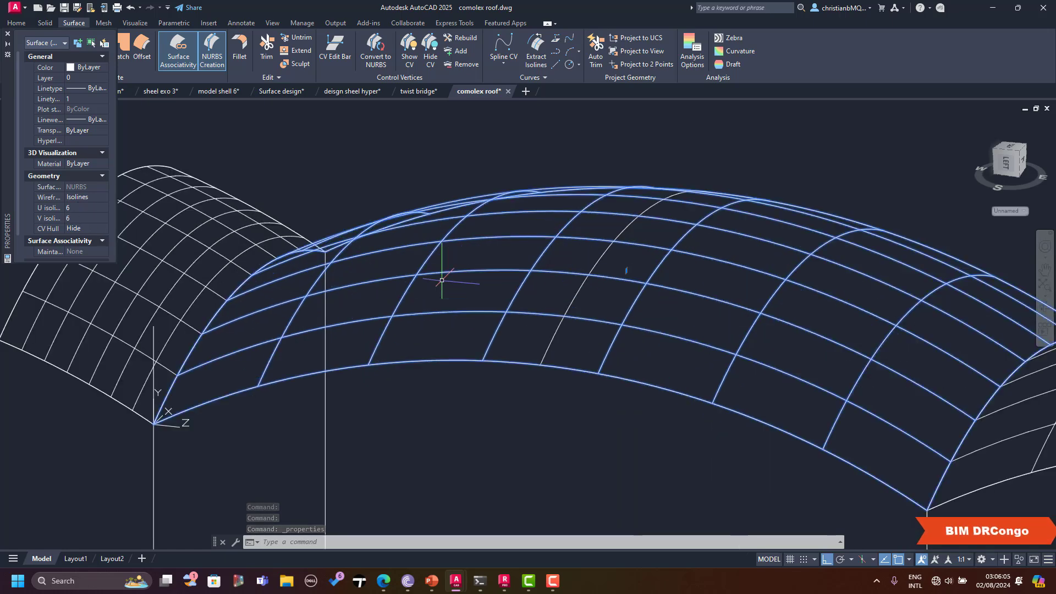
scroll(471, 224, "down", 2)
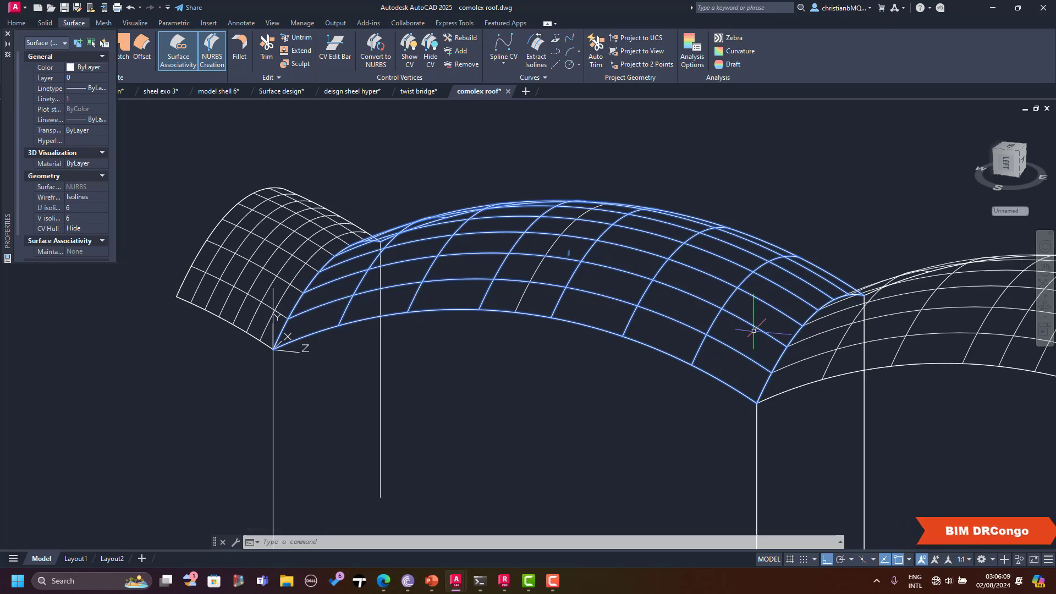
scroll(300, 295, "up", 2)
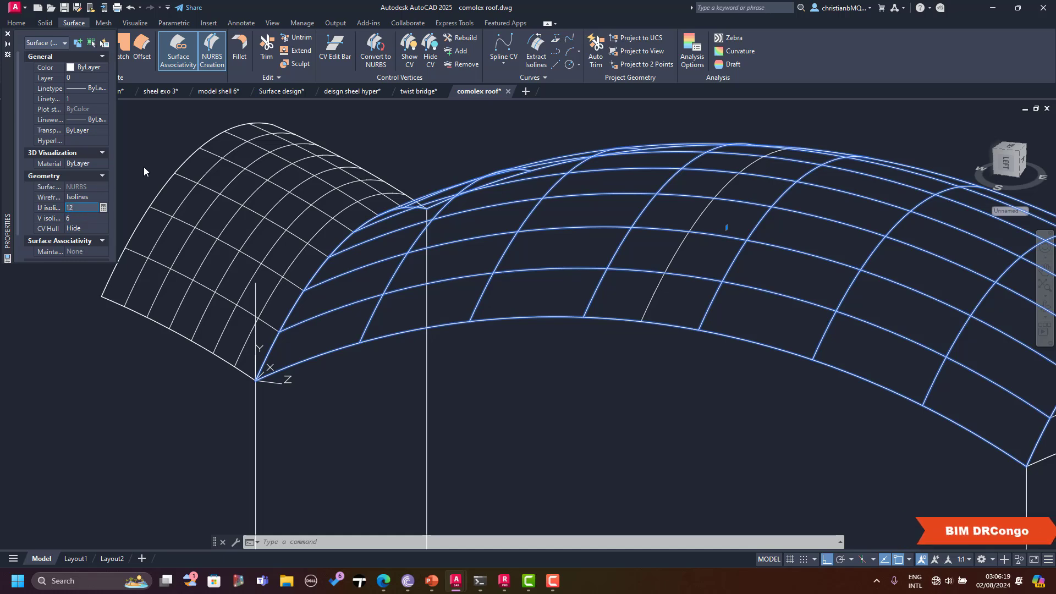
key("Return")
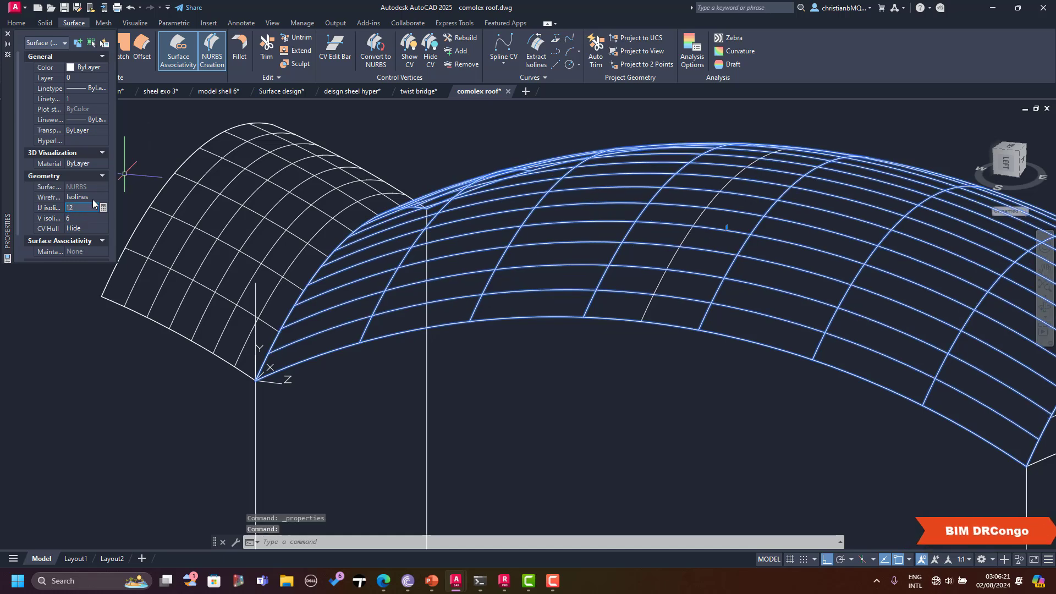
Set the U isolines of the first bay's surface back to 6.
left_click(59, 206)
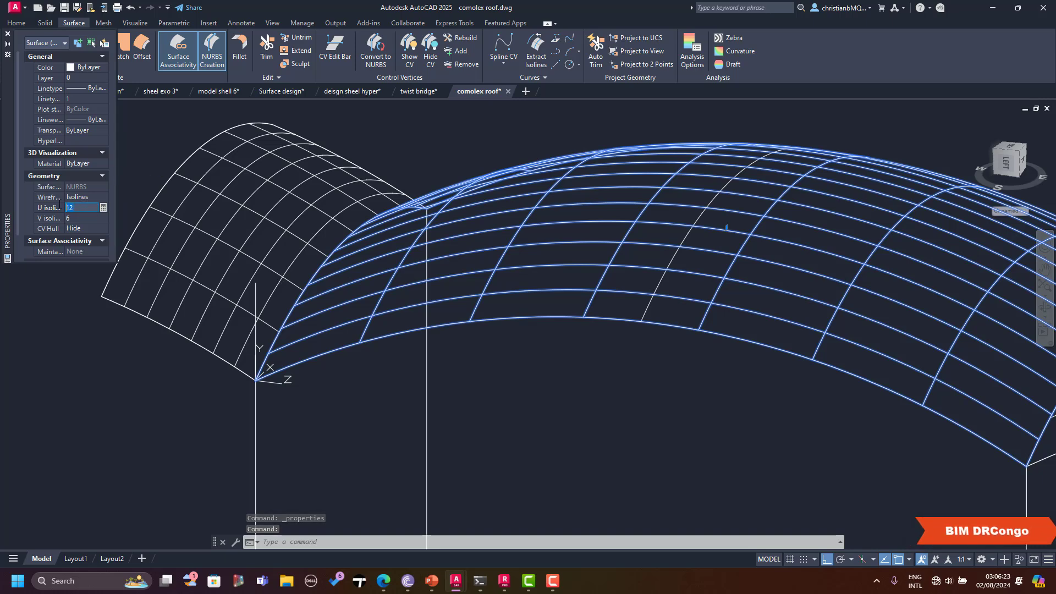
type("6")
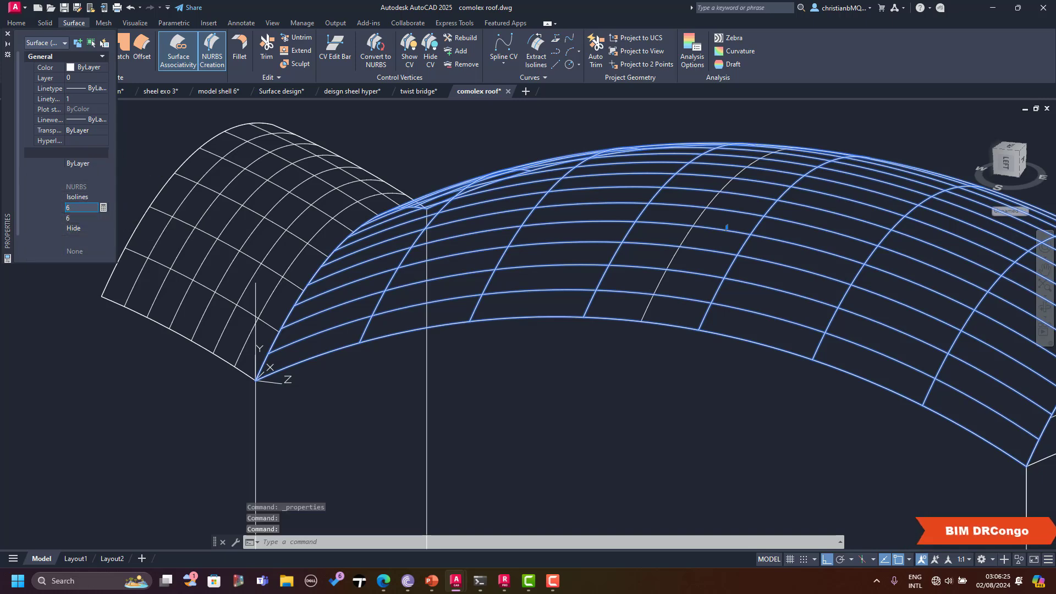
key("Return")
Try 4 V isolines on the first bay's surface, and set the value back to 6.
left_click(79, 219)
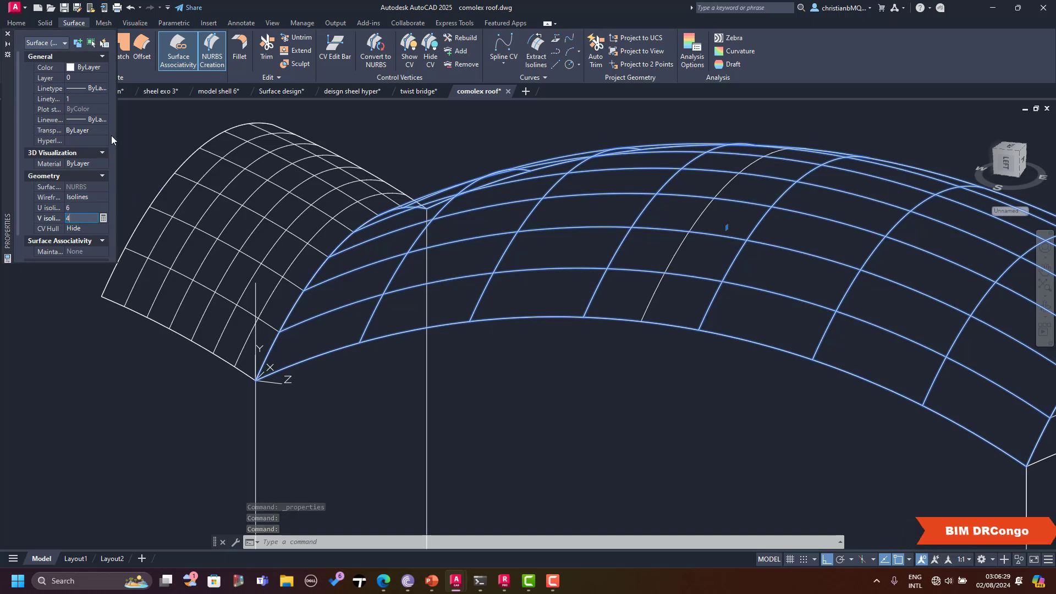
scroll(403, 292, "down", 3)
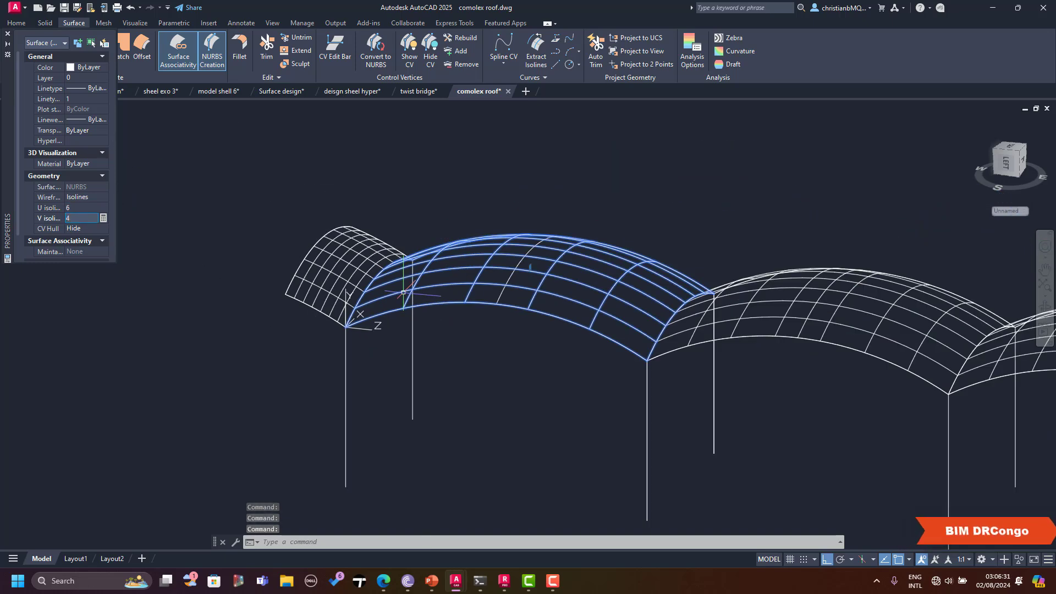
scroll(404, 292, "up", 2)
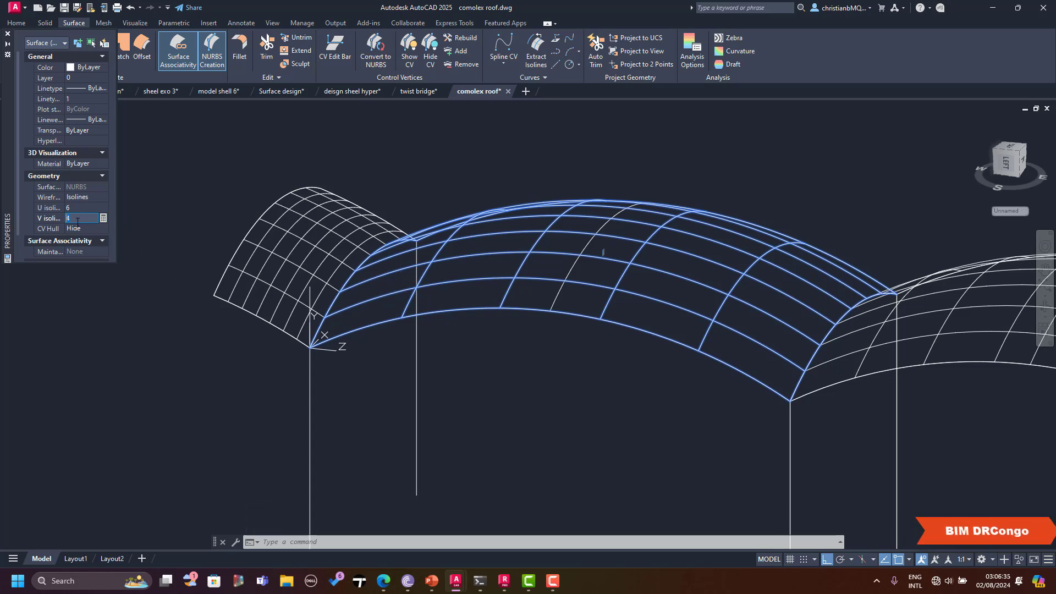
key("Return")
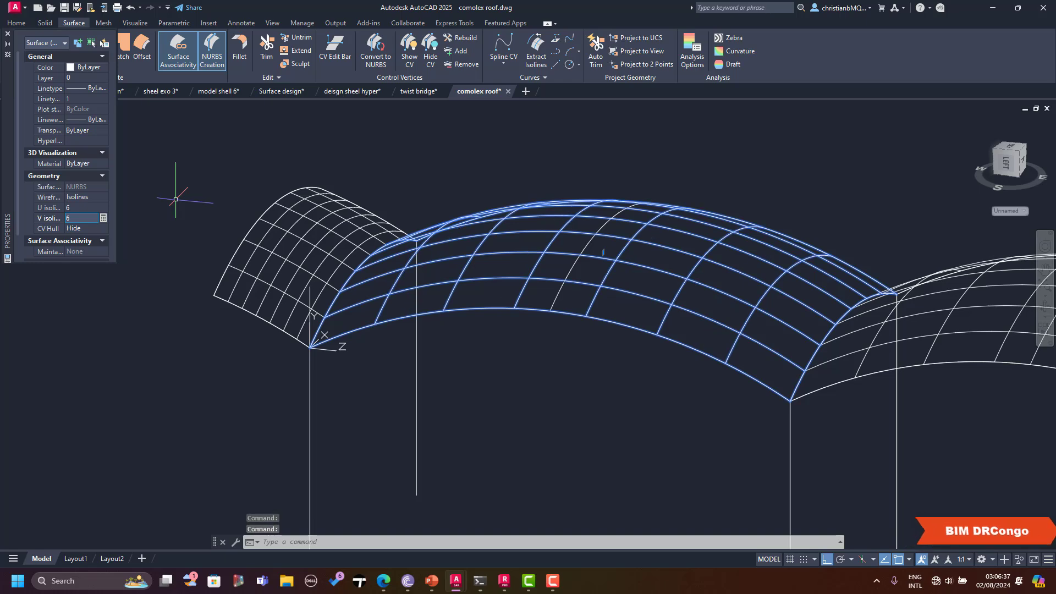
Examine the isoline grids of the first bay, the neighbouring bay and the adjacent overhang.
scroll(330, 256, "down", 4)
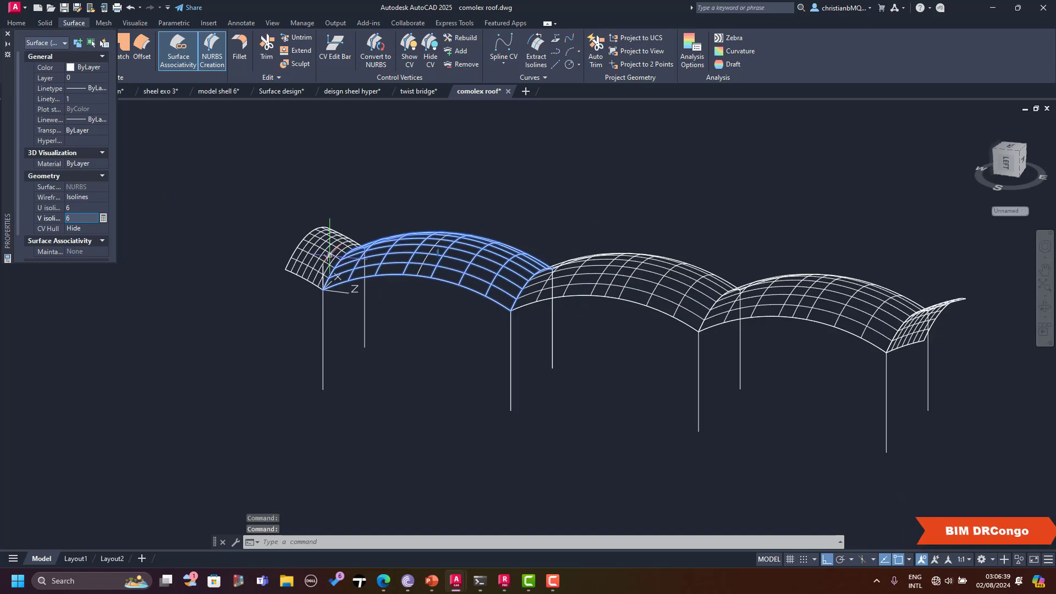
scroll(649, 279, "up", 4)
scroll(648, 282, "down", 4)
scroll(655, 279, "up", 4)
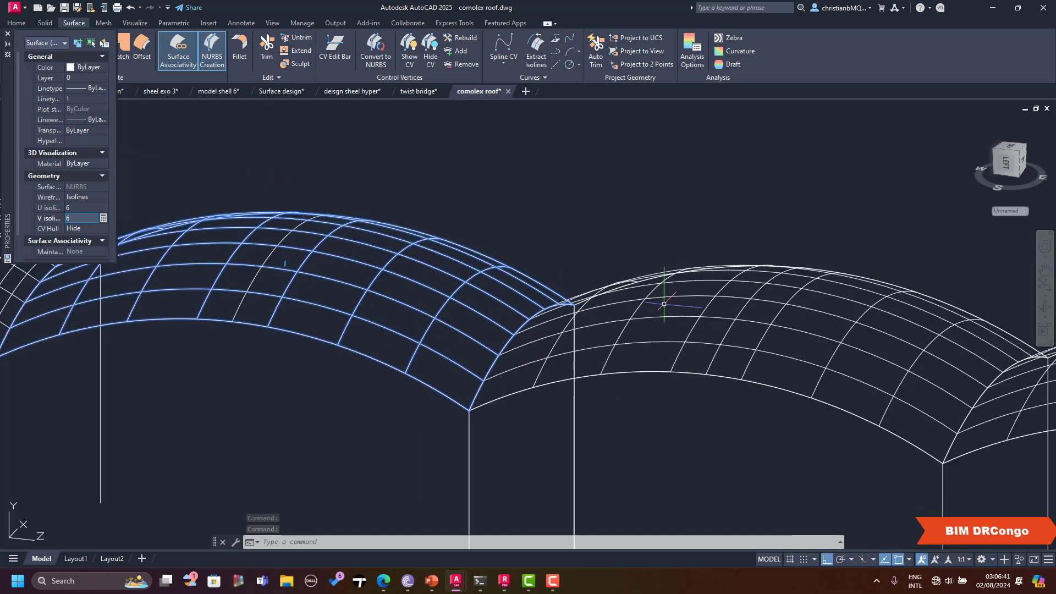
scroll(662, 275, "down", 2)
scroll(421, 241, "up", 4)
scroll(418, 242, "down", 4)
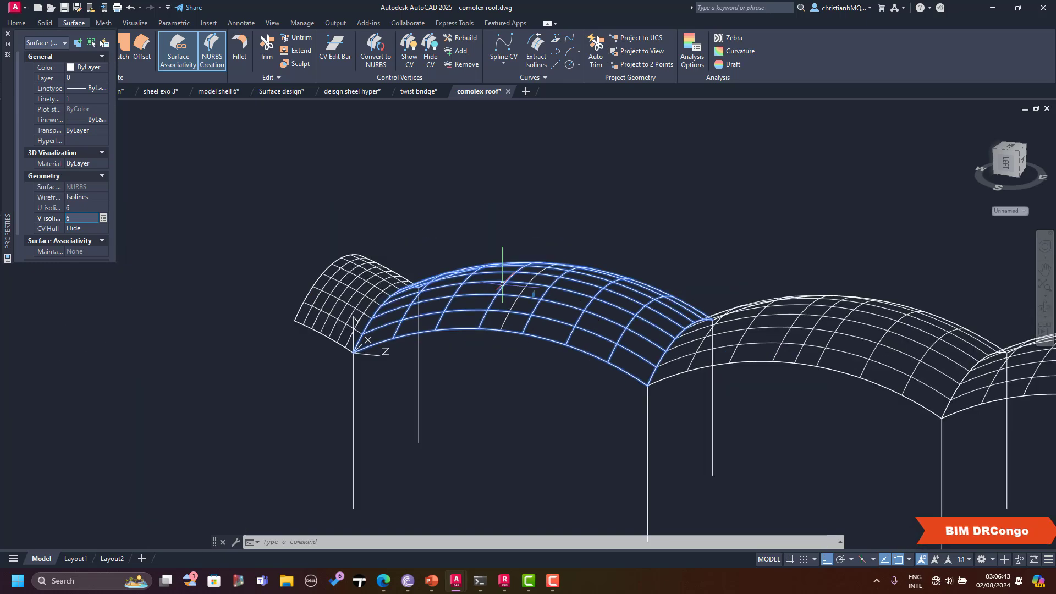
scroll(416, 242, "up", 3)
scroll(413, 242, "down", 3)
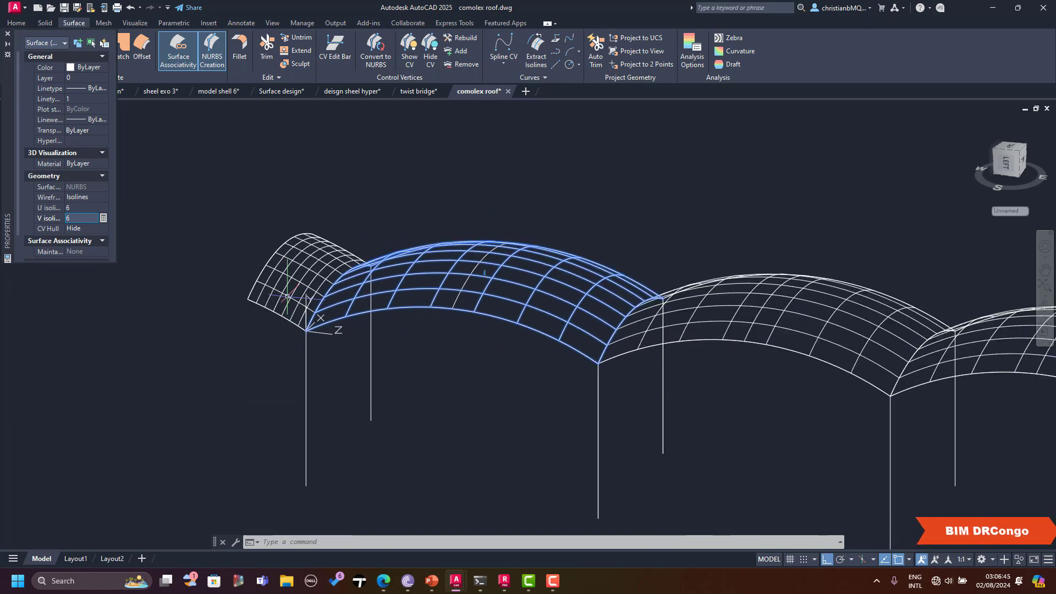
Add the overhang beside the first bay to the selection, try 4 U isolines on both surfaces, and restore 6.
scroll(287, 297, "up", 4)
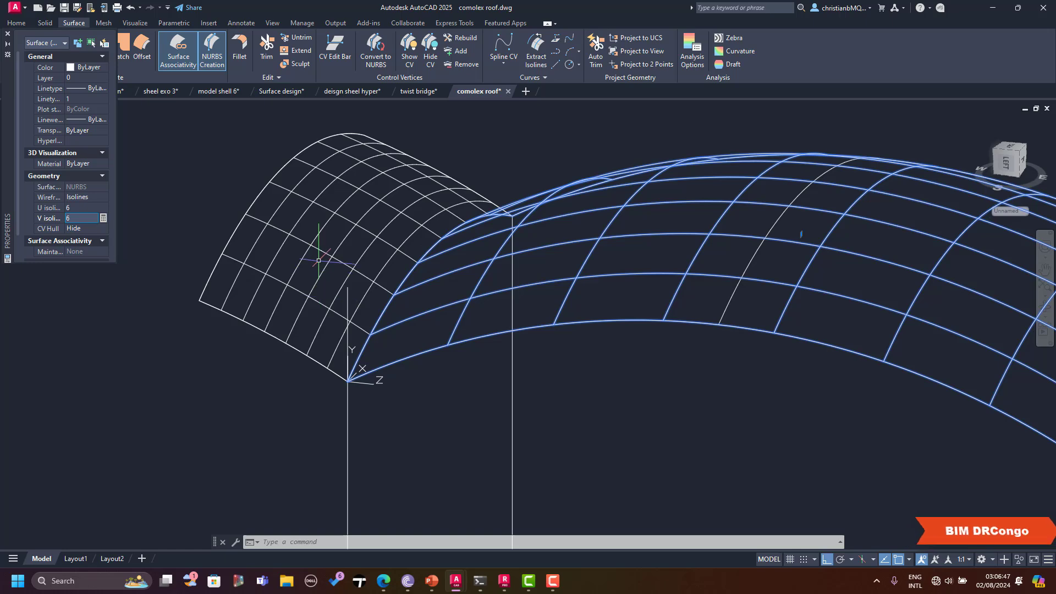
left_click(322, 230)
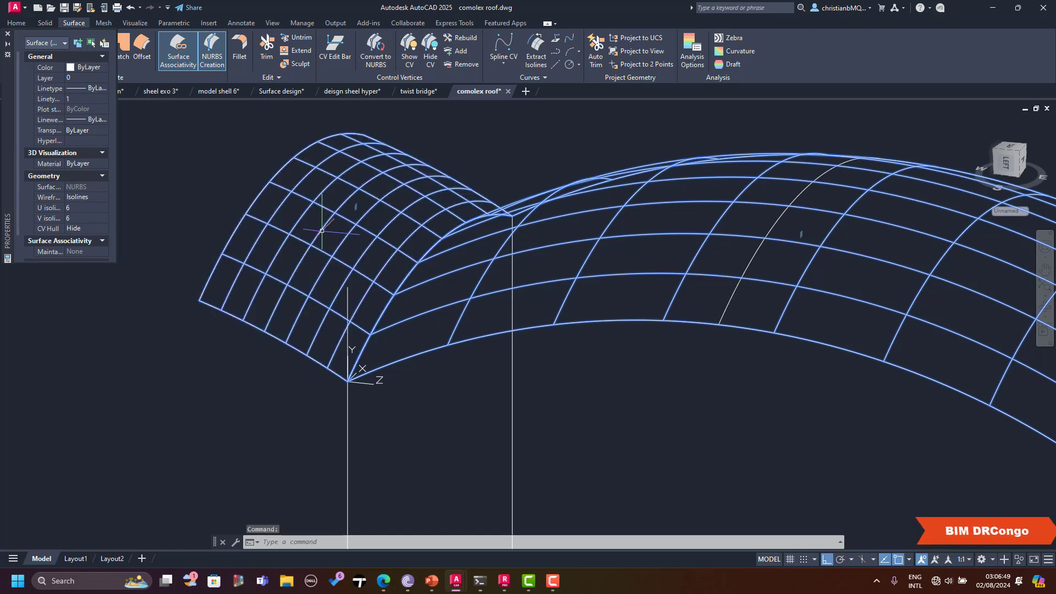
left_click(88, 209)
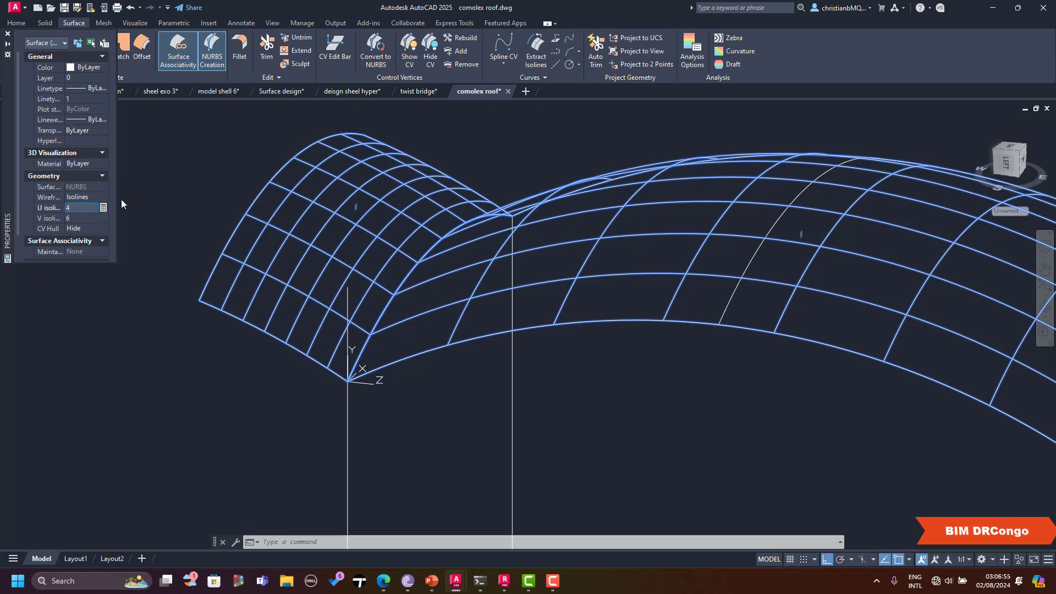
type("4")
key("Return")
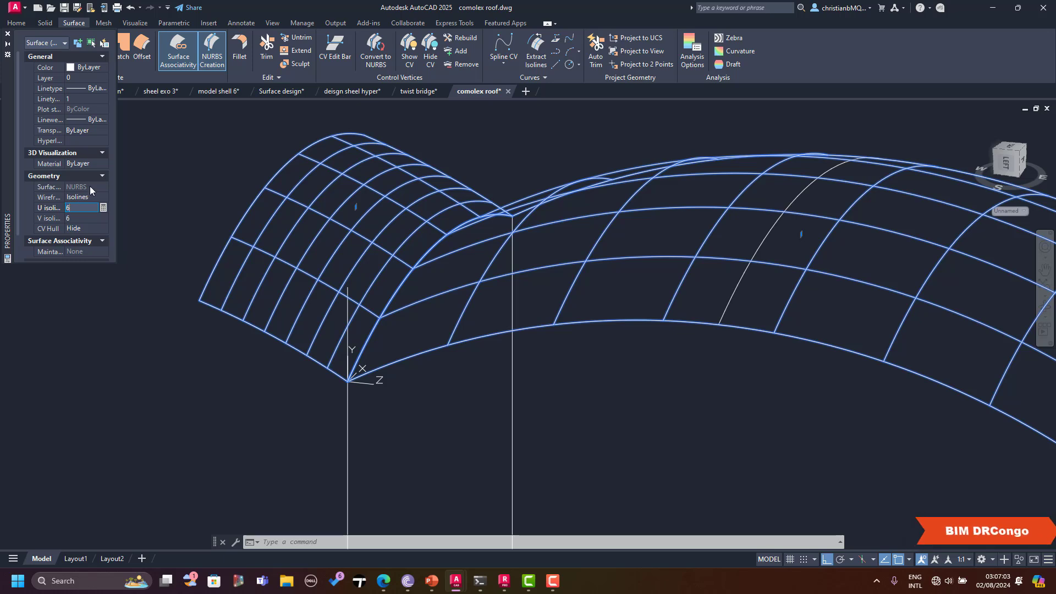
key("Return")
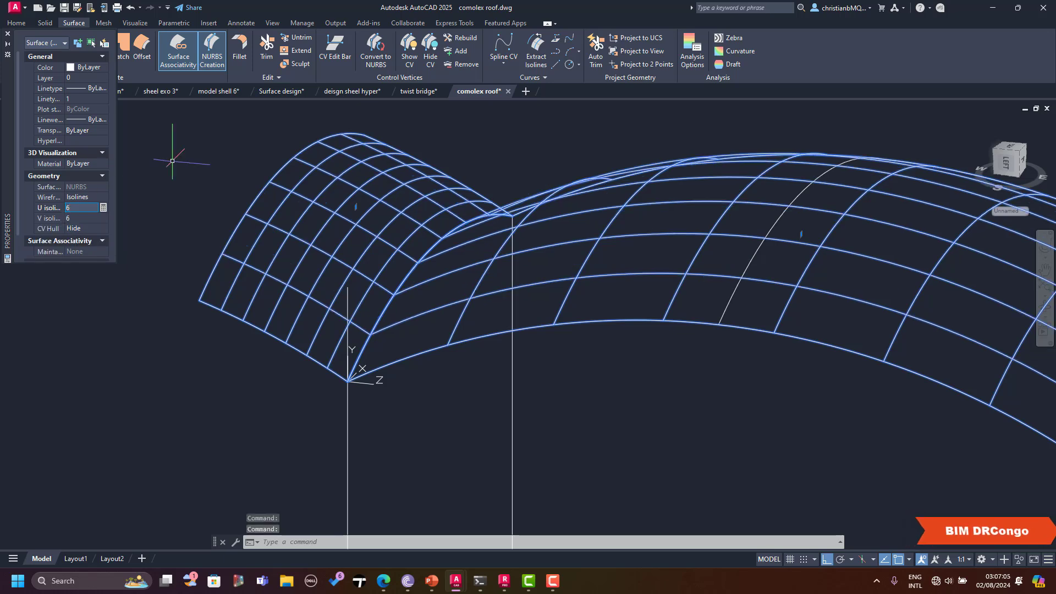
Set the V isolines of the selected overhang and first bay surfaces to 4.
left_click(80, 218)
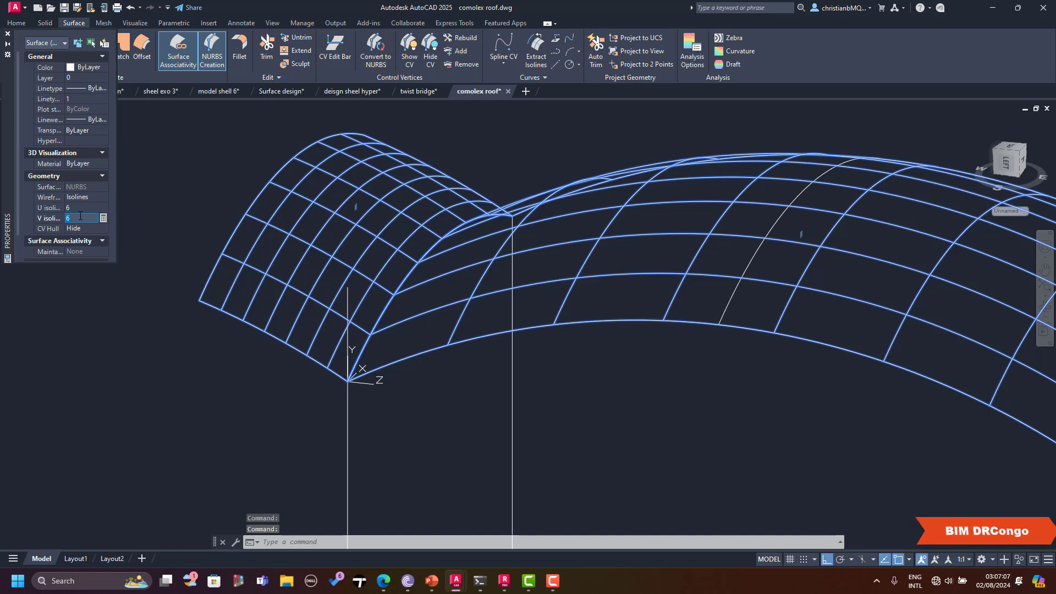
key("Return")
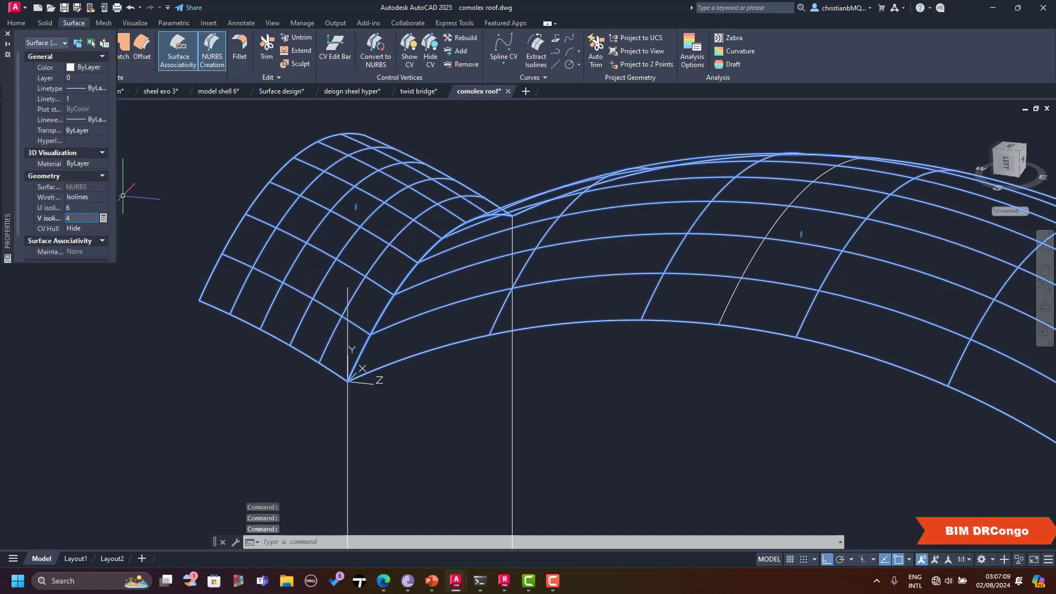
scroll(325, 233, "down", 3)
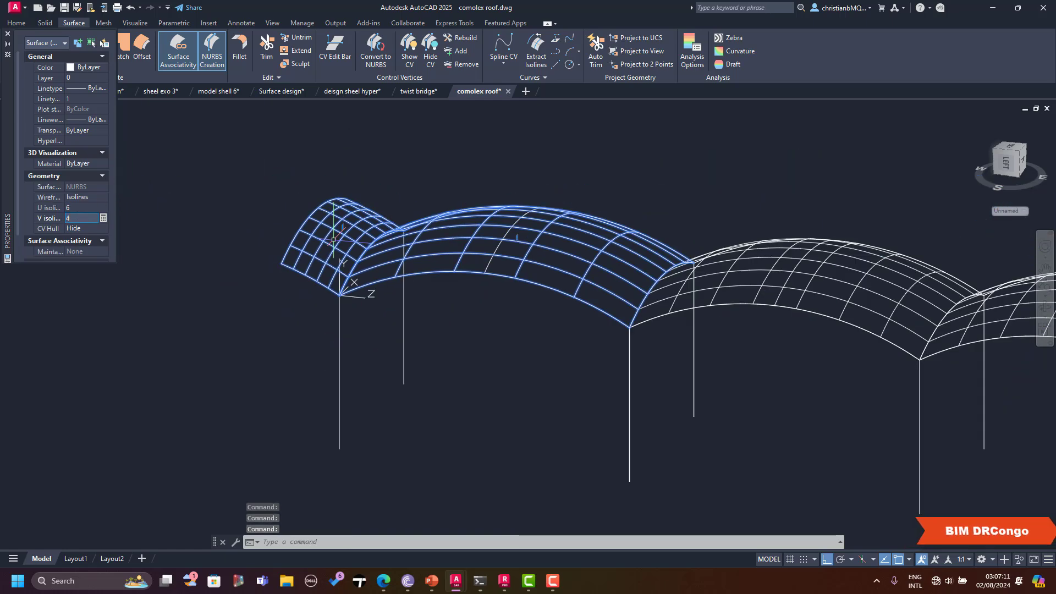
scroll(325, 233, "up", 2)
scroll(326, 233, "up", 1)
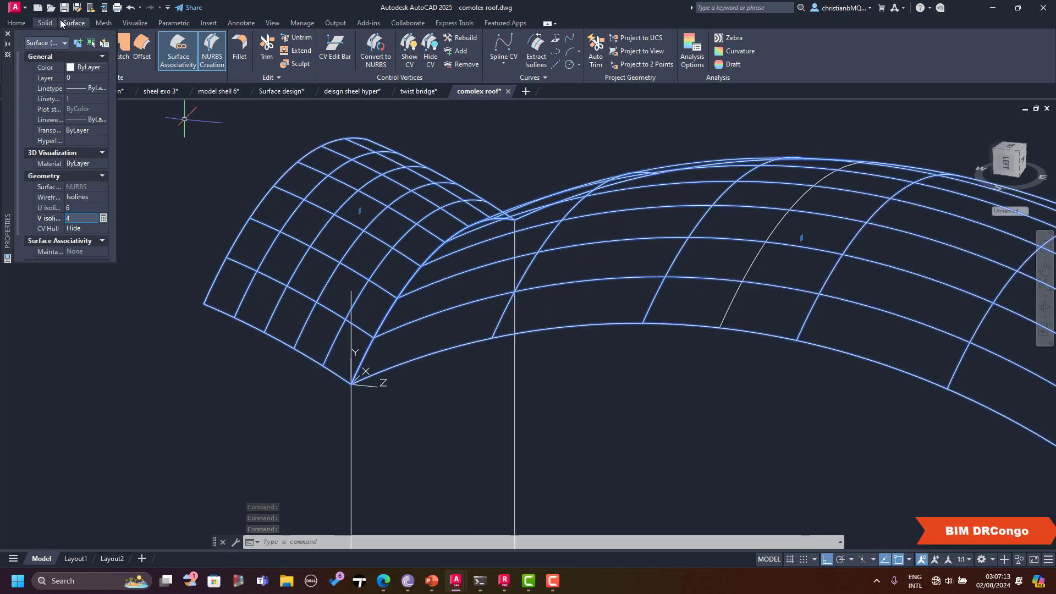
Try 6 V isolines on the overhang and first bay surfaces together.
left_click(132, 7)
scroll(336, 254, "down", 3)
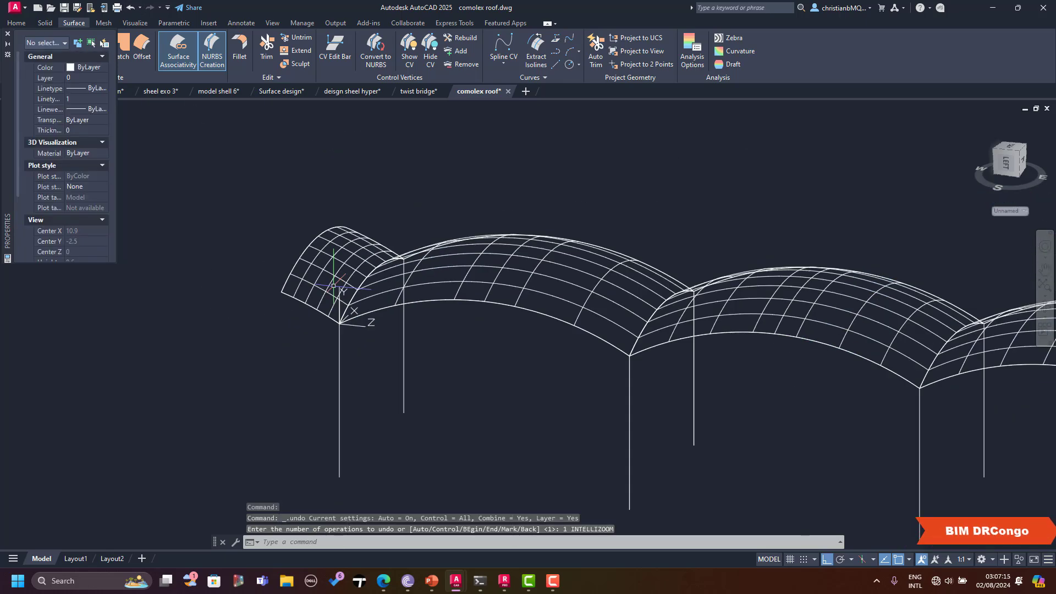
scroll(336, 254, "up", 3)
left_click(337, 254)
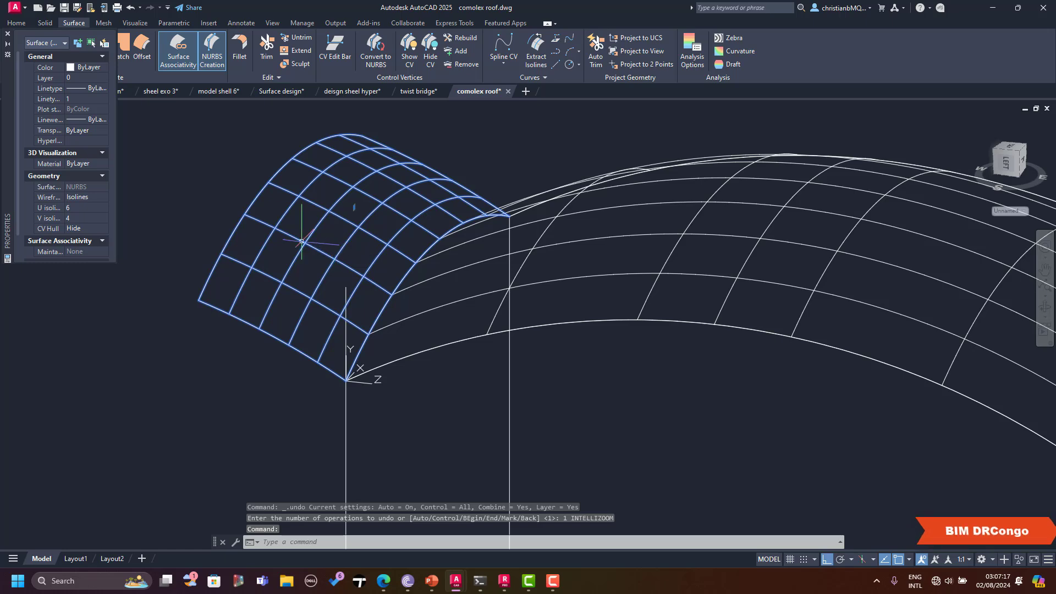
left_click(413, 389)
key("Escape")
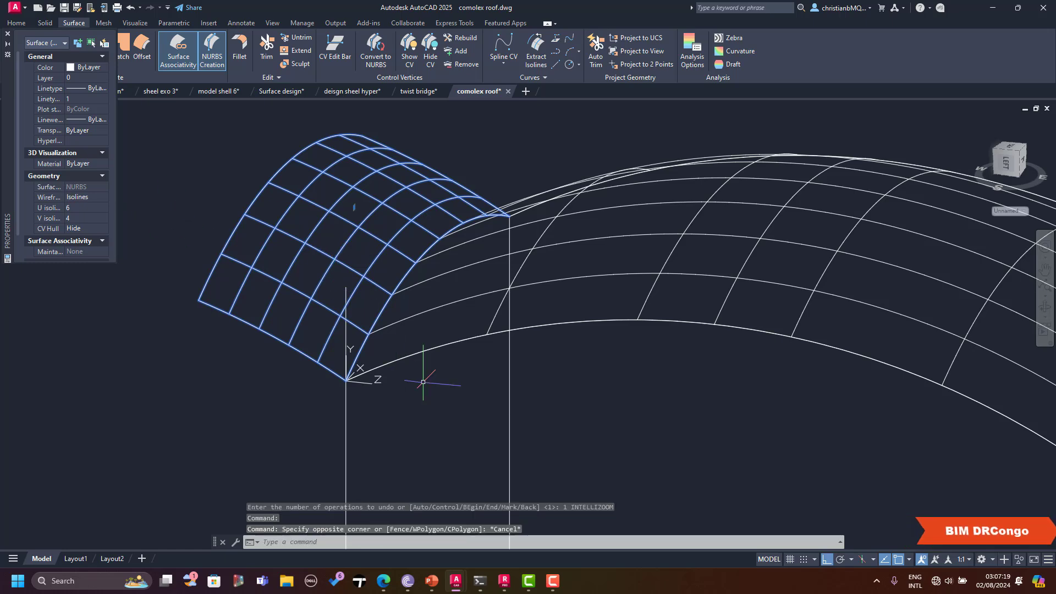
left_click(647, 302)
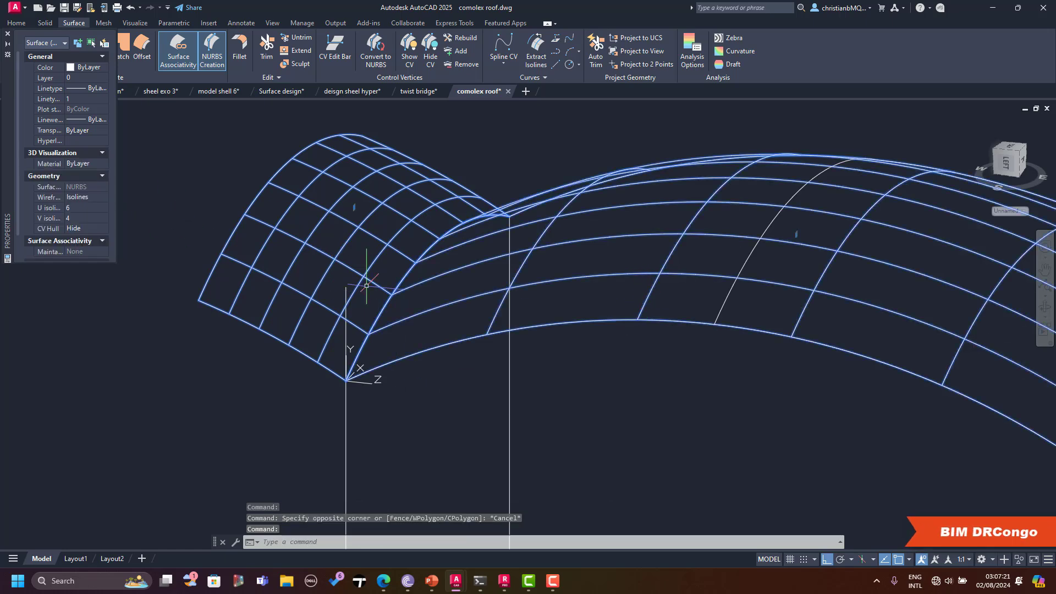
left_click(87, 219)
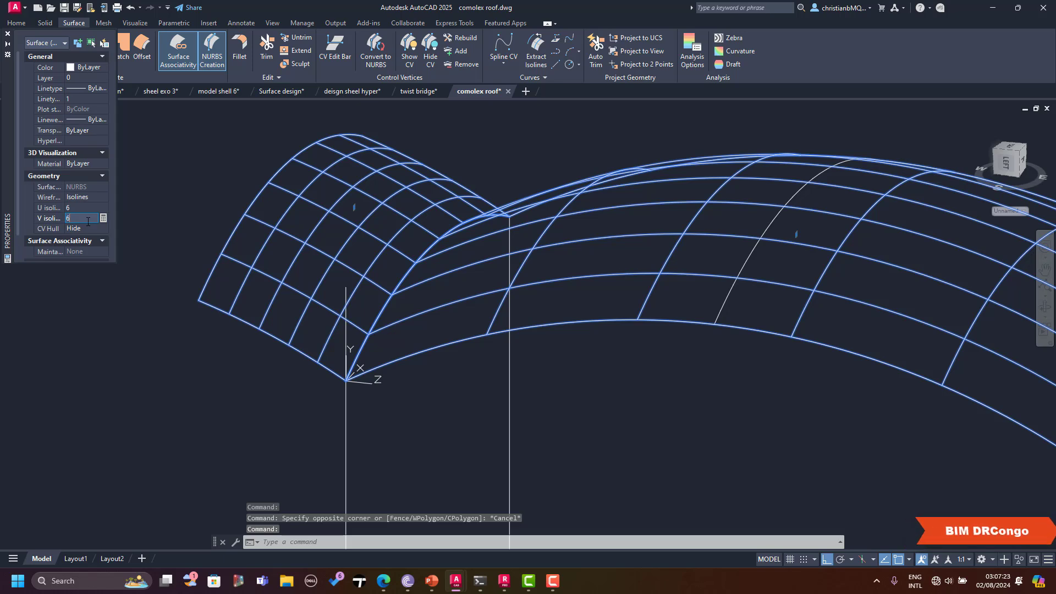
type("6")
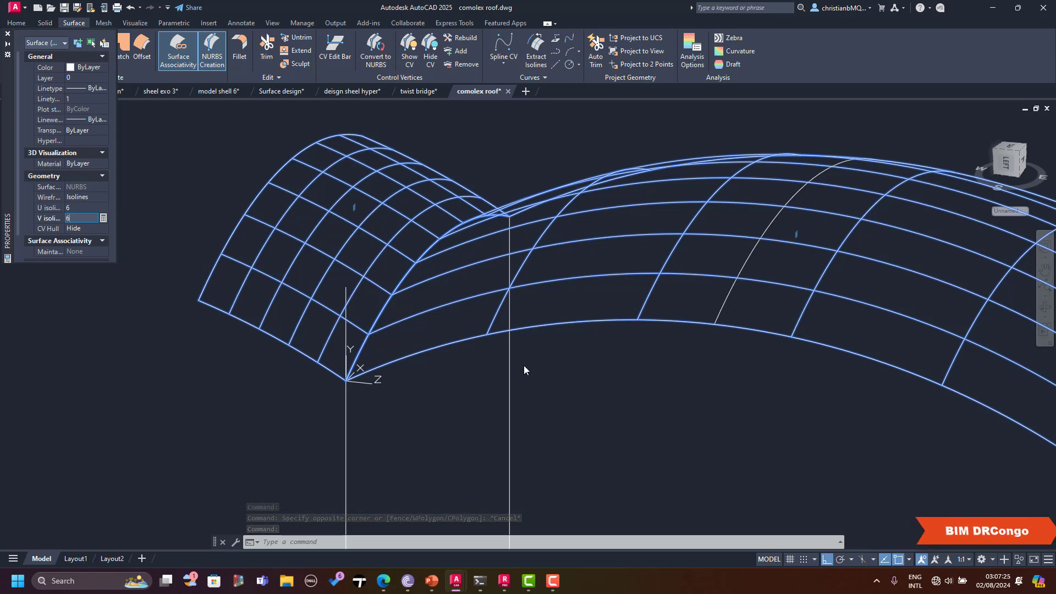
key("Escape")
Set the V isolines of the first bay's surface alone to 6.
left_click(565, 279)
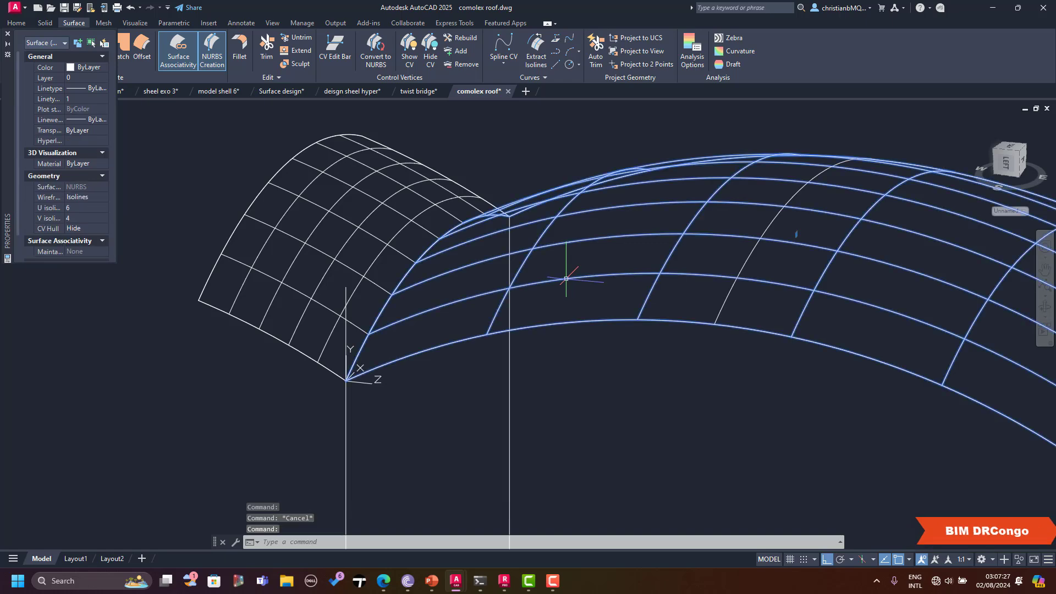
left_click(84, 218)
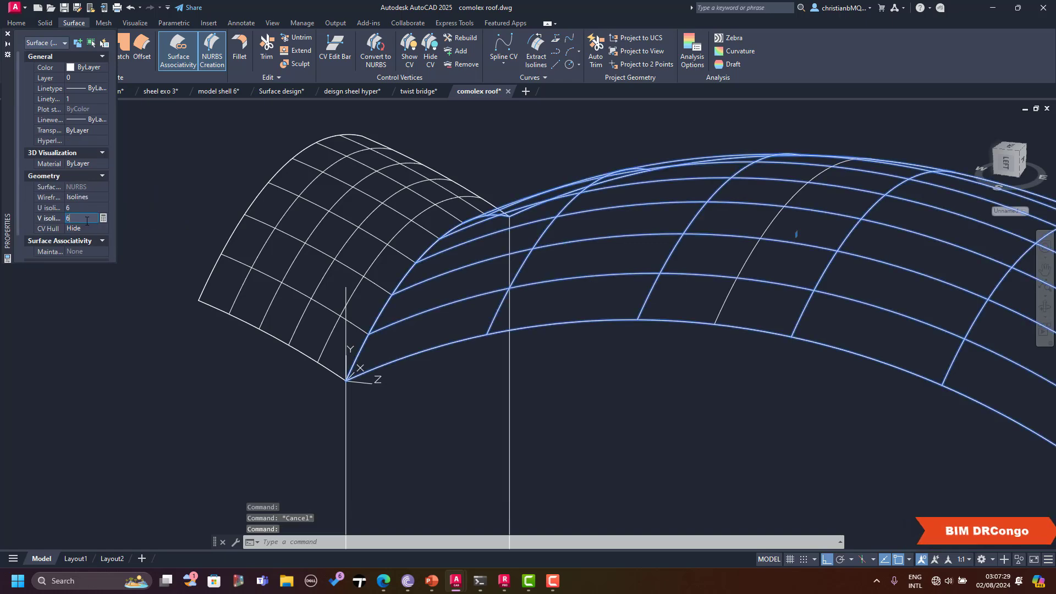
scroll(133, 185, "down", 3)
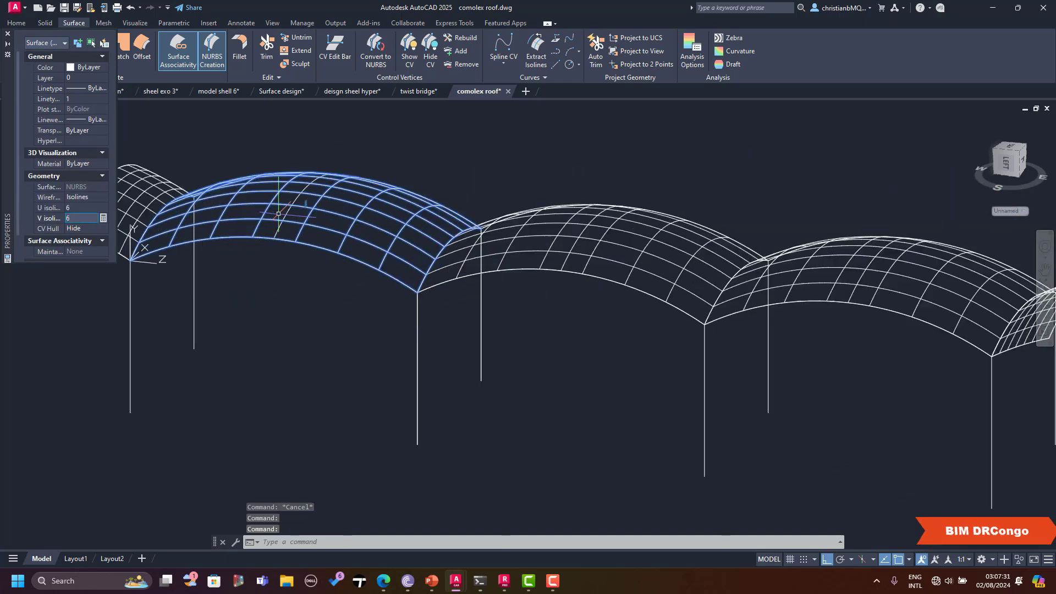
scroll(288, 237, "down", 3)
key("Escape")
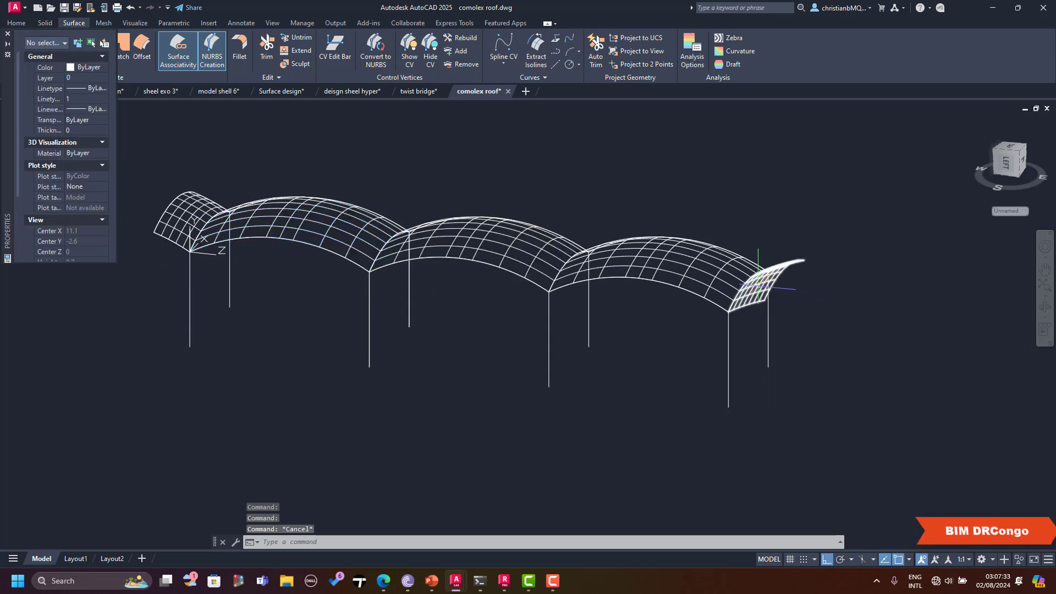
Set the V isolines of the overhang surface at the far end, beside the third bay, to 4.
left_click(770, 281)
left_click(84, 218)
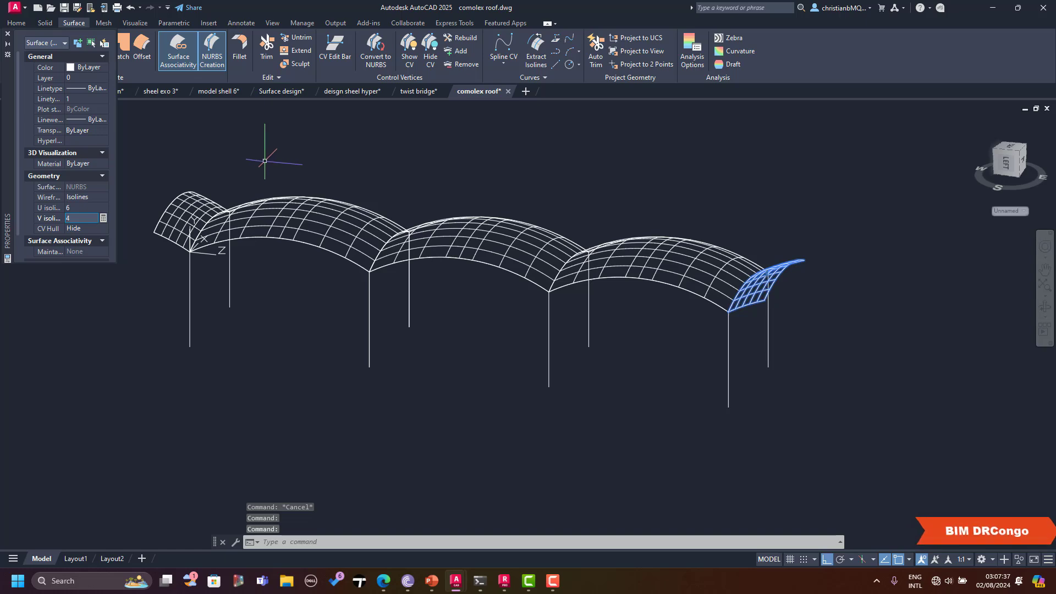
scroll(780, 317, "up", 3)
scroll(814, 343, "down", 2)
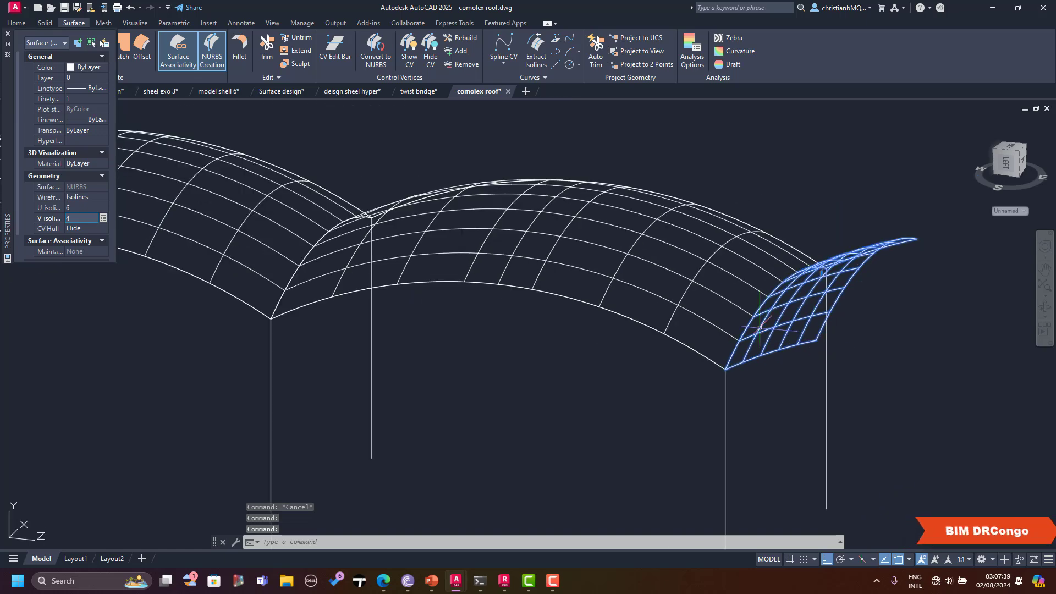
key("Escape")
Check the U and V isoline counts of the third bay's surface and compare its grid with the neighbouring bay.
left_click(601, 263)
scroll(582, 277, "down", 3)
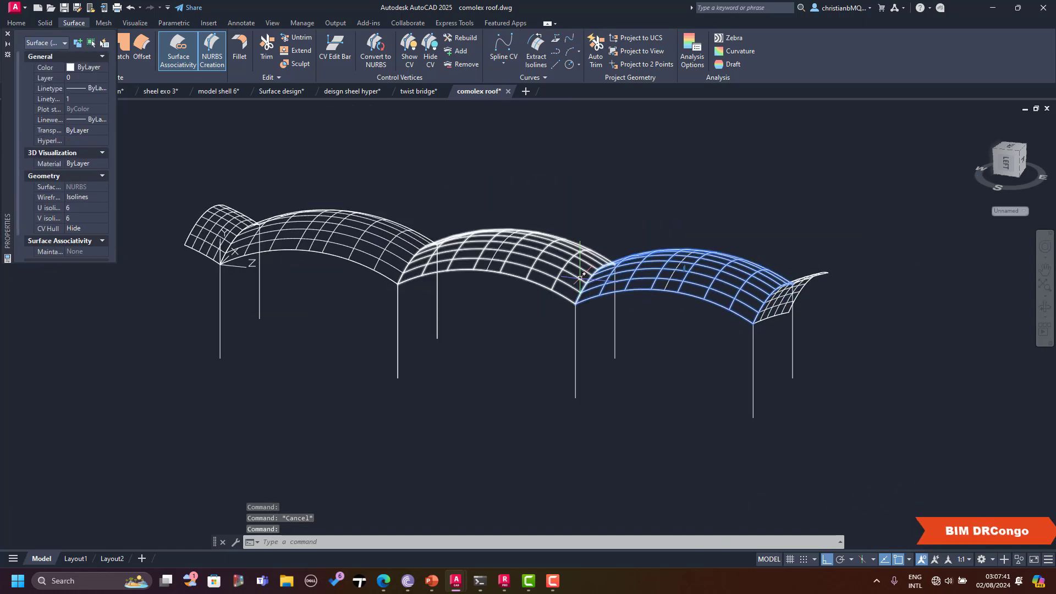
scroll(584, 274, "up", 2)
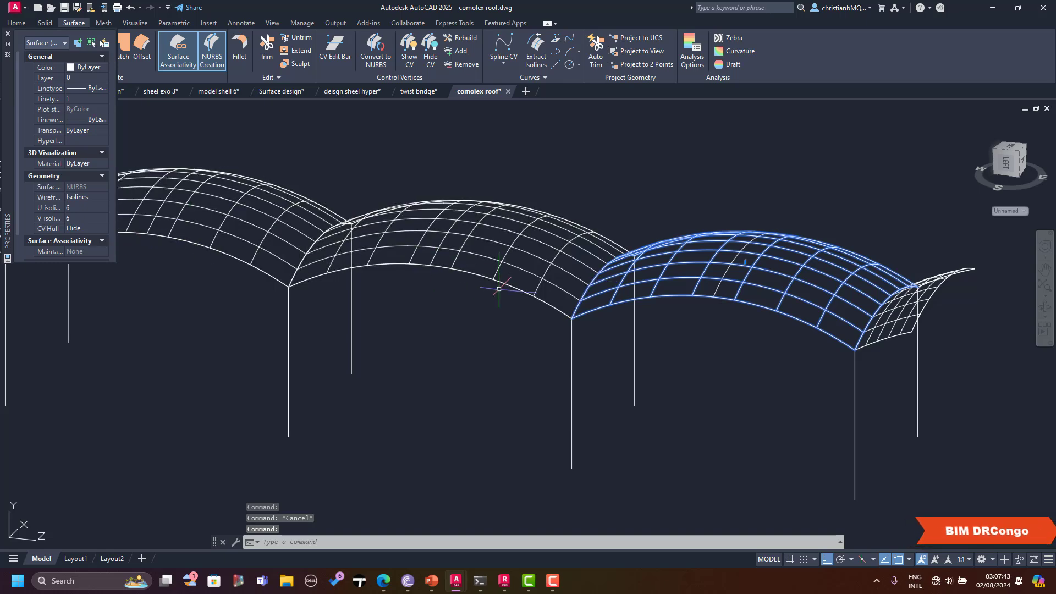
key("Escape")
Display the whole roof in the Conceptual visual style and examine the shaded surfaces from the opposite direction.
scroll(503, 287, "down", 3)
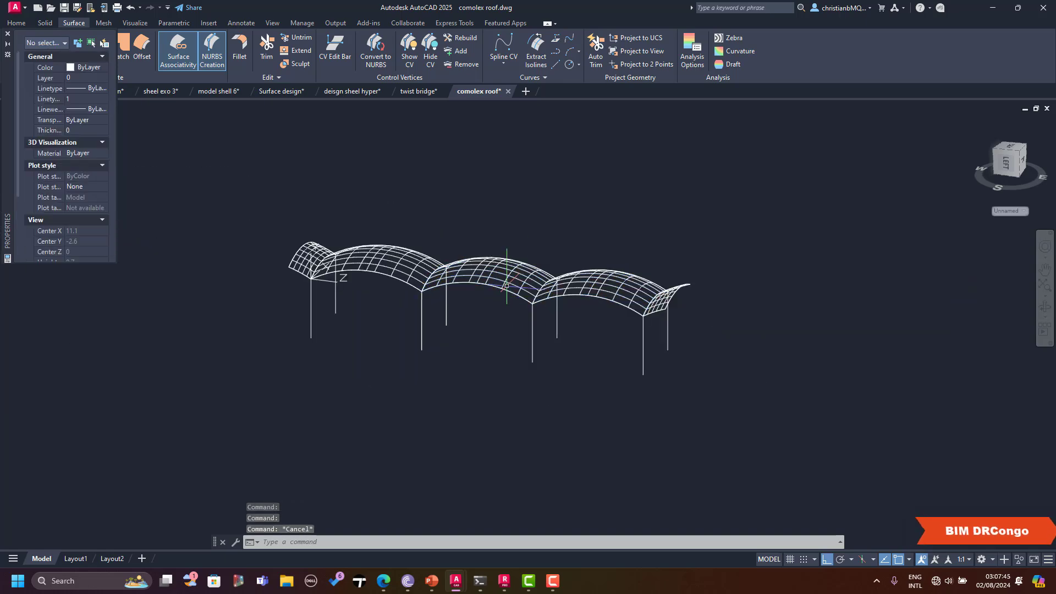
middle_click_drag(439, 296, 632, 331, "shift")
scroll(633, 253, "down", 2)
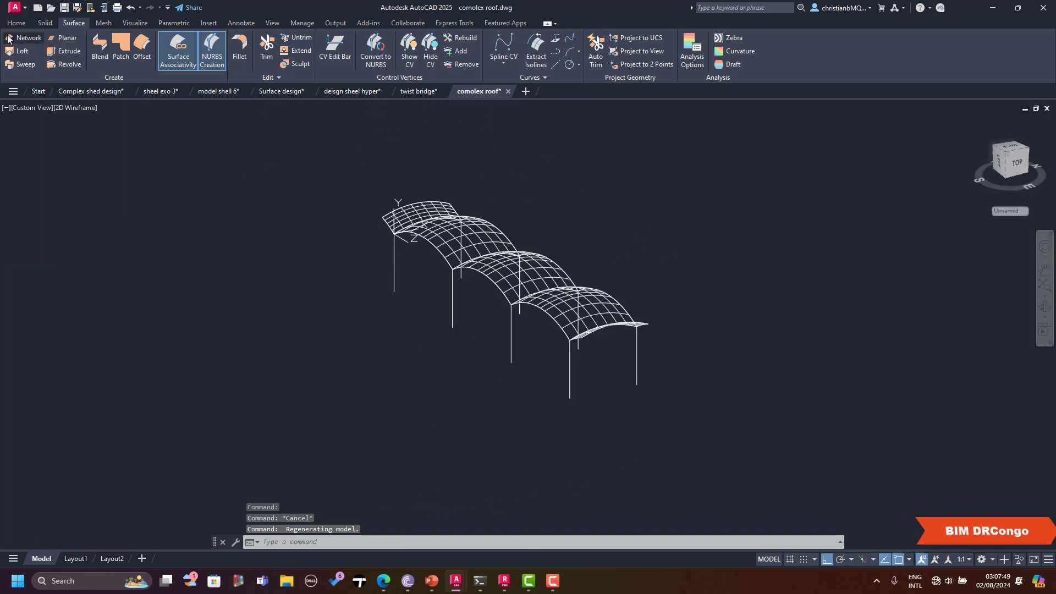
left_click(83, 107)
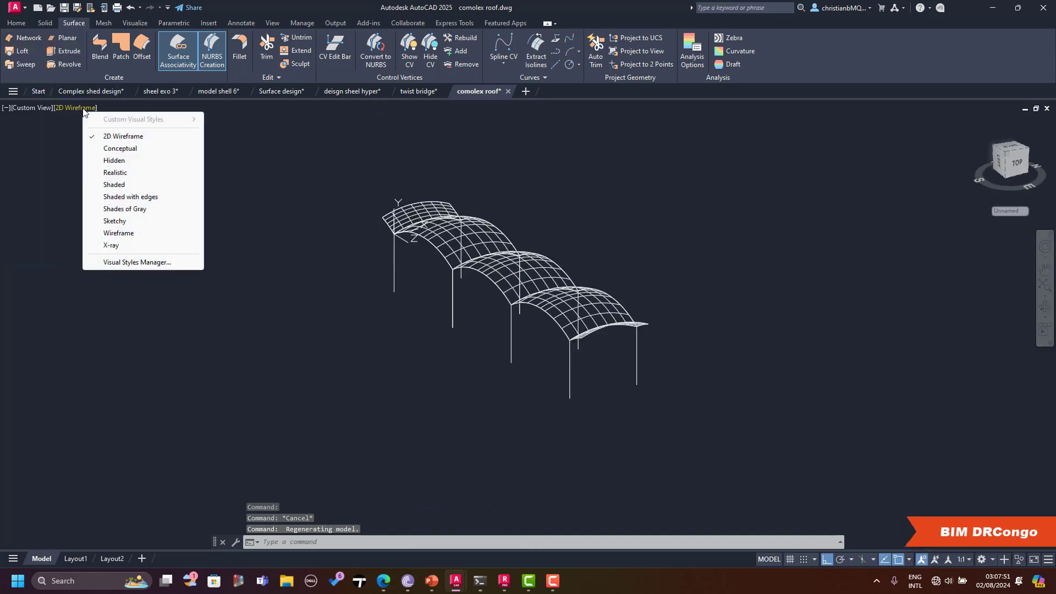
left_click(115, 146)
middle_click_drag(563, 282, 456, 265, "shift")
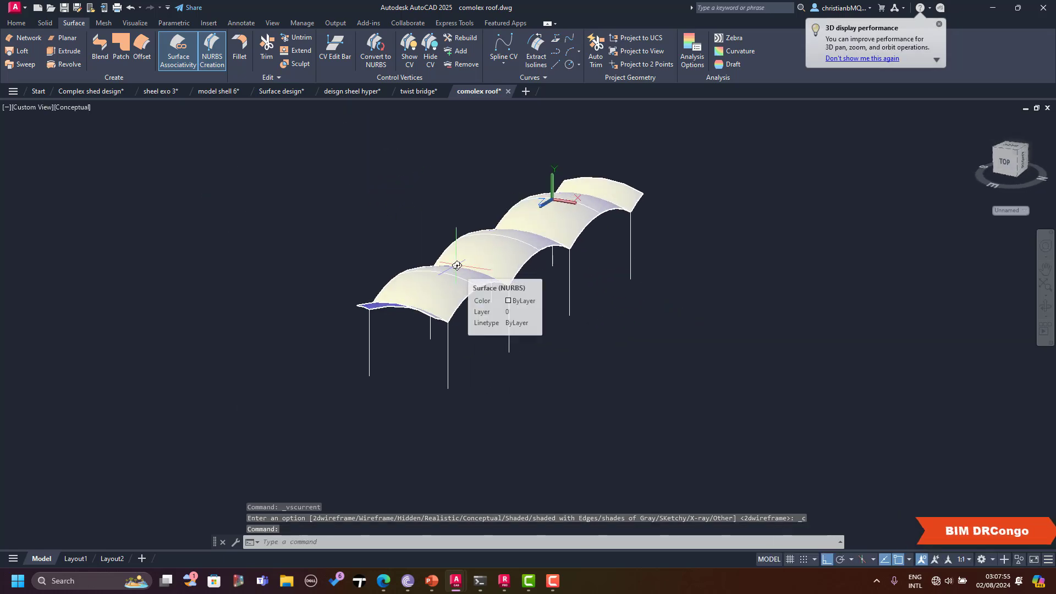
scroll(470, 264, "up", 3)
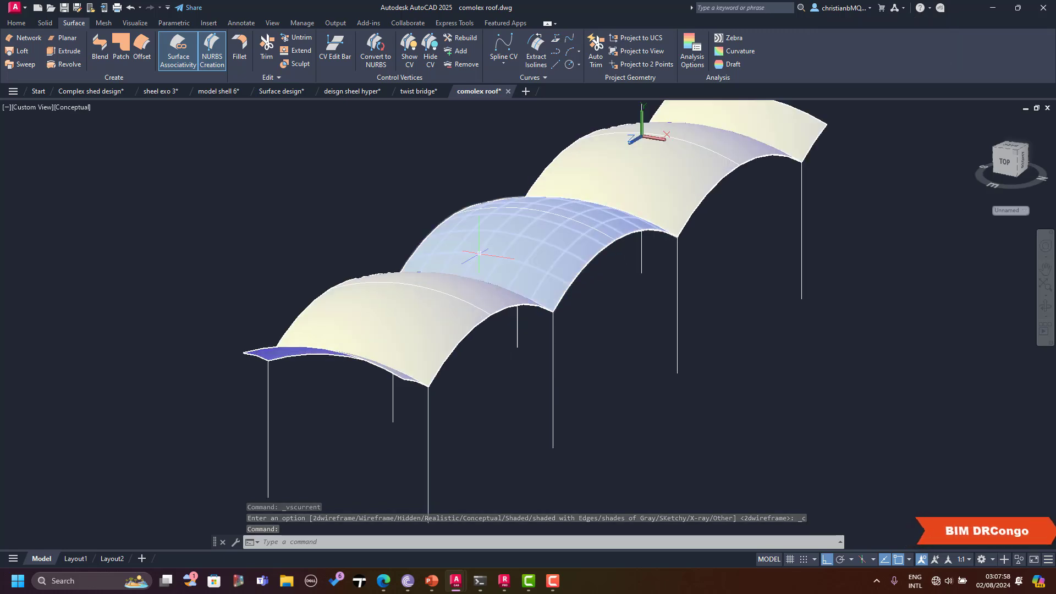
Orbit the shaded roof to view it from the side of the first bay's overhang.
key("Escape")
right_click(358, 197)
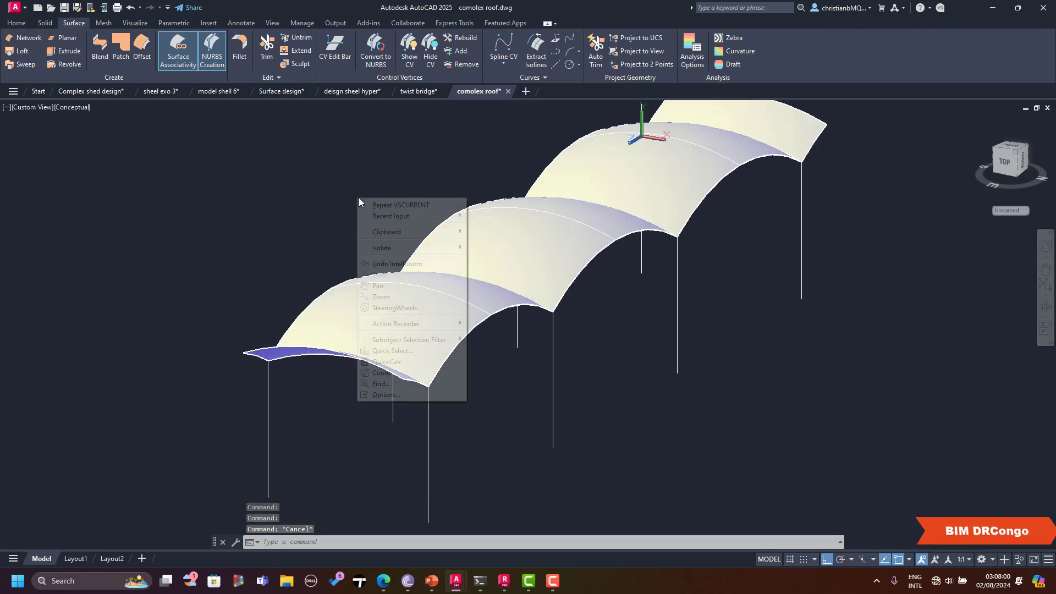
left_click(294, 226)
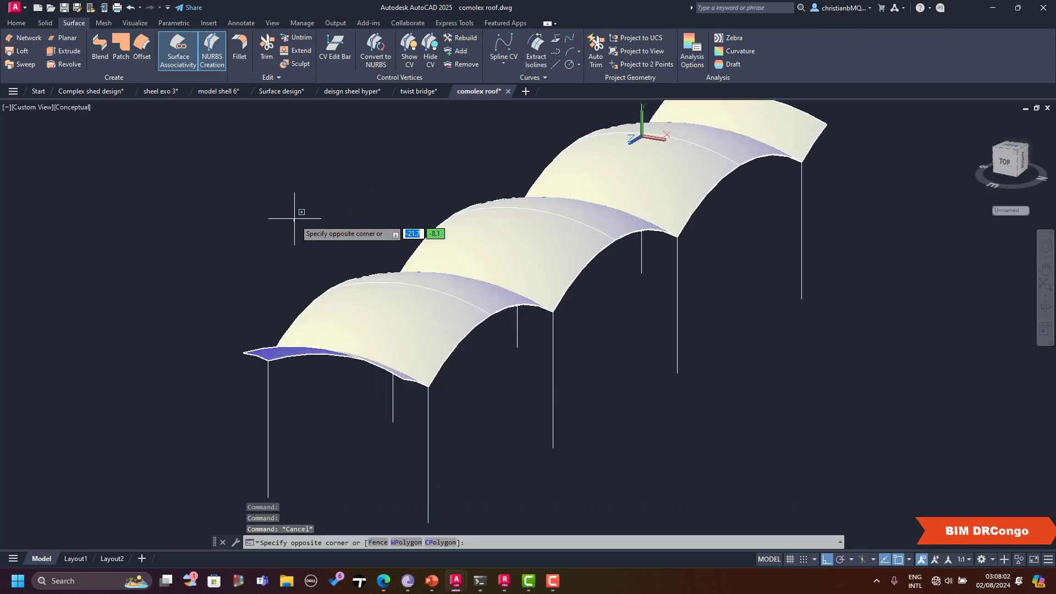
left_click(292, 220)
left_click(1046, 304)
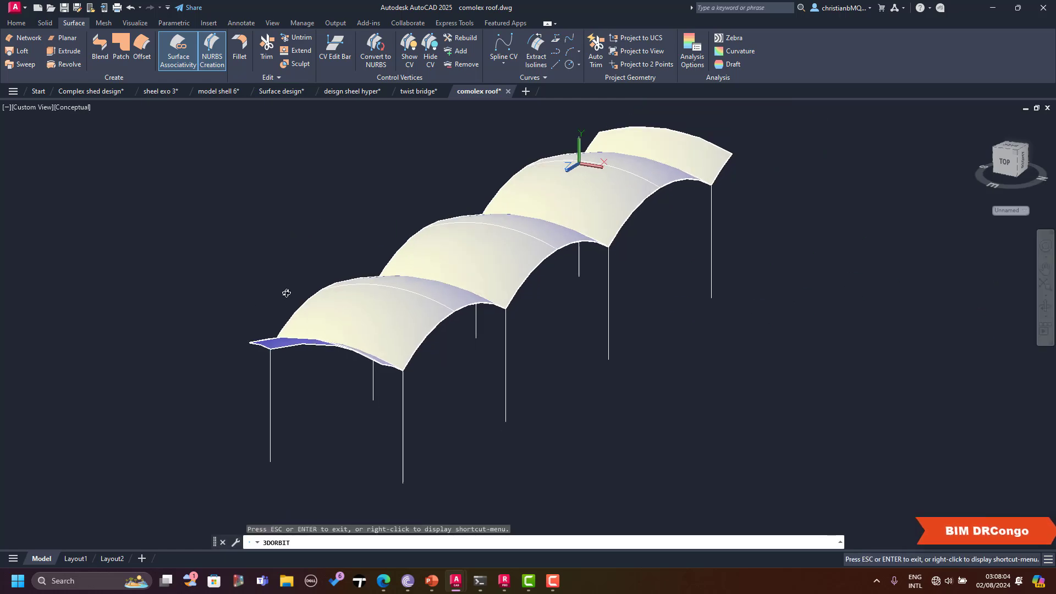
left_click_drag(283, 295, 390, 323)
scroll(390, 322, "up", 3)
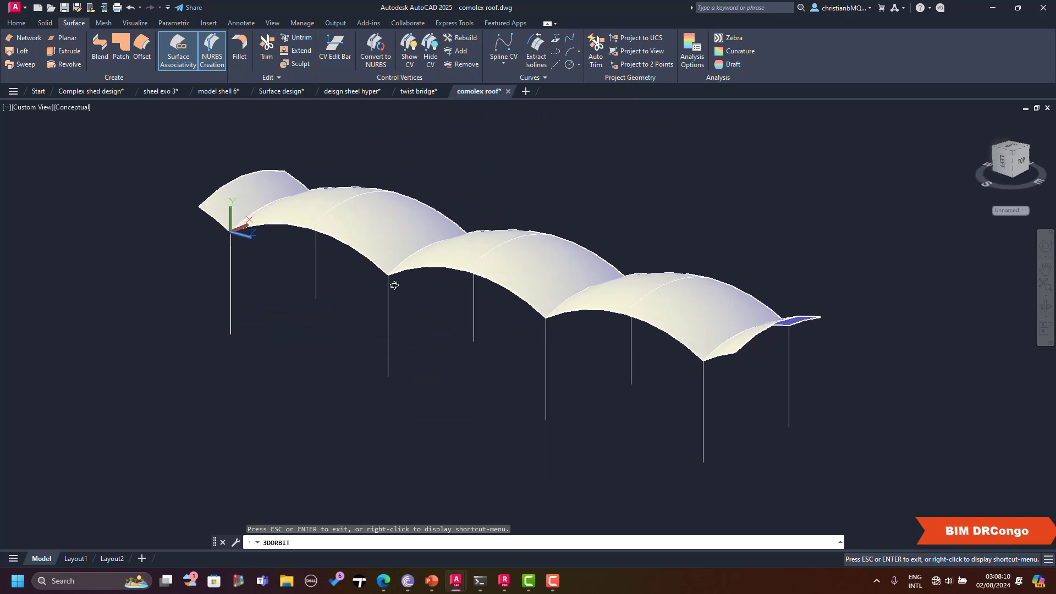
key("Escape")
Examine the shaded bays, overhangs and their junctions both up close and as a whole.
scroll(381, 291, "down", 3)
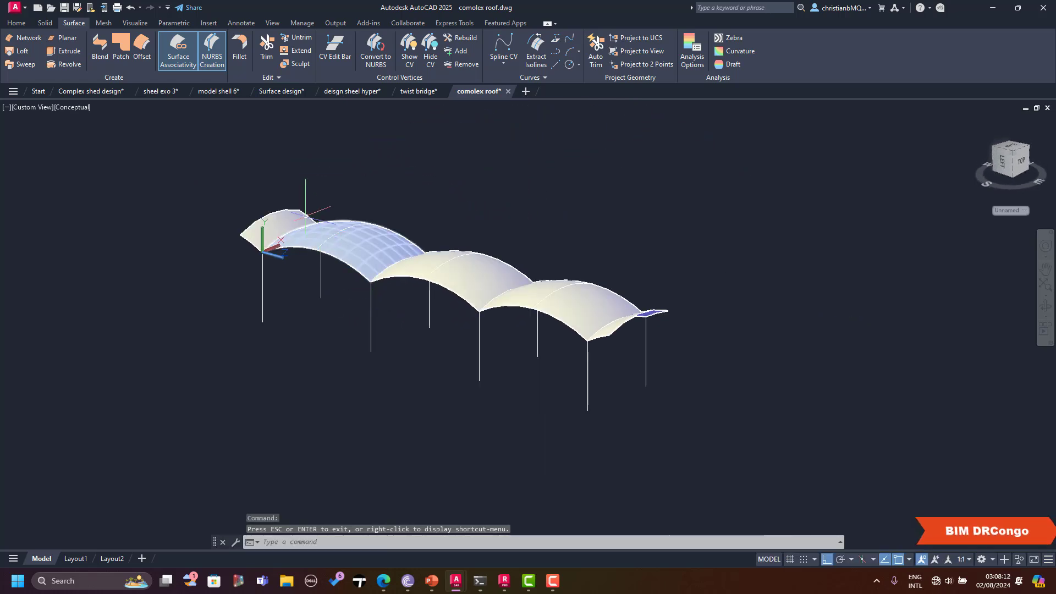
scroll(358, 275, "up", 5)
scroll(341, 264, "down", 5)
scroll(325, 254, "up", 5)
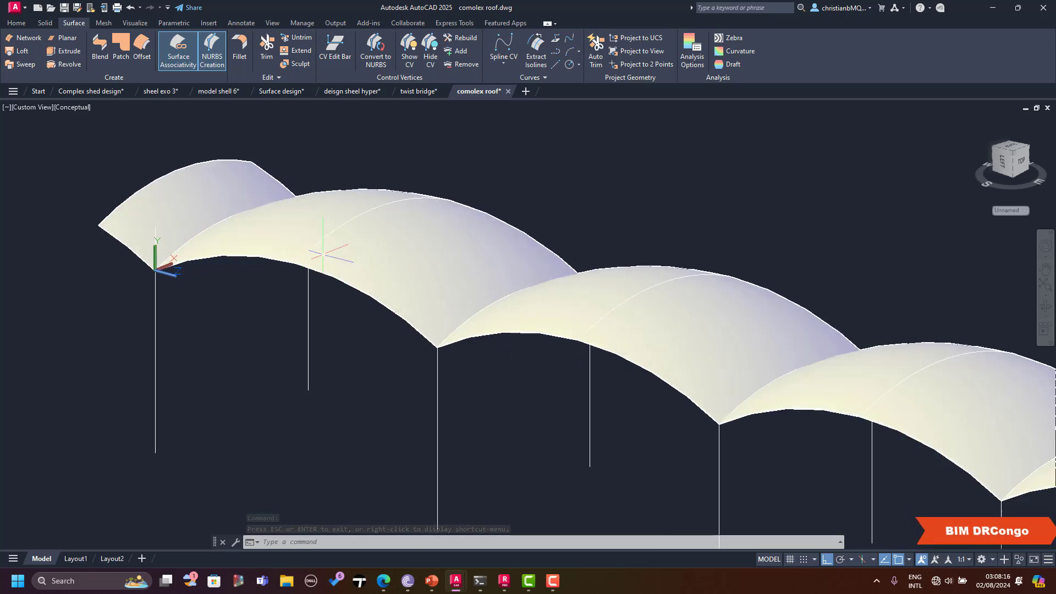
scroll(319, 235, "down", 2)
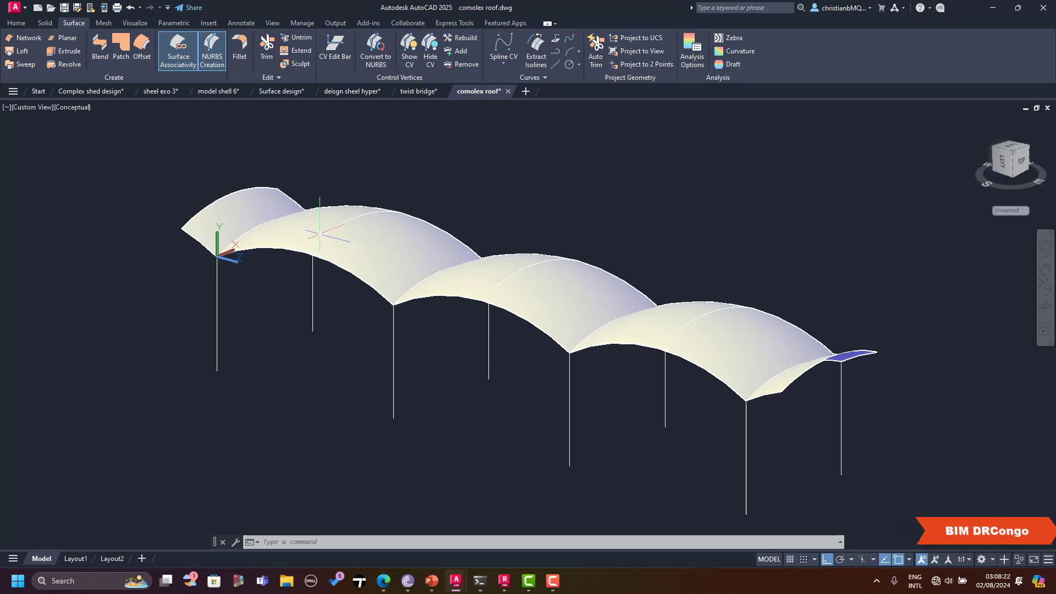
middle_click_drag(338, 240, 479, 252, "shift")
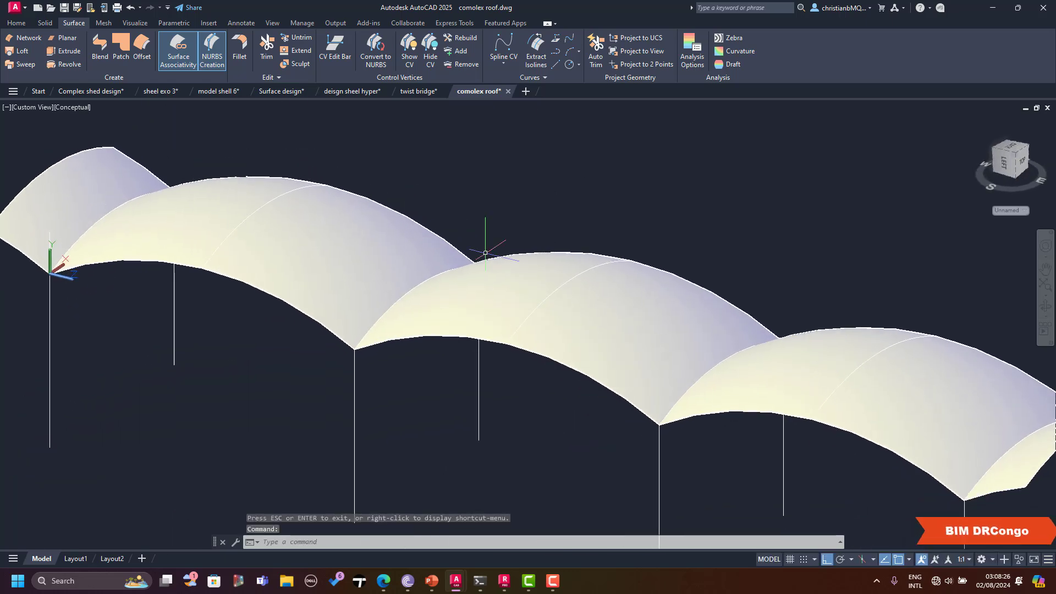
scroll(480, 251, "down", 3)
scroll(480, 250, "up", 3)
scroll(480, 250, "down", 3)
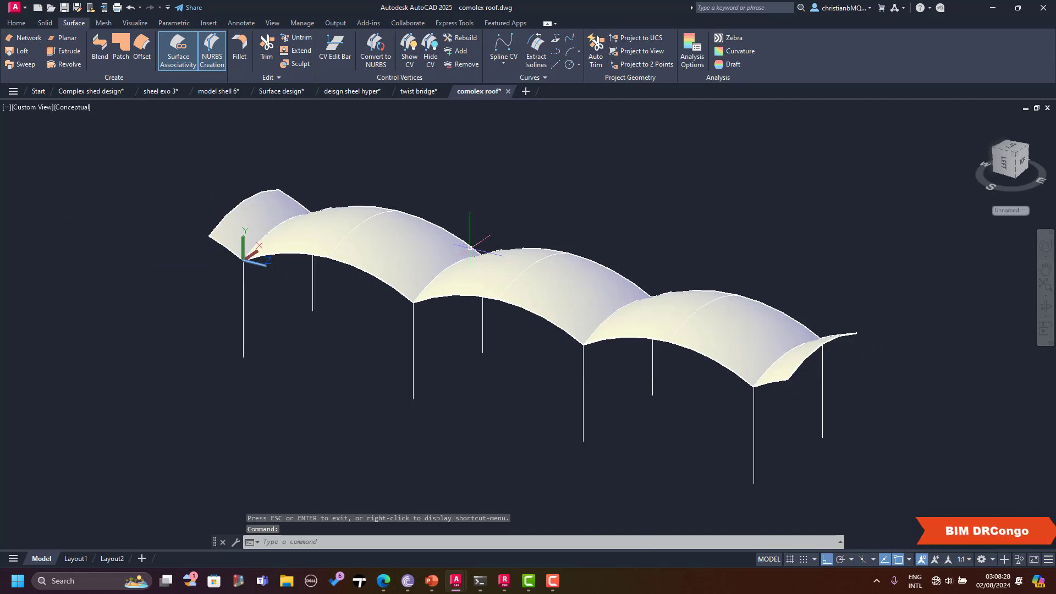
scroll(258, 237, "up", 4)
scroll(259, 237, "down", 3)
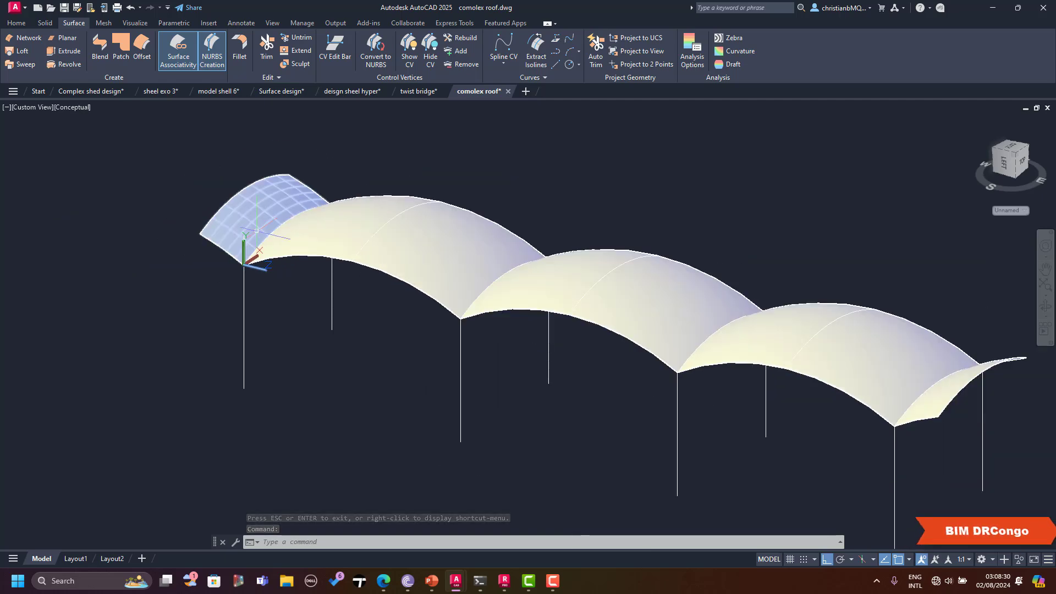
Switch the roof's display back to the 2D Wireframe visual style and review the isoline grids.
left_click(80, 108)
left_click(113, 138)
scroll(226, 236, "down", 3)
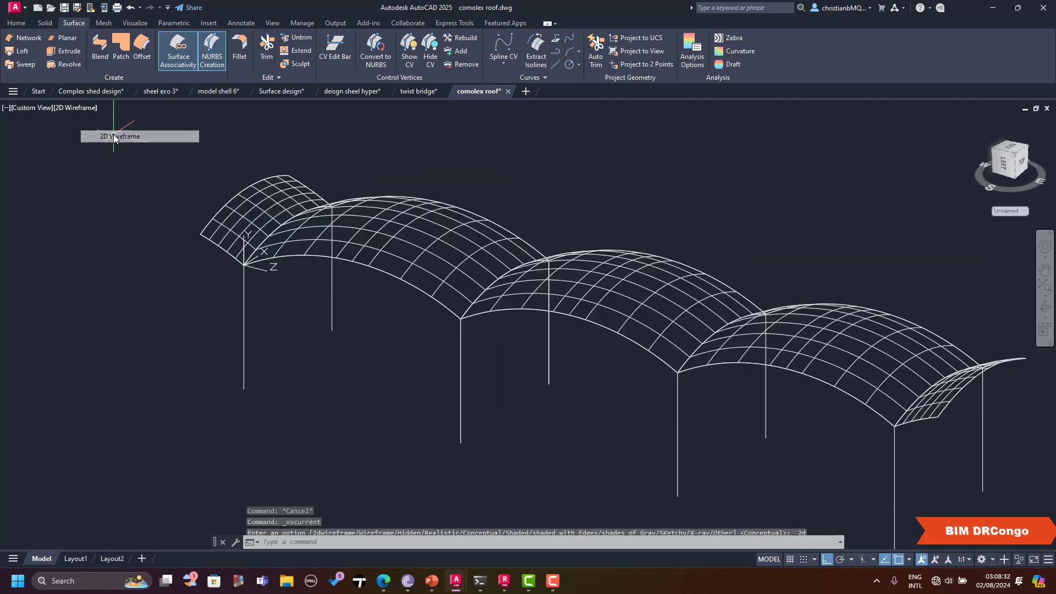
scroll(231, 225, "up", 3)
scroll(236, 264, "up", 2)
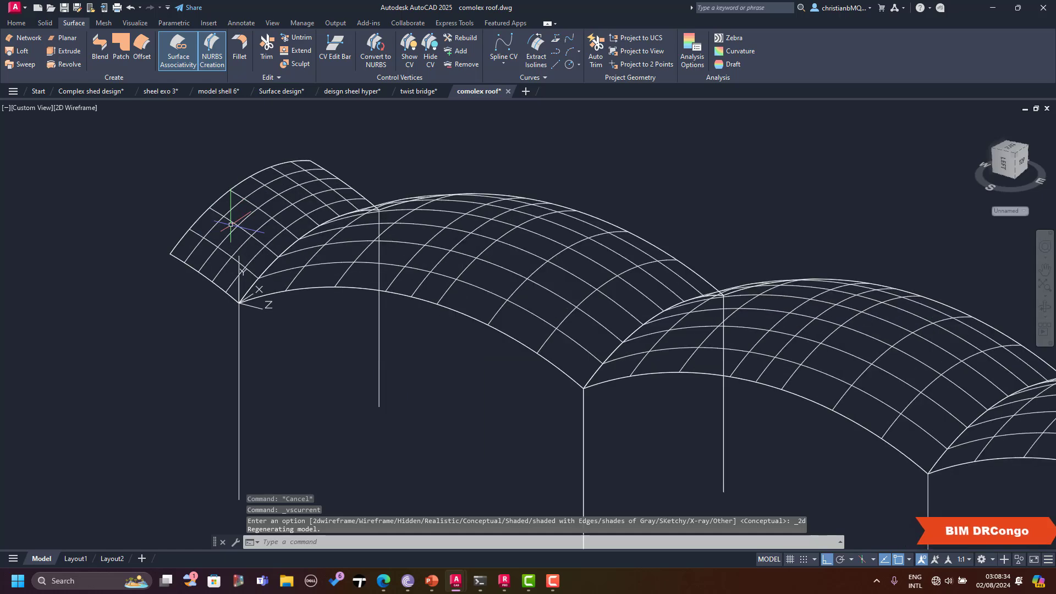
scroll(282, 204, "down", 4)
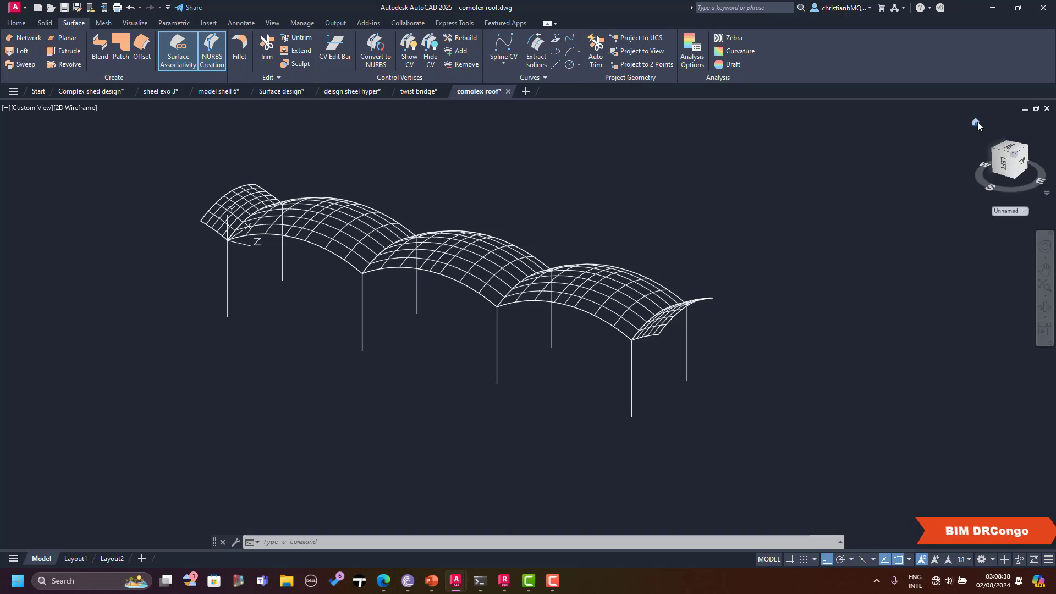
left_click(976, 122)
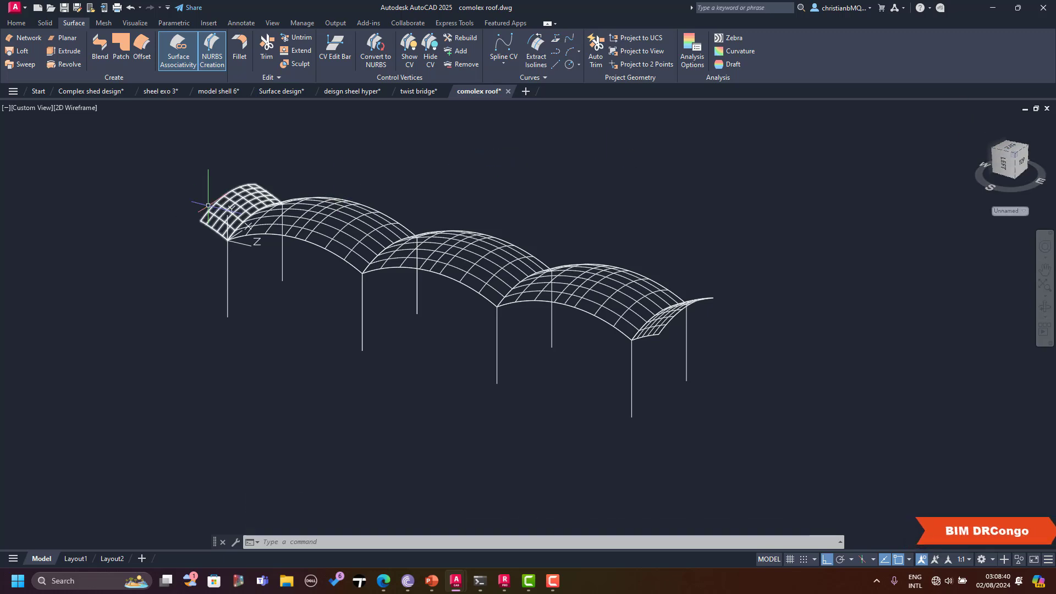
left_click(256, 204)
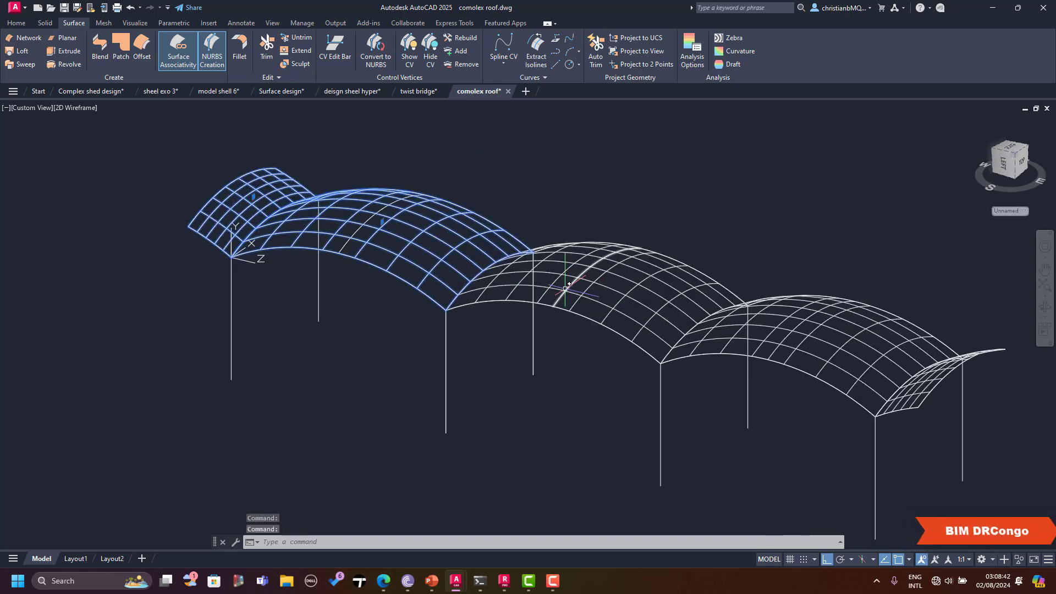
left_click(599, 263)
key("Escape")
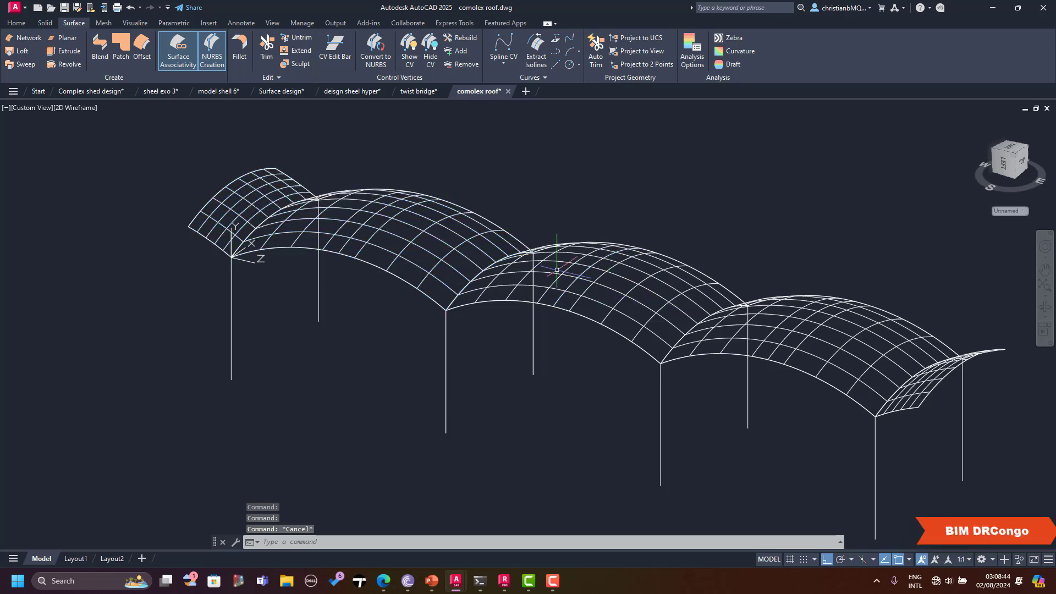
Convert all five roof surfaces into Triangle meshes with a 1.2-unit distance from original faces and a 1.2-unit maximum edge length.
left_click(258, 208)
left_click(341, 225)
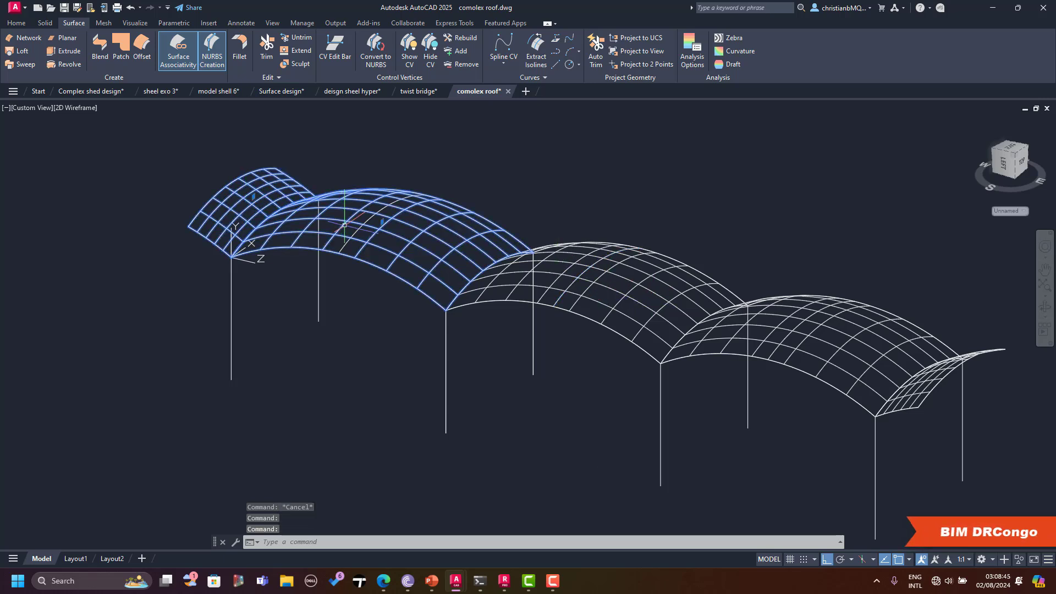
left_click(503, 274)
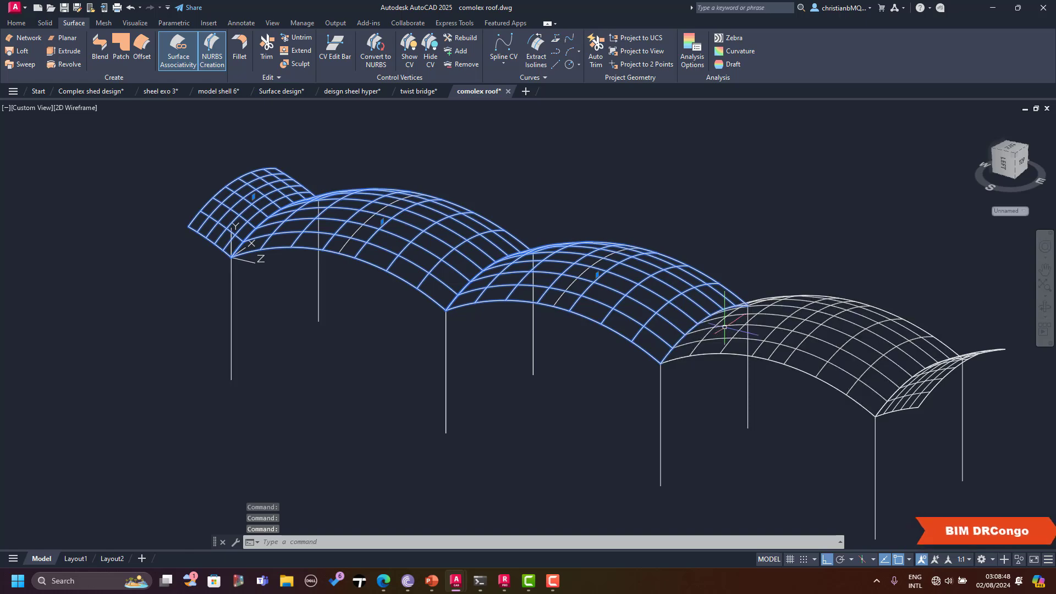
left_click(753, 322)
left_click(930, 391)
scroll(930, 392, "up", 2)
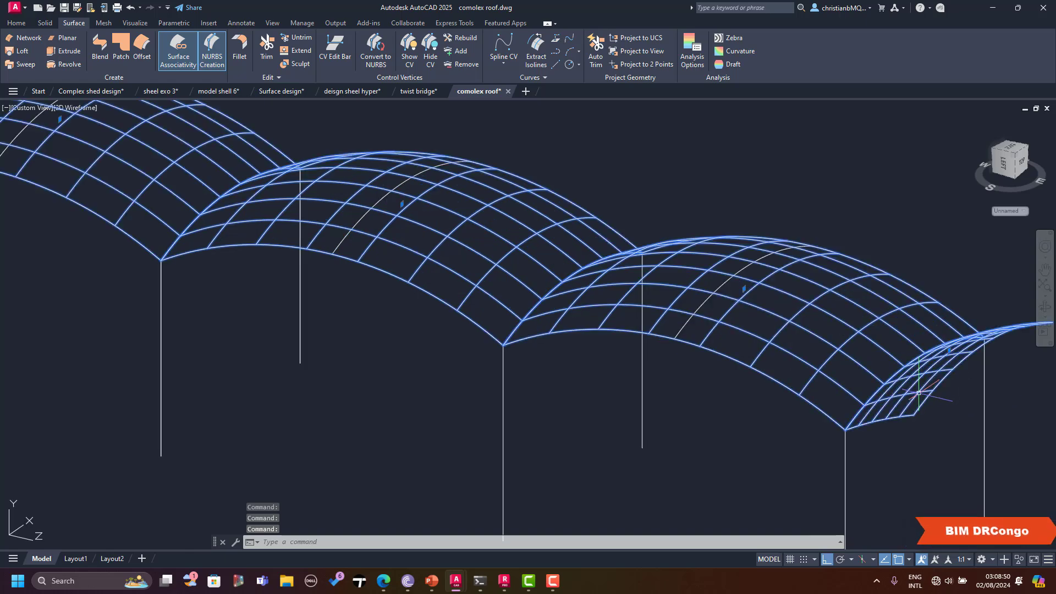
scroll(768, 334, "down", 4)
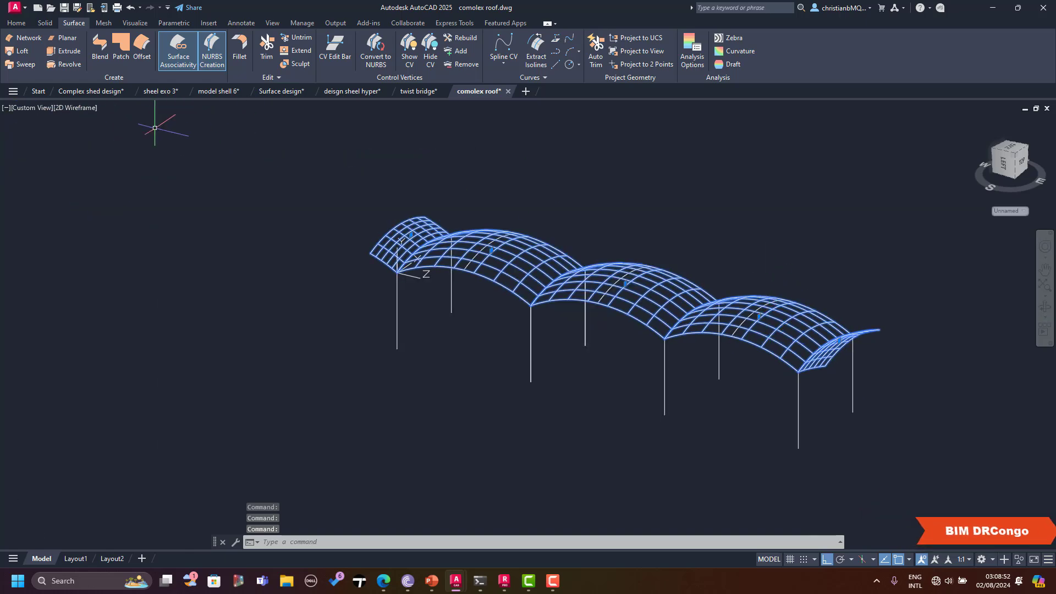
left_click(103, 23)
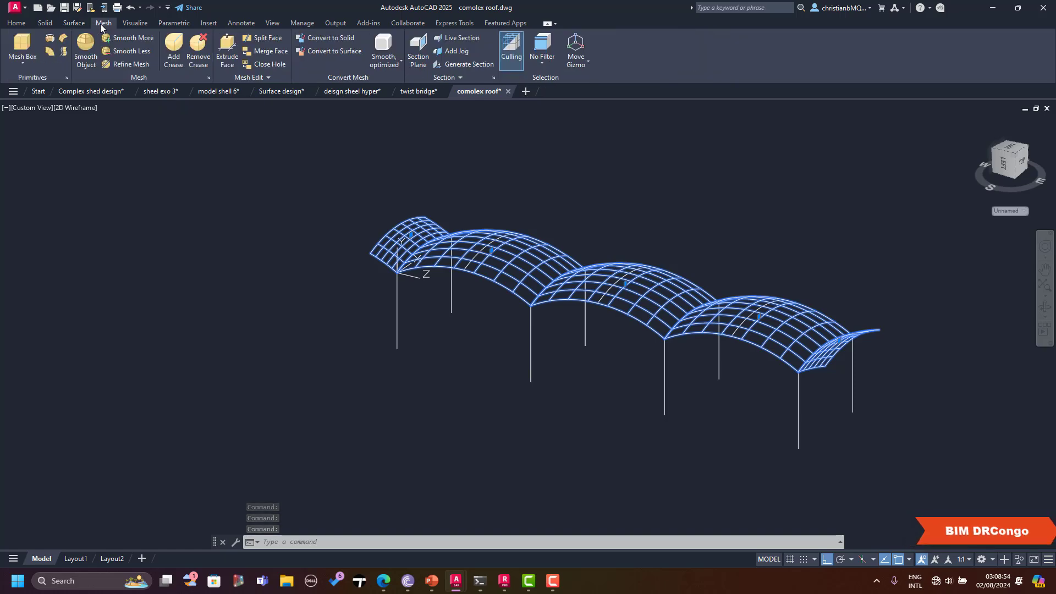
left_click(209, 77)
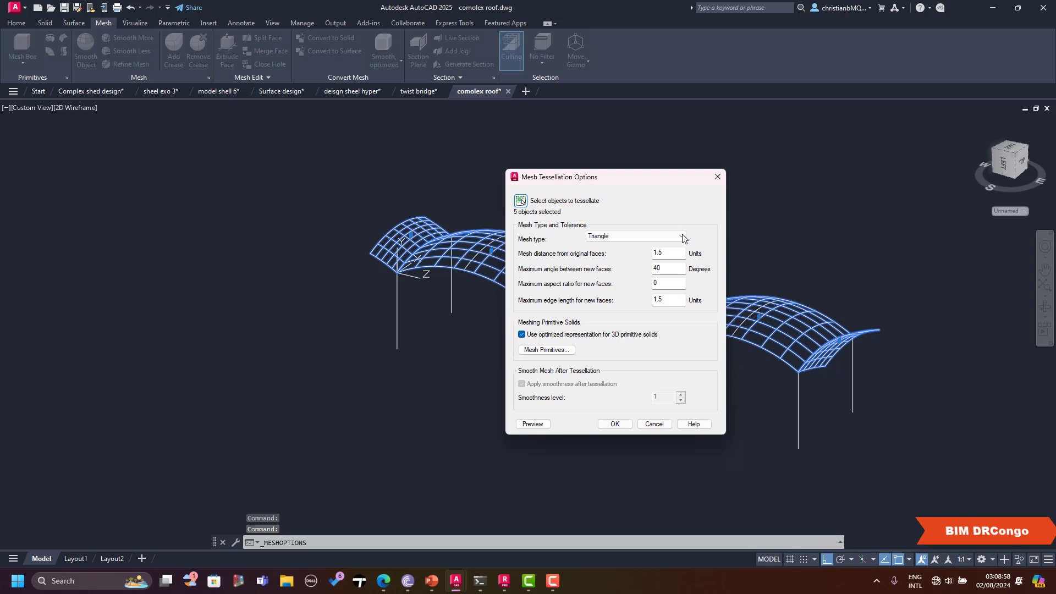
left_click(620, 239)
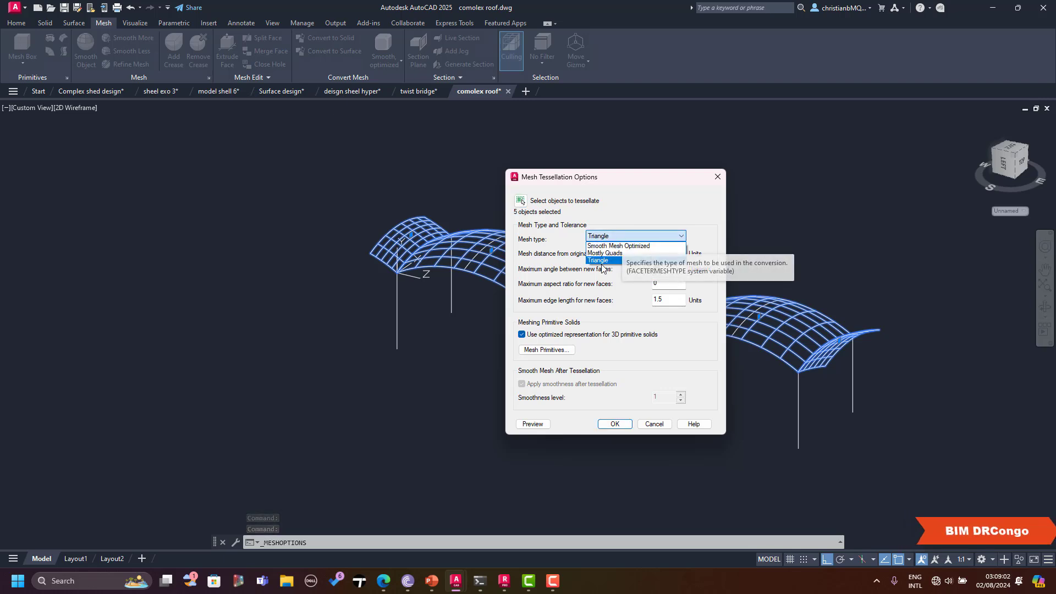
left_click(606, 260)
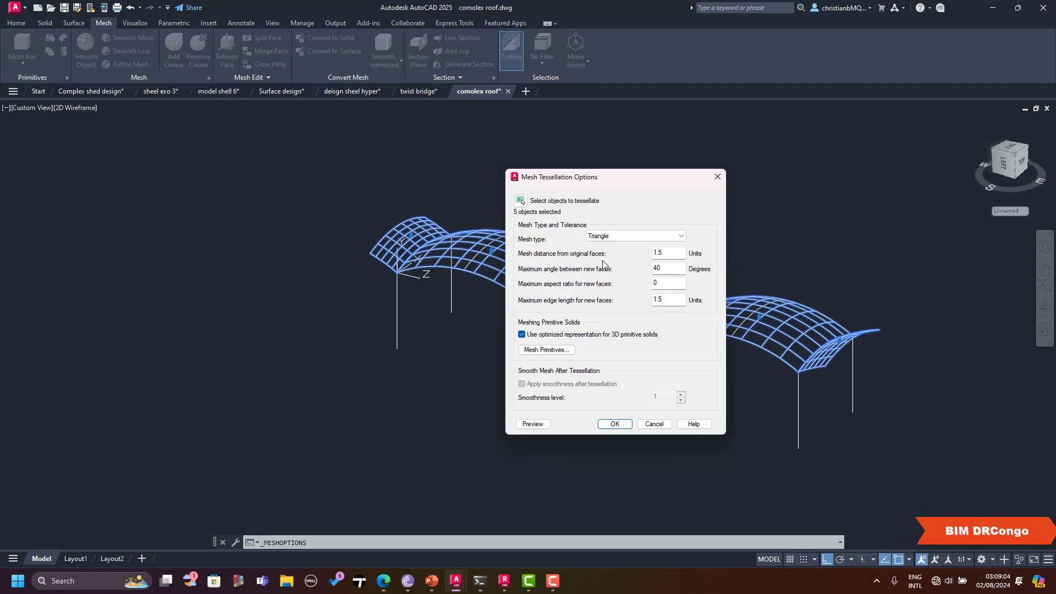
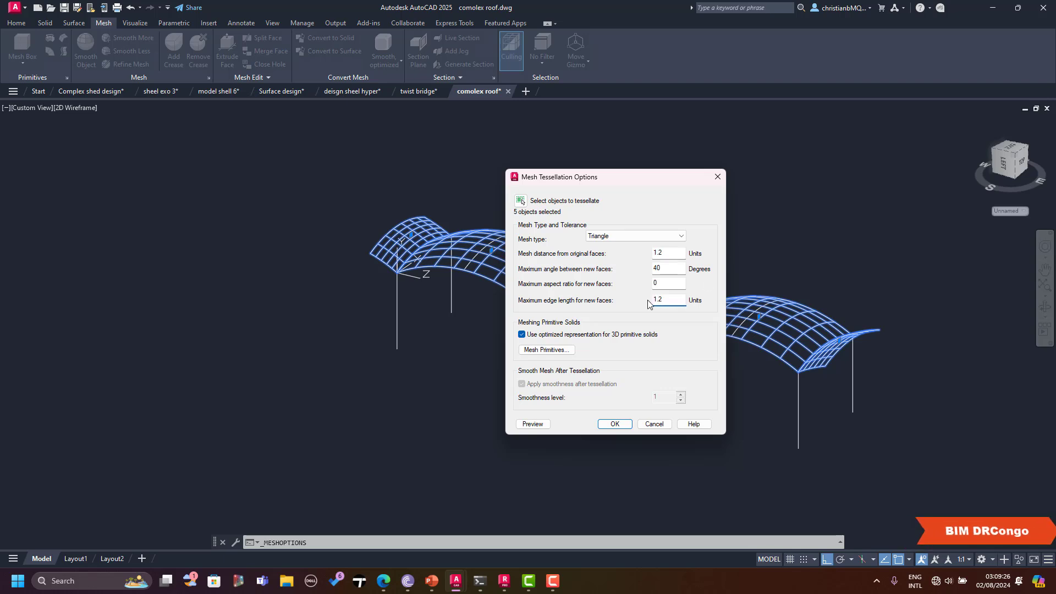
left_click(615, 425)
left_click(485, 290)
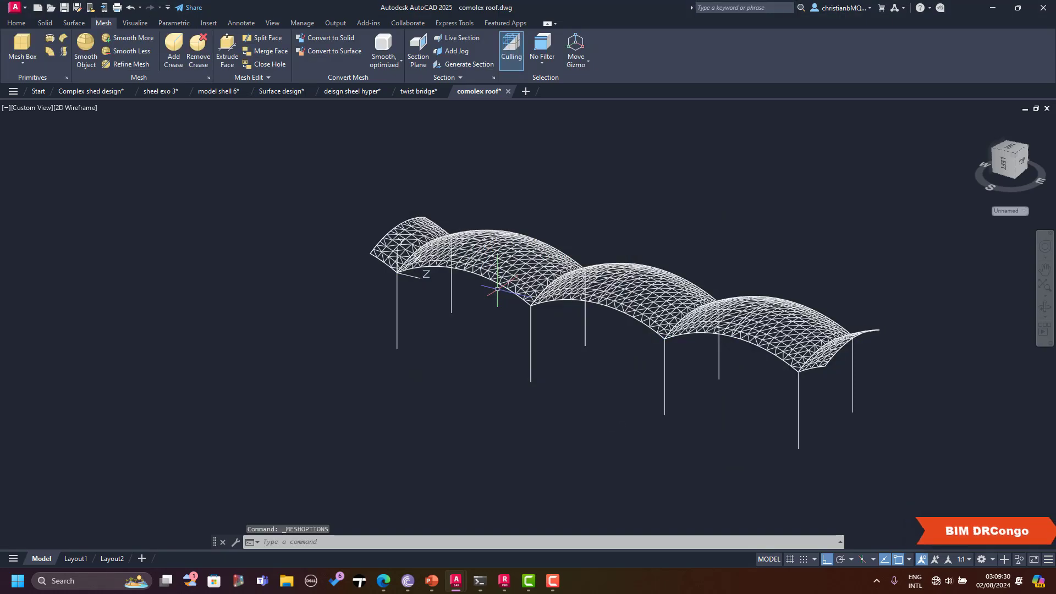
Inspect the triangulated roof meshes and display them in the Realistic visual style.
scroll(440, 258, "up", 3)
scroll(345, 251, "down", 2)
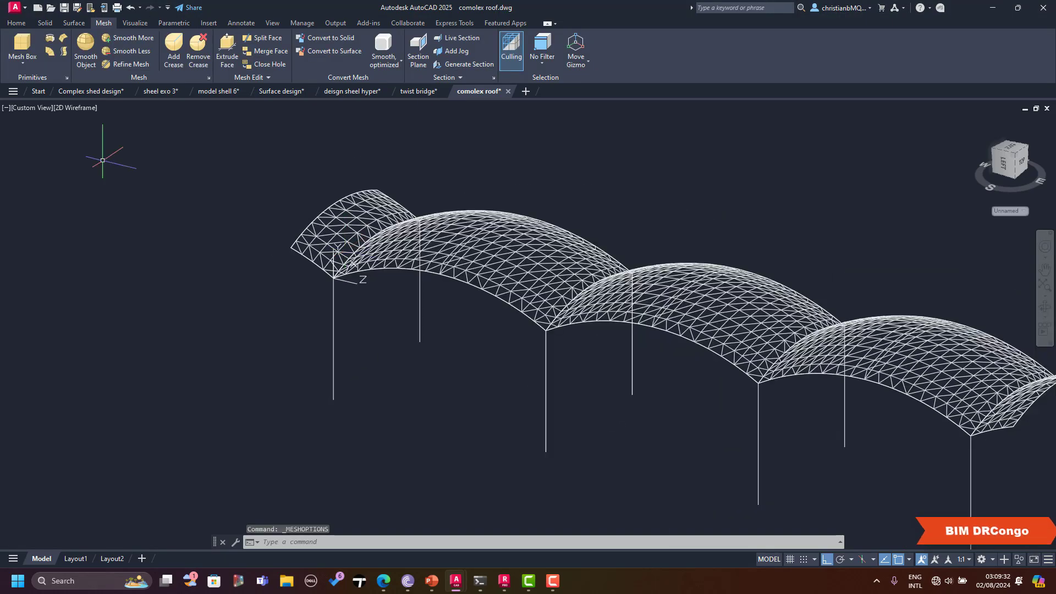
left_click(80, 109)
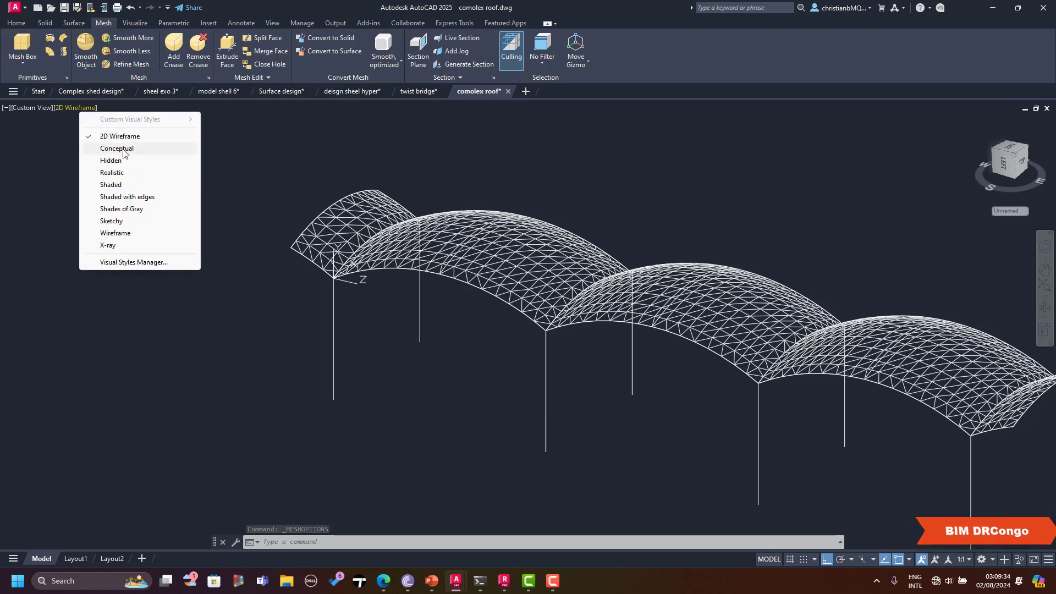
left_click(122, 175)
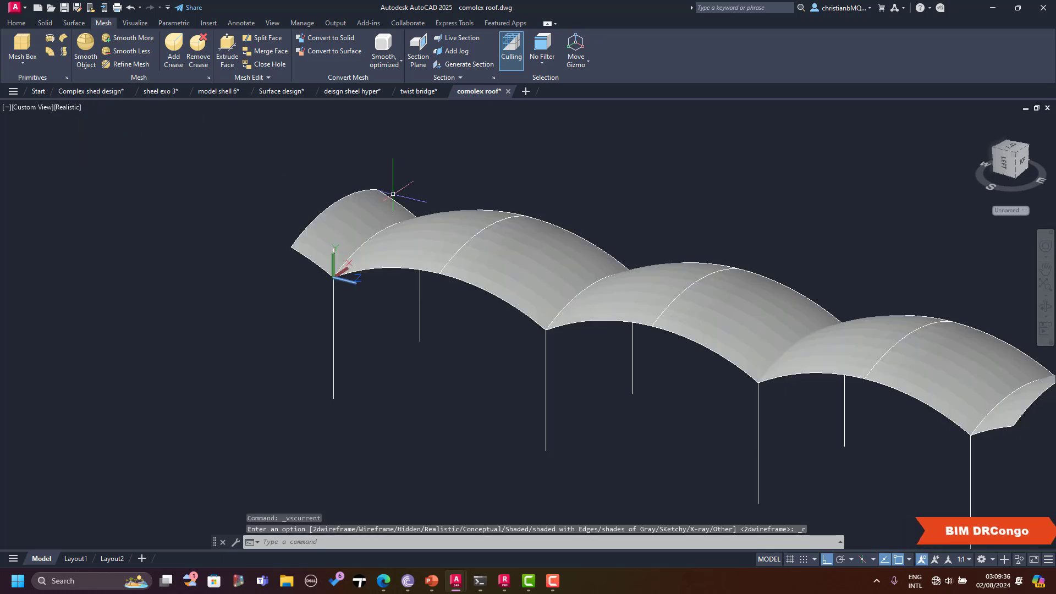
Switch the roof to the Conceptual visual style and check the mesh of the first bay's overhang.
left_click(73, 109)
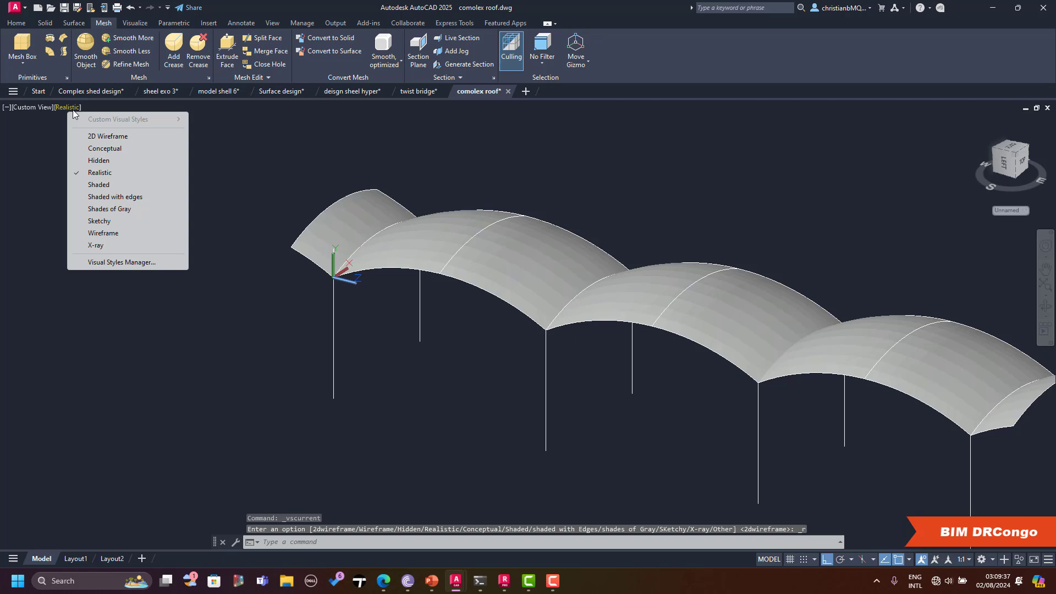
left_click(105, 149)
scroll(387, 233, "up", 2)
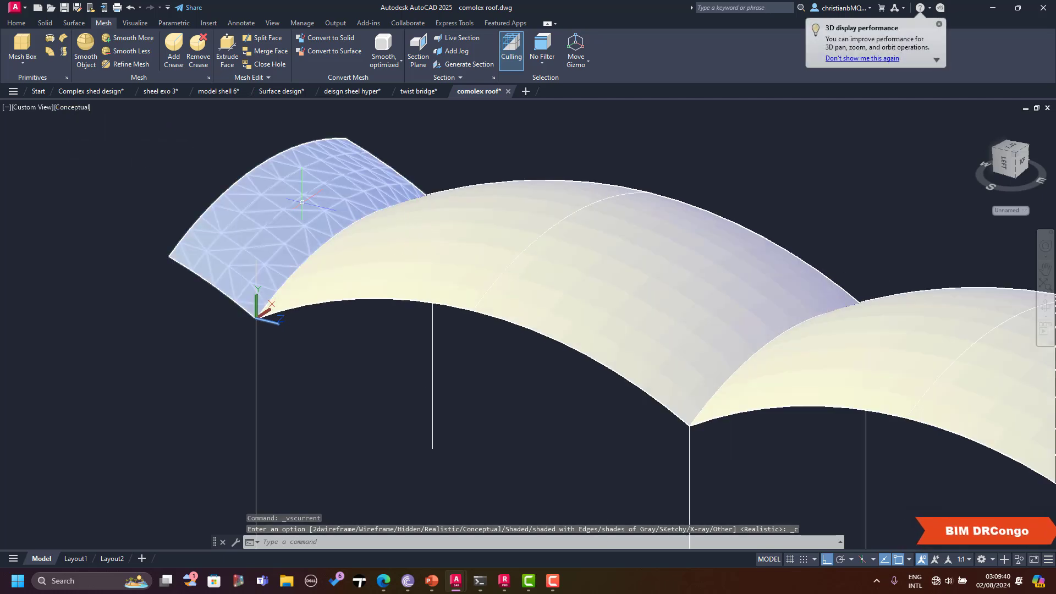
left_click(279, 207)
scroll(279, 207, "down", 4)
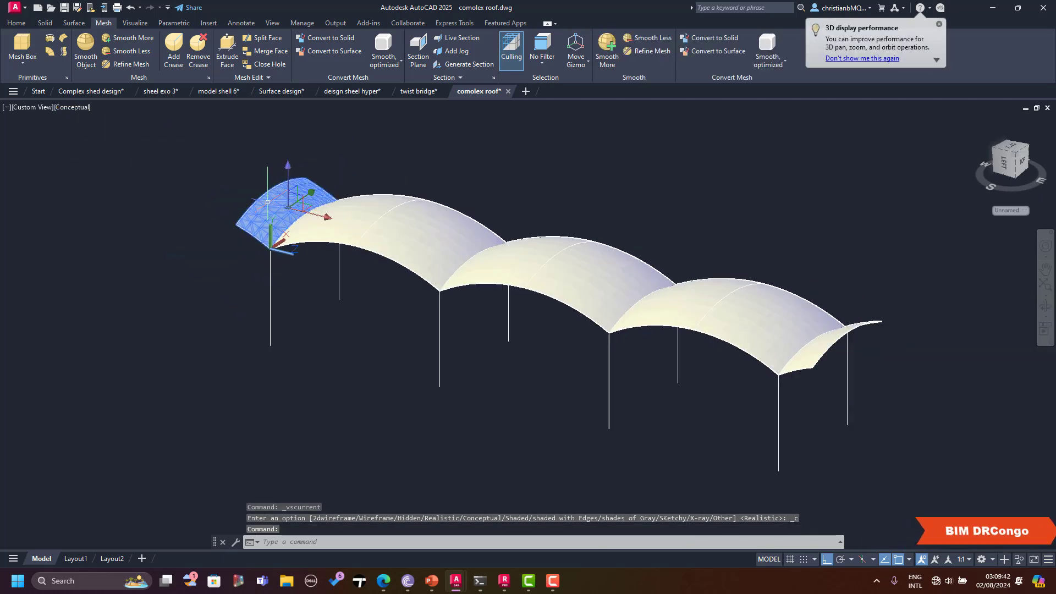
key("Escape")
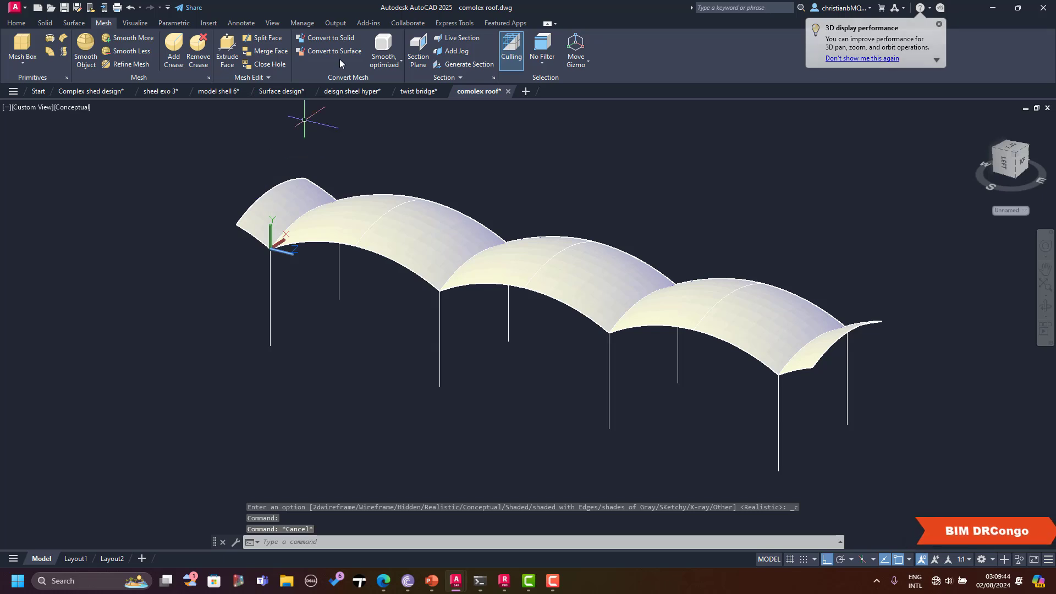
Create a new layer named column and set its colour to green.
left_click(16, 22)
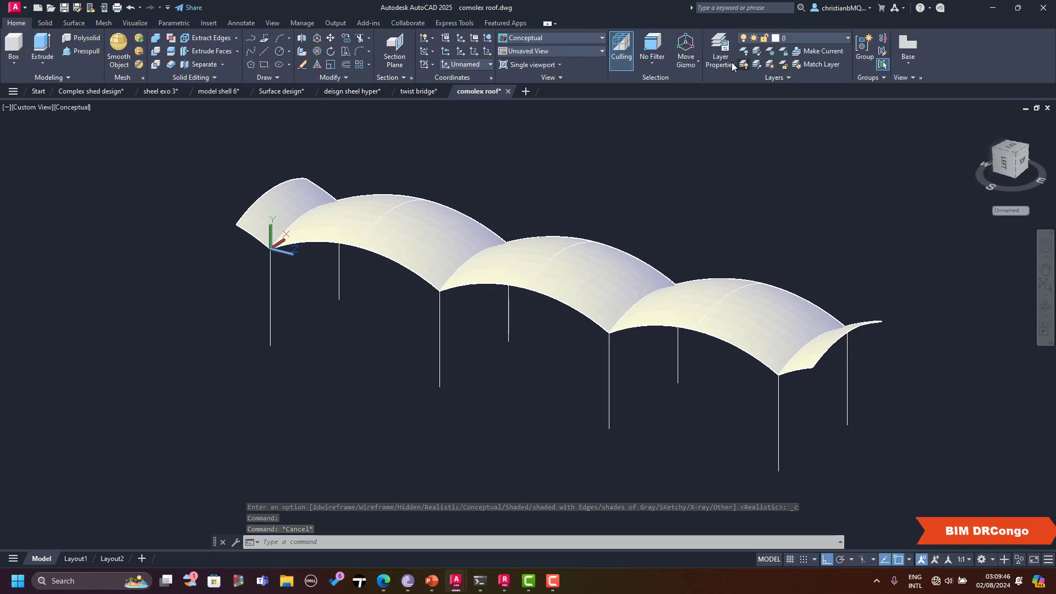
left_click(721, 50)
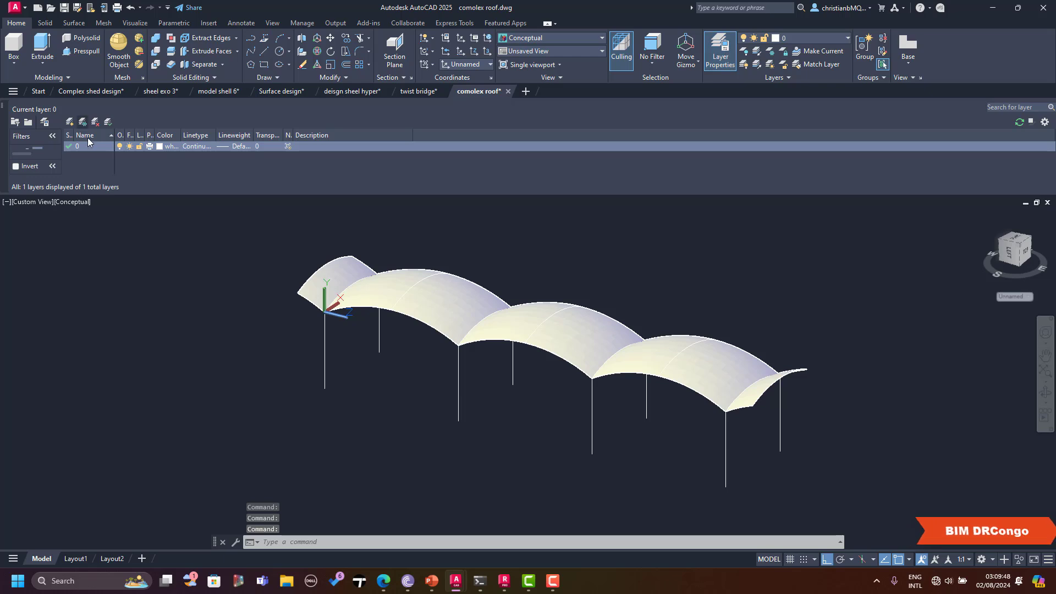
left_click(70, 121)
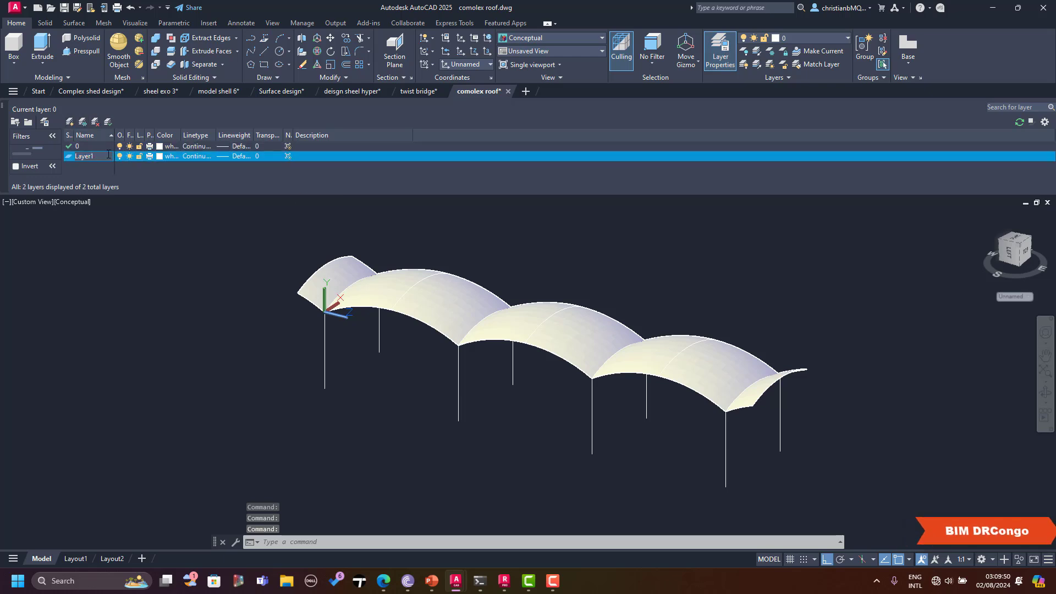
type("column")
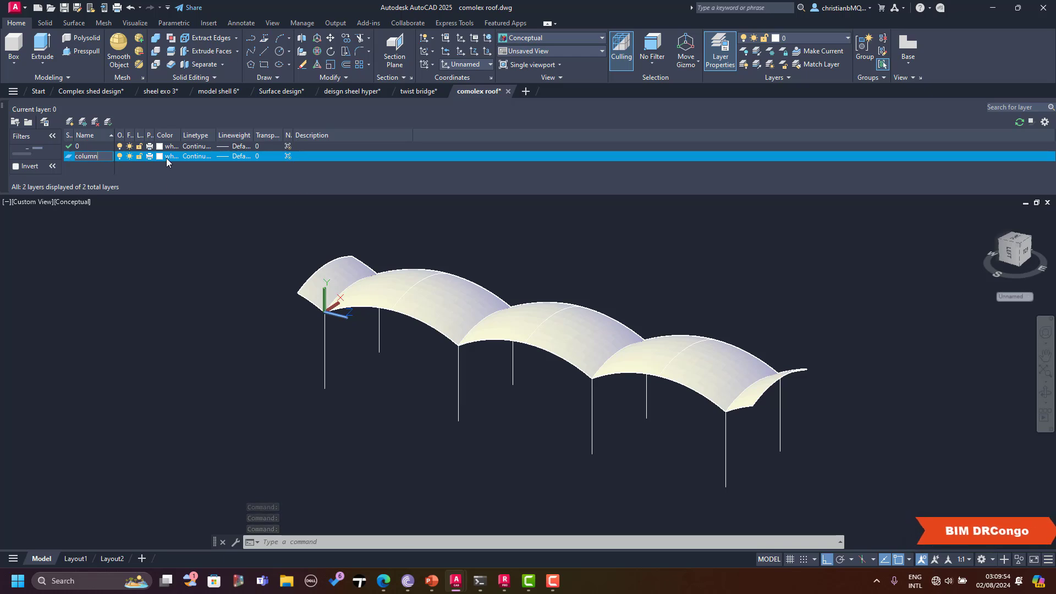
left_click(166, 157)
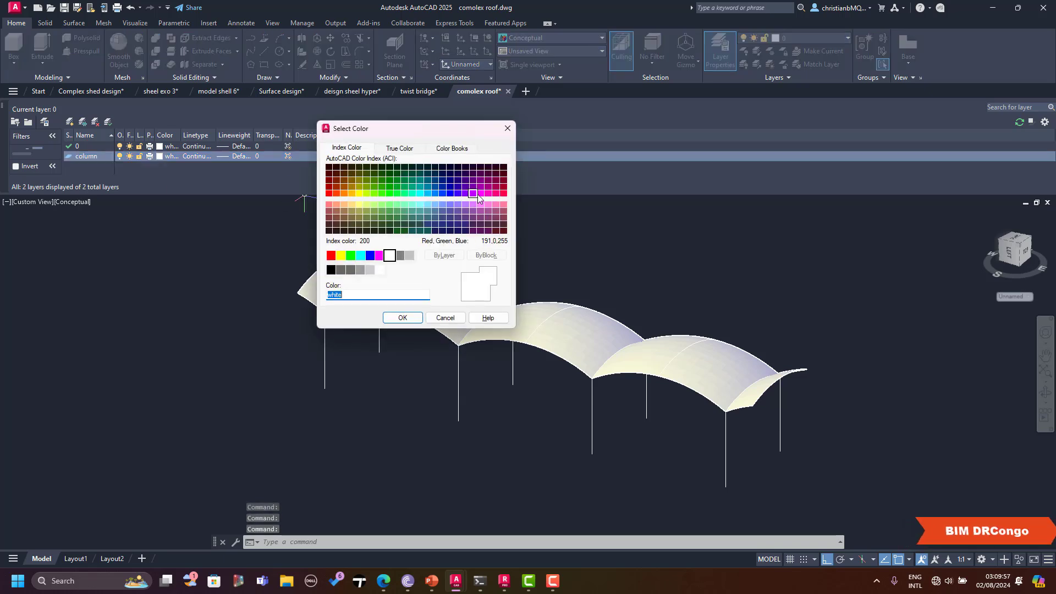
left_click(351, 256)
left_click(402, 318)
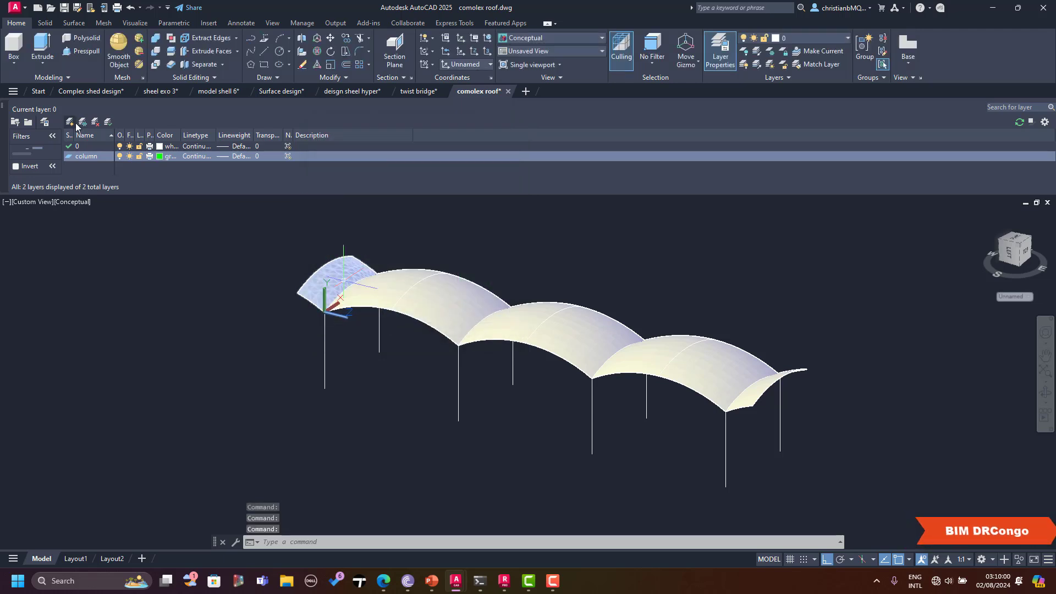
Create another layer named surface and set its colour to red.
left_click(71, 124)
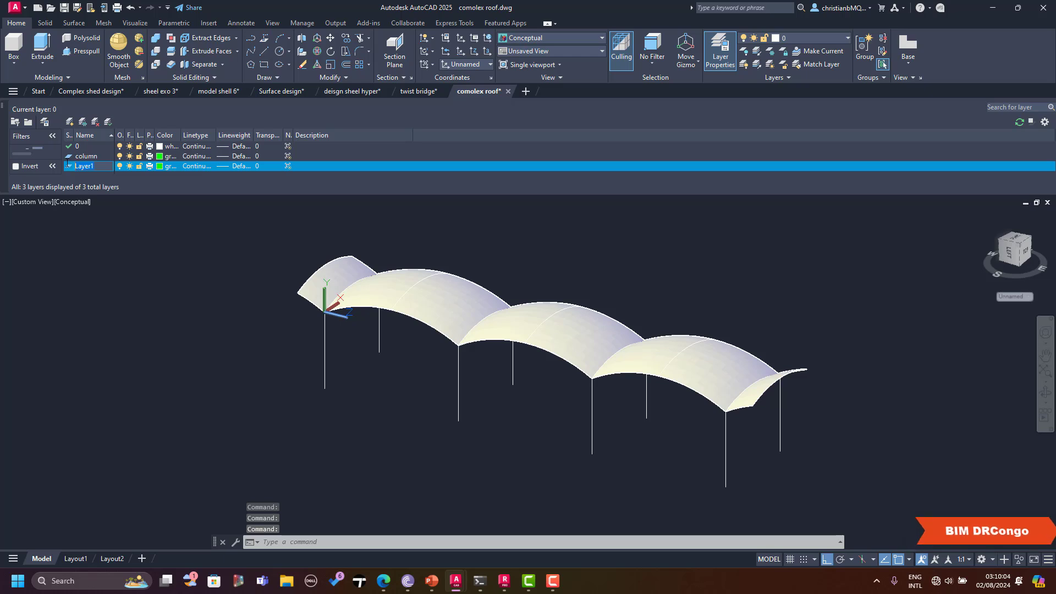
left_click(162, 165)
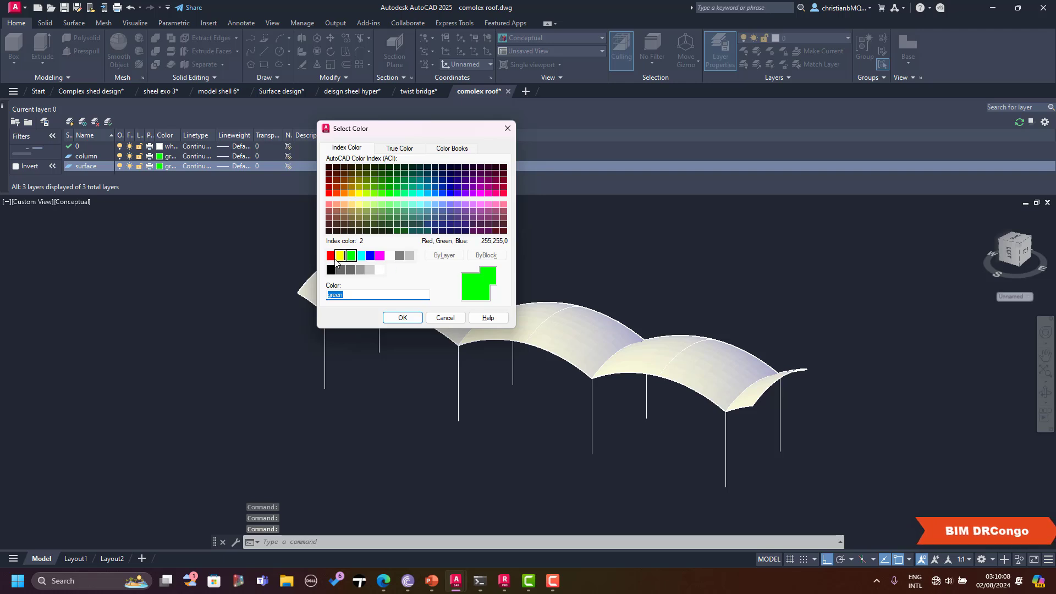
left_click(332, 256)
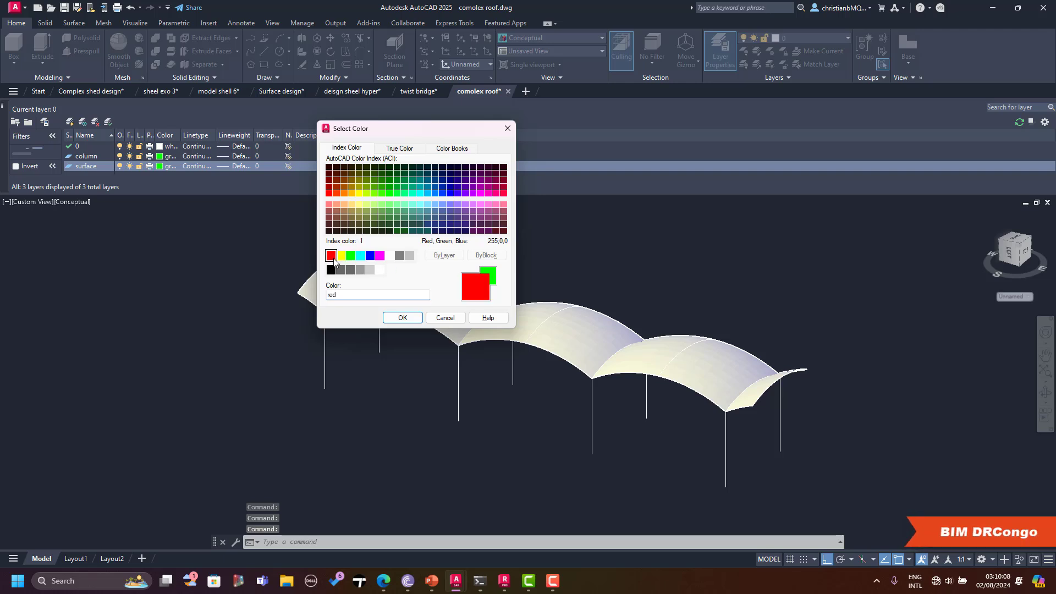
left_click(400, 318)
Assign the first bay's overhang mesh and the three bay meshes to the surface layer.
scroll(342, 242, "down", 3)
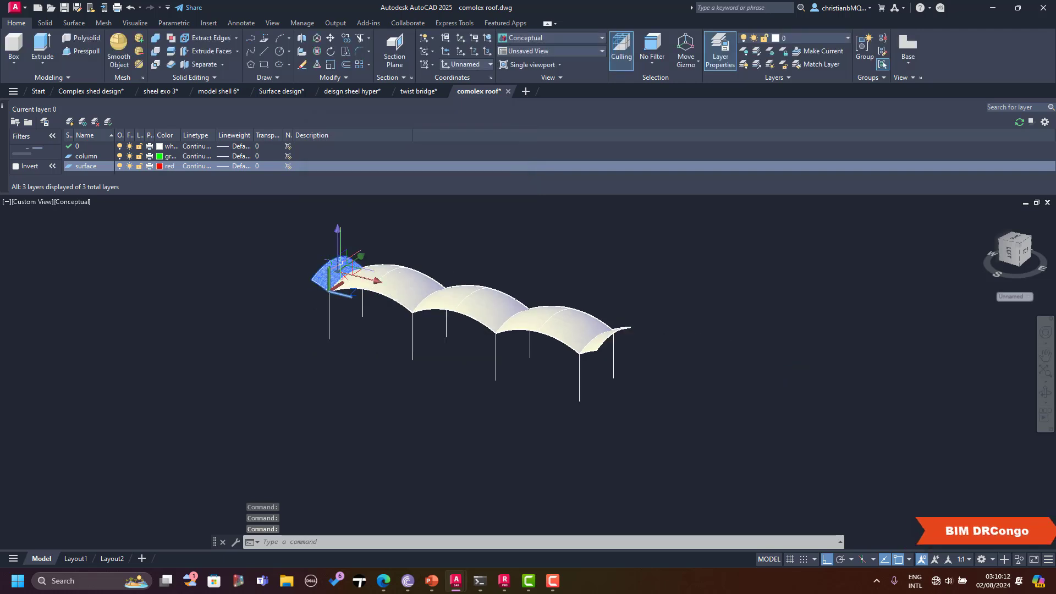
left_click(385, 277)
scroll(392, 286, "up", 3)
left_click(457, 300)
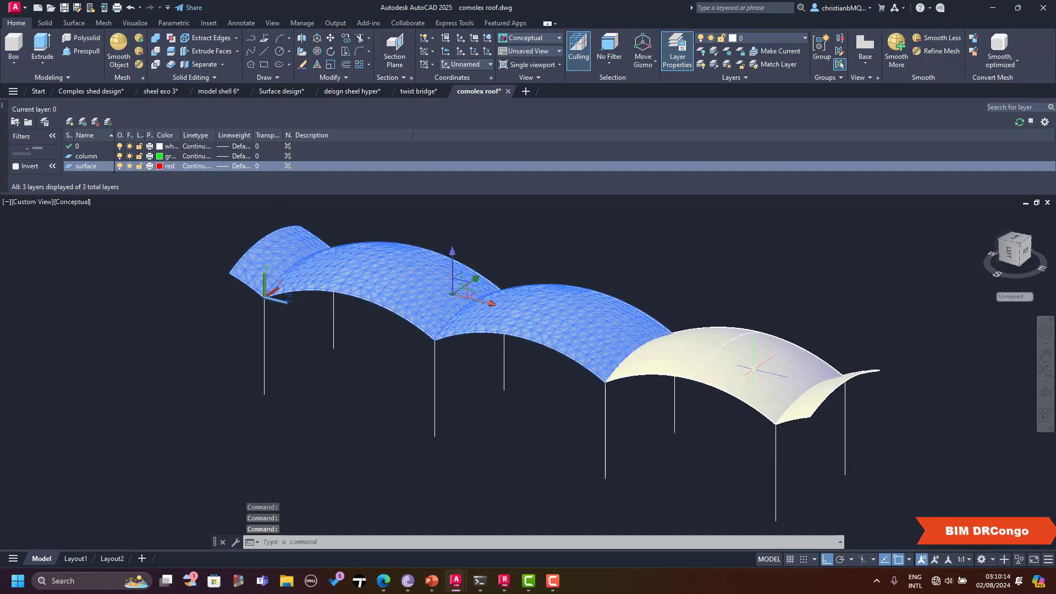
left_click(756, 374)
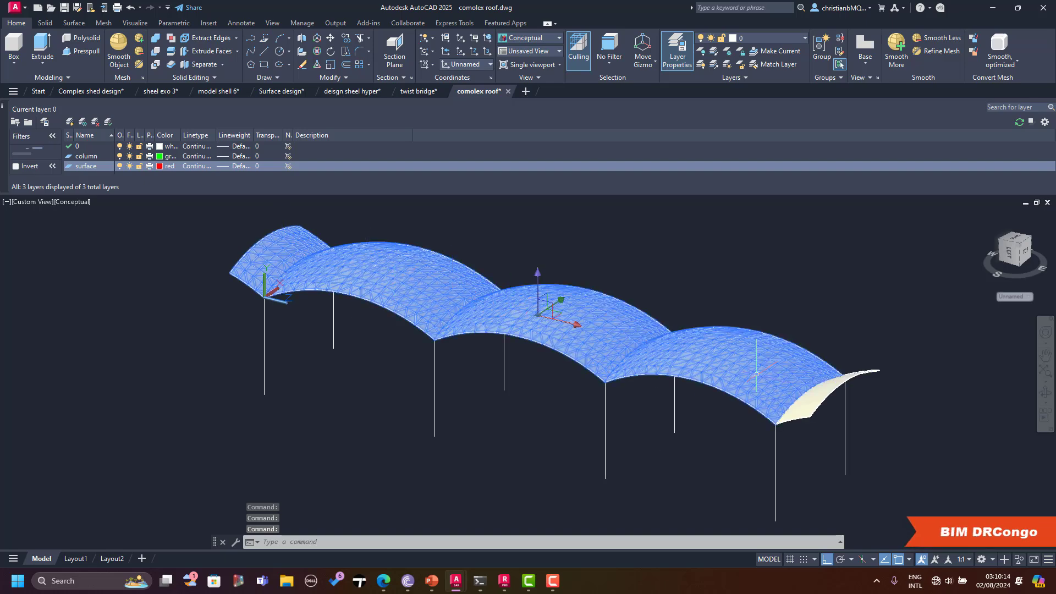
left_click(765, 38)
left_click(757, 78)
left_click(756, 80)
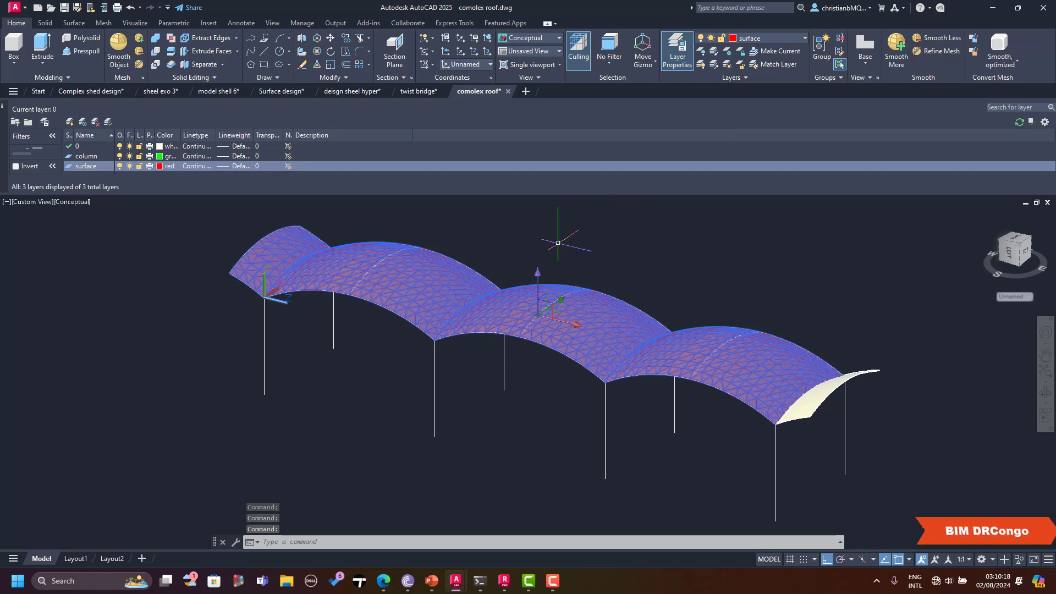
key("Escape")
Assign all eight vertical column lines beneath the roof to the column layer.
scroll(494, 223, "down", 2)
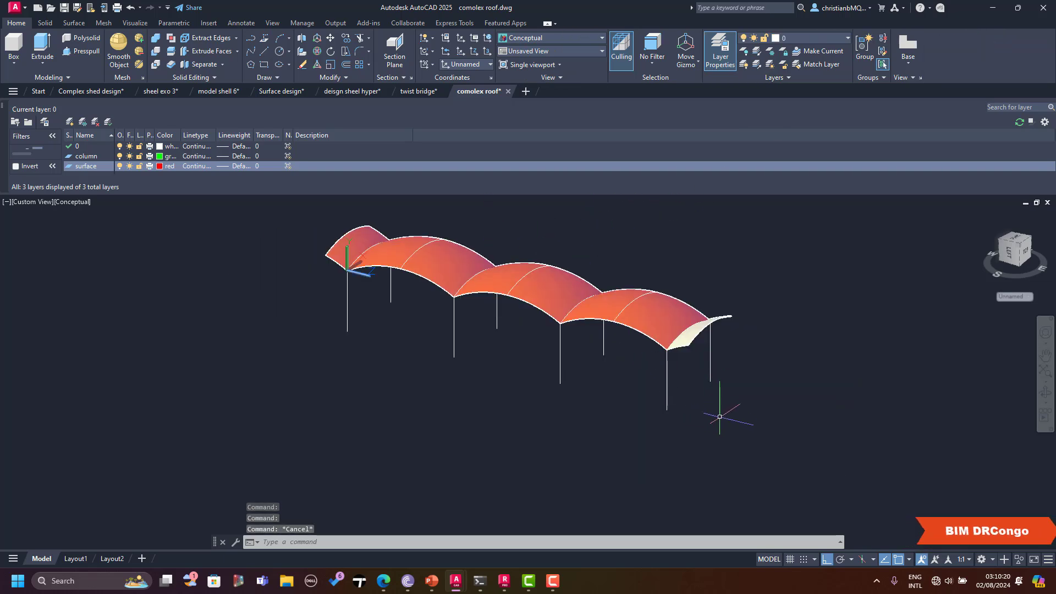
left_click(786, 373)
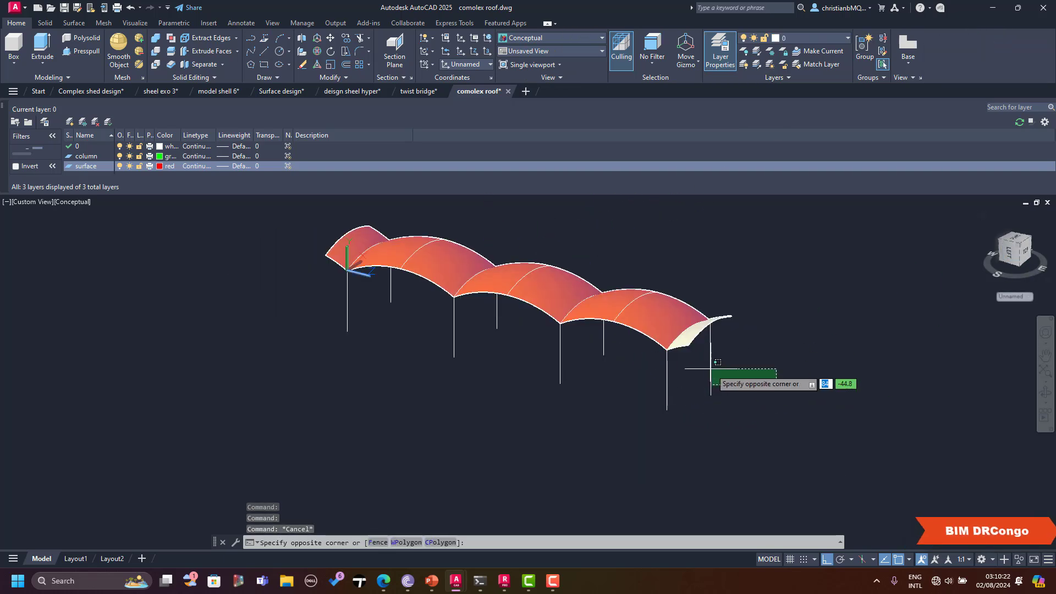
left_click(698, 367)
left_click(666, 373)
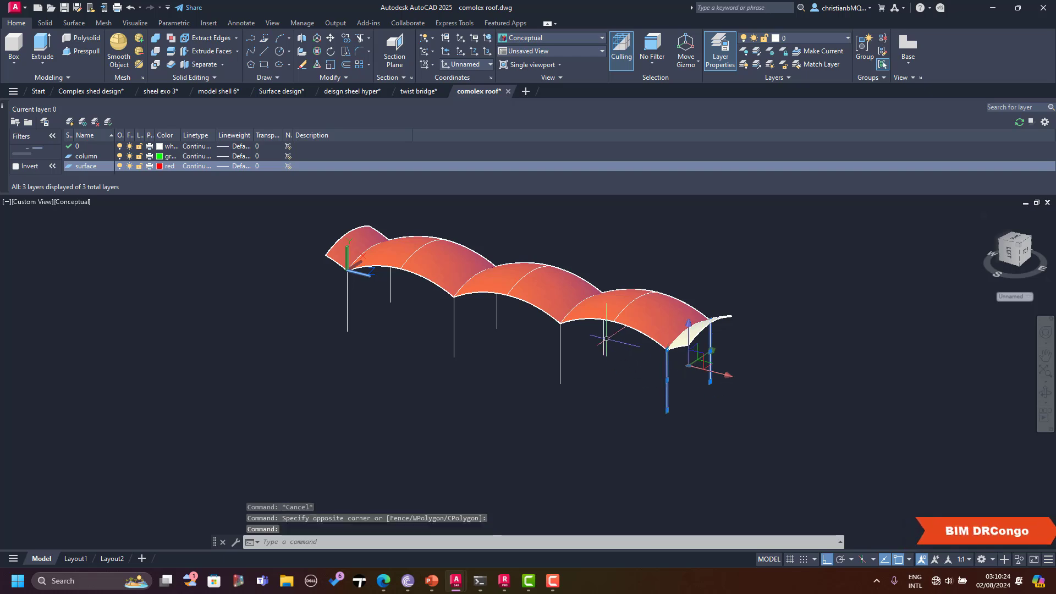
left_click(605, 338)
left_click(560, 355)
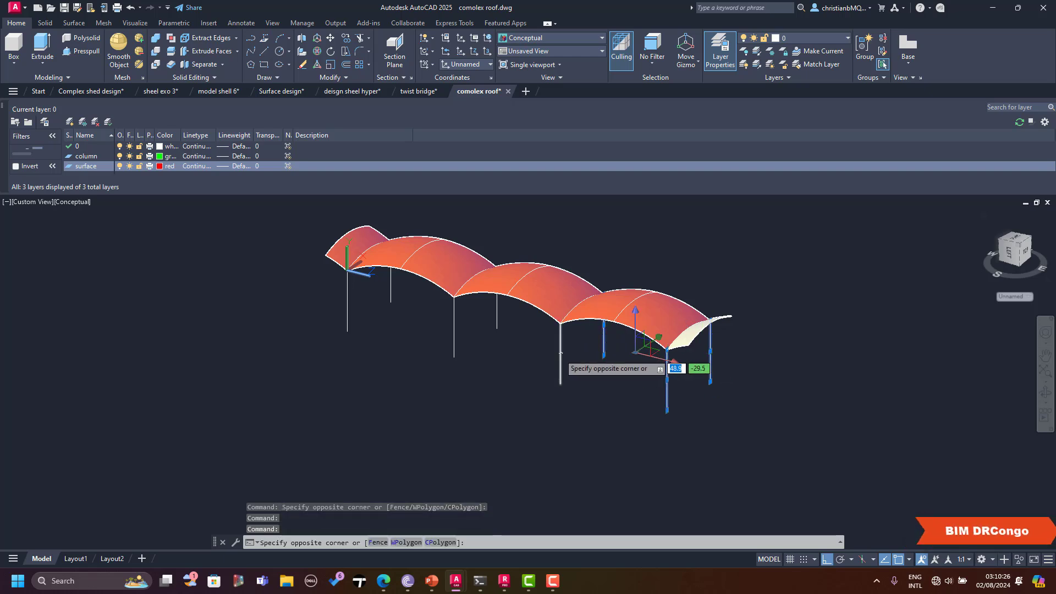
left_click(498, 314)
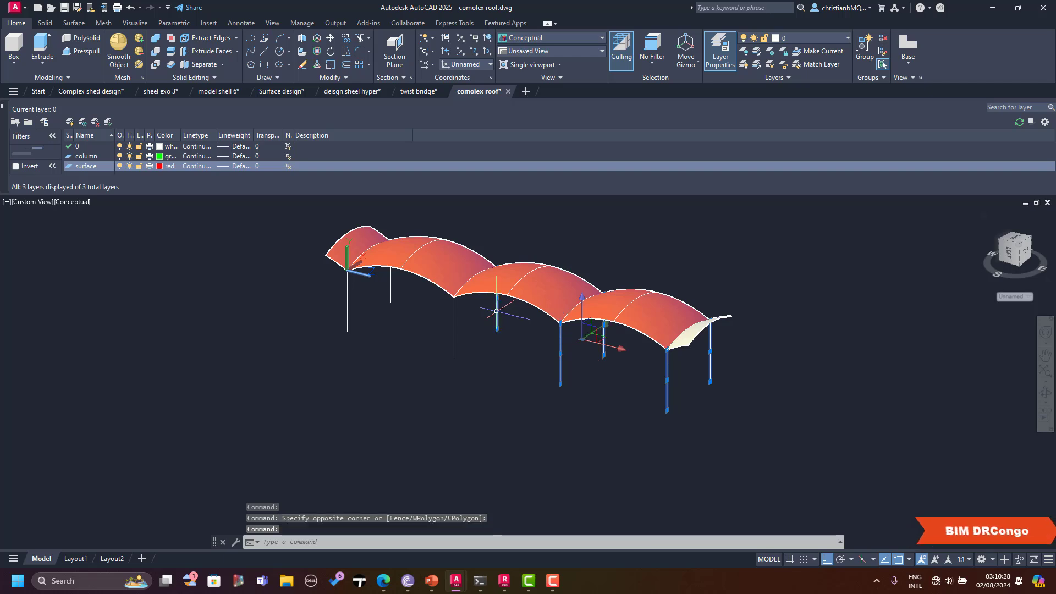
left_click(453, 324)
scroll(366, 296, "up", 2)
left_click(402, 286)
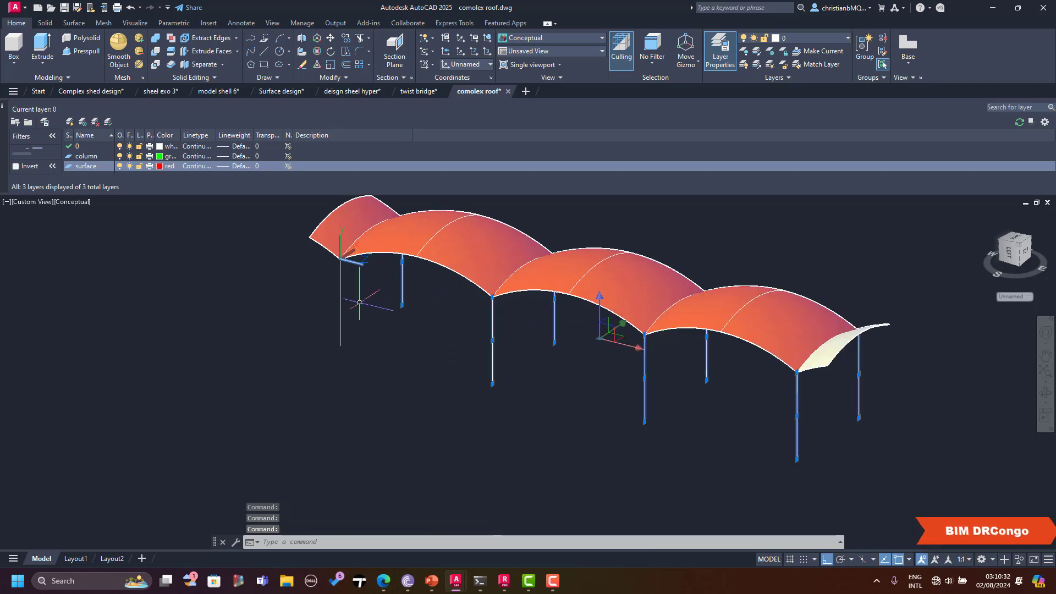
left_click(341, 308)
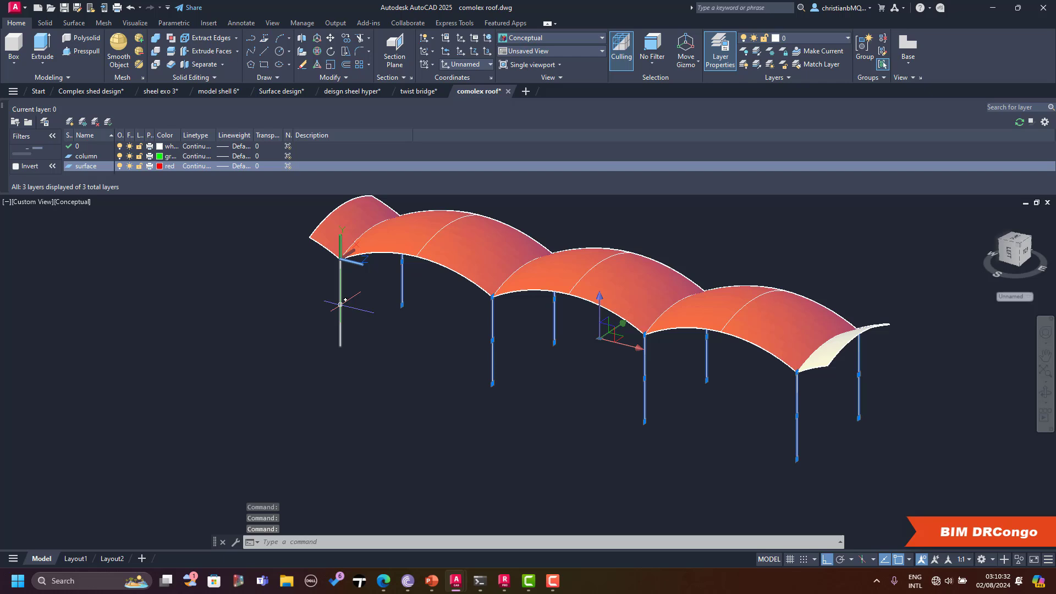
left_click(799, 38)
left_click(792, 63)
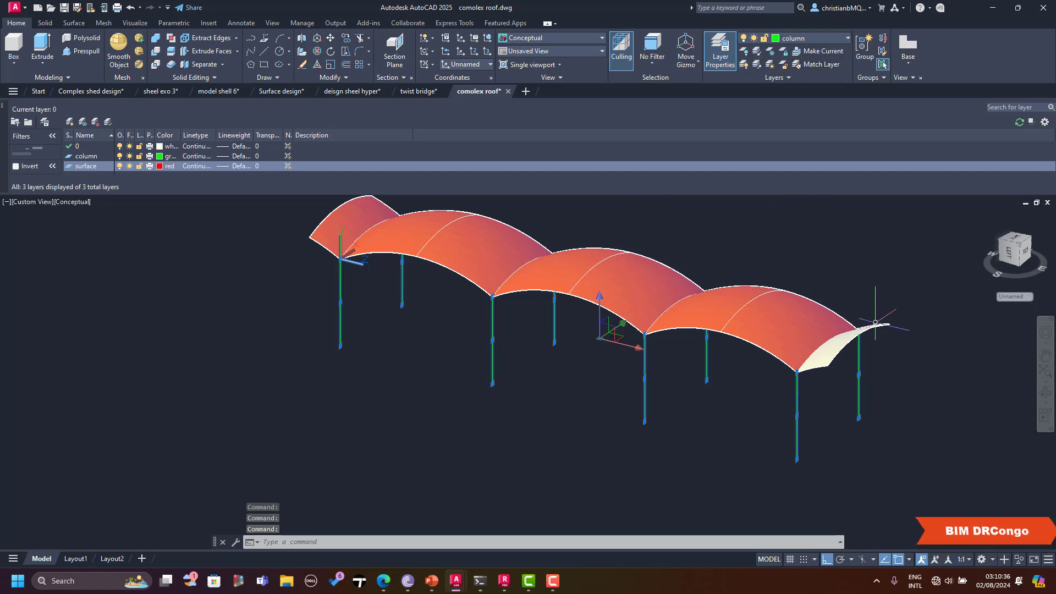
key("Escape")
Assign the overhang mesh at the third bay's end to the surface layer.
left_click(876, 322)
left_click(759, 39)
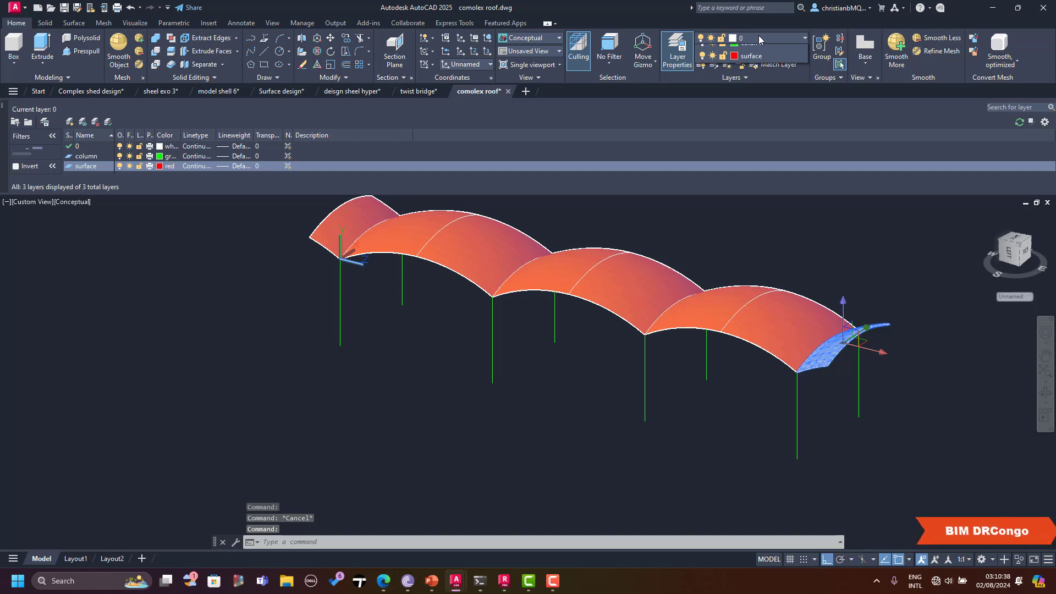
left_click(751, 55)
scroll(633, 288, "down", 2)
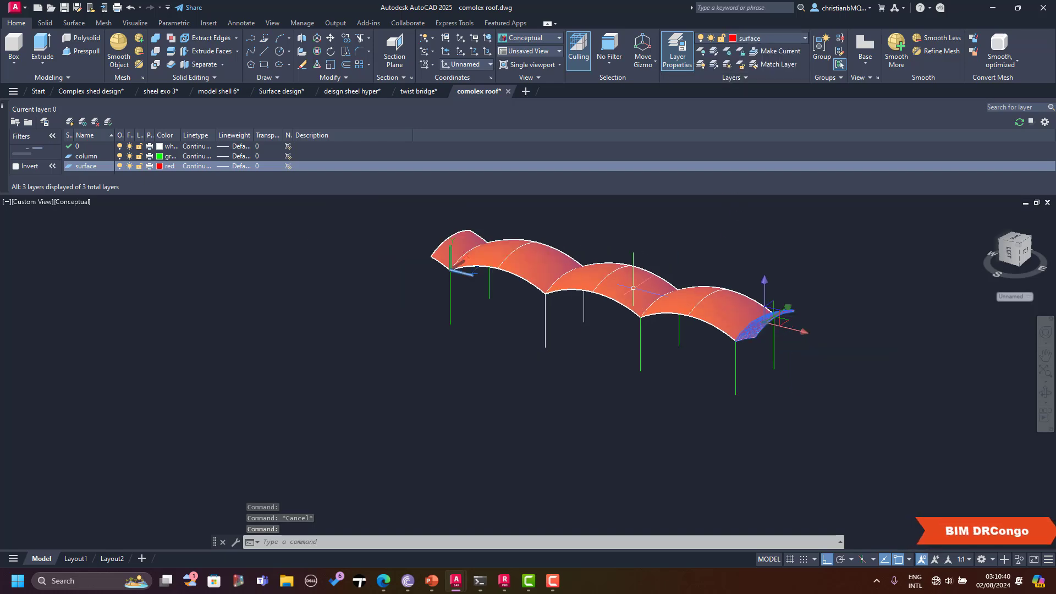
key("Escape")
Turn off the surface layer to hide the roof meshes.
scroll(634, 288, "up", 5)
middle_click_drag(649, 286, 616, 280, "shift")
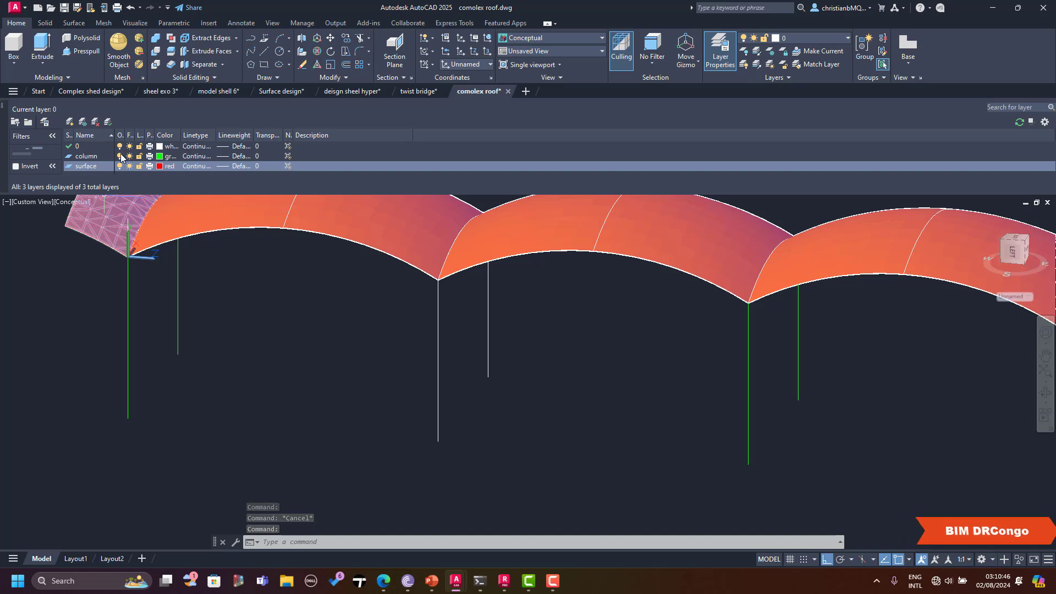
left_click(120, 166)
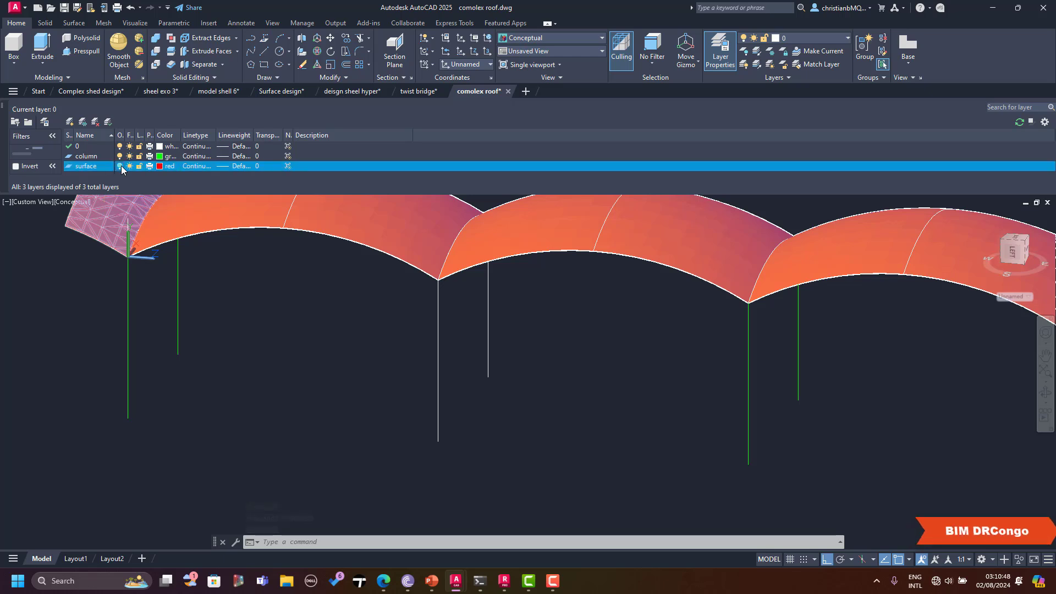
Erase all the construction curves left along the three bays and both overhangs, keeping only the column lines.
scroll(305, 312, "down", 3)
scroll(225, 267, "up", 2)
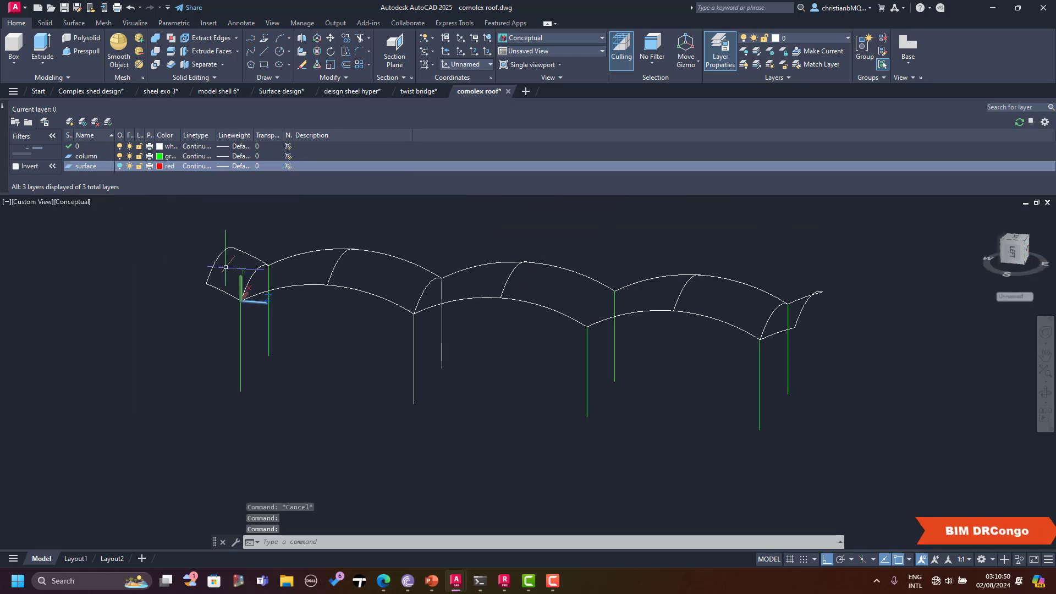
scroll(228, 253, "up", 3)
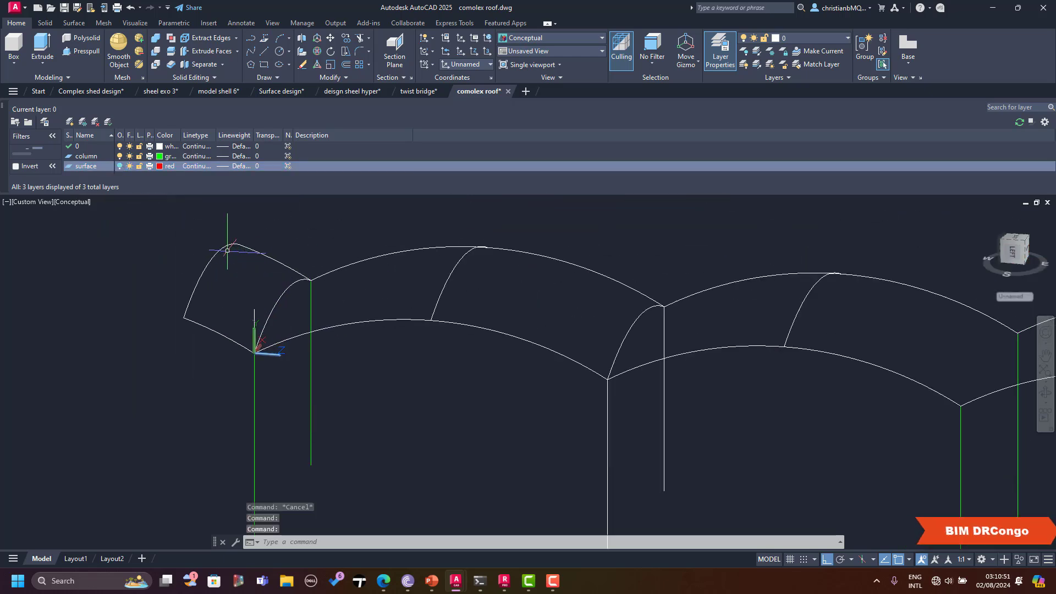
left_click(255, 280)
left_click(177, 237)
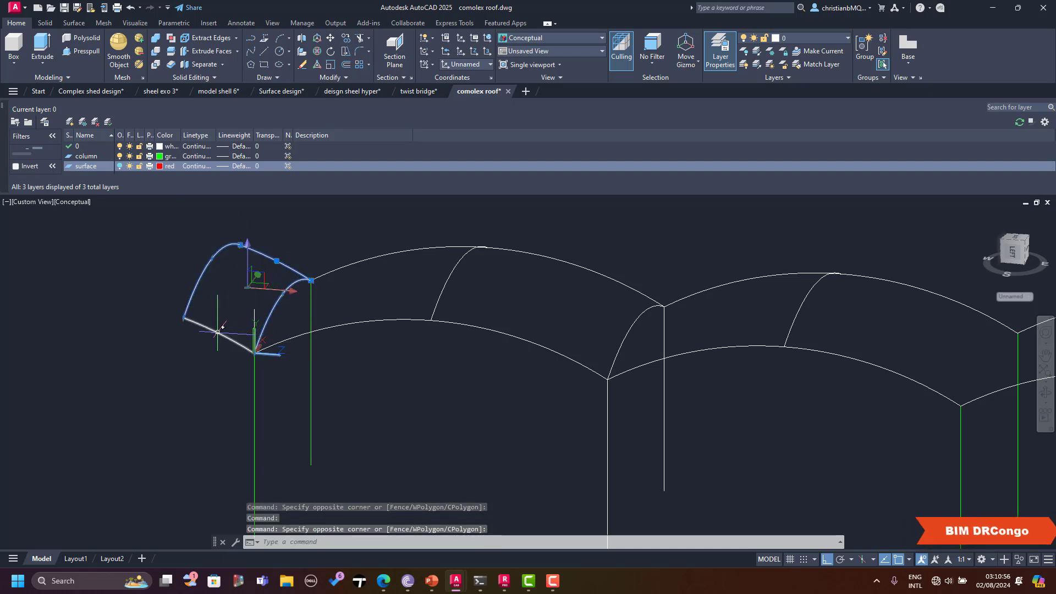
left_click(350, 326)
left_click(398, 249)
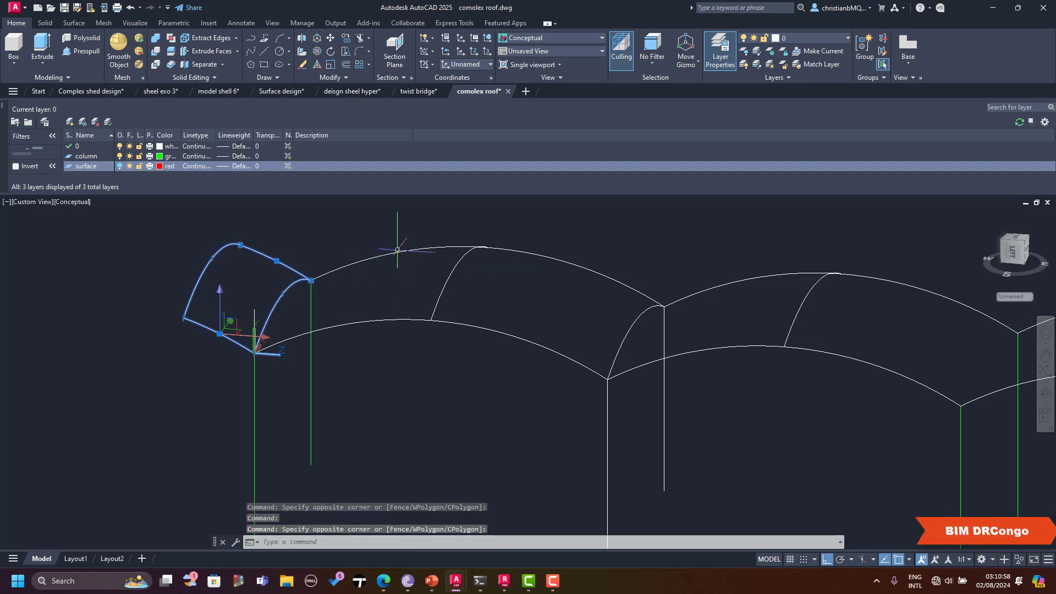
left_click(484, 440)
left_click(394, 199)
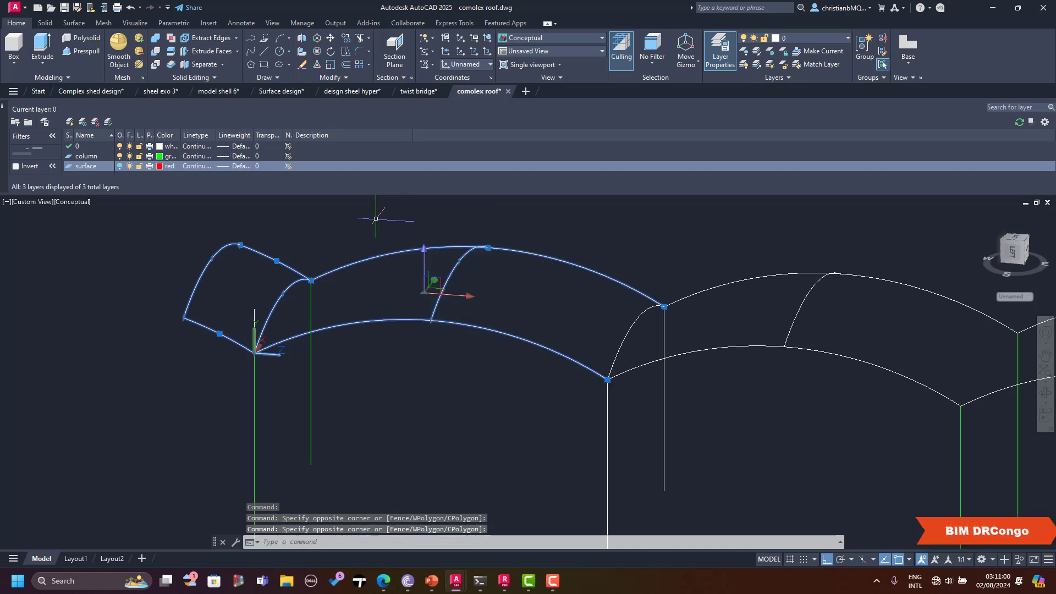
scroll(457, 286, "down", 2)
scroll(544, 302, "up", 2)
left_click(547, 319)
left_click(515, 256)
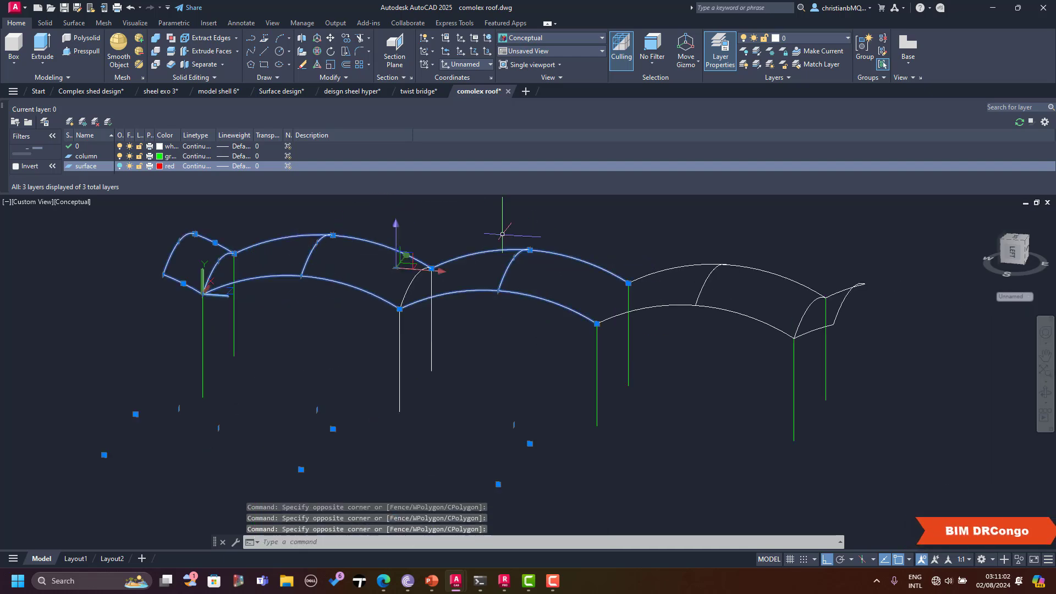
left_click(743, 348)
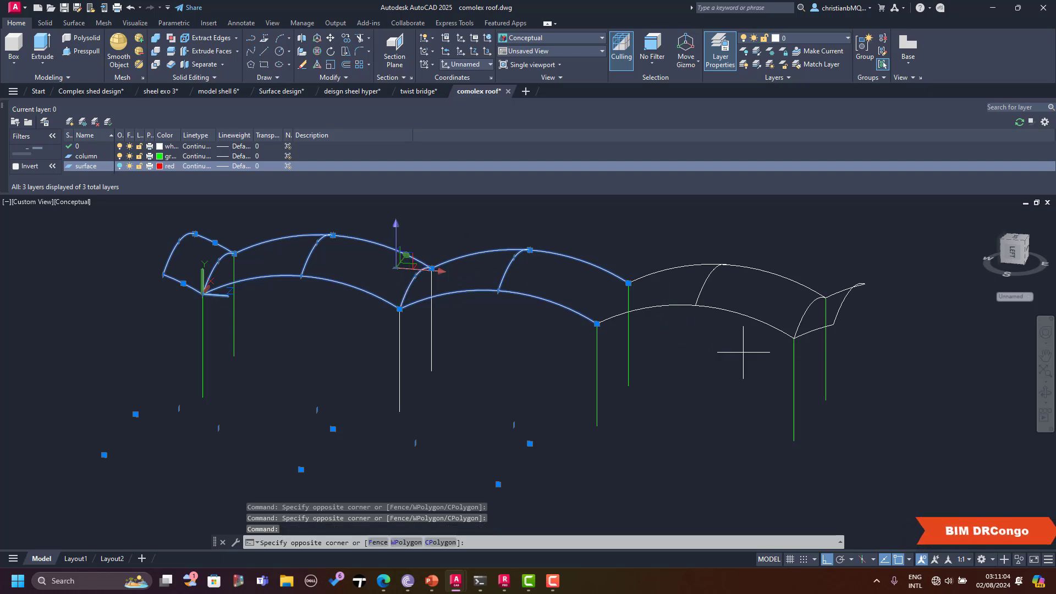
left_click(691, 257)
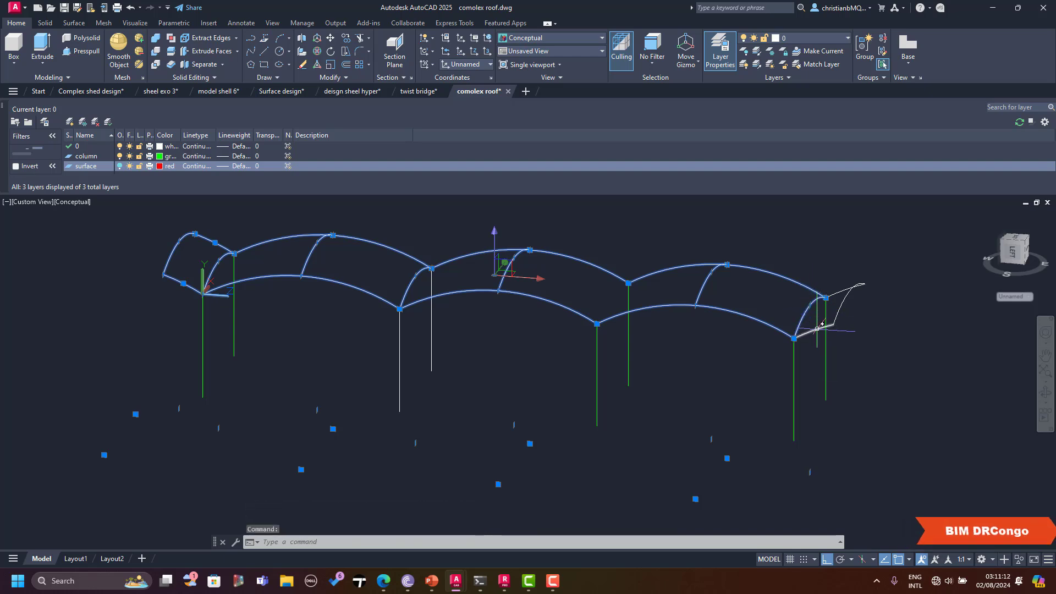
left_click(810, 322)
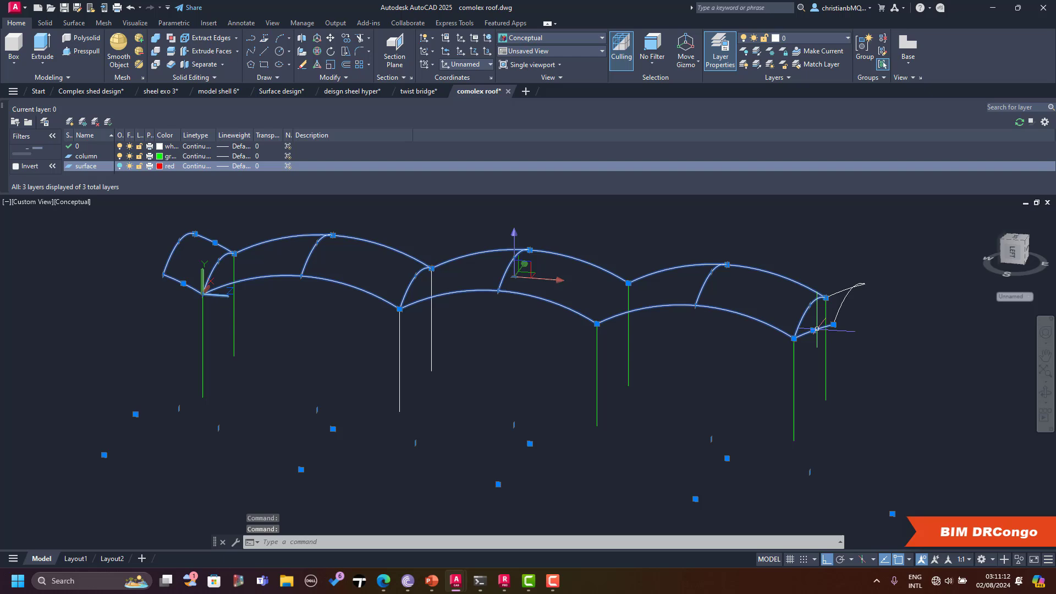
left_click(841, 308)
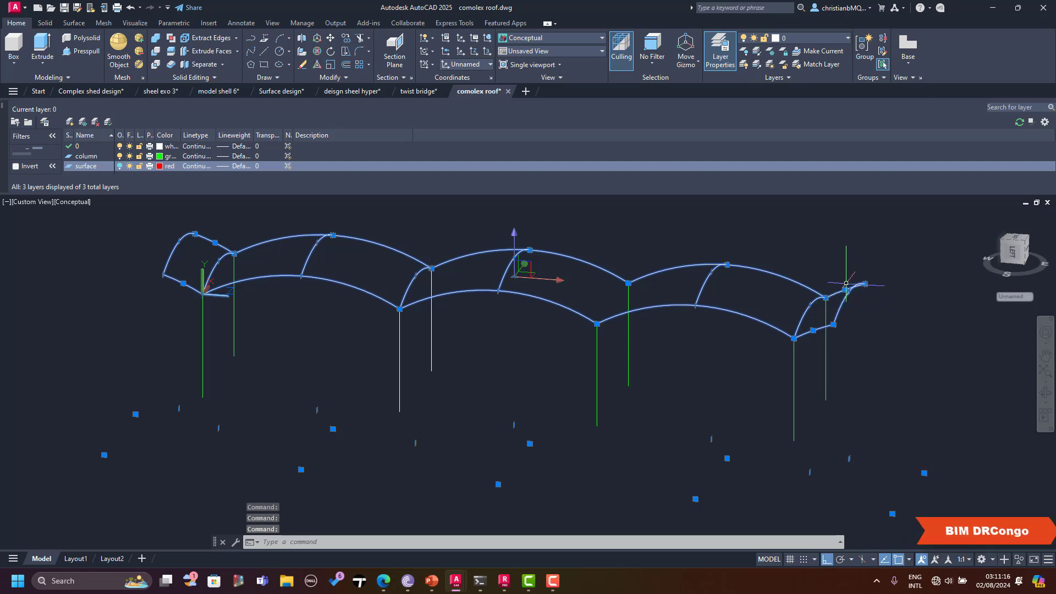
key("Delete")
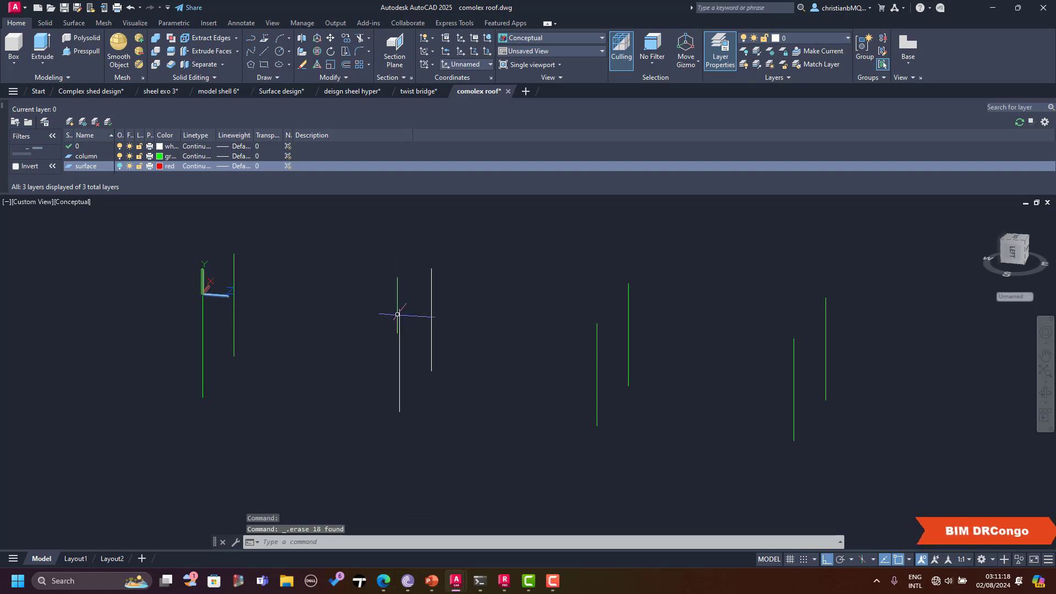
Assign the two white column lines between the first and second bays to the column layer.
left_click(466, 401)
left_click(349, 243)
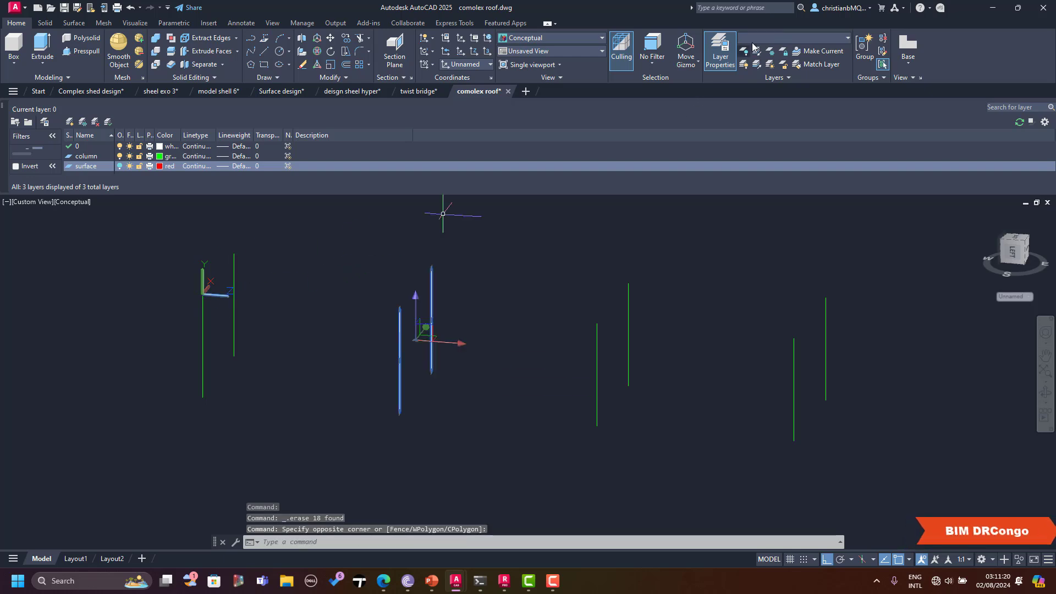
left_click(792, 38)
left_click(795, 57)
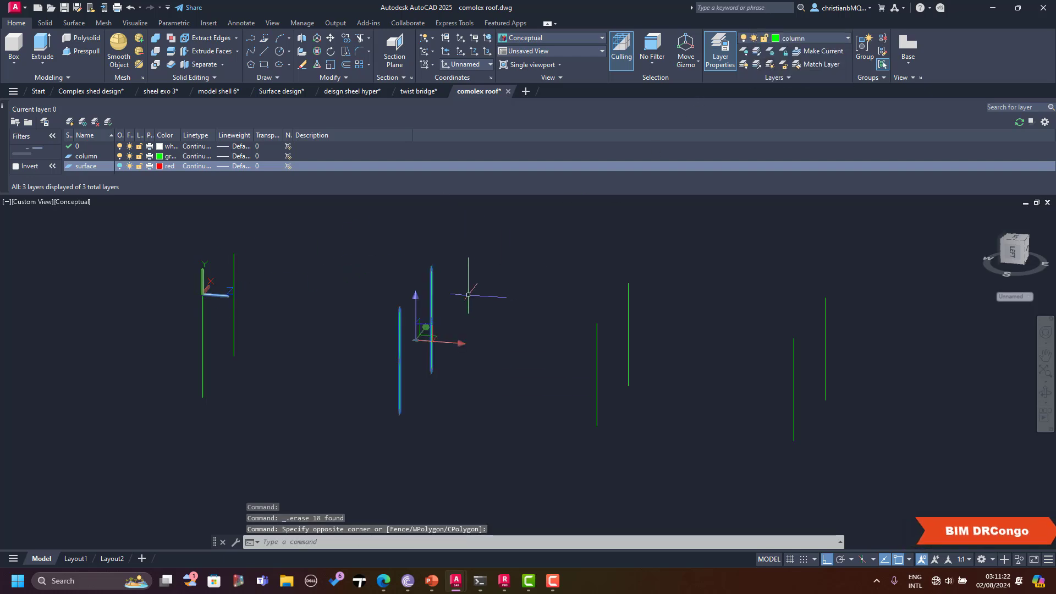
key("Escape")
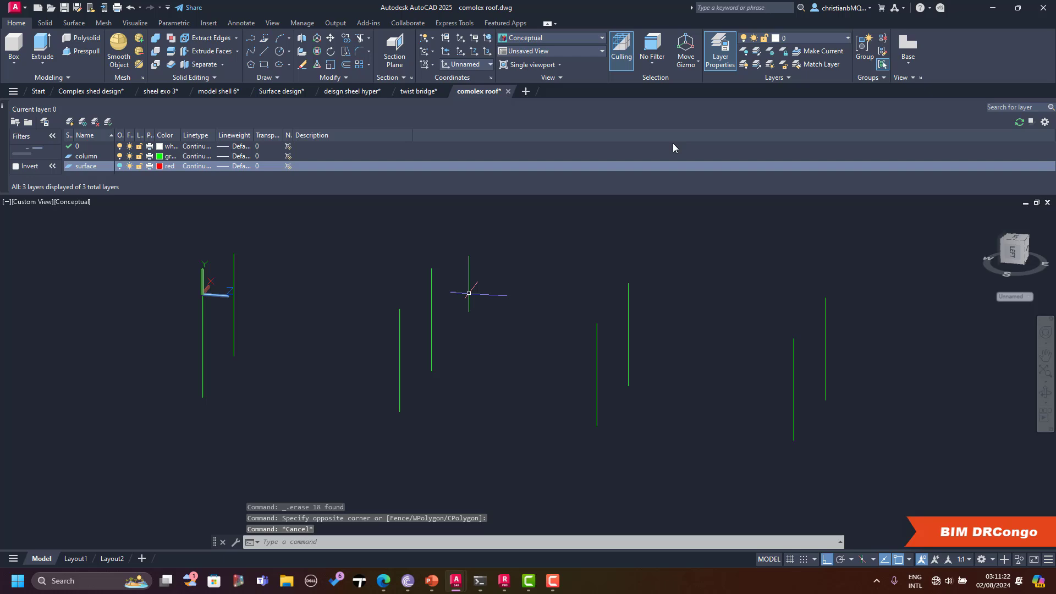
Turn the surface layer back on and check the whole roof with its columns.
left_click(120, 166)
middle_click_drag(419, 319, 337, 293, "shift")
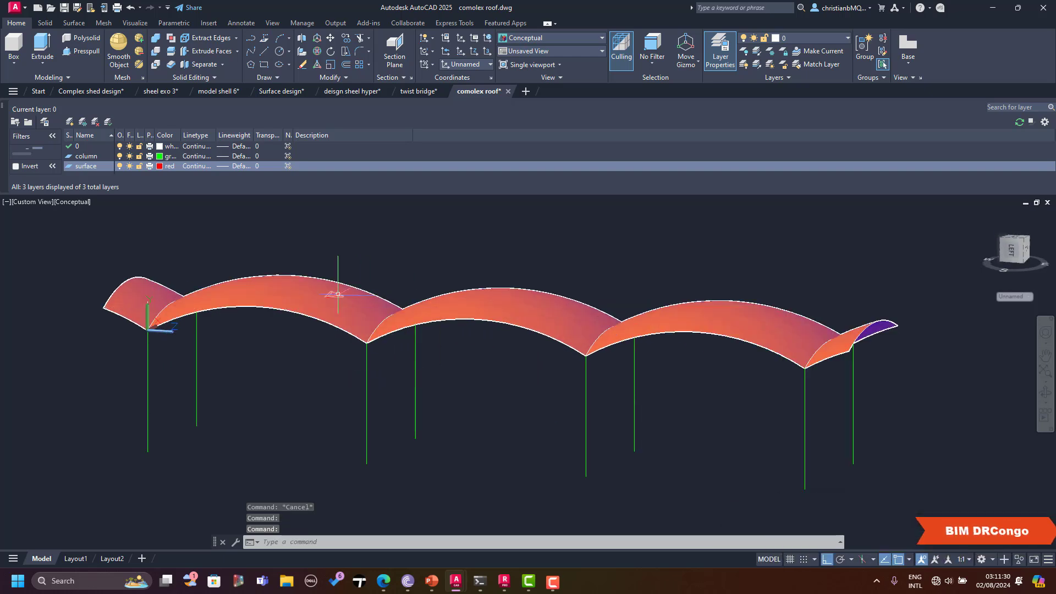
scroll(385, 269, "down", 3)
middle_click_drag(407, 275, 380, 234, "shift")
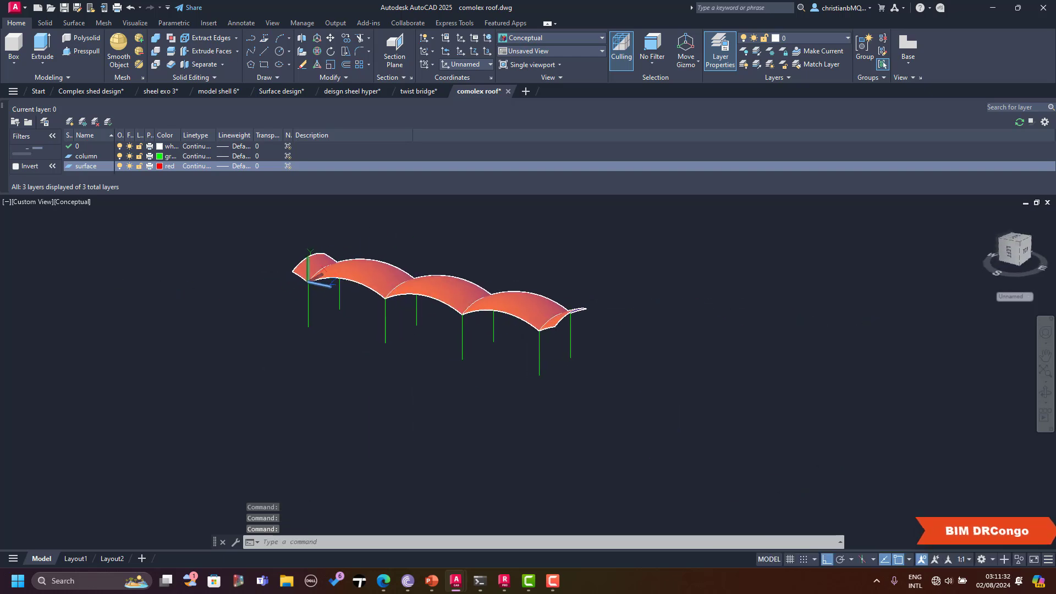
scroll(347, 236, "up", 4)
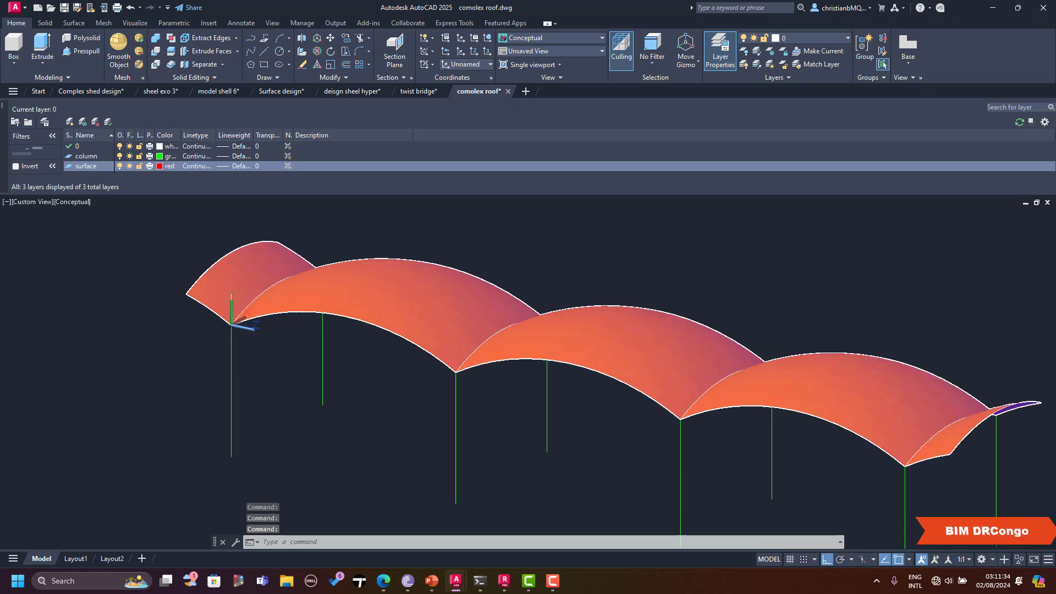
Save the drawing, closing the layer manager to free up the drawing area.
key("ctrl+s")
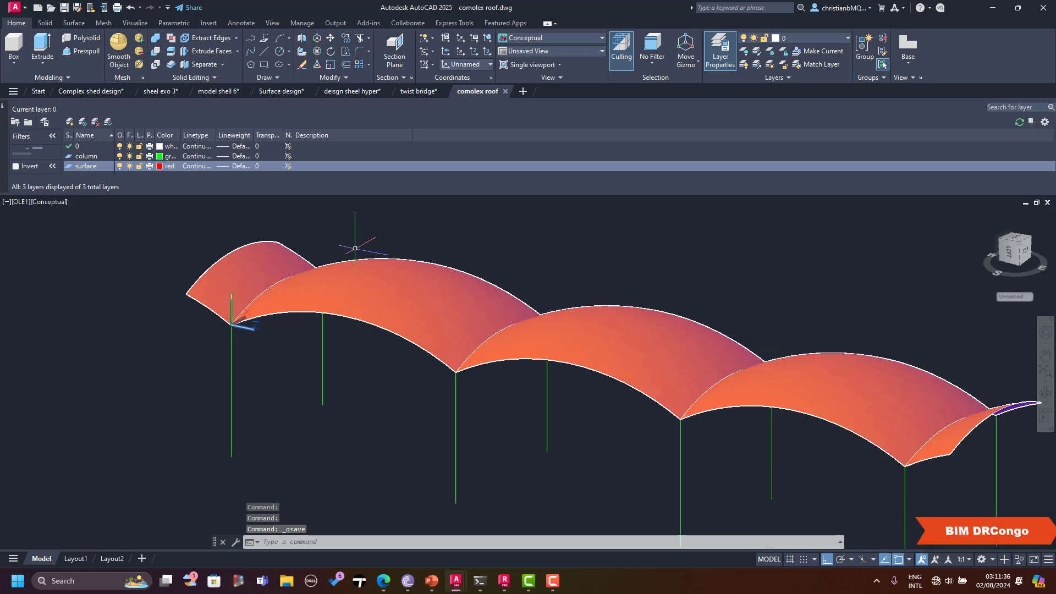
left_click(4, 108)
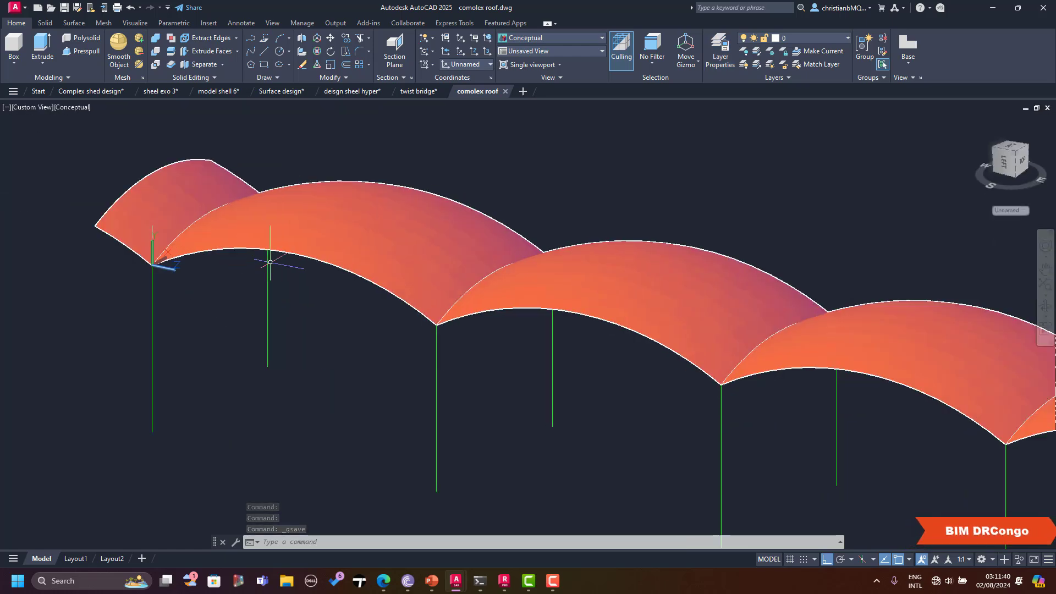
scroll(353, 280, "down", 3)
scroll(353, 281, "up", 2)
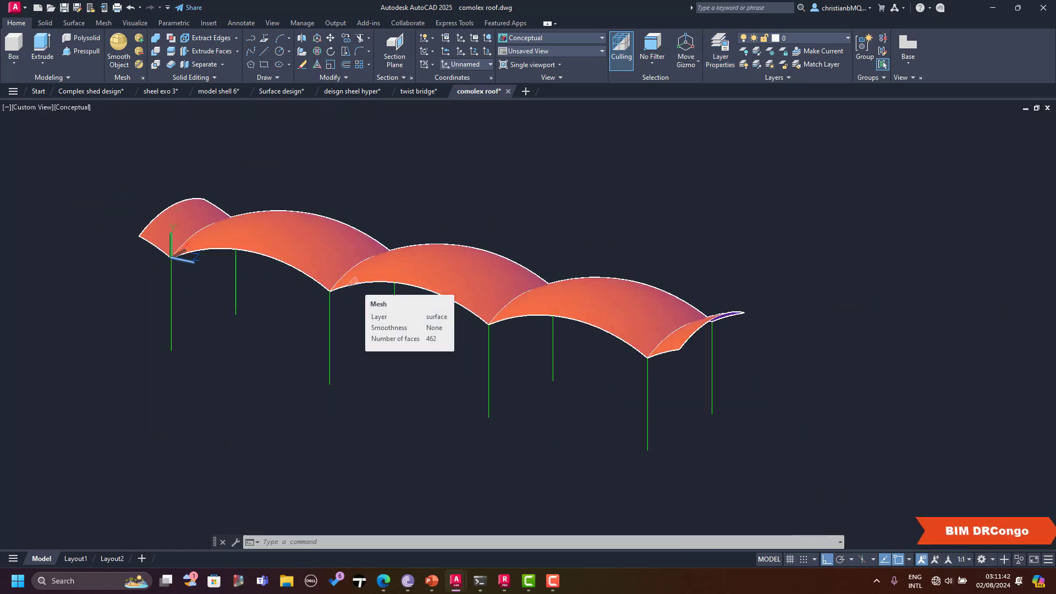
key("ctrl+s")
Explode the five roof meshes, three bays and both overhangs, and save the drawing.
left_click(187, 221)
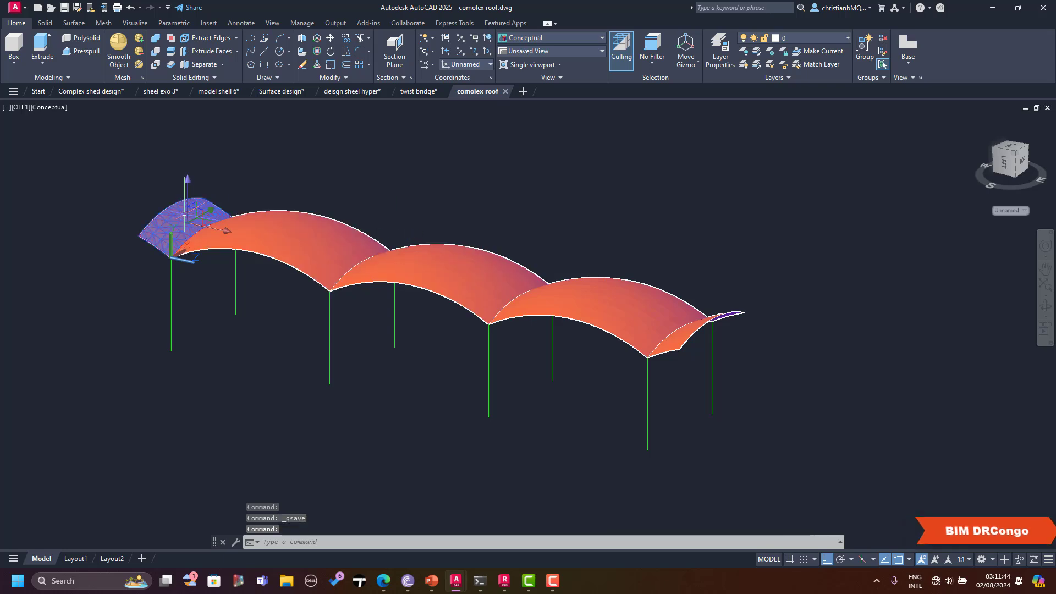
left_click(264, 231)
left_click(440, 258)
left_click(592, 286)
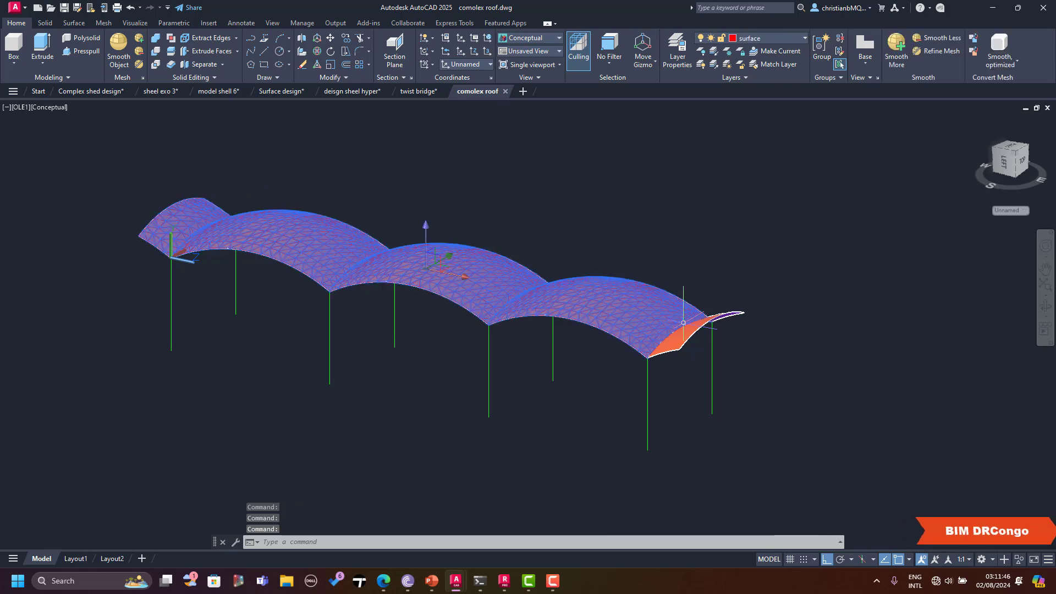
left_click(675, 338)
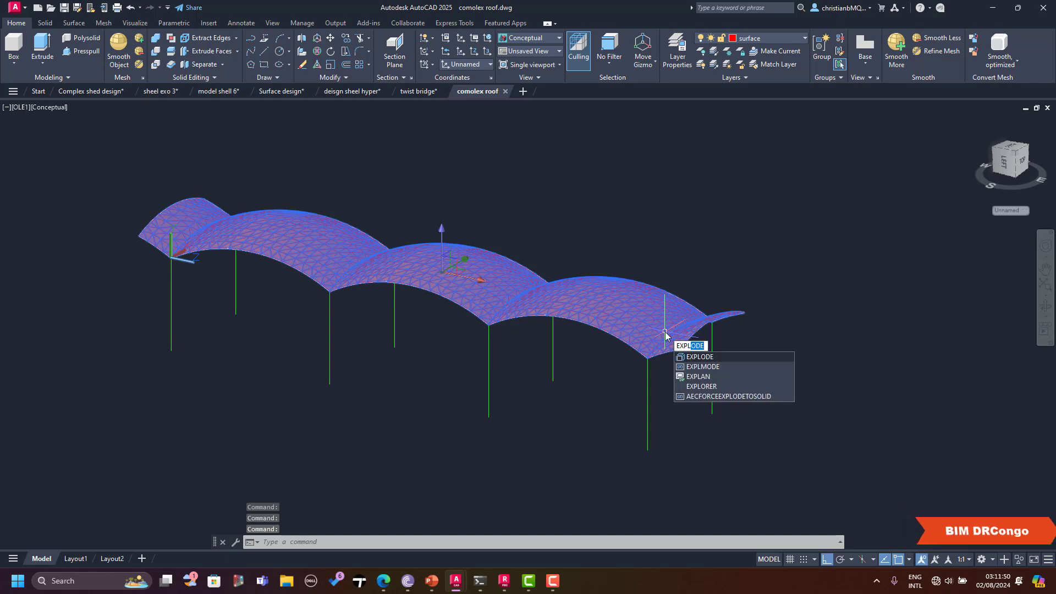
key("Return")
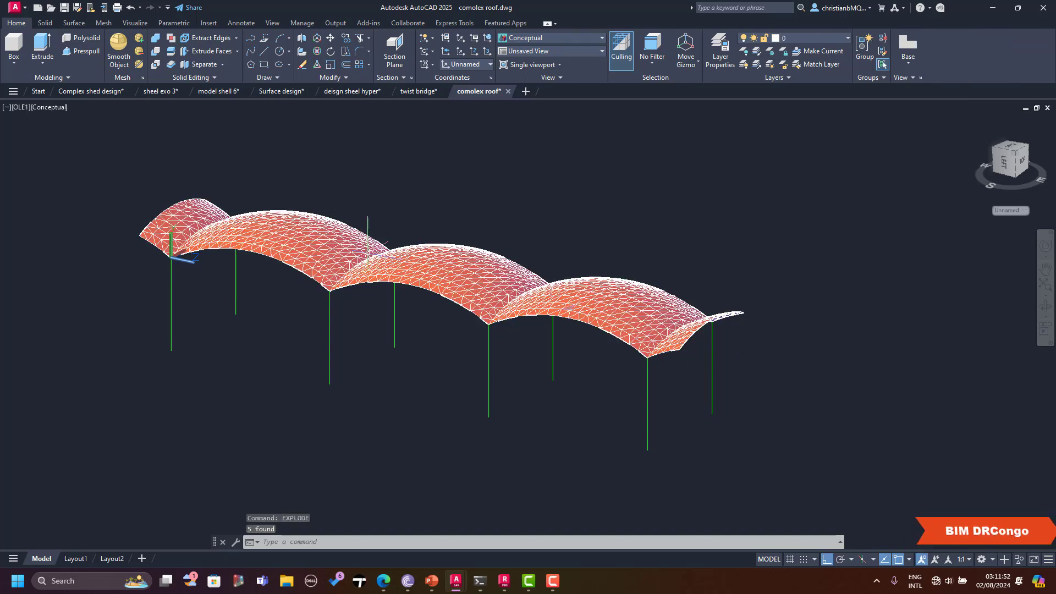
scroll(367, 248, "up", 2)
key("ctrl+s")
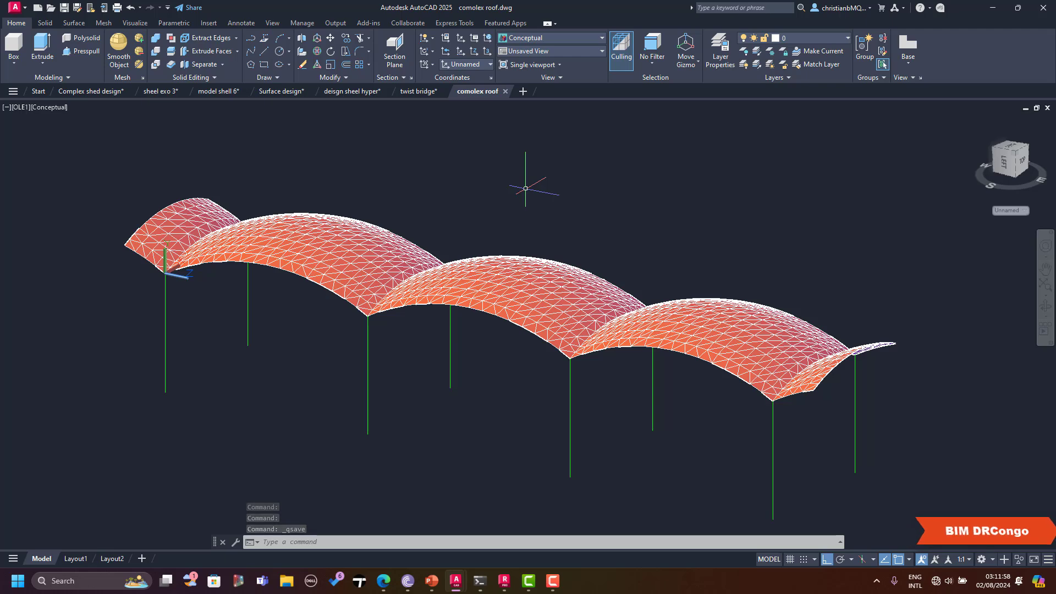
Switch to Robot Structural Analysis and start a new 3D structure project.
left_click(501, 582)
scroll(329, 218, "down", 2)
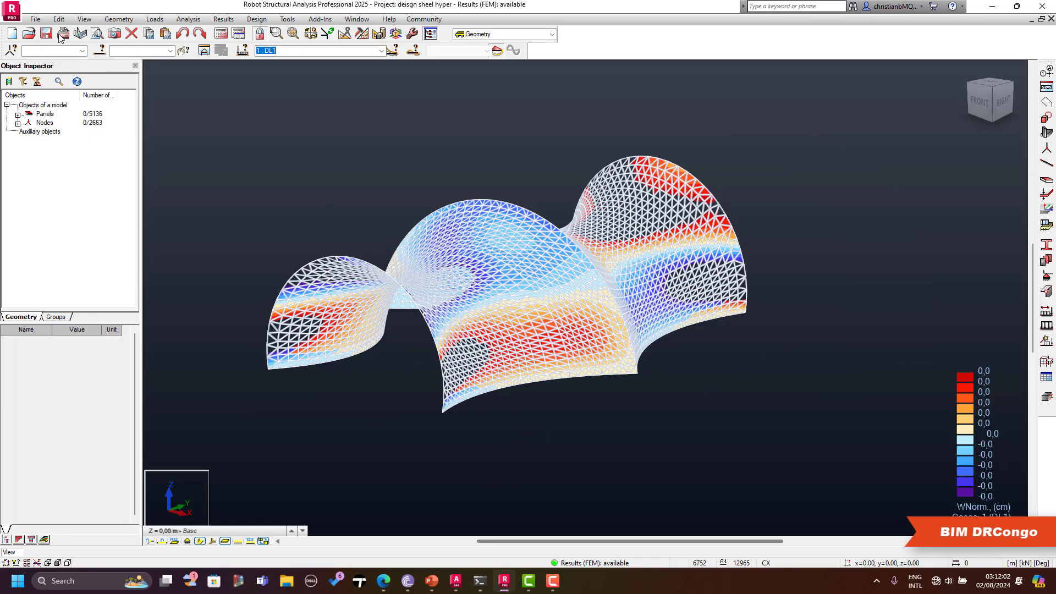
left_click(13, 34)
left_click(597, 209)
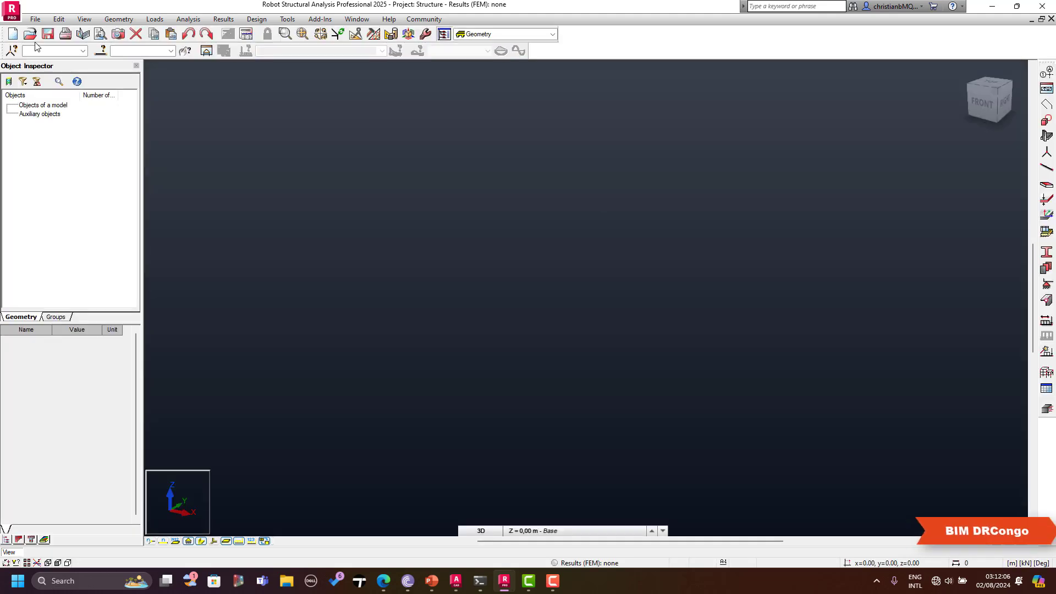
left_click(33, 20)
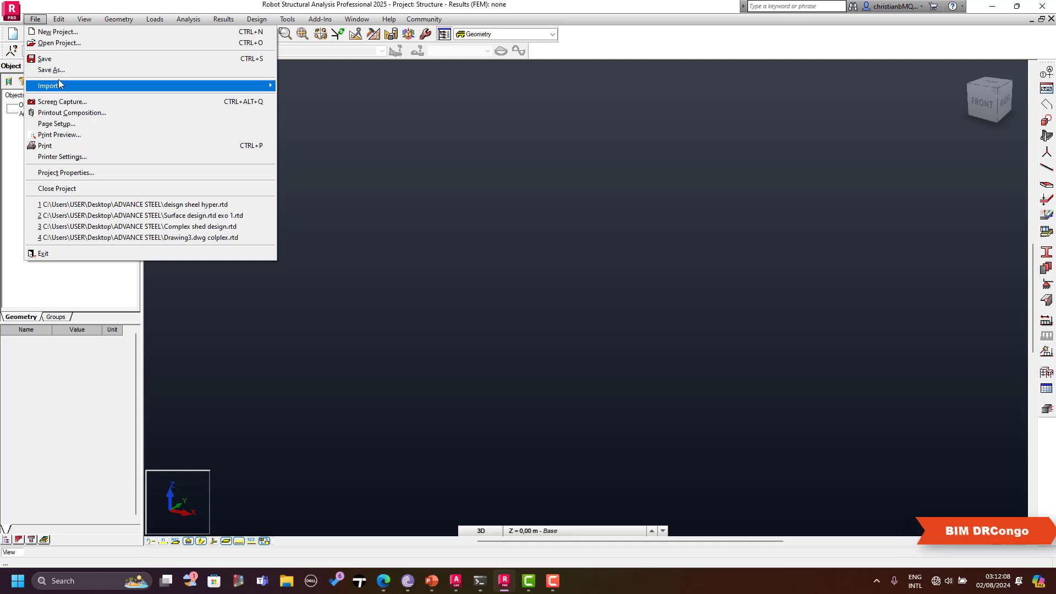
left_click(59, 43)
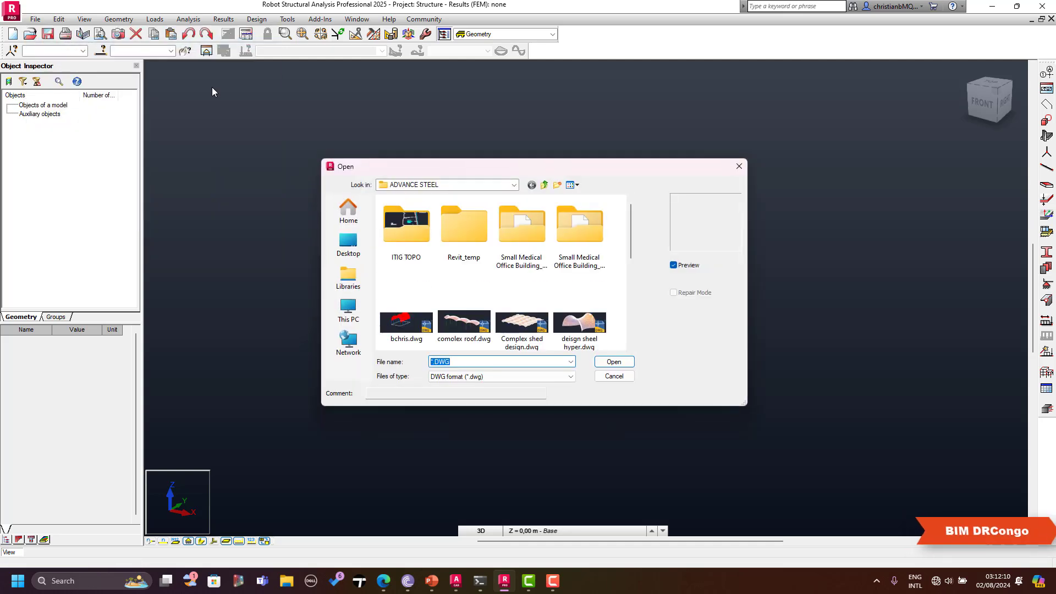
scroll(472, 233, "down", 2)
scroll(472, 233, "down", 3)
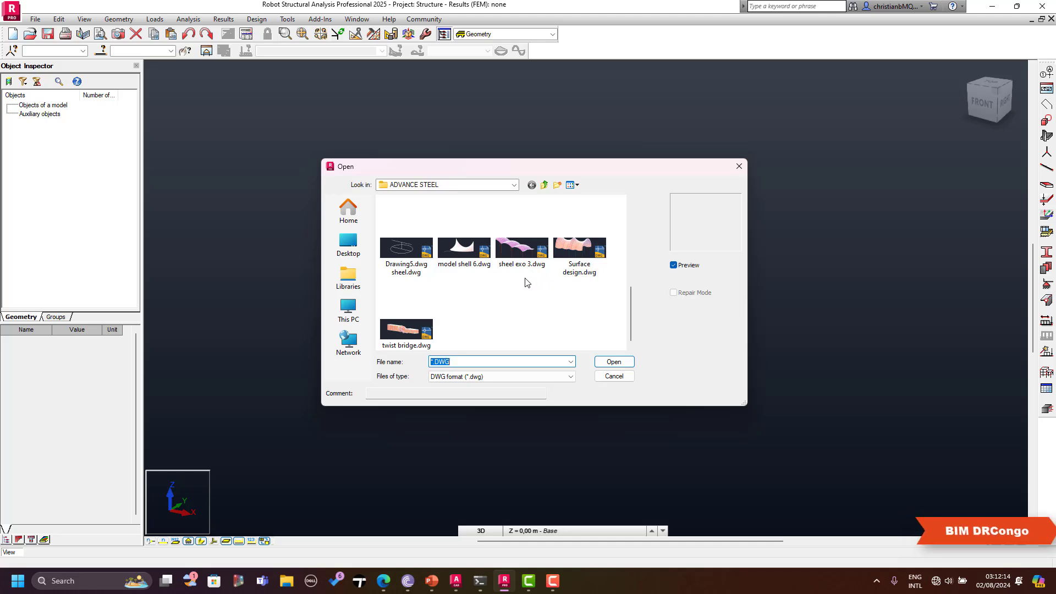
scroll(521, 288, "up", 1)
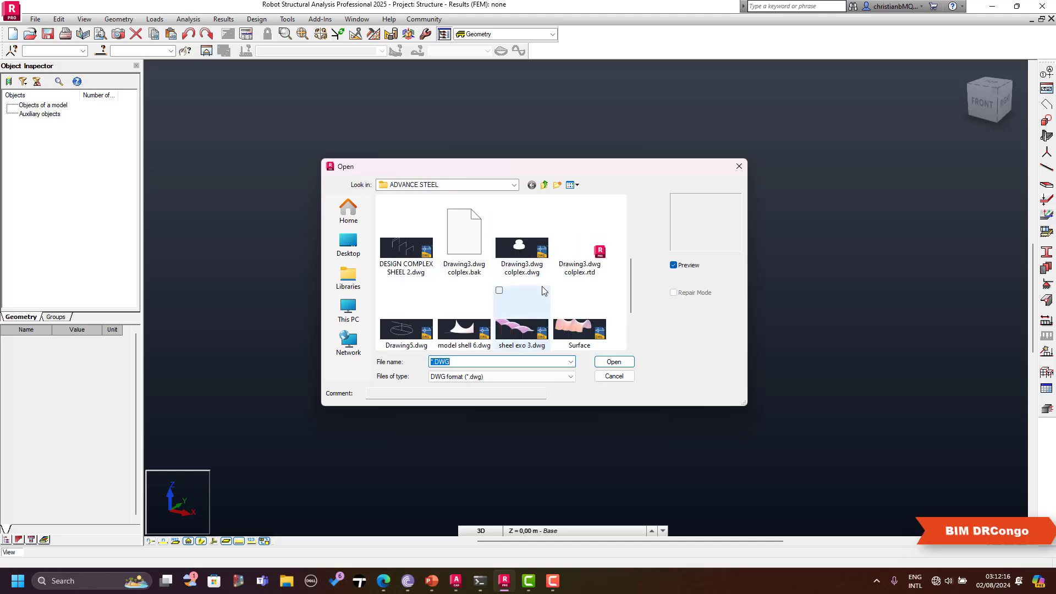
scroll(544, 283, "down", 1)
scroll(537, 291, "up", 1)
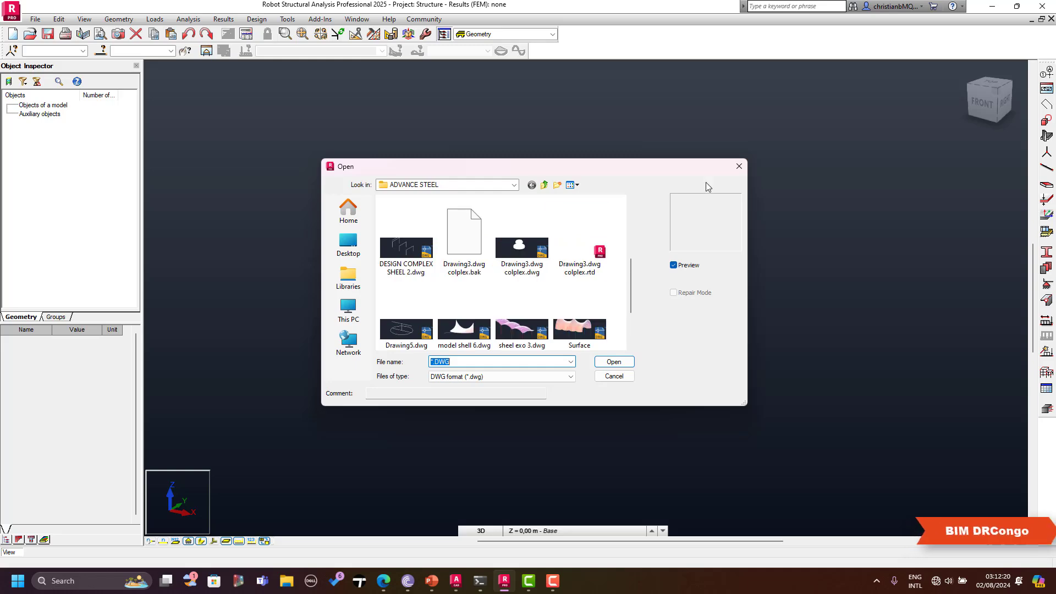
left_click(739, 167)
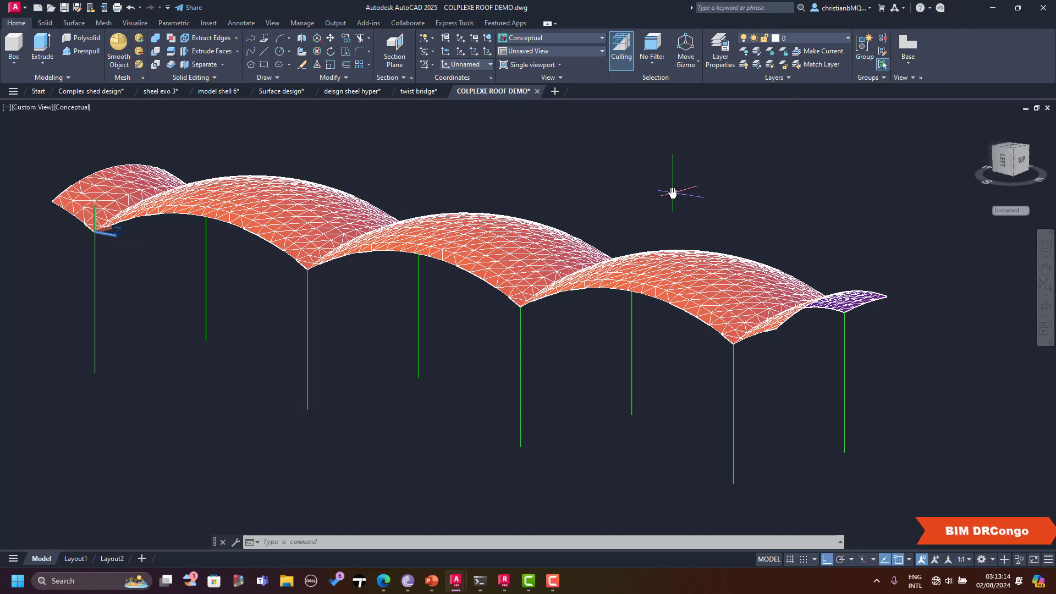
Check the exploded roof with its columns and save the COLPLEXE ROOF DEMO drawing.
scroll(601, 205, "down", 3)
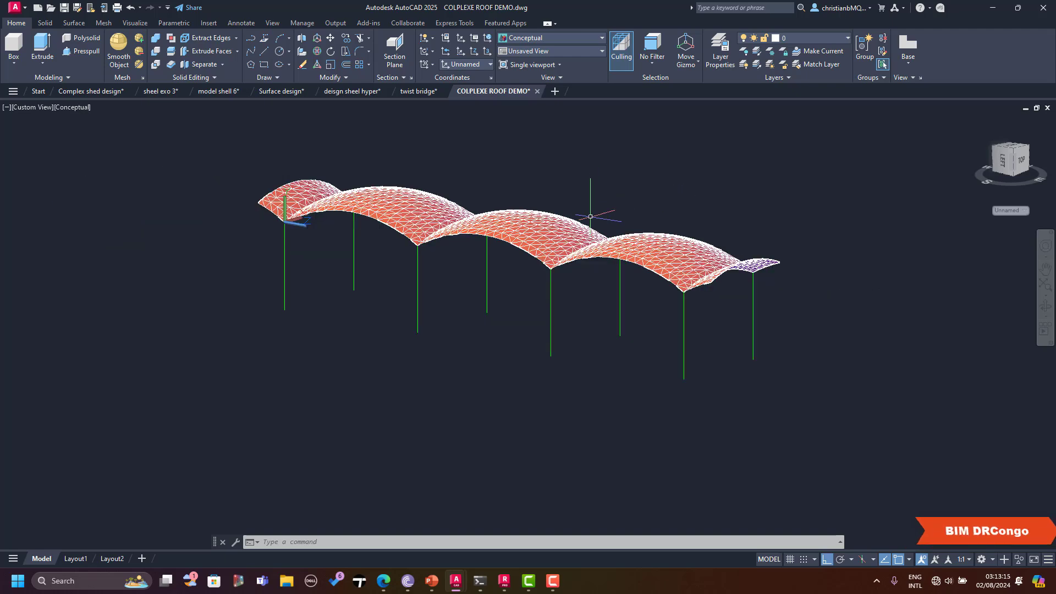
middle_click_drag(591, 217, 457, 222, "shift")
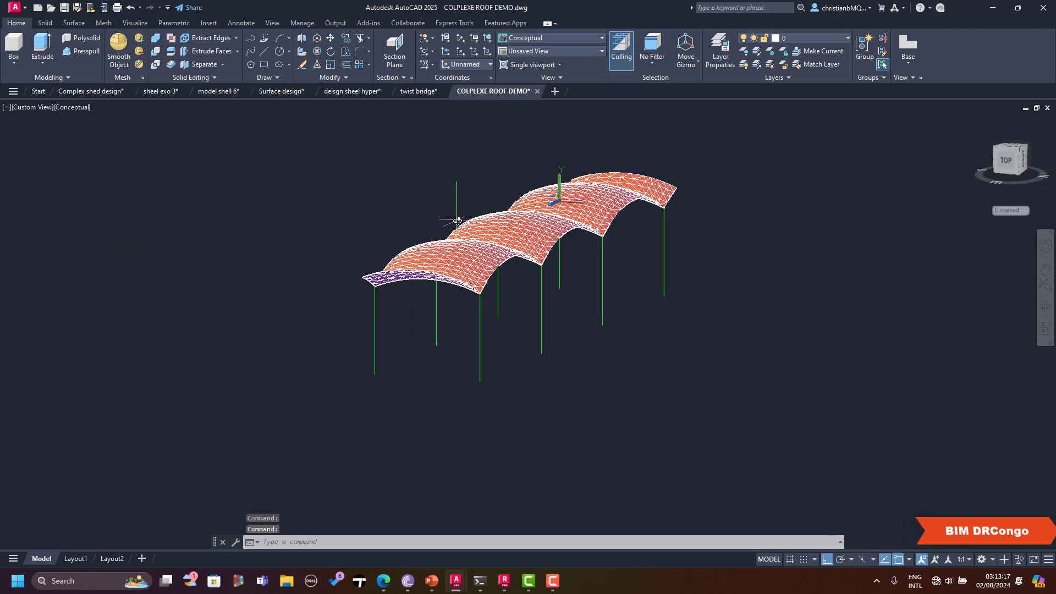
key("ctrl+s")
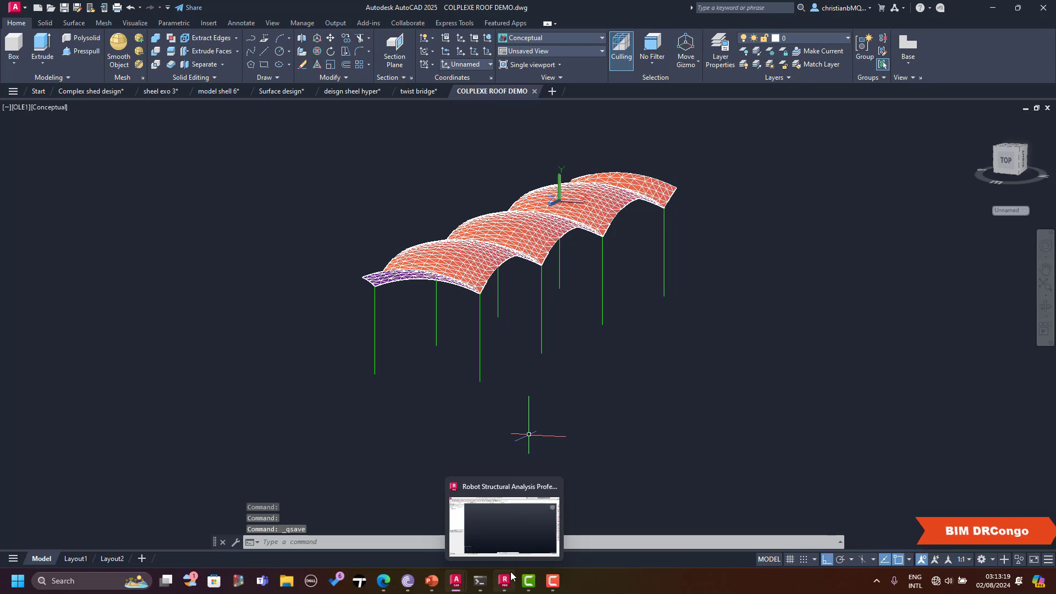
Switch to Robot Structural Analysis and load COLPLEXE ROOF DEMO.dwg, exploding objects into members and inserting at the origin with scale coefficient 1.
left_click(512, 576)
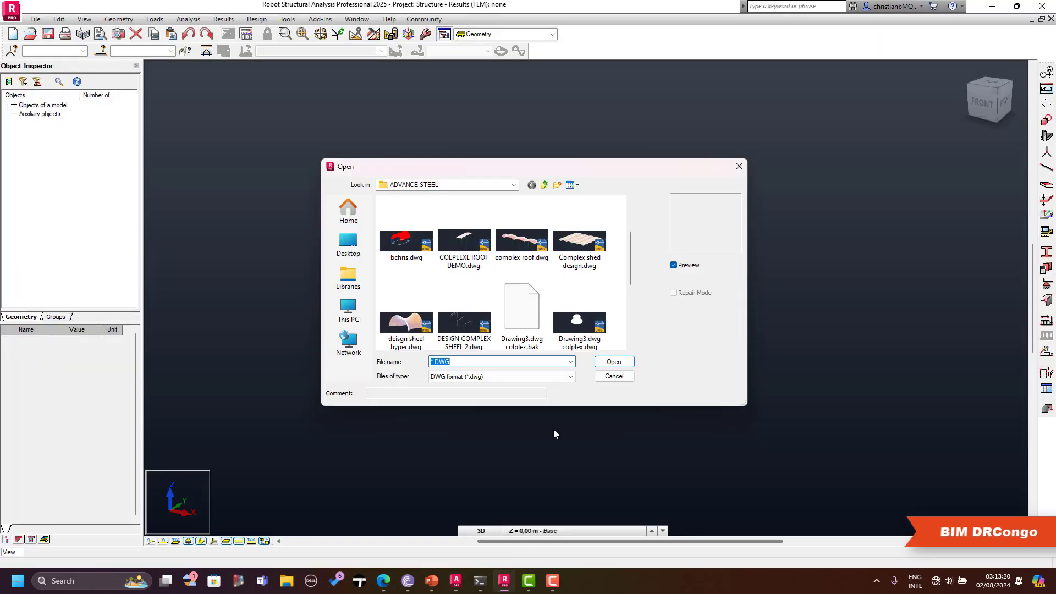
left_click(472, 258)
left_click(615, 362)
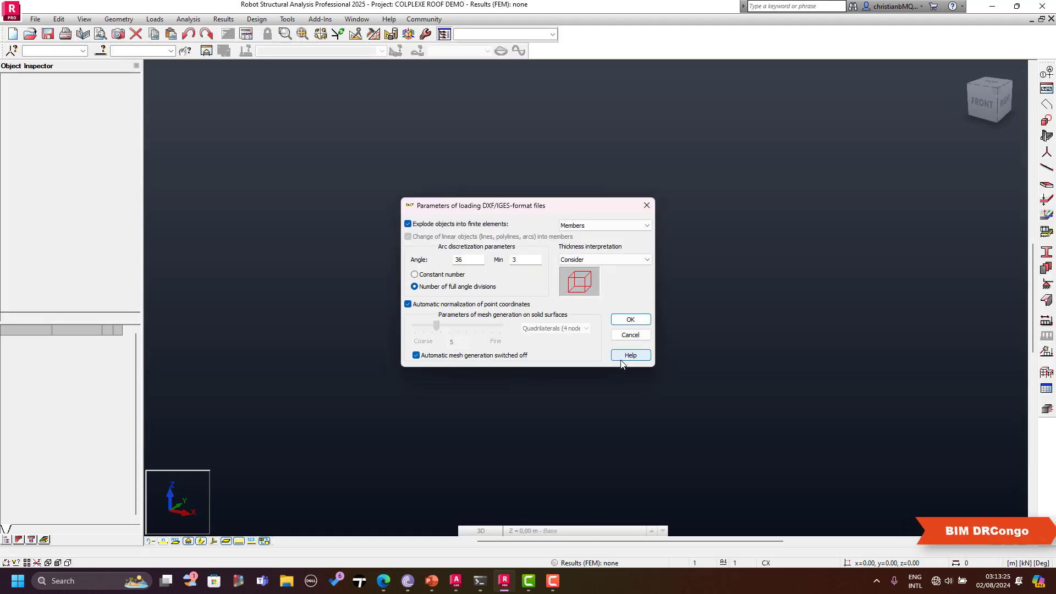
left_click(632, 320)
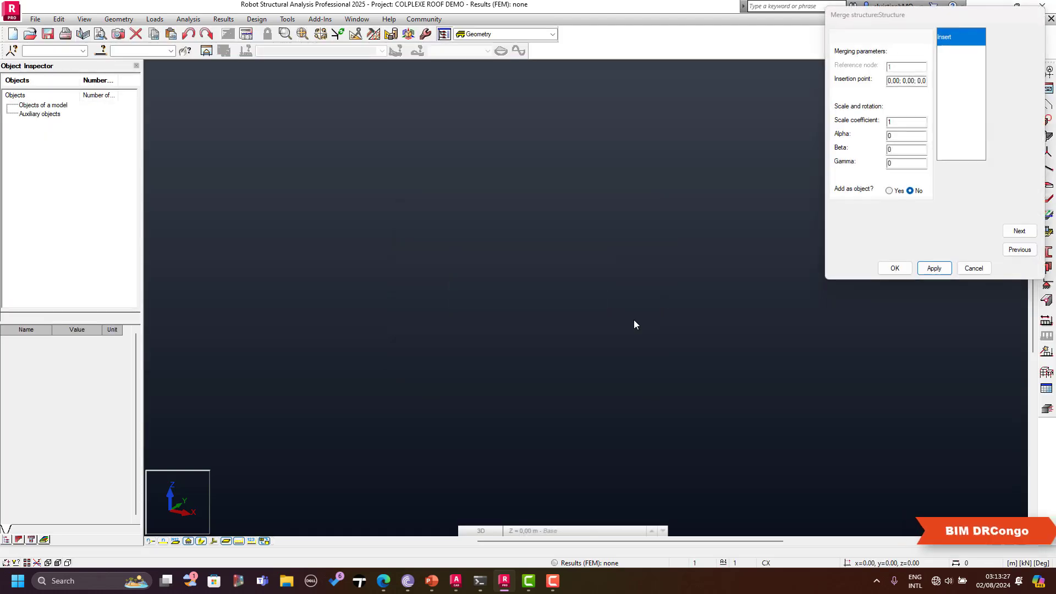
left_click(901, 271)
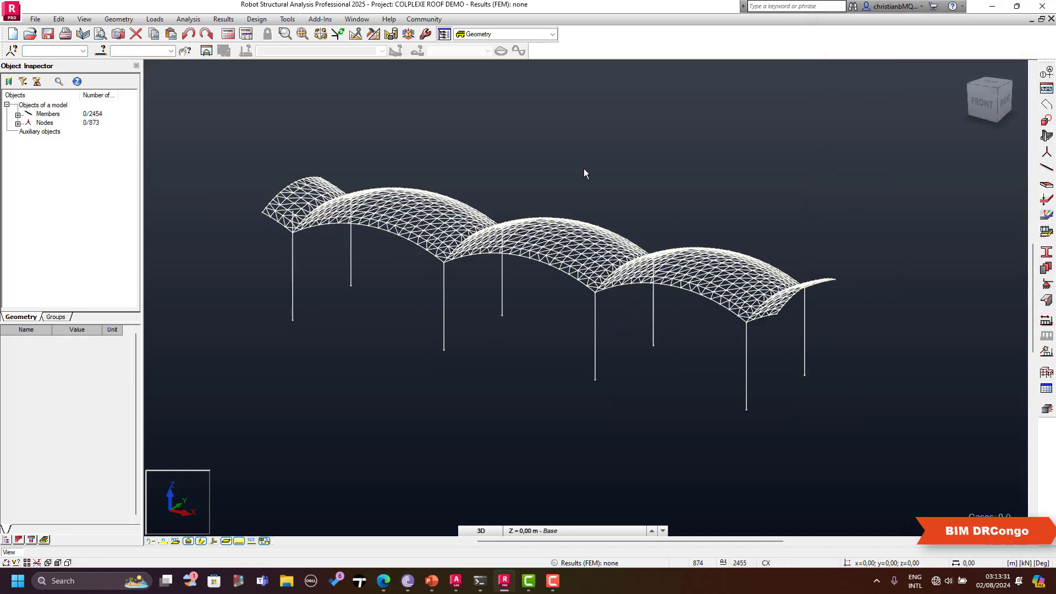
Examine the imported roof members and columns from several 3D viewing angles.
right_click(516, 168)
left_click(550, 212)
left_click_drag(695, 228, 626, 227)
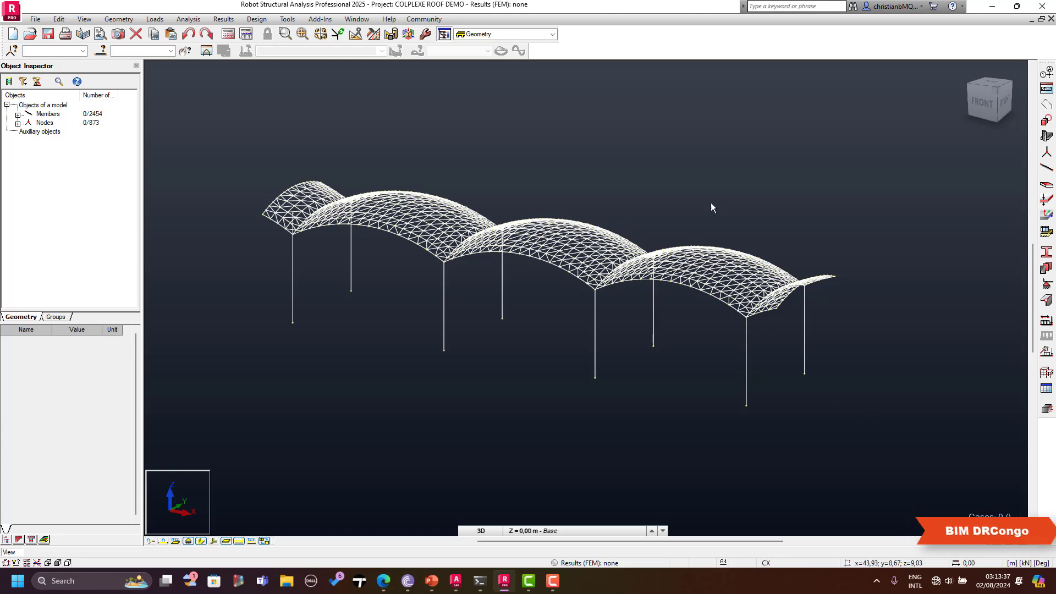
right_click(637, 190)
left_click(672, 233)
left_click_drag(672, 232, 714, 252)
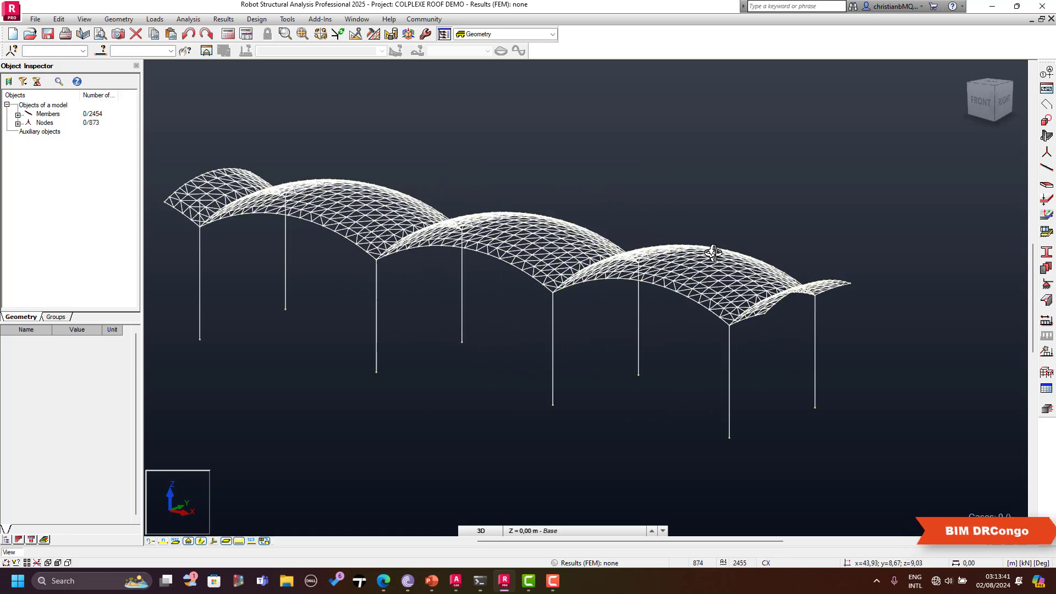